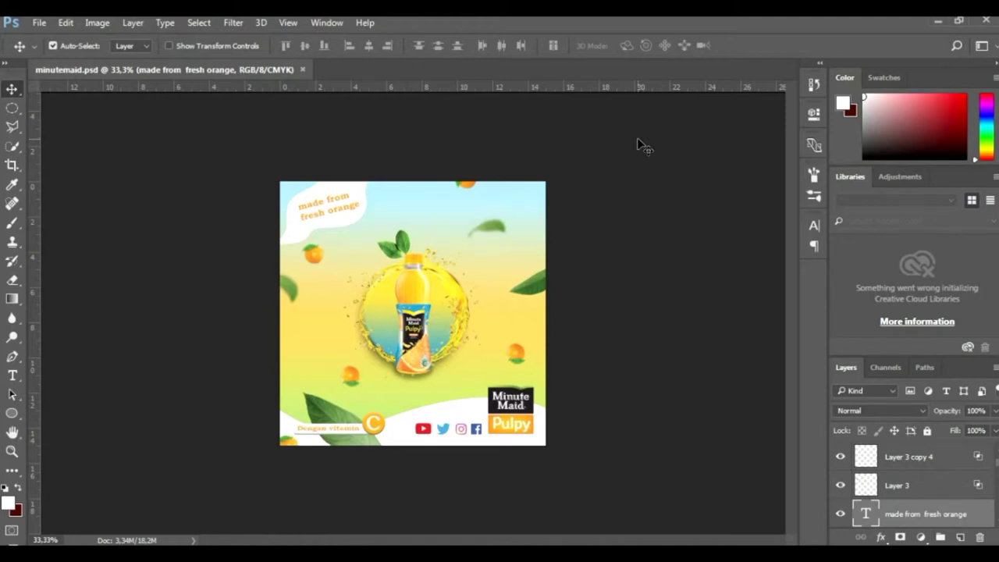
Create a new Untitled-1 document: 1080 × 1080 px, 8-bit RGB, white background
left_click(38, 22)
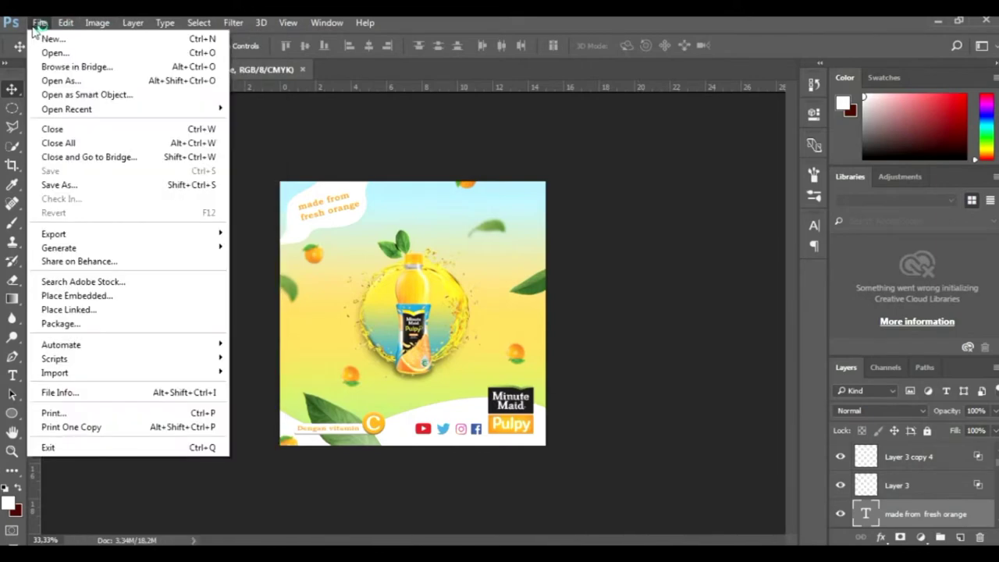
left_click(35, 37)
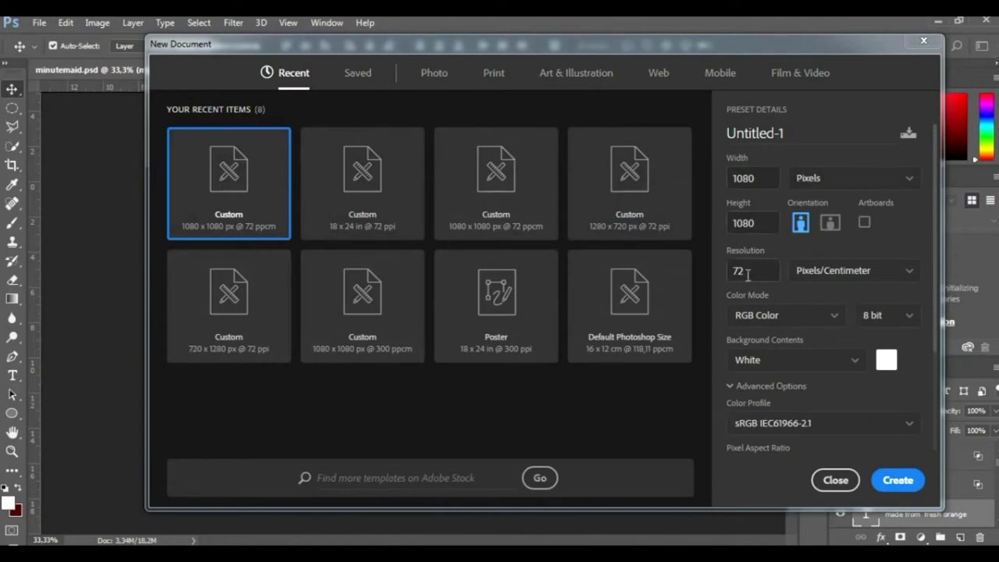
left_click(905, 480)
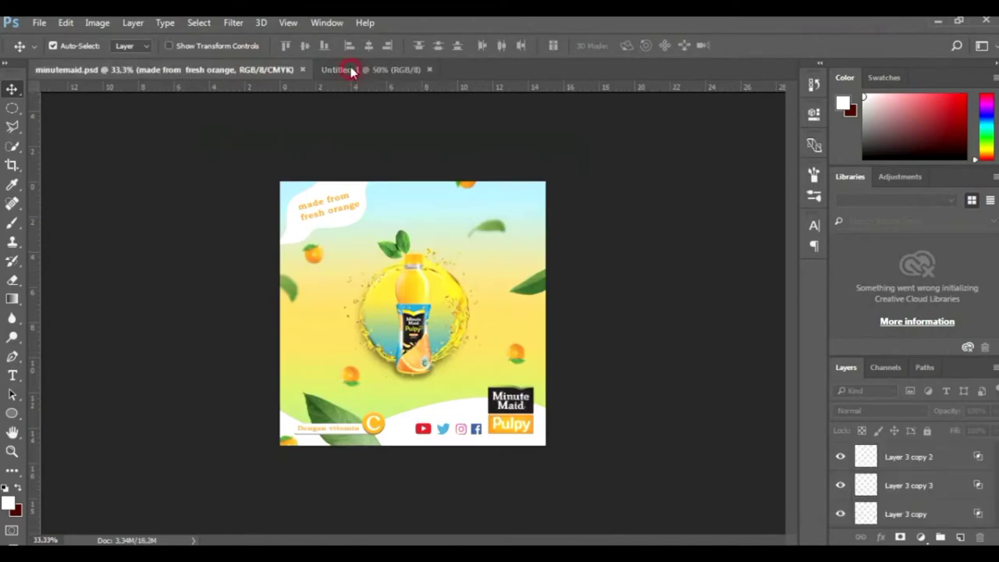
On Untitled-1, unlock the background and add a Blue, Red, Yellow gradient fill layer at 90°
left_click(350, 68)
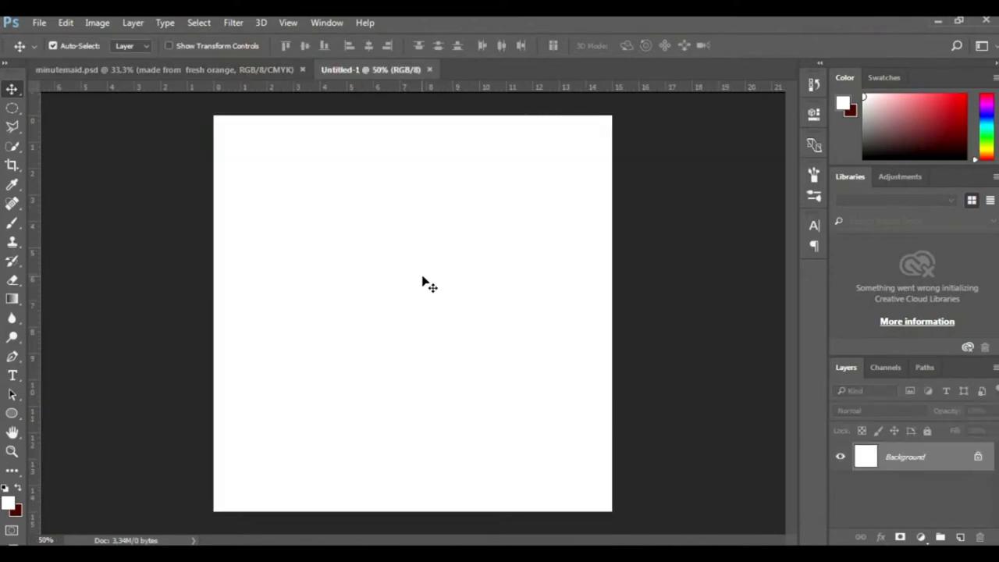
left_click(978, 457)
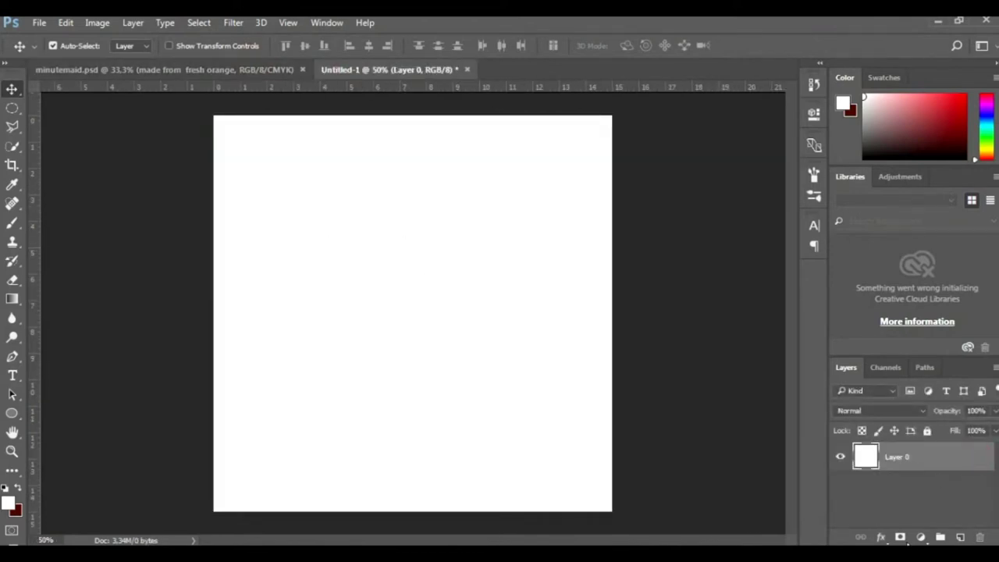
left_click(921, 538)
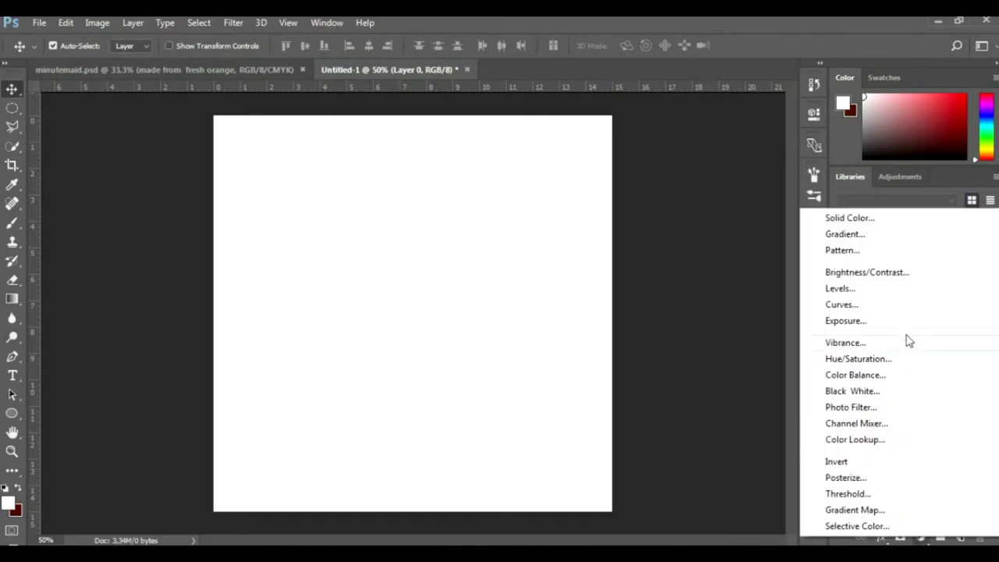
left_click(883, 236)
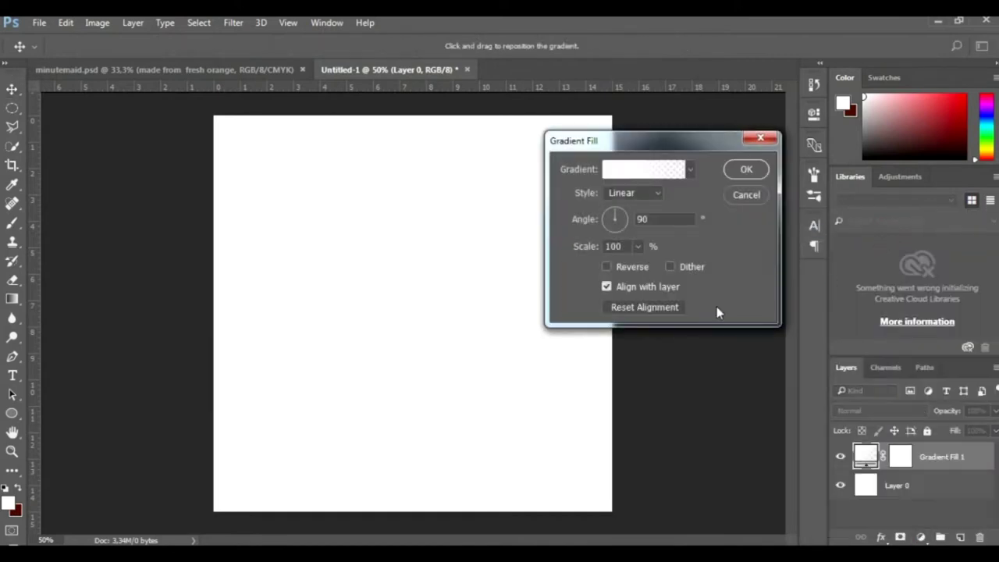
left_click(662, 166)
left_click(716, 175)
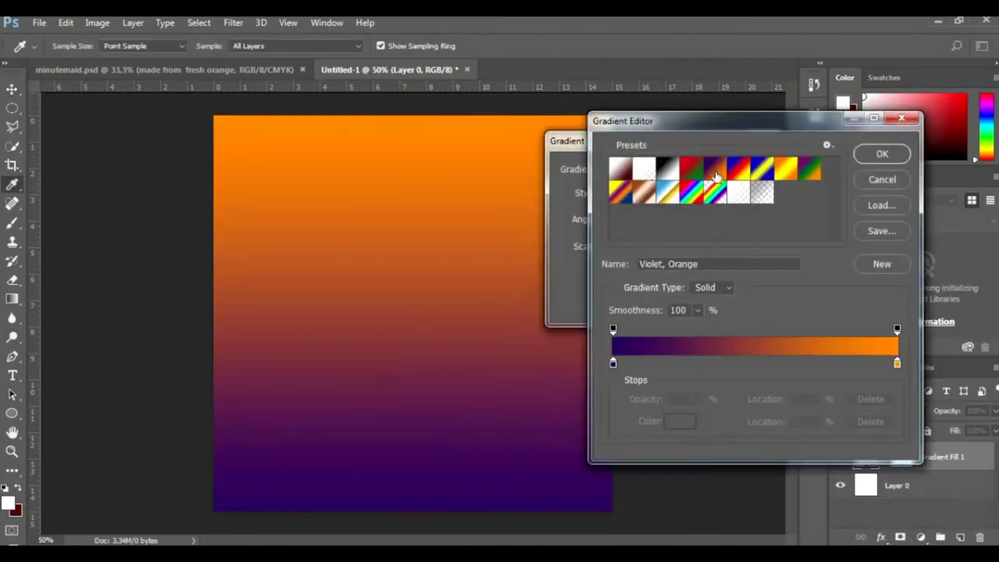
left_click(740, 175)
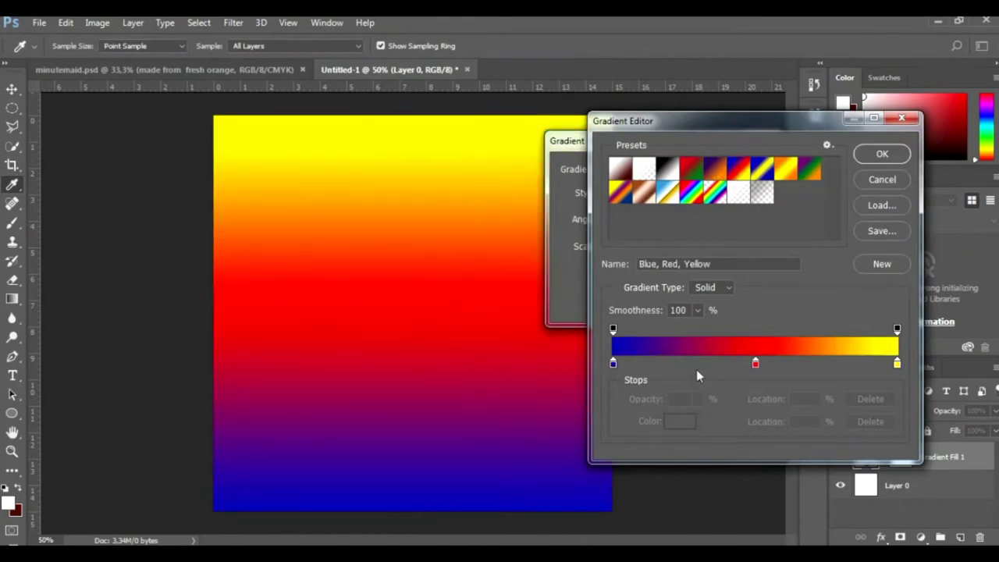
left_click(877, 154)
left_click(754, 166)
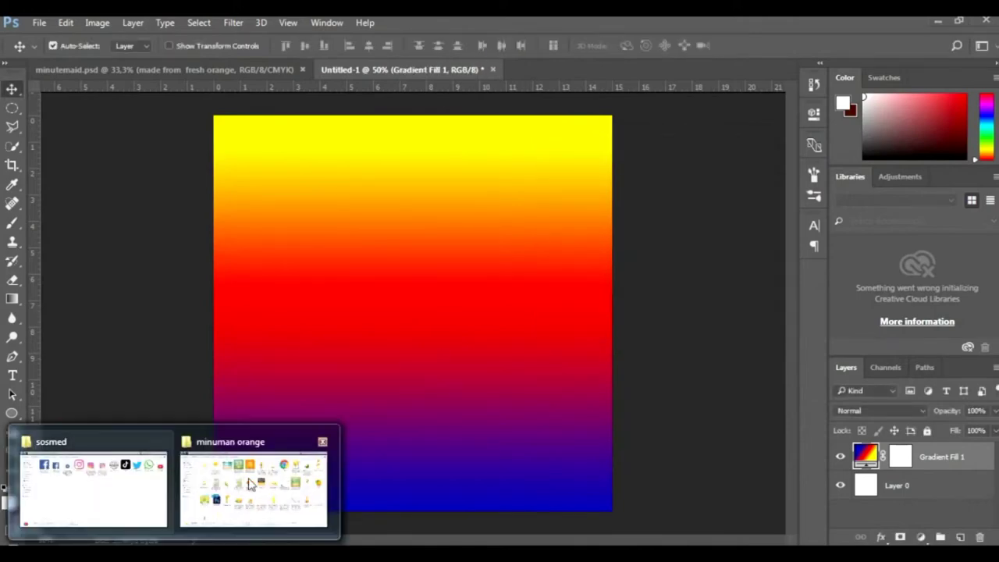
Open the minuman orange folder in Explorer and select the unnamed bottle image
left_click(257, 484)
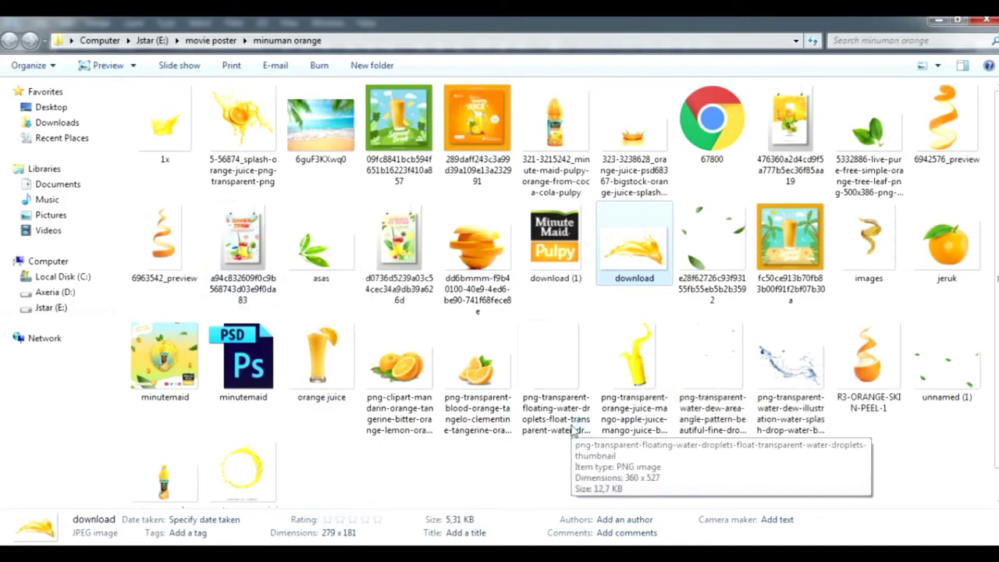
left_click(173, 478)
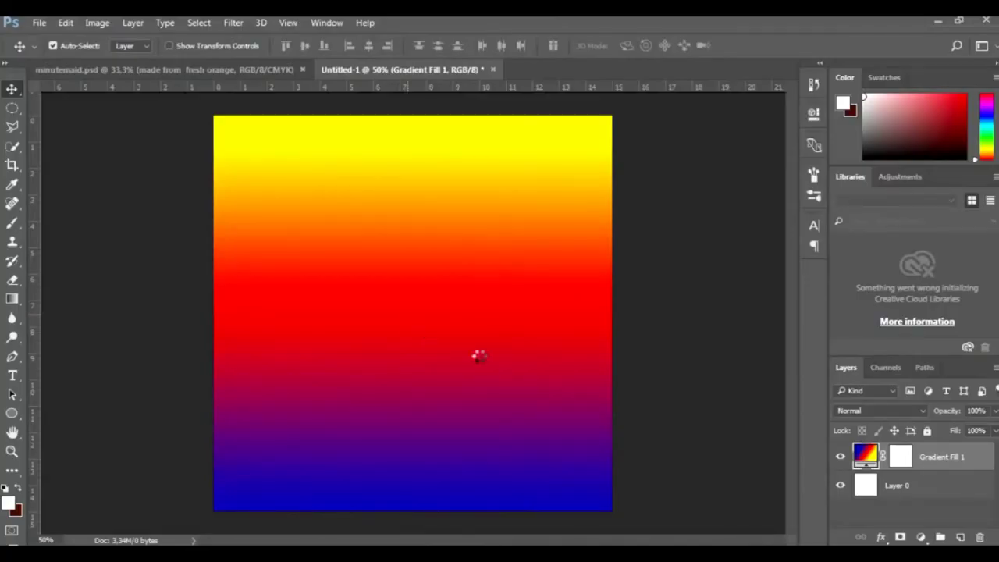
Place the unnamed bottle image at the canvas centre and scale it to about 59.5%
left_click_drag(382, 498, 480, 359)
left_click(502, 45)
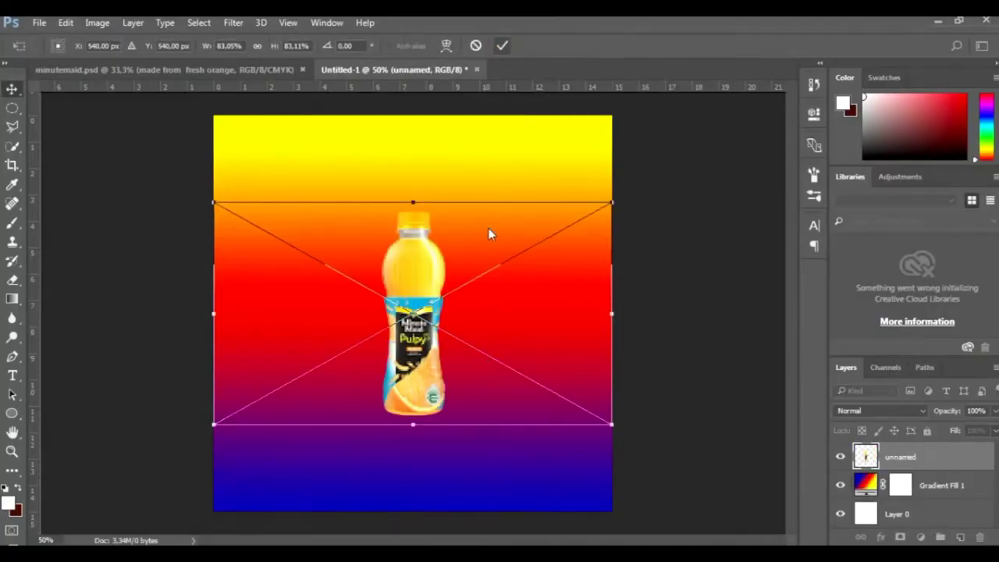
key("ctrl+t")
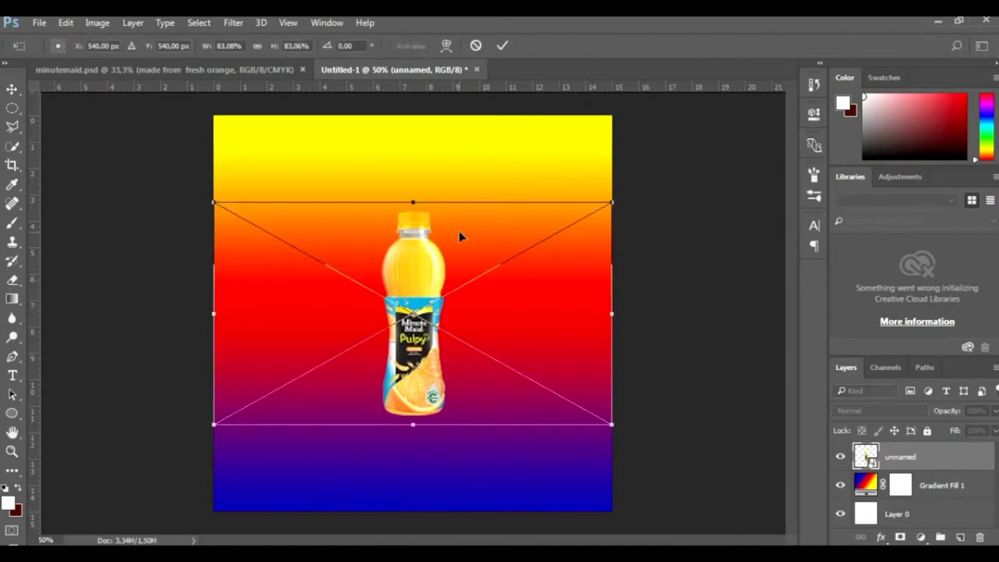
left_click_drag(613, 202, 555, 233)
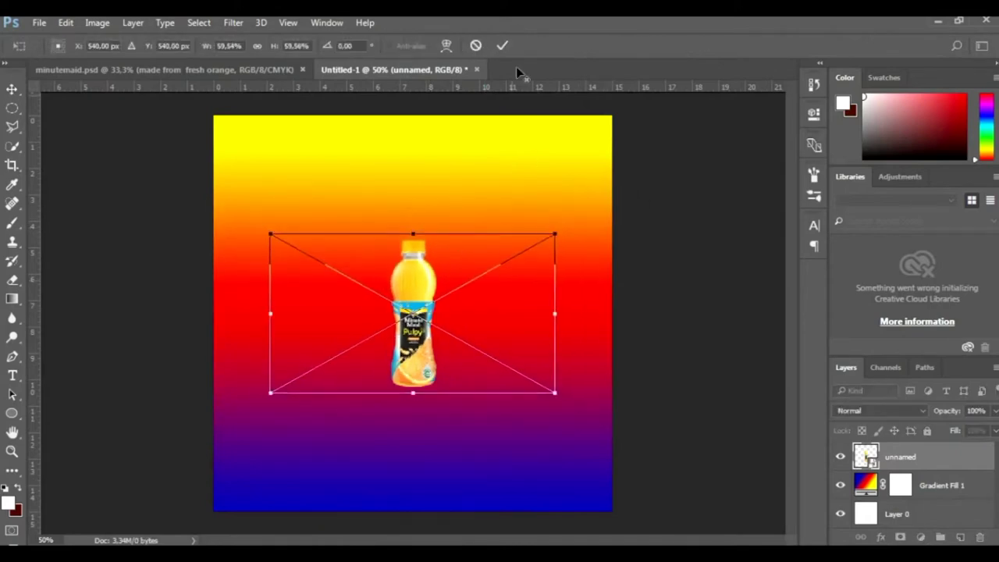
left_click(502, 45)
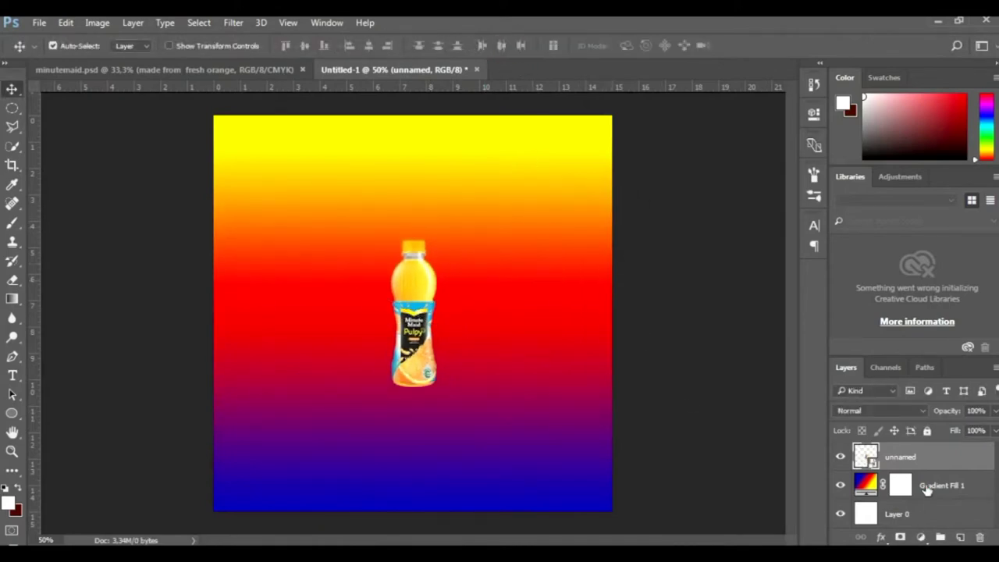
left_click(865, 485)
Reopen the gradient fill and recolour its bottom stop light green
double_click(865, 485)
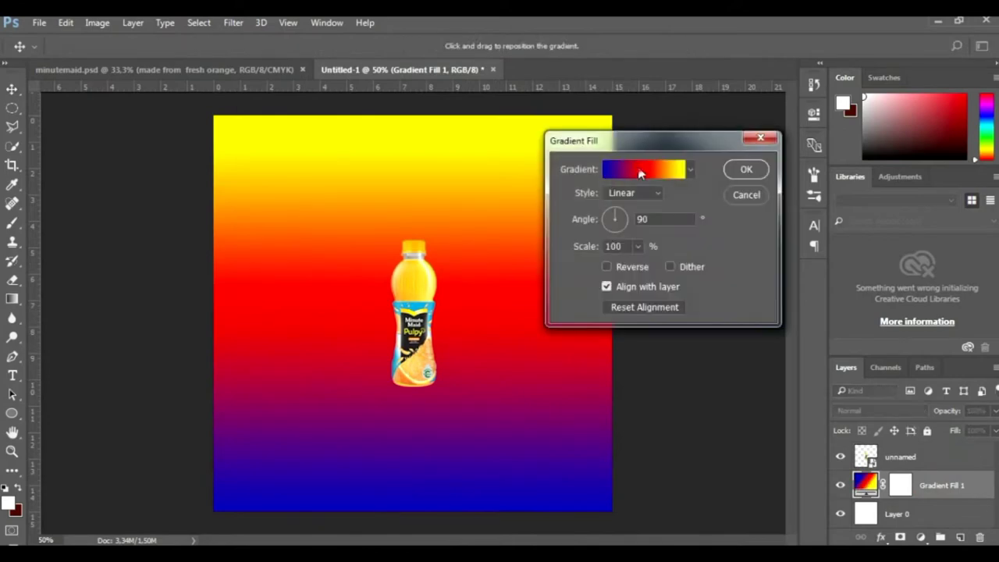
left_click(635, 167)
double_click(613, 362)
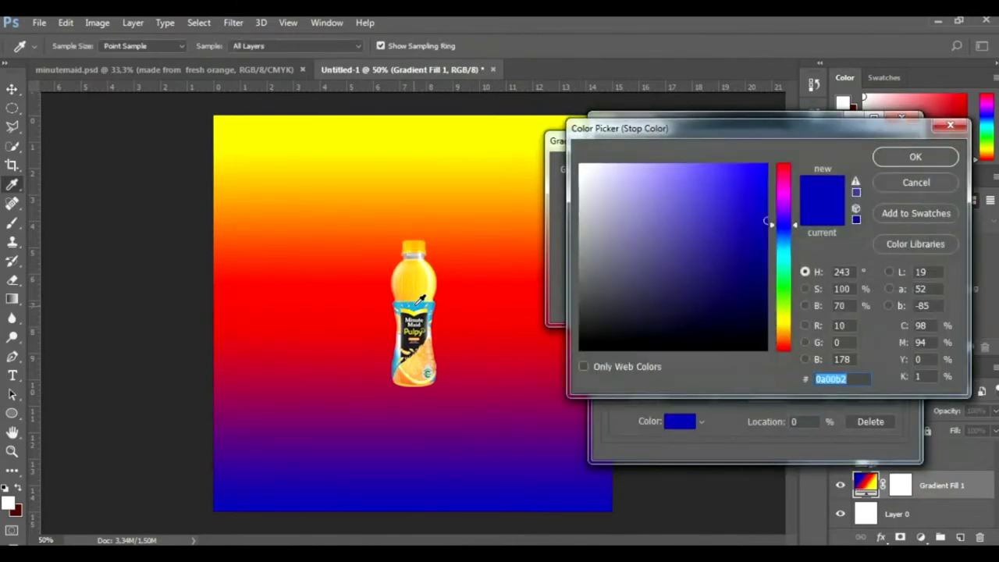
left_click(784, 286)
left_click(701, 170)
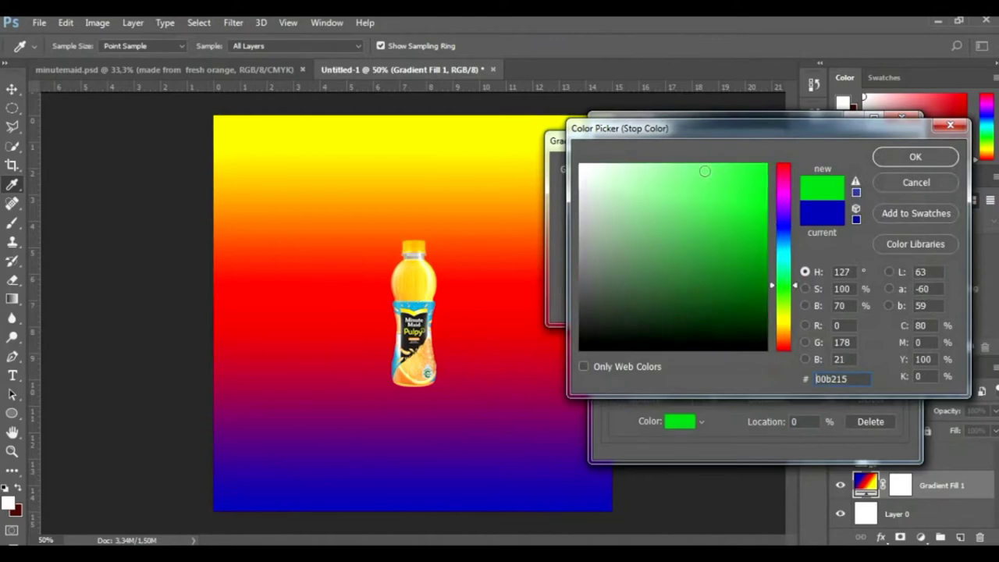
left_click(677, 160)
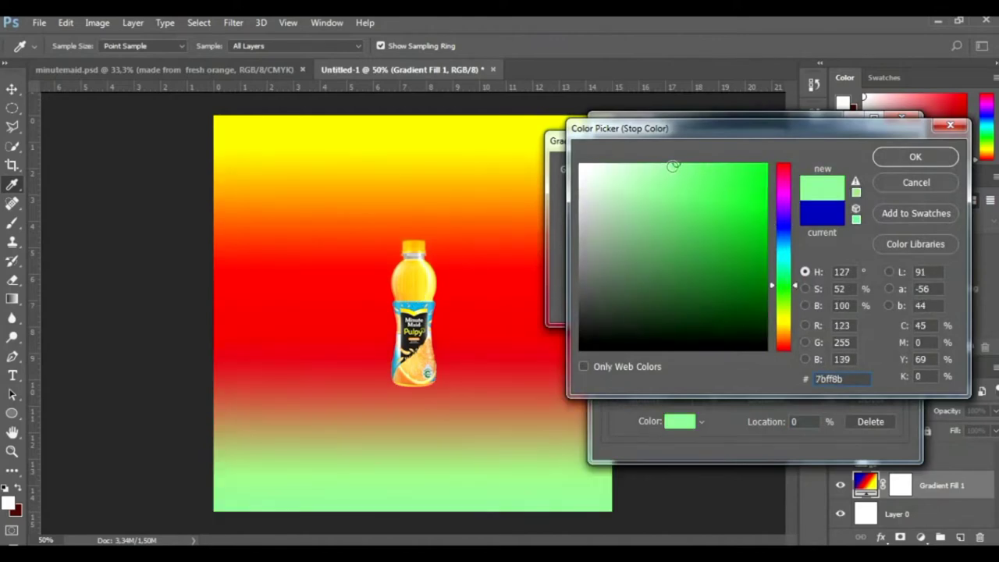
left_click_drag(681, 167, 683, 166)
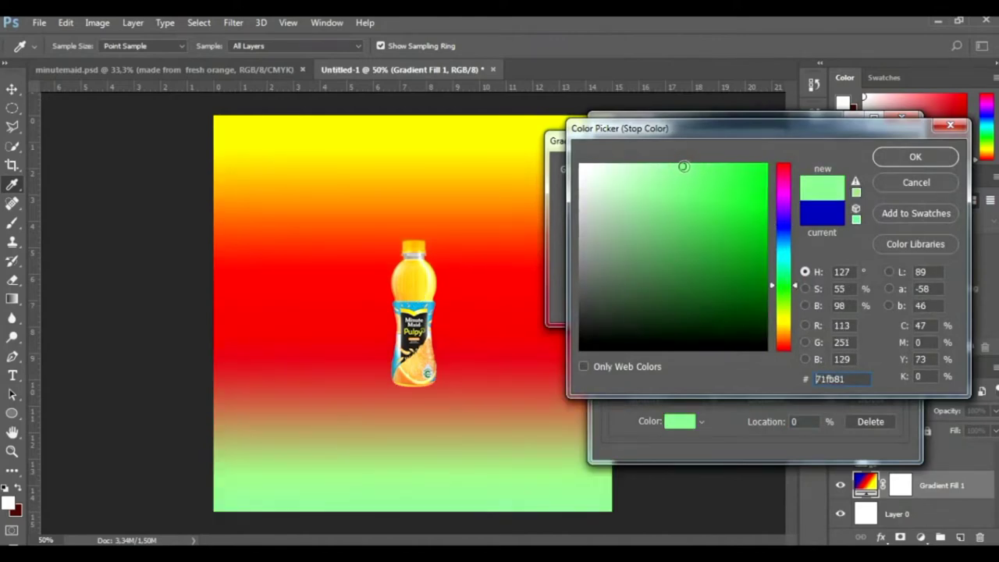
left_click(893, 157)
Set the middle stop to bottle orange and the end stop to pale sky blue
left_click(756, 364)
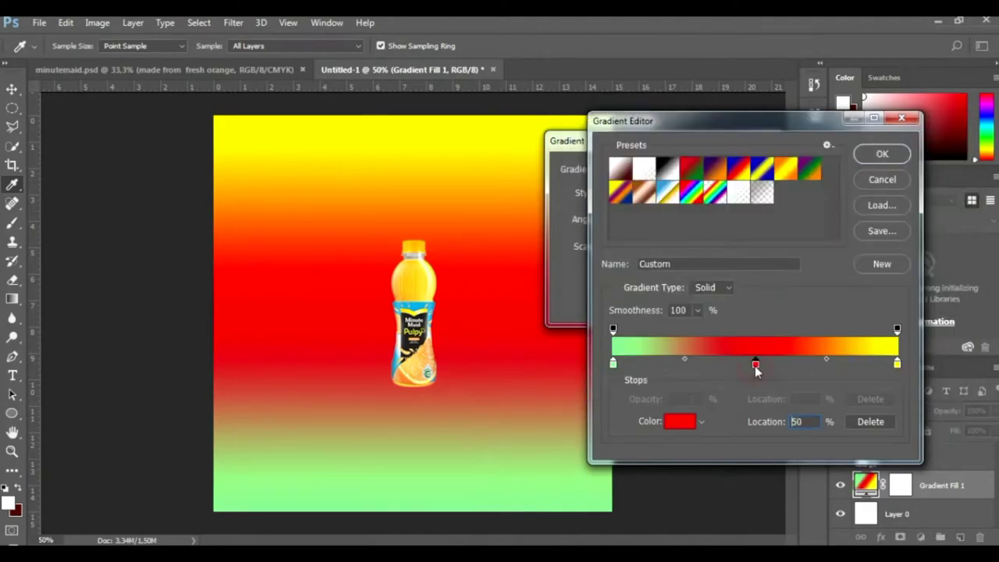
double_click(754, 364)
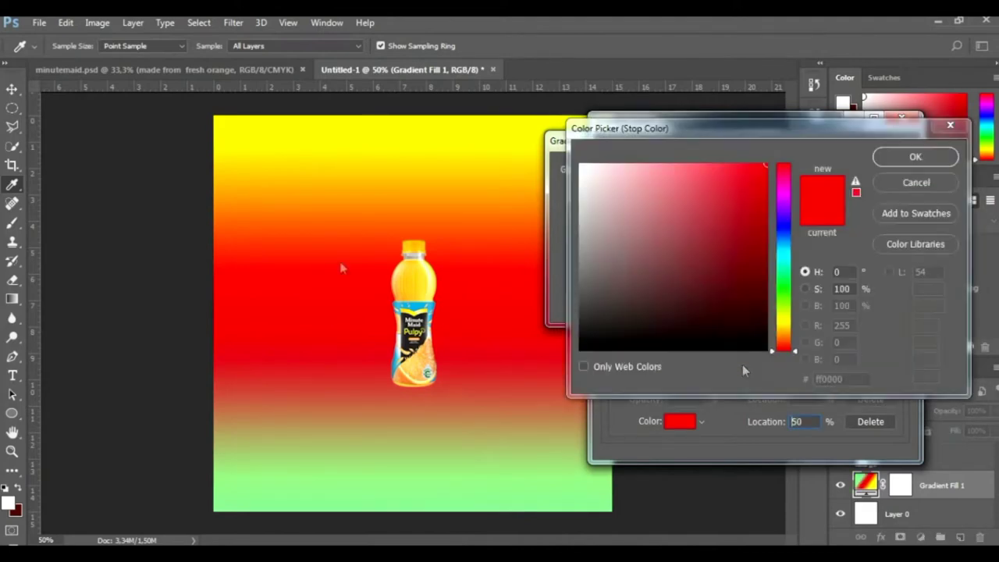
left_click(407, 277)
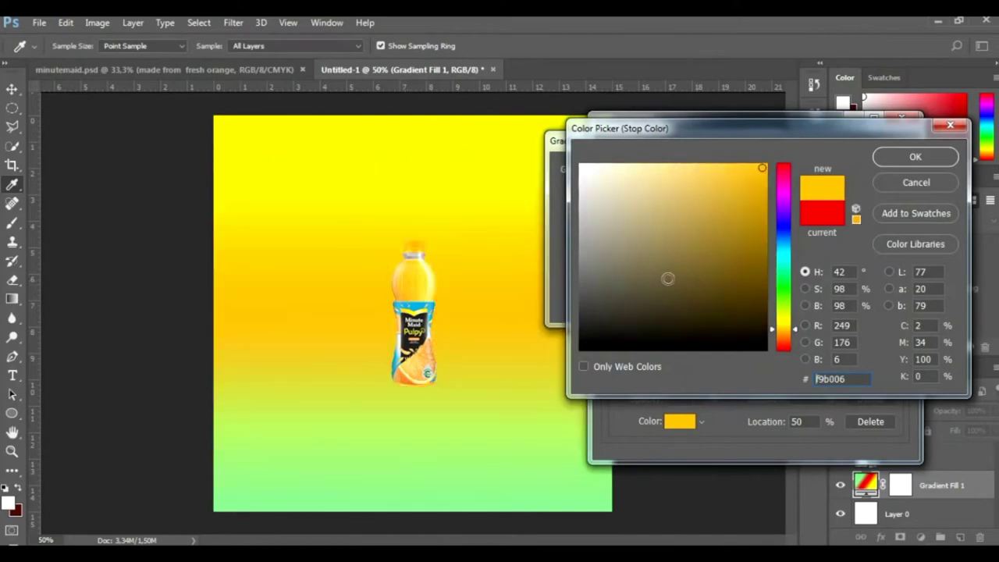
left_click(915, 157)
left_click(897, 364)
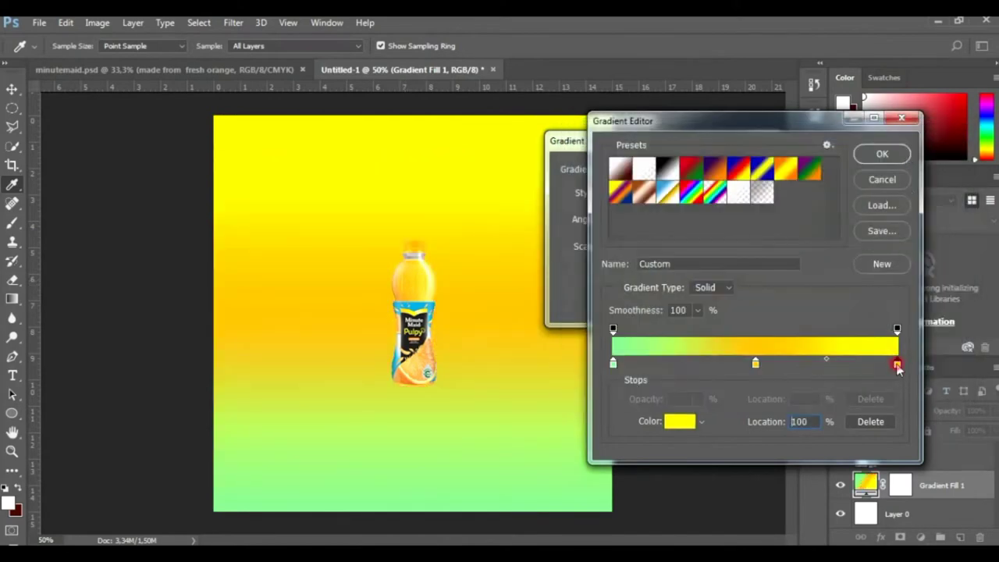
double_click(897, 365)
left_click(421, 296)
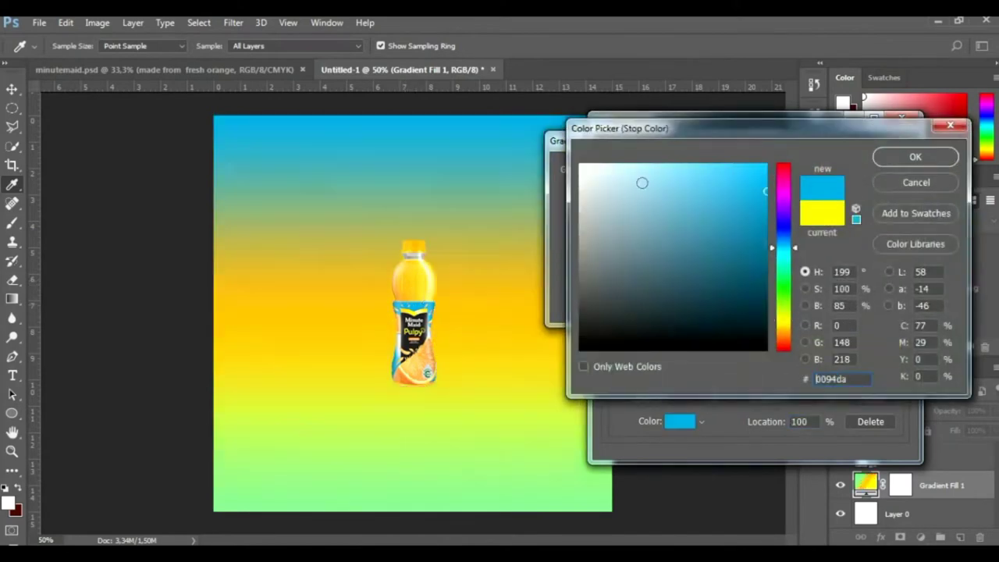
left_click_drag(642, 182, 661, 164)
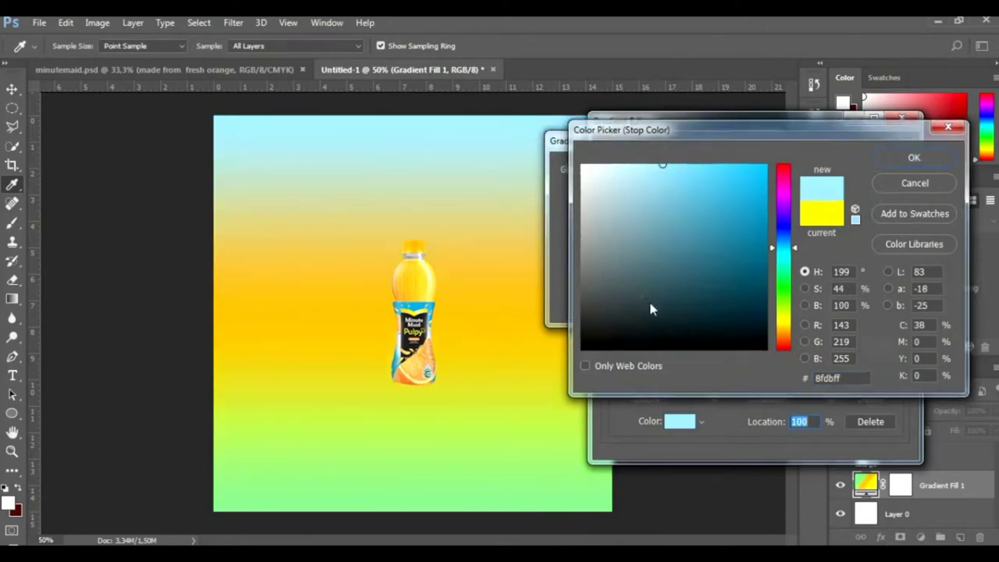
key("Return")
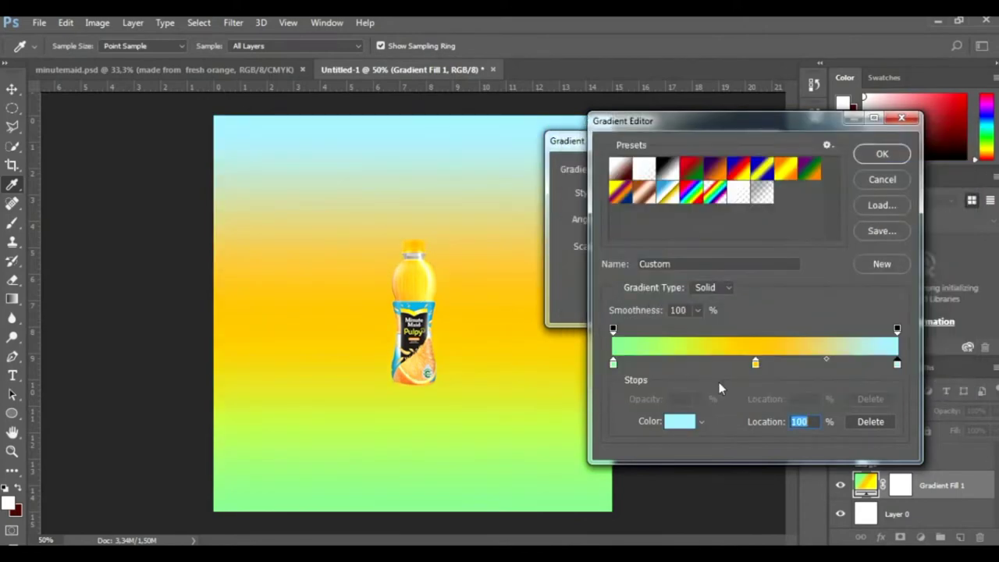
Lighten the middle stop to soft yellow ffca4d and apply the gradient fill
left_click(754, 364)
double_click(756, 364)
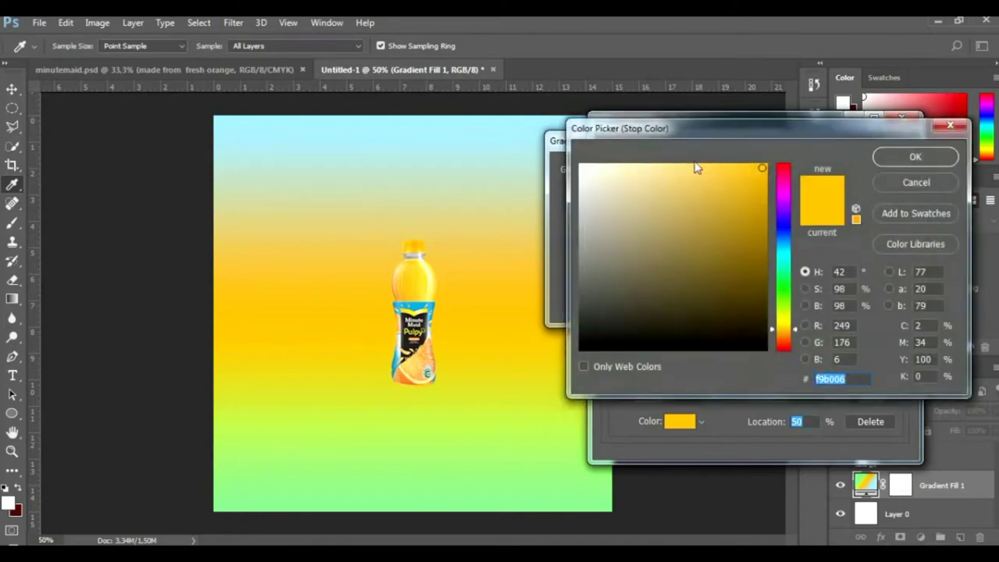
left_click_drag(698, 167, 723, 167)
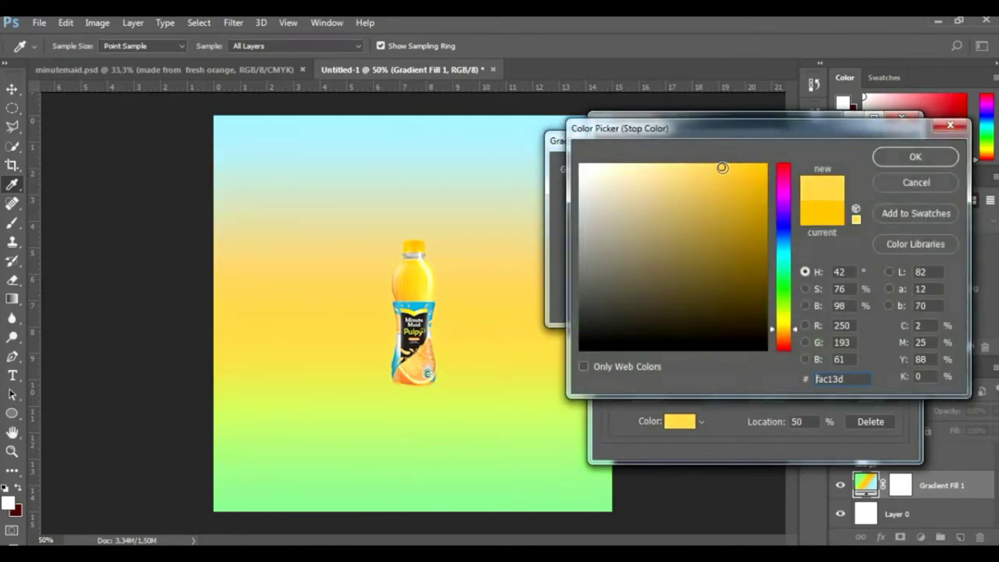
left_click_drag(716, 165, 710, 165)
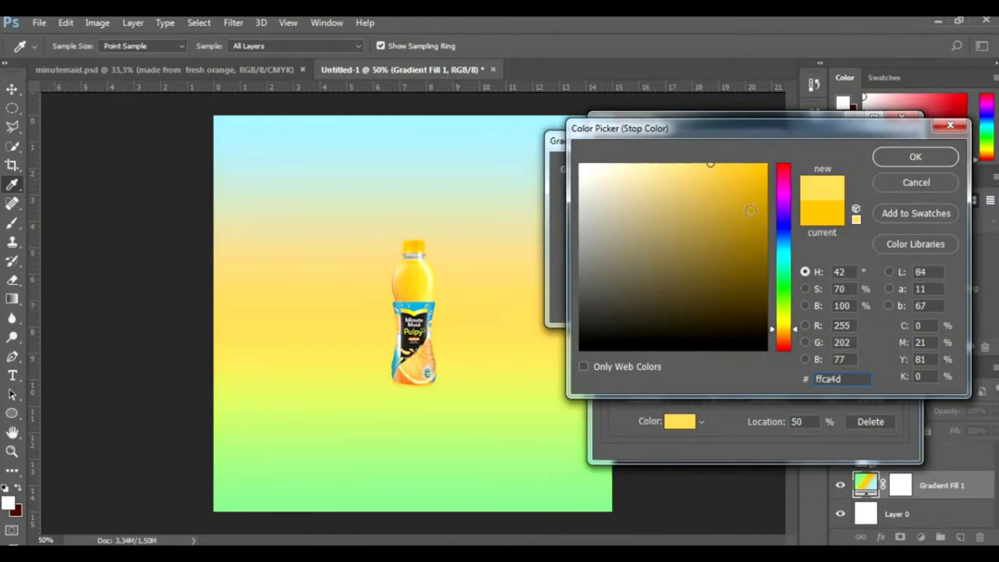
left_click(913, 156)
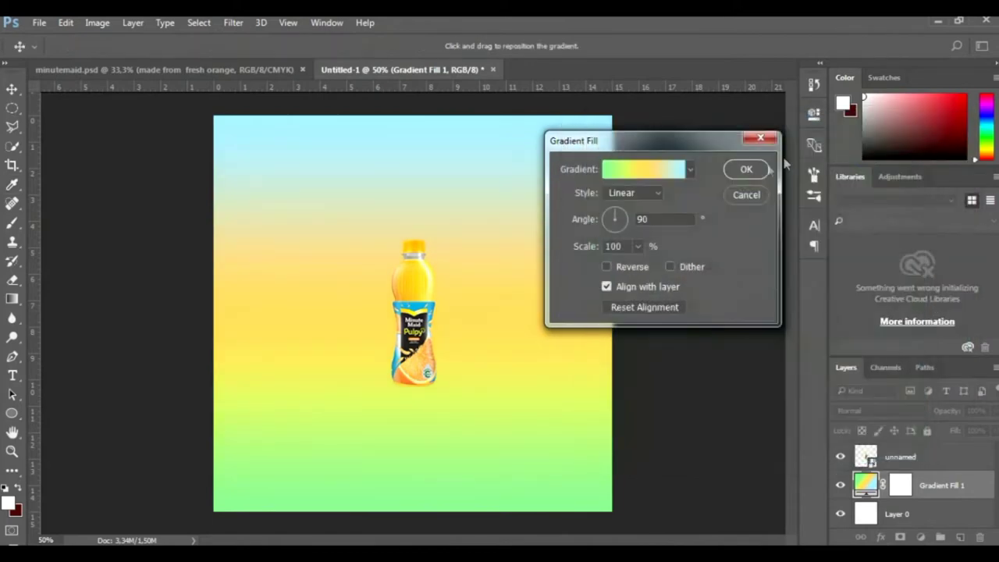
left_click(746, 170)
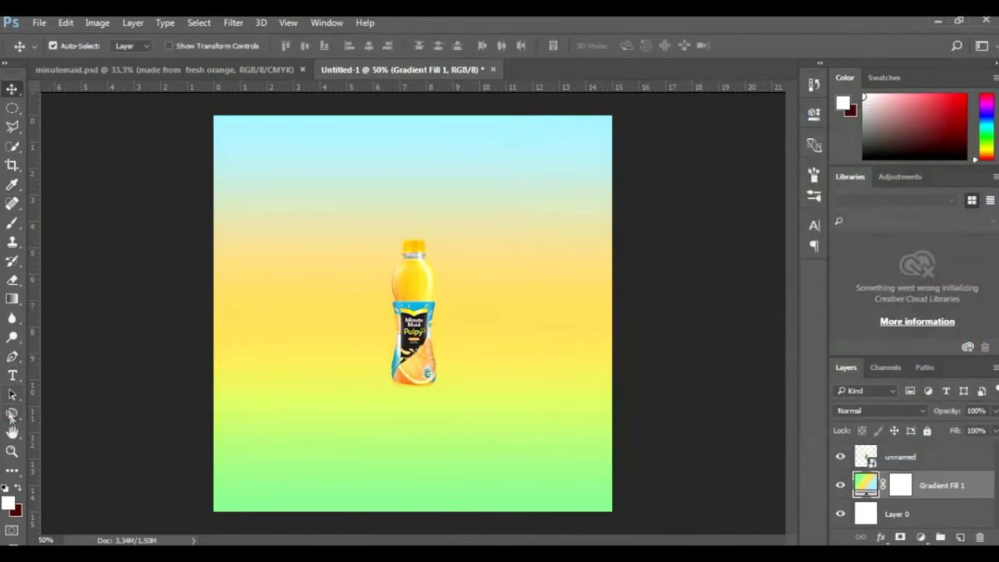
Draw a circle and give it a gradient fill with a 00aeef blue left stop
left_click(12, 414)
left_click_drag(346, 271, 424, 345)
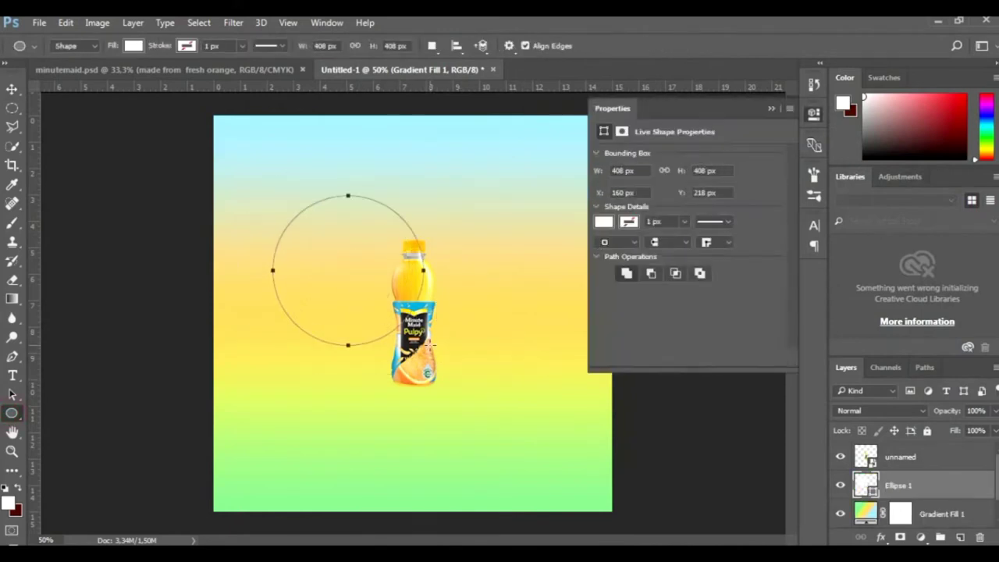
left_click(605, 222)
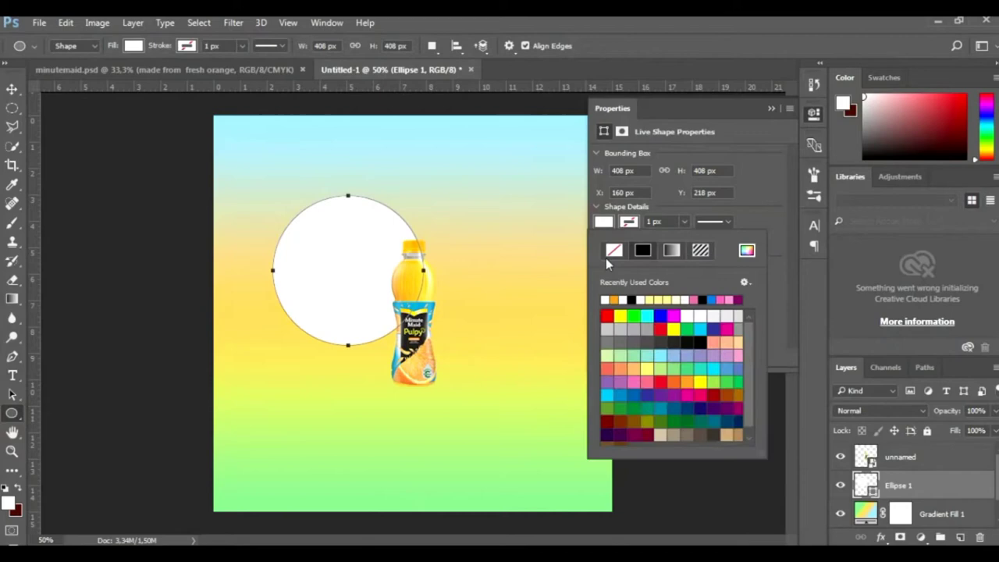
left_click(673, 249)
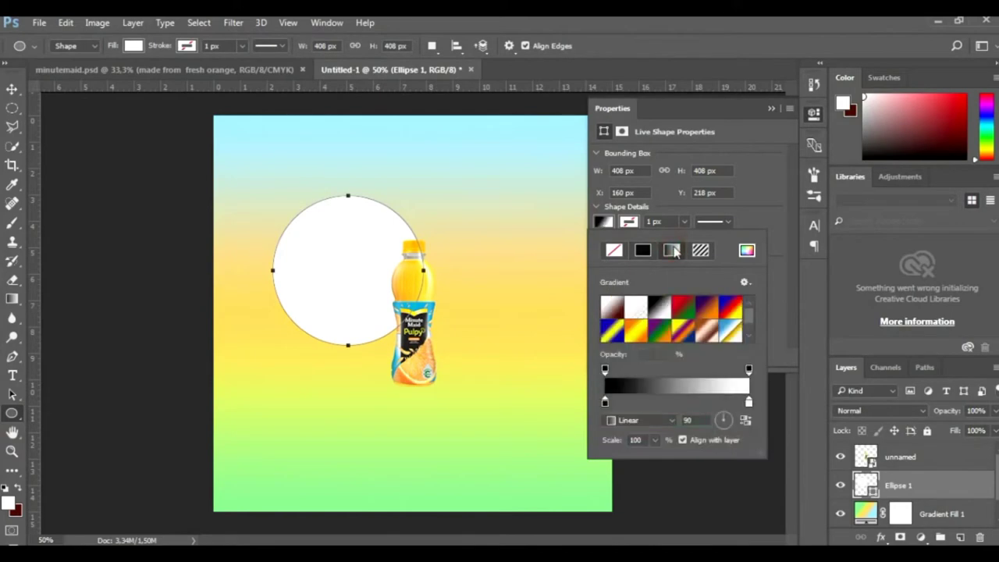
double_click(605, 403)
type("00aeef")
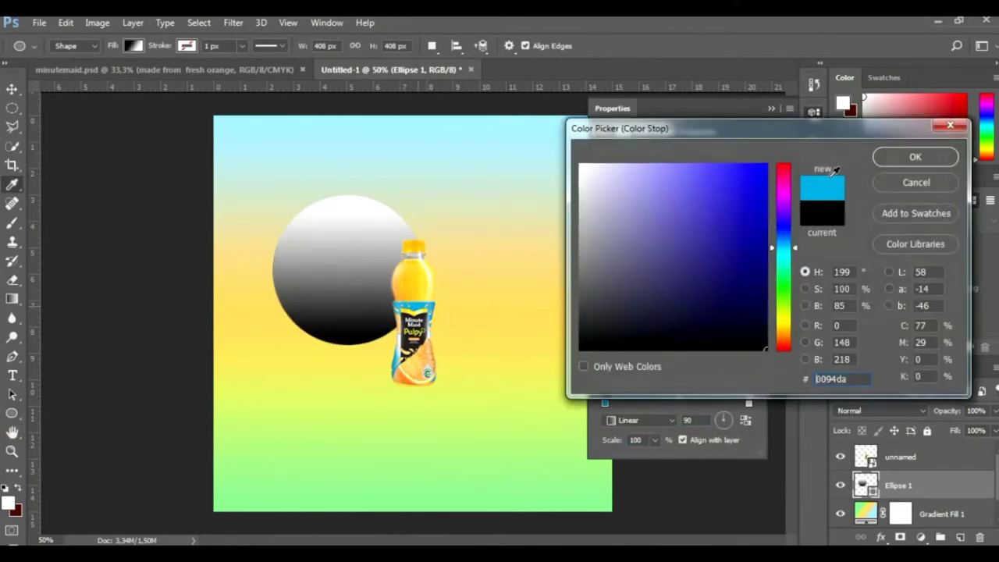
left_click(914, 156)
Set the right stop to bottle-cap orange, then lighten both the blue and orange stops
double_click(749, 404)
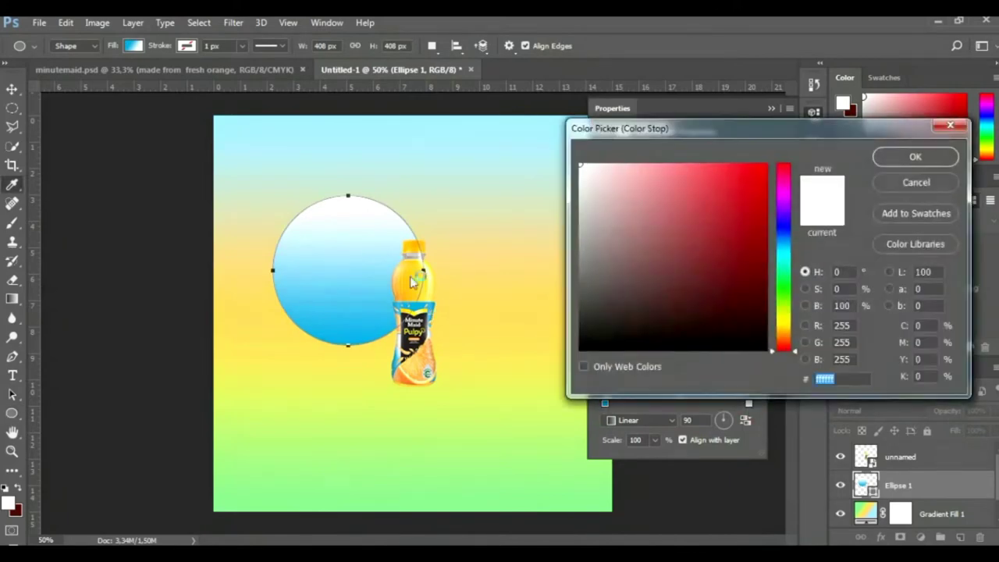
left_click(414, 247)
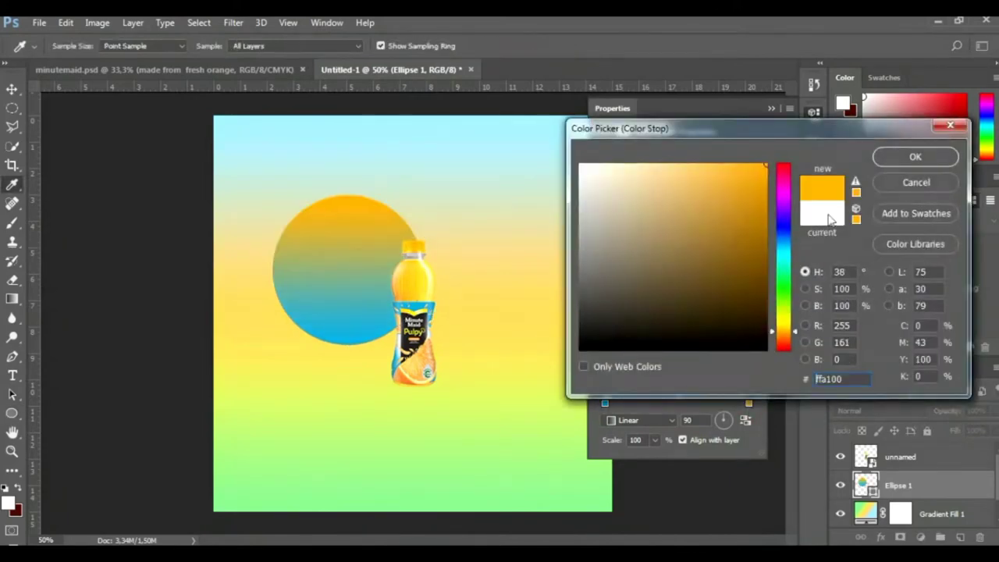
left_click(889, 157)
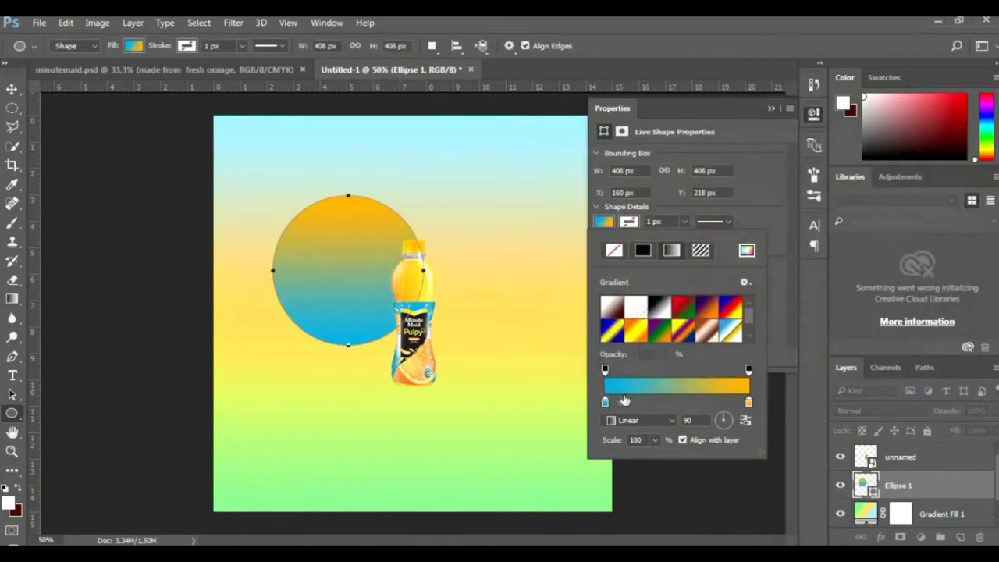
double_click(606, 401)
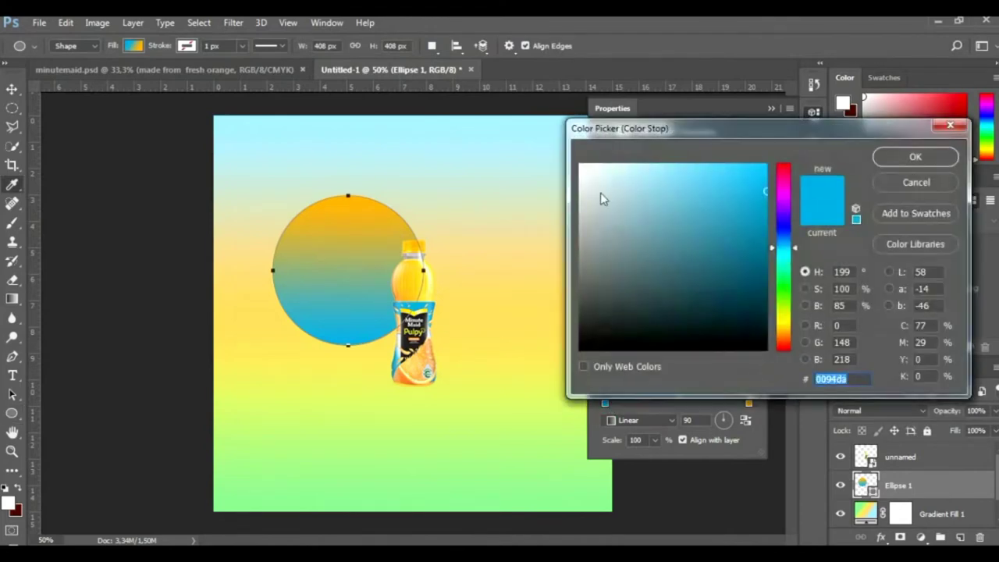
left_click(711, 169)
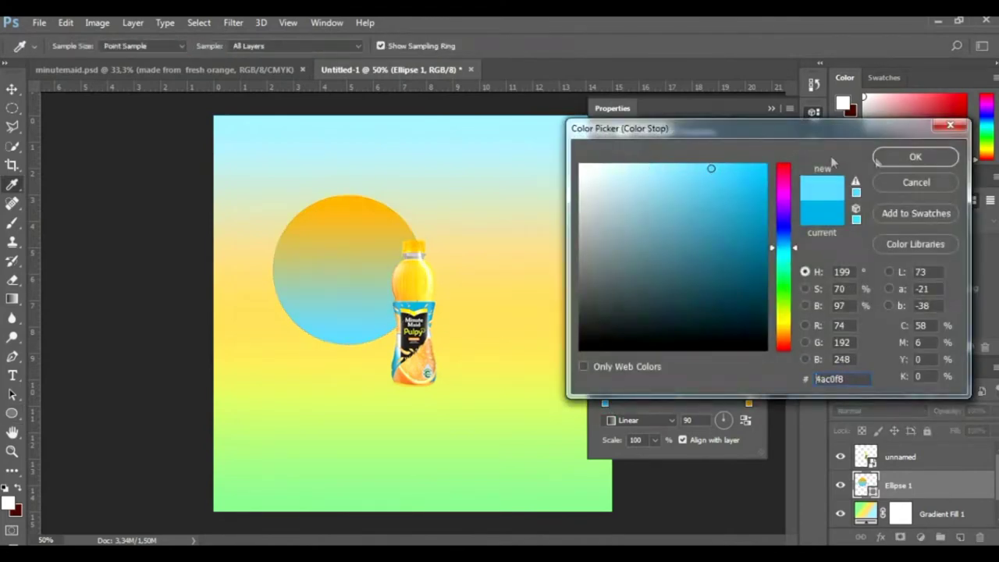
key("Return")
double_click(748, 403)
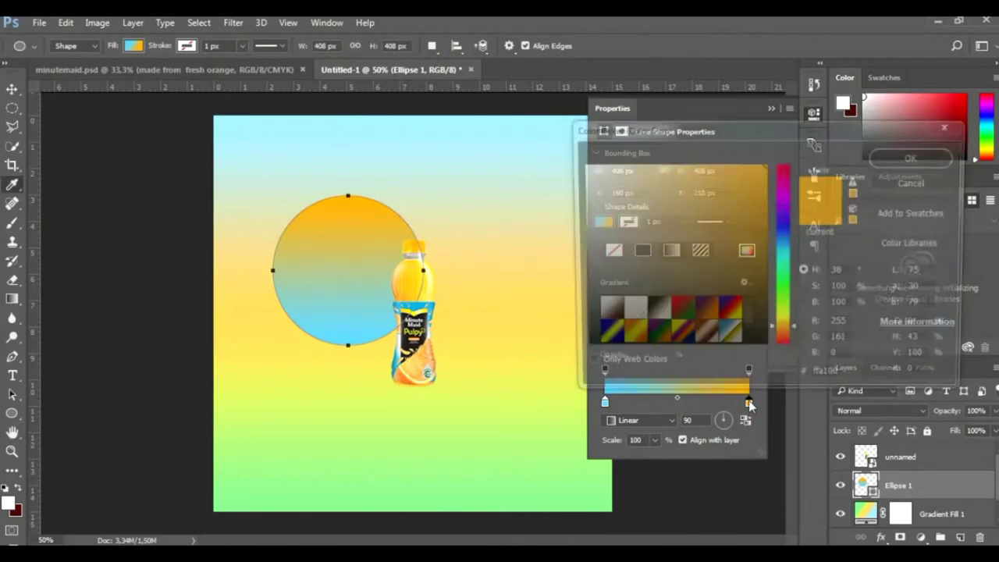
left_click(715, 165)
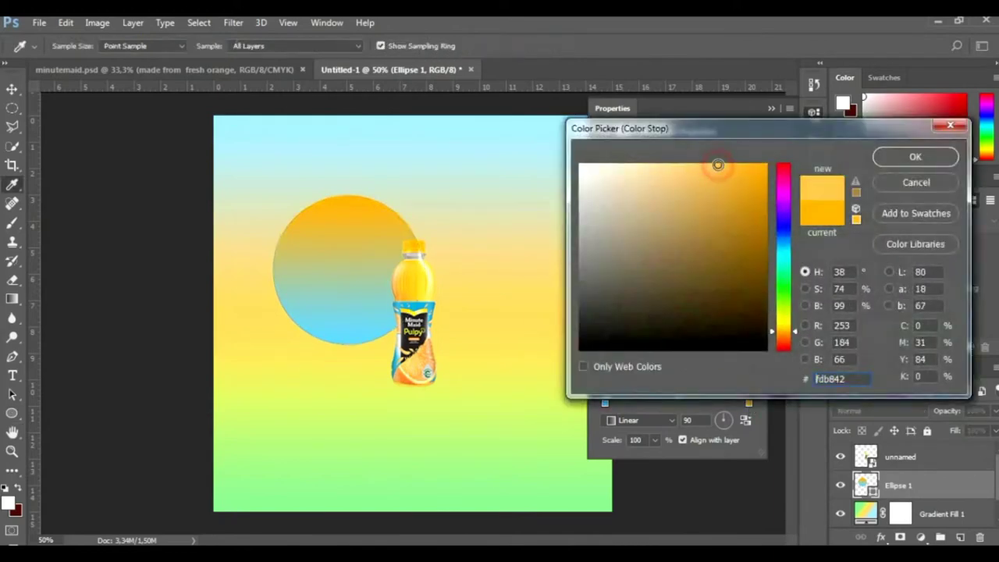
left_click(916, 157)
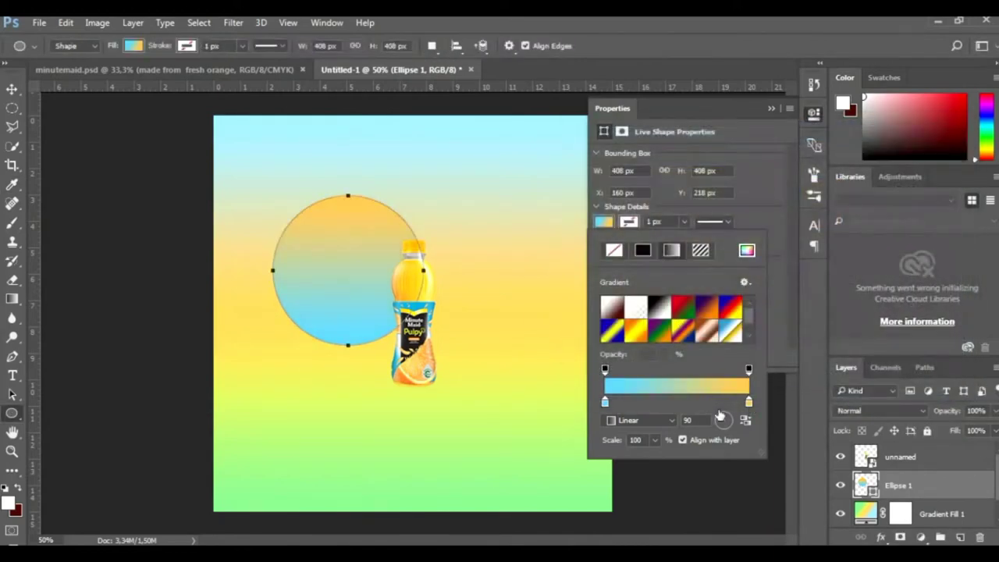
Shift the orange stop inward and move the circle behind the bottle at canvas centre
left_click_drag(748, 403, 715, 402)
left_click_drag(715, 405, 708, 402)
left_click(758, 196)
left_click(791, 109)
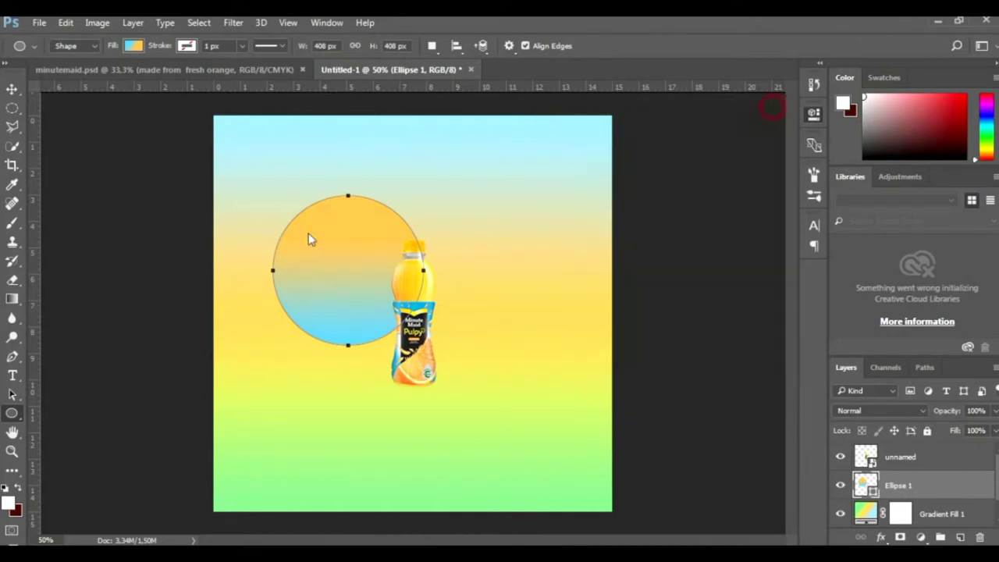
key("v")
mouse_move(347, 268)
left_mouse_down()
mouse_move(425, 294)
mouse_move(402, 309)
left_mouse_up()
Scale the bottle up to 75% and briefly check the minutemaid.psd reference poster
left_click(427, 312)
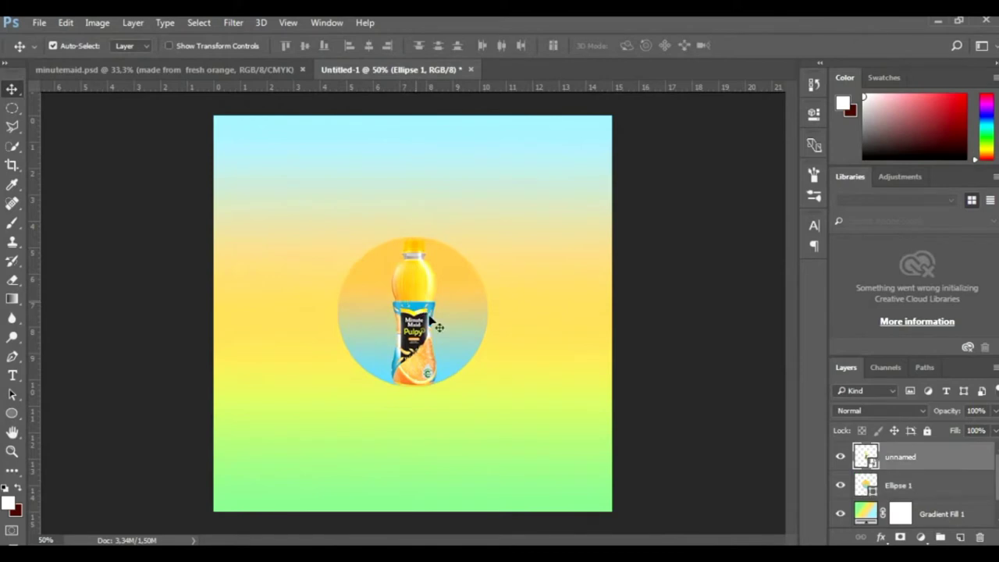
key("ctrl+t")
left_click_drag(552, 394, 591, 413)
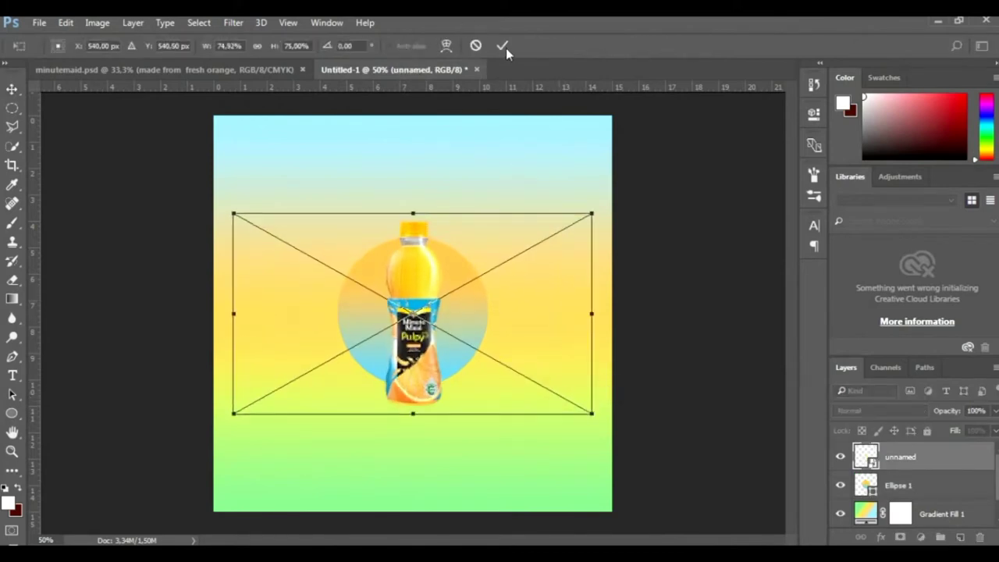
key("Return")
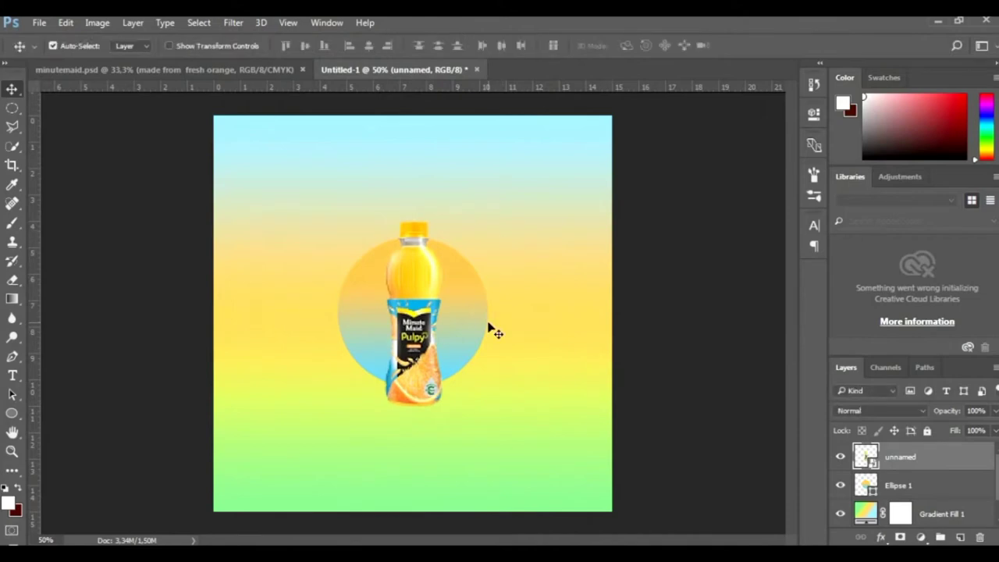
left_click(211, 70)
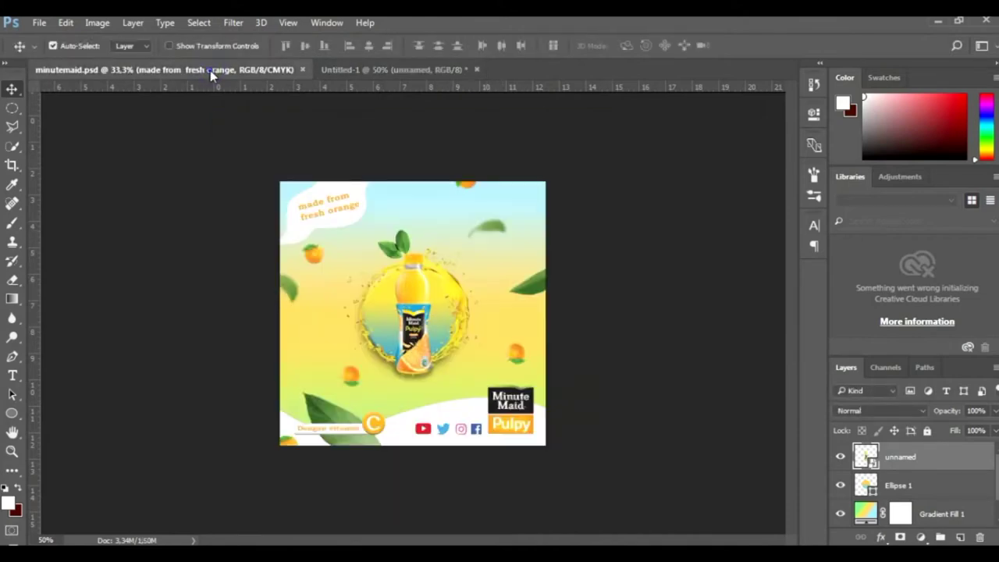
right_click(211, 70)
key("Escape")
left_click(393, 72)
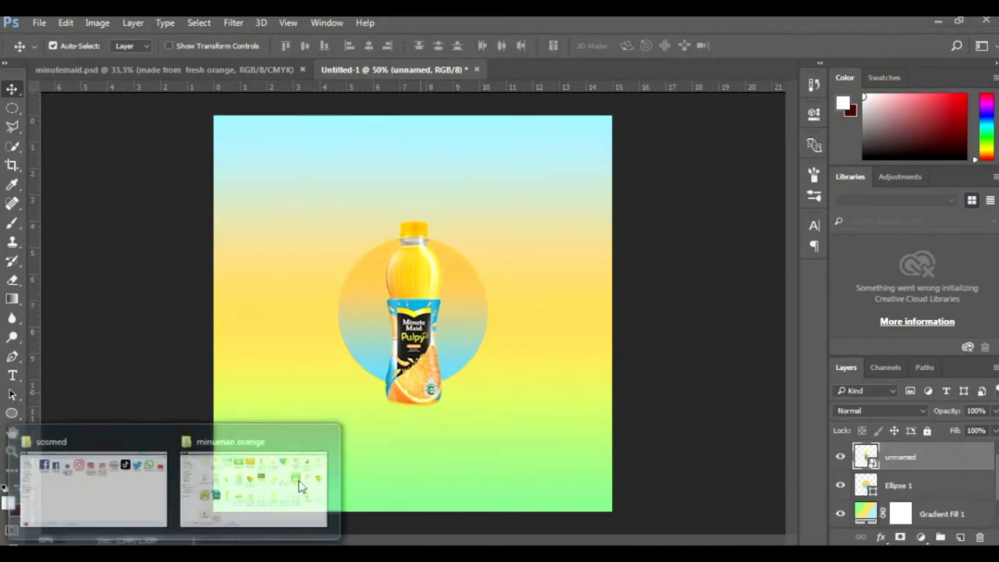
Place the orange juice splash ring image from the minuman orange folder into the poster
left_click(255, 461)
mouse_move(272, 434)
left_mouse_down()
mouse_move(341, 529)
mouse_move(420, 304)
left_mouse_up()
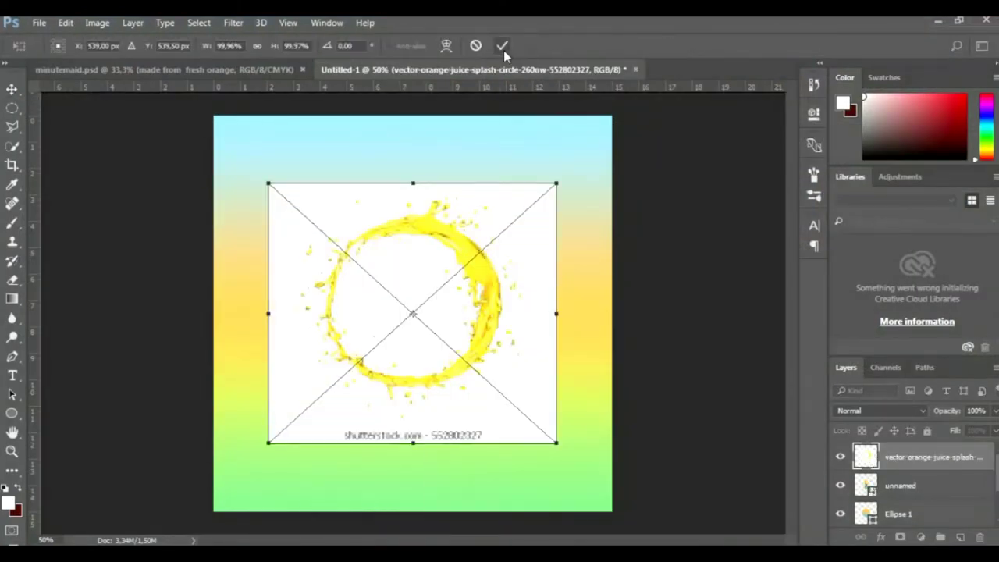
left_click(503, 52)
Select the splash's white background with Color Range, rasterize the layer and delete it
left_click(199, 22)
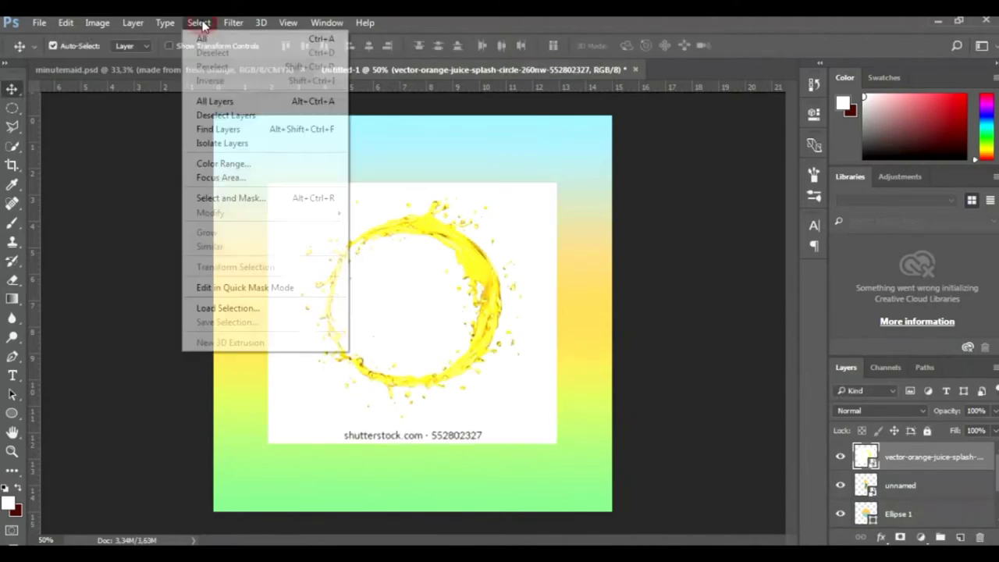
left_click(245, 162)
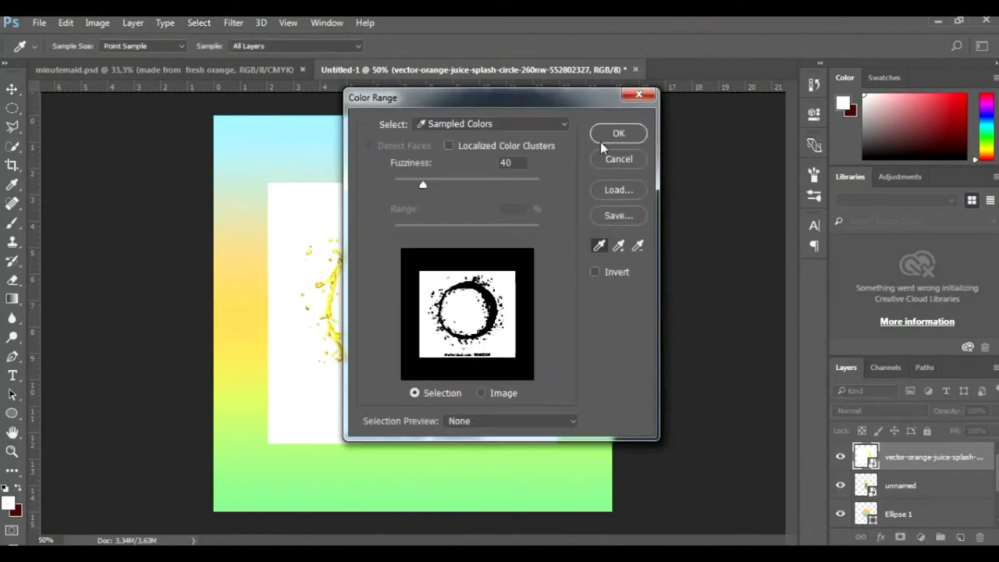
left_click(617, 135)
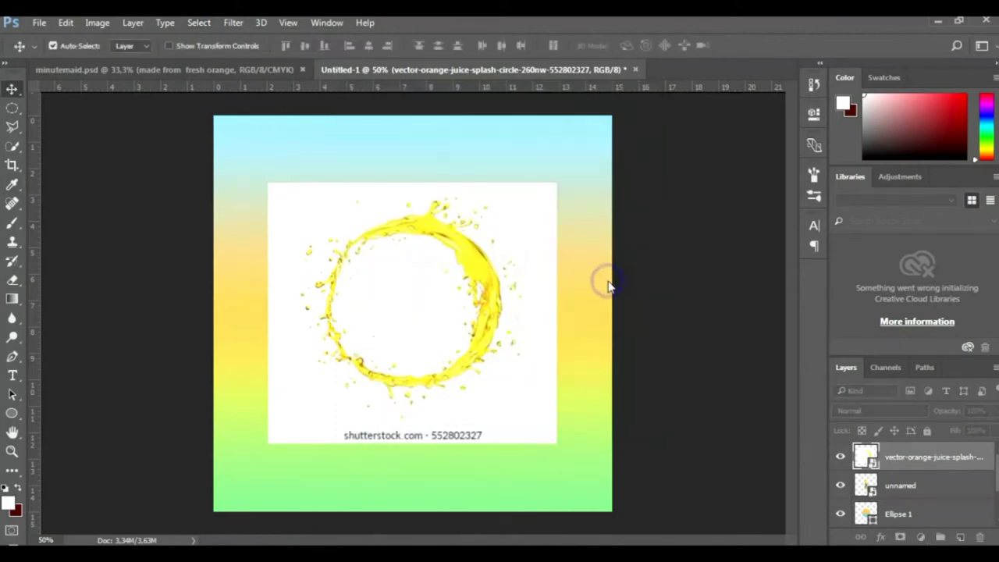
right_click(929, 521)
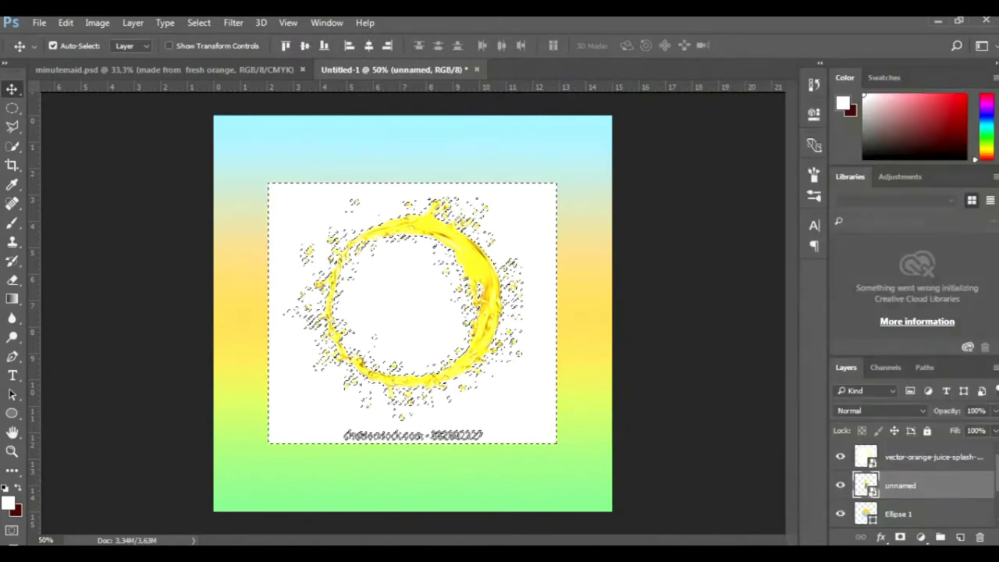
right_click(935, 460)
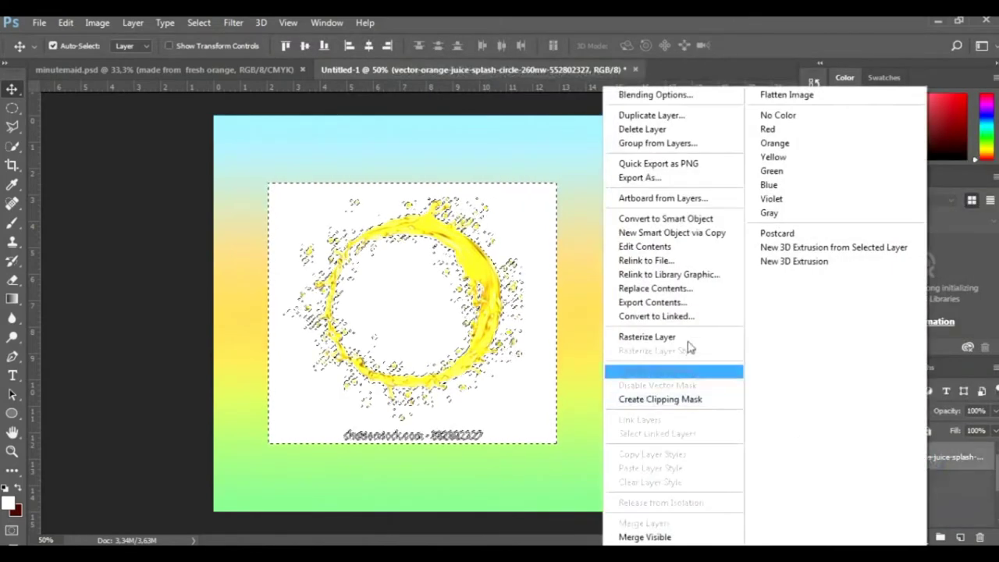
left_click(686, 336)
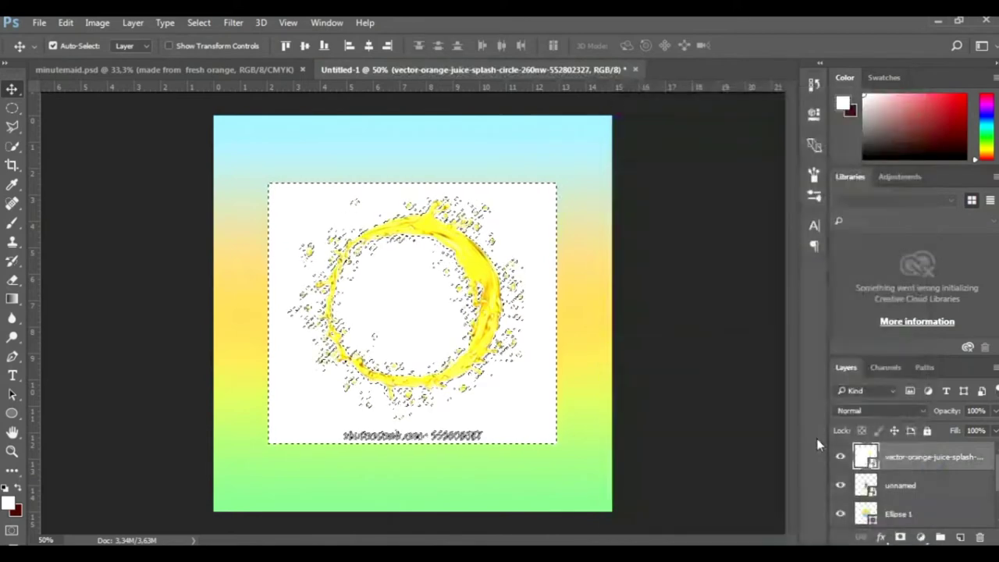
key("Delete")
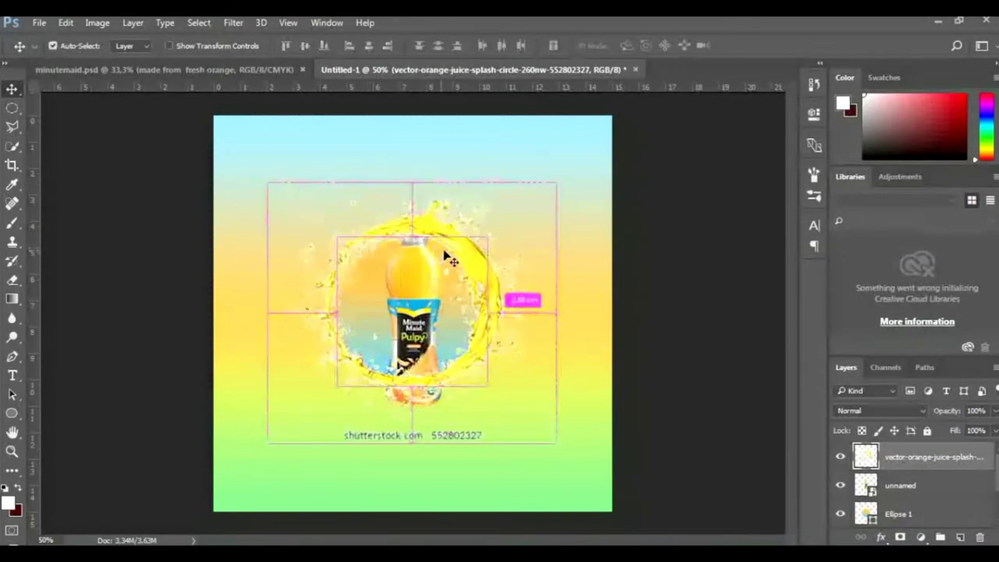
key("ctrl+d")
right_click(917, 464)
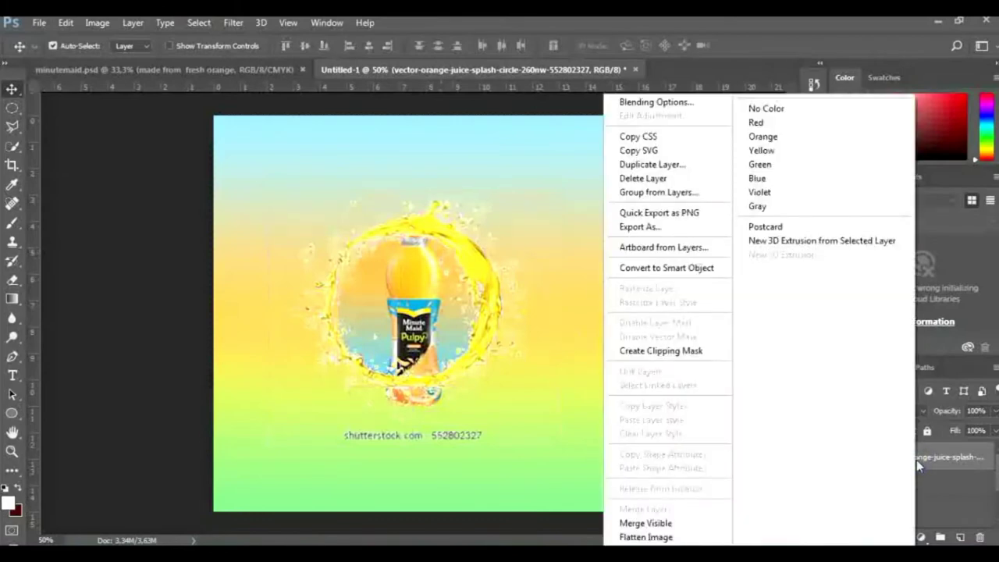
Split the splash layer's 'This Layer' Blend If white slider to about 209/229
left_click(669, 103)
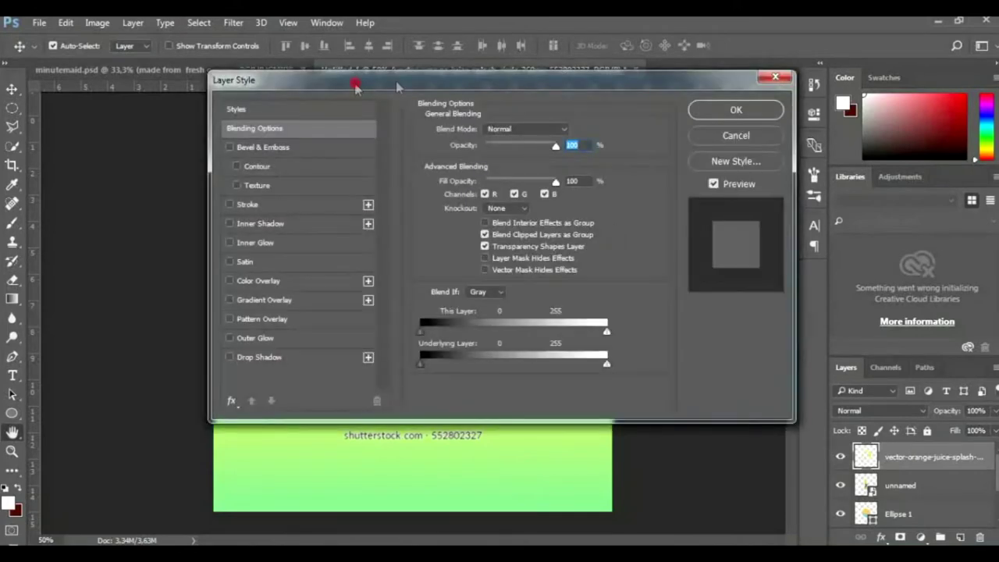
left_click_drag(355, 87, 681, 95)
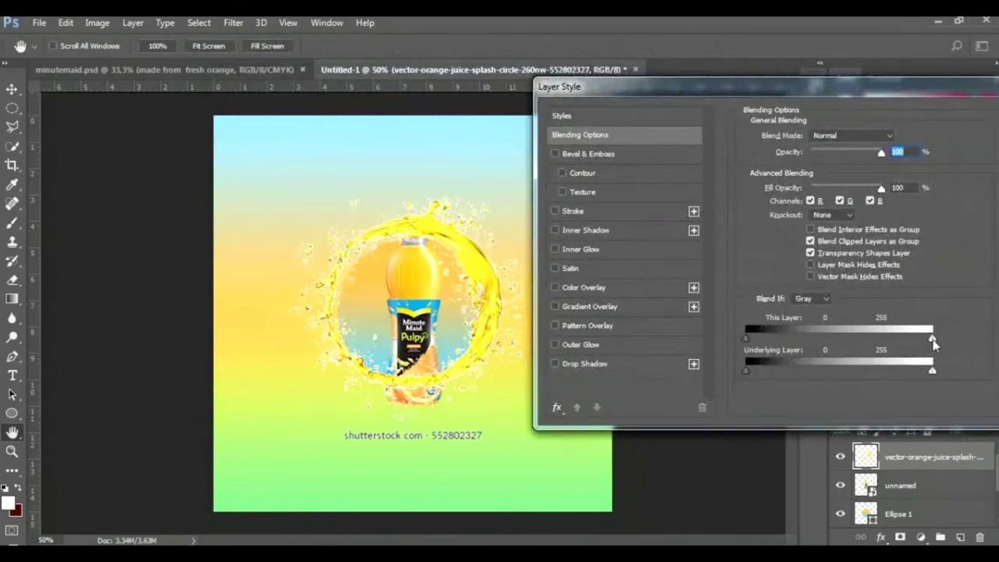
left_click_drag(933, 341, 927, 341)
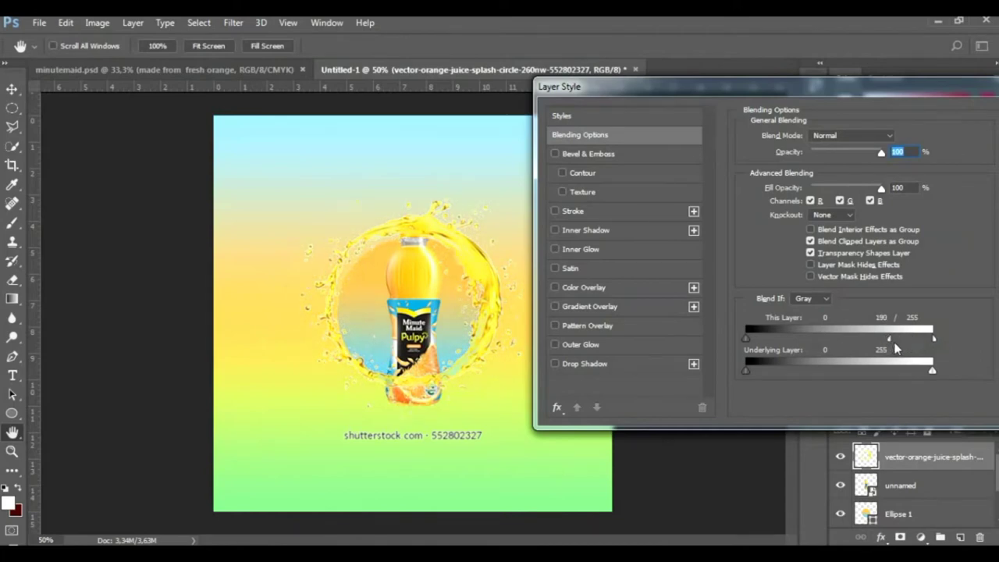
left_click_drag(897, 341, 900, 343)
left_click(927, 352)
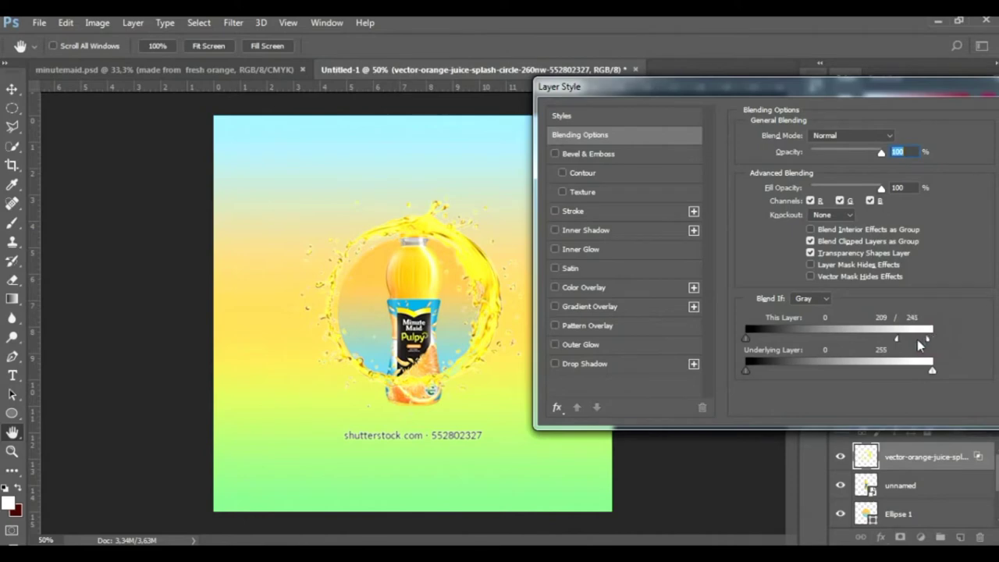
left_click_drag(921, 345, 913, 346)
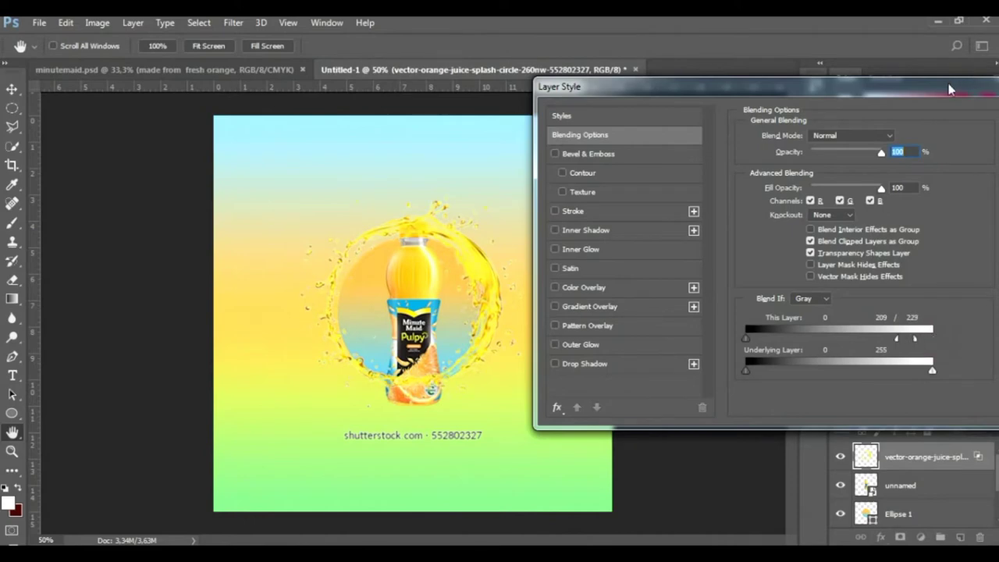
left_click_drag(949, 89, 650, 198)
left_click(763, 231)
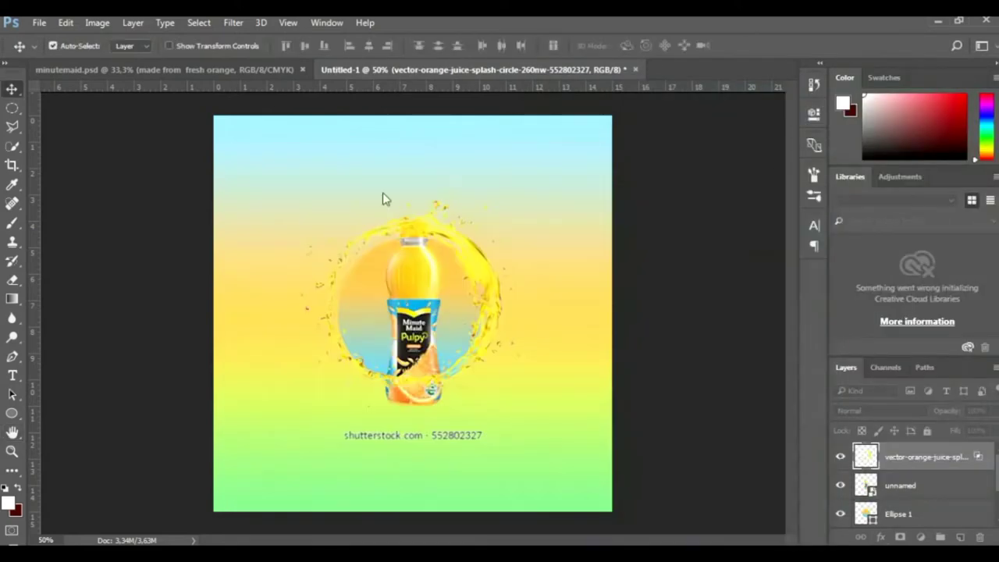
Colorize the splash with Hue/Saturation at Hue 42, Saturation 90, Lightness -6
left_click(97, 24)
mouse_move(120, 60)
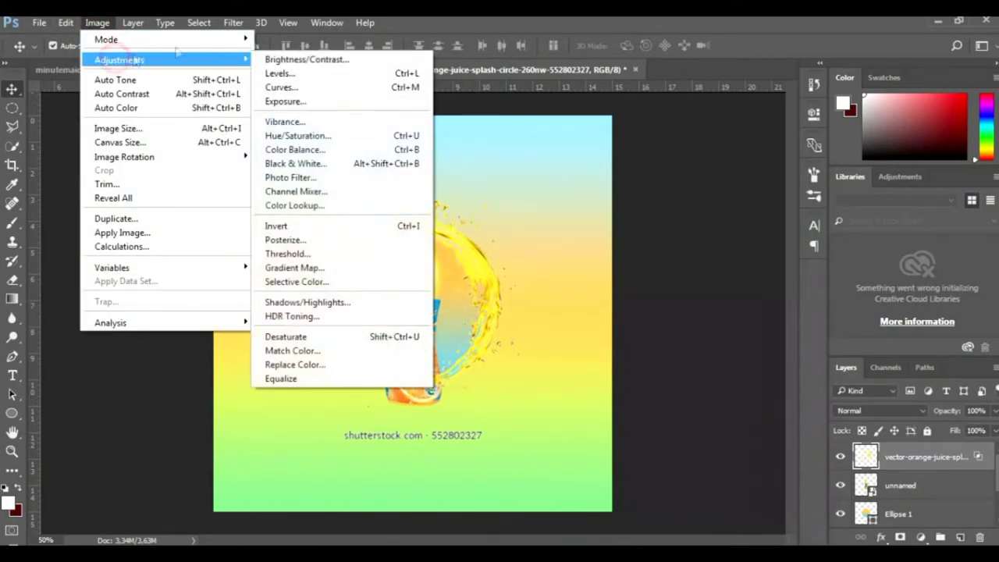
left_click(330, 138)
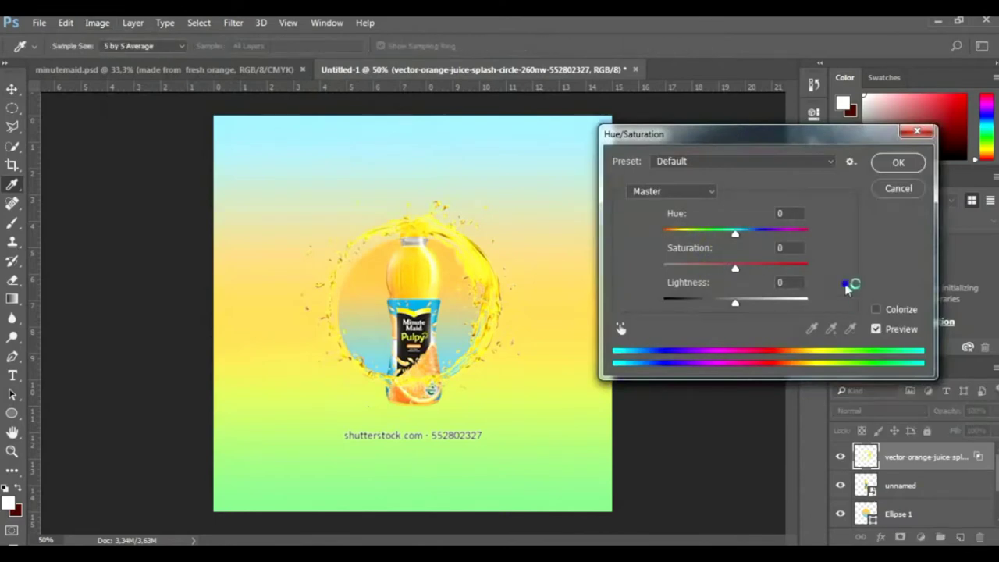
left_click(875, 309)
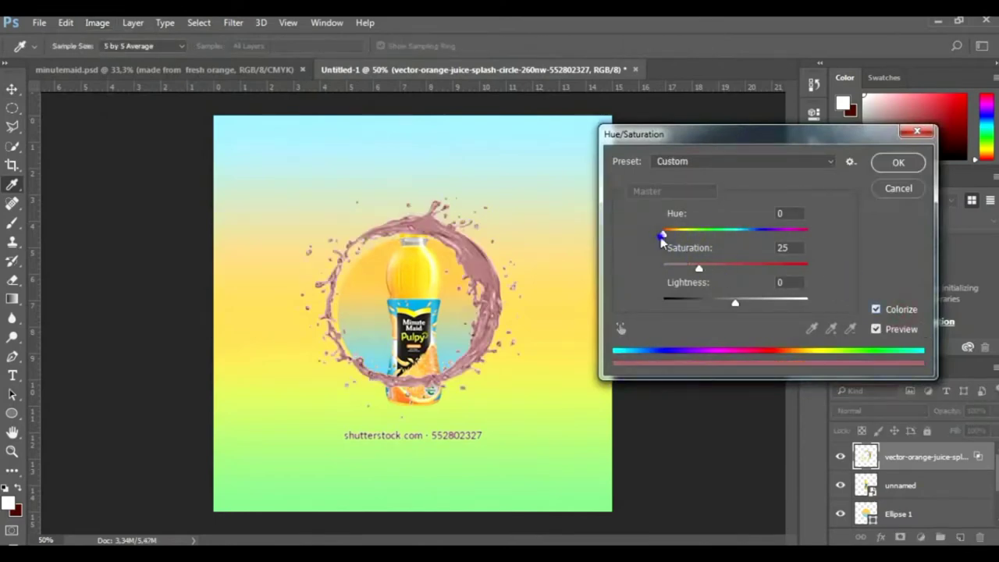
left_click_drag(662, 233, 684, 234)
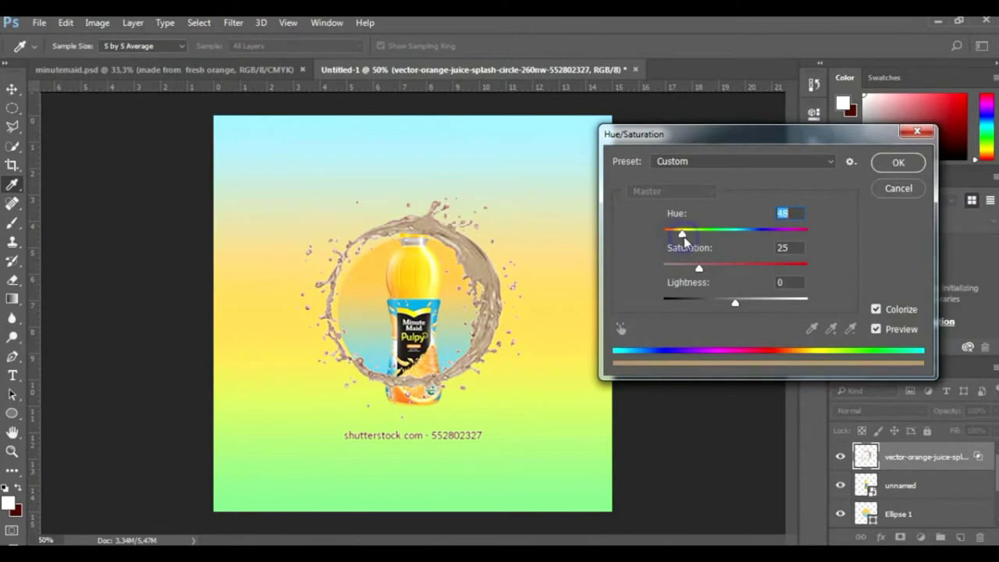
mouse_move(698, 268)
left_mouse_down()
mouse_move(777, 268)
mouse_move(764, 269)
left_mouse_up()
left_click_drag(683, 236, 681, 237)
right_click(331, 265)
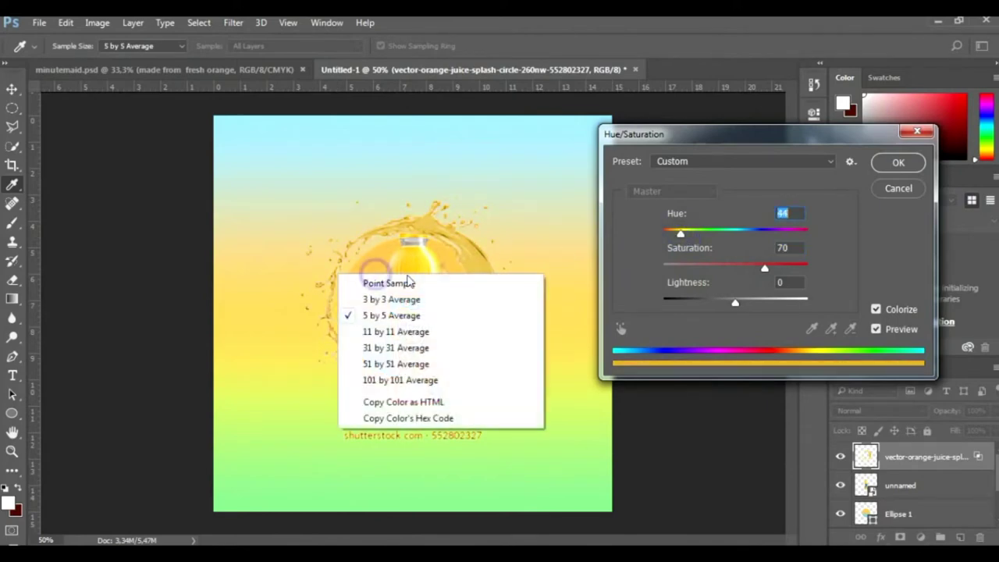
left_click(508, 238)
left_click(763, 269)
left_click_drag(768, 269, 808, 269)
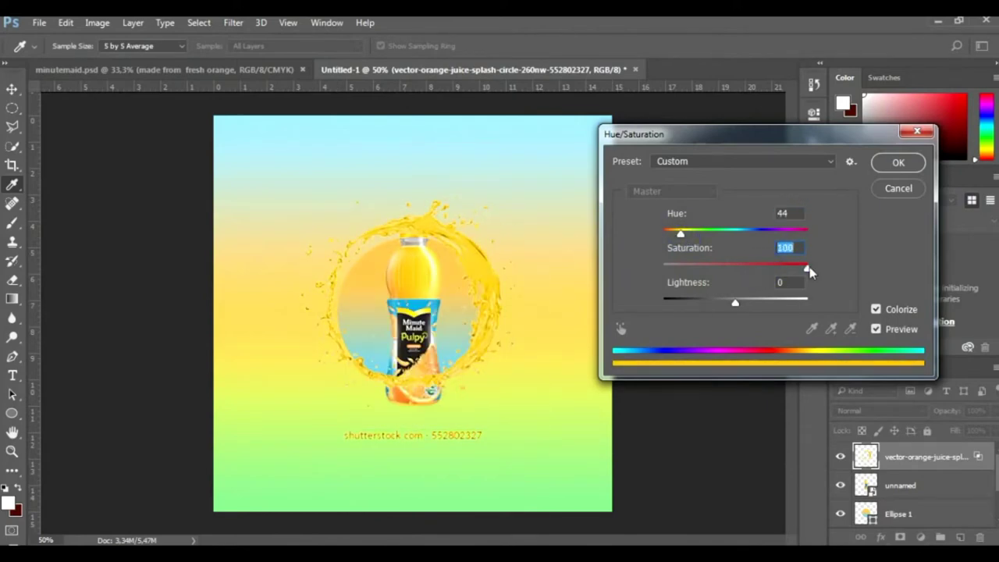
left_click_drag(735, 303, 731, 304)
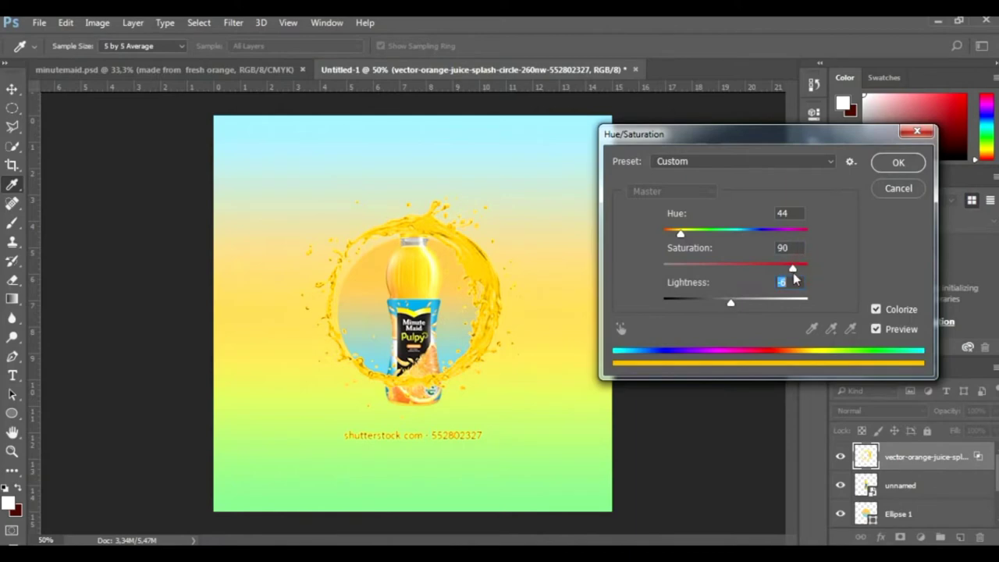
left_click_drag(680, 234, 679, 237)
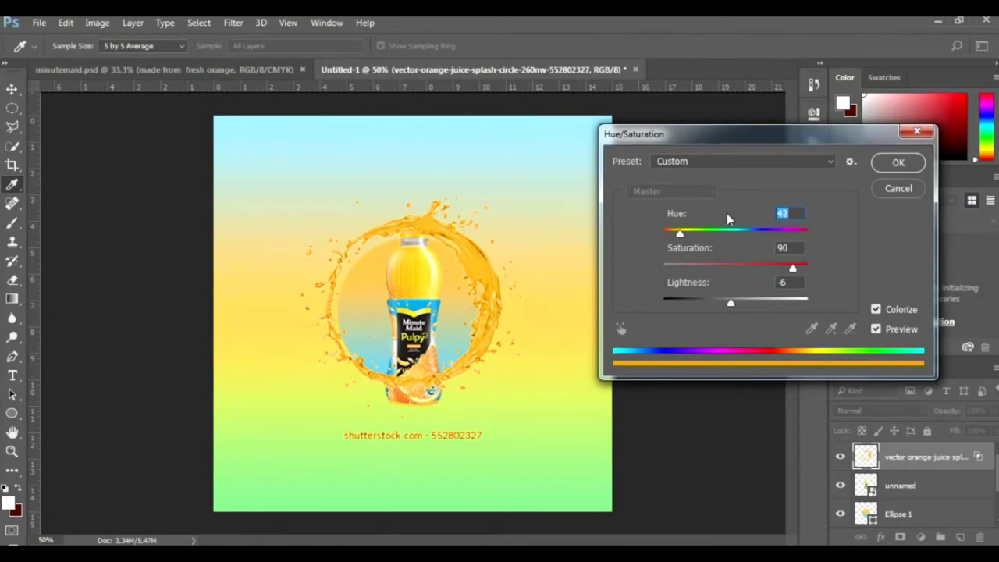
left_click(888, 164)
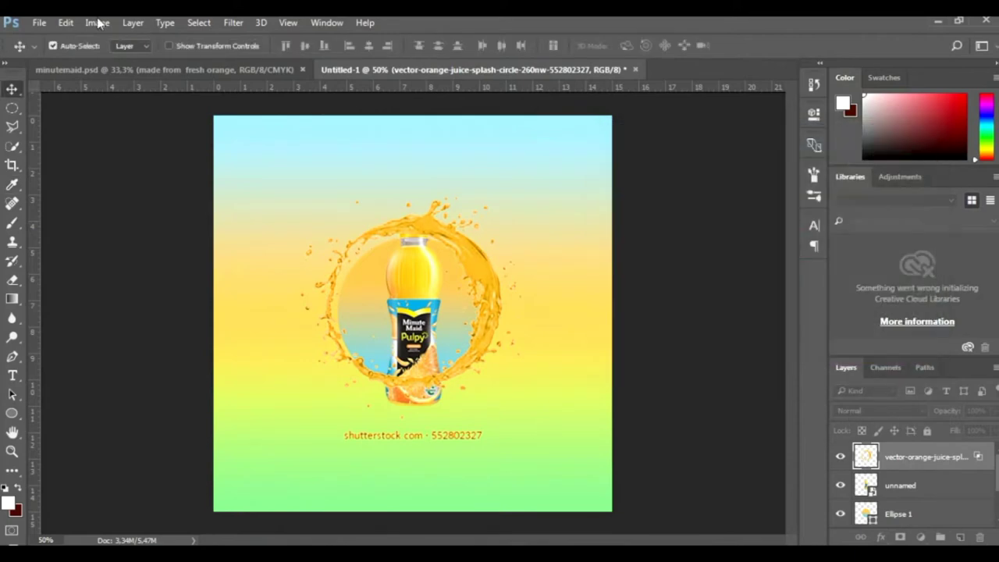
Set the splash ring's Brightness to 21 and Contrast to -33
left_click(98, 24)
left_click(102, 22)
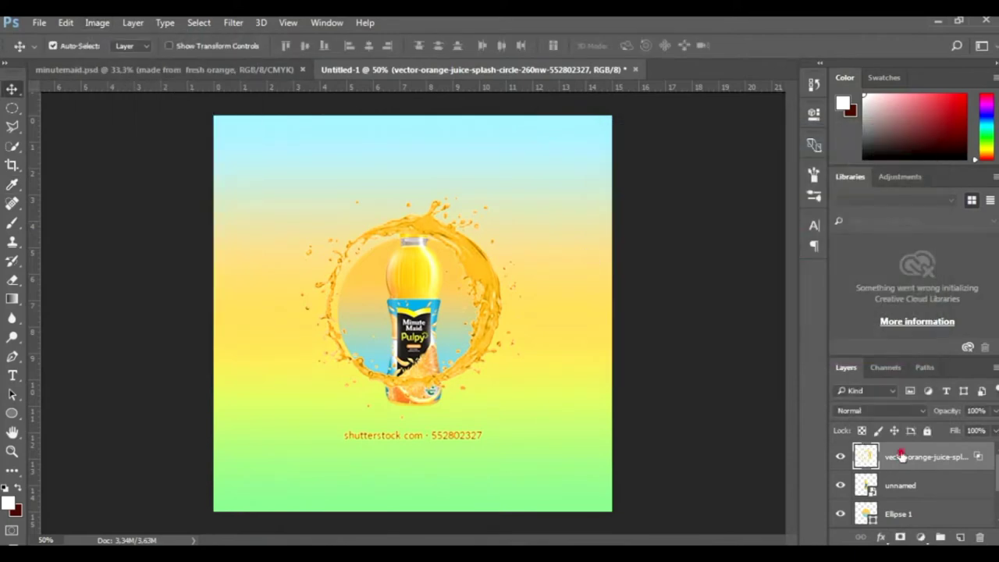
left_click(96, 22)
left_click(285, 61)
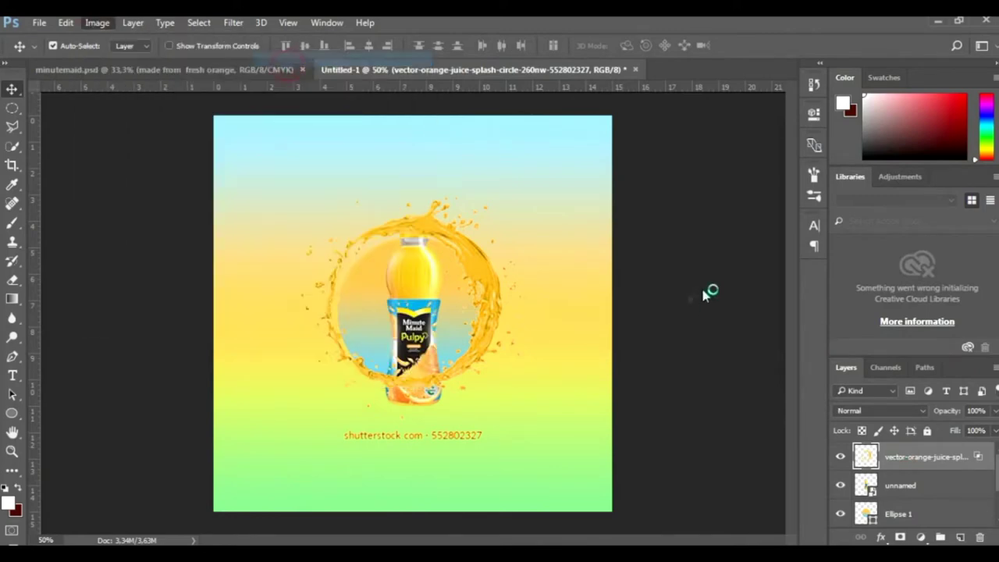
mouse_move(781, 194)
left_mouse_down()
mouse_move(796, 195)
mouse_move(819, 228)
left_mouse_up()
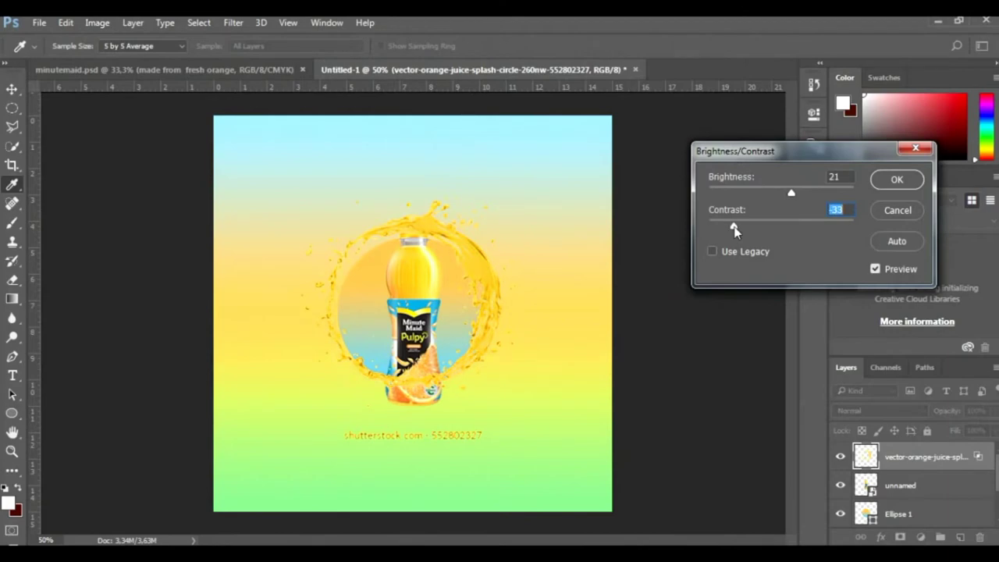
mouse_move(733, 226)
left_mouse_down()
mouse_move(781, 226)
mouse_move(733, 228)
left_mouse_up()
left_click(896, 179)
Adjust the splash ring's Curves, lifting the highlights and slightly deepening the darkest tones
left_click(98, 22)
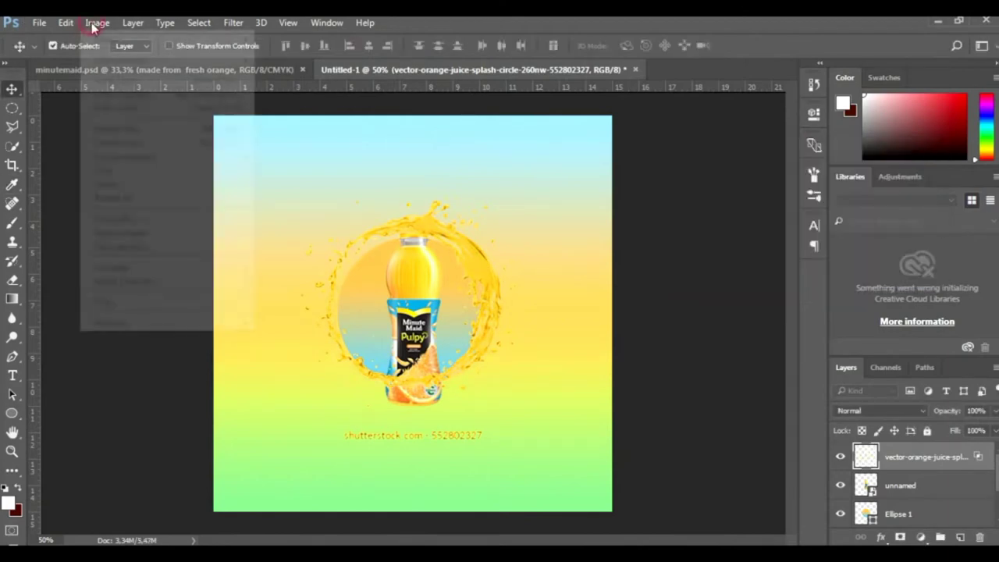
left_click(101, 22)
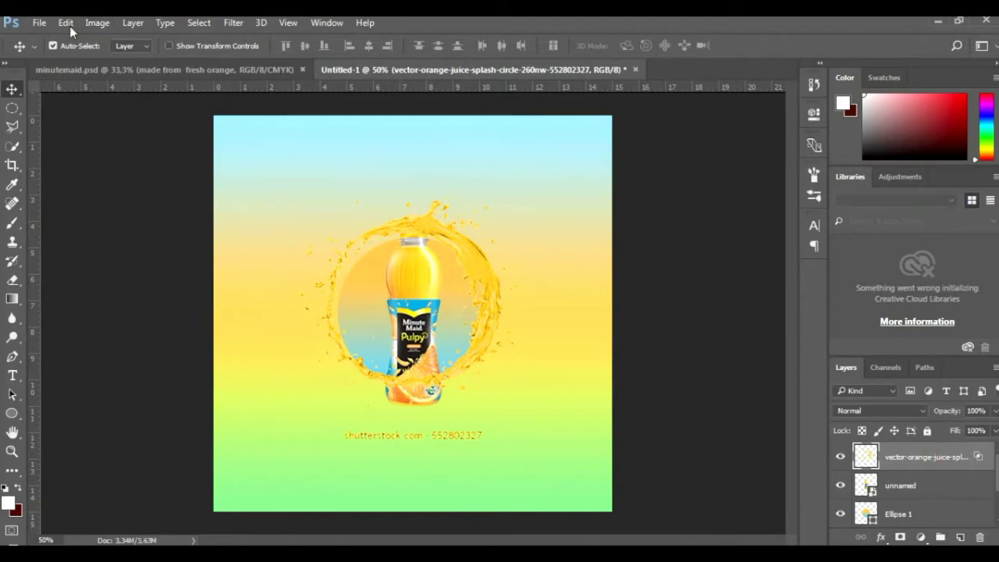
left_click(97, 23)
left_click(316, 89)
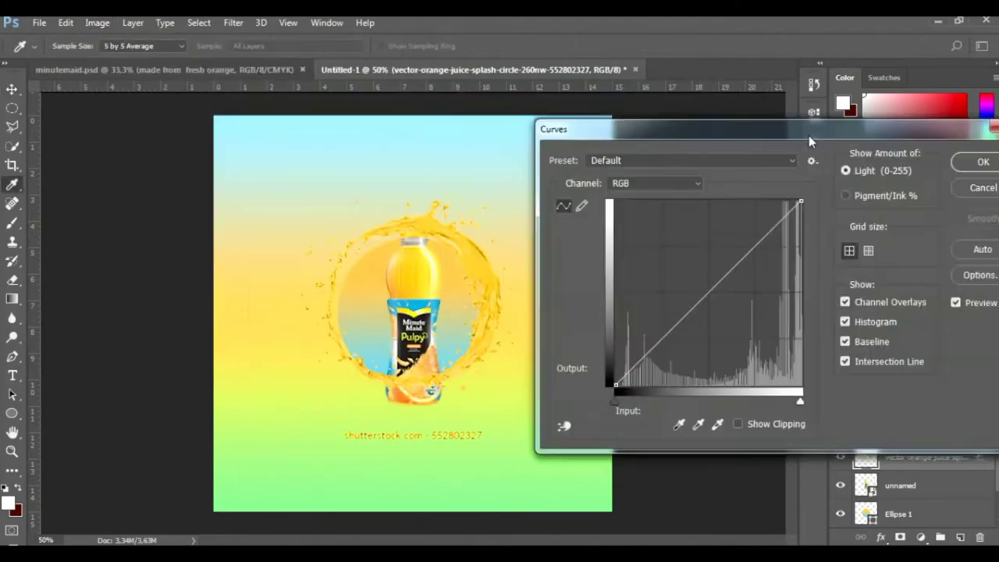
left_click_drag(472, 96, 813, 142)
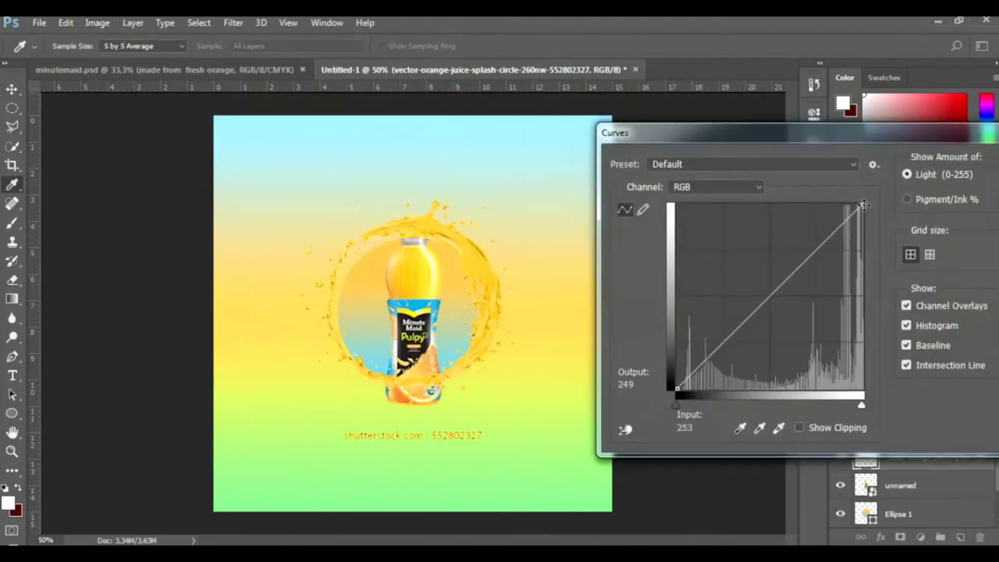
left_click(861, 210)
left_click_drag(862, 209, 861, 204)
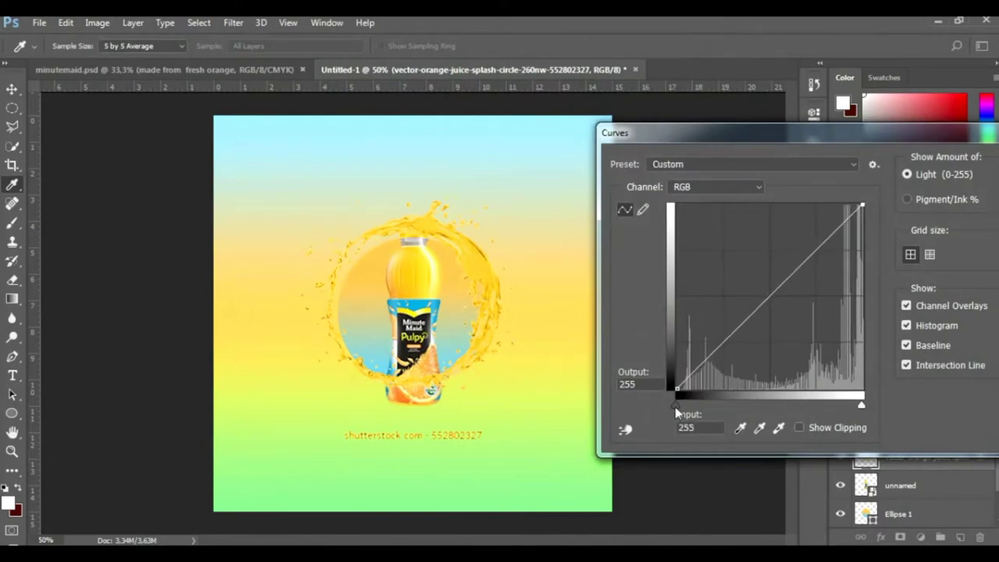
left_click_drag(676, 405, 680, 405)
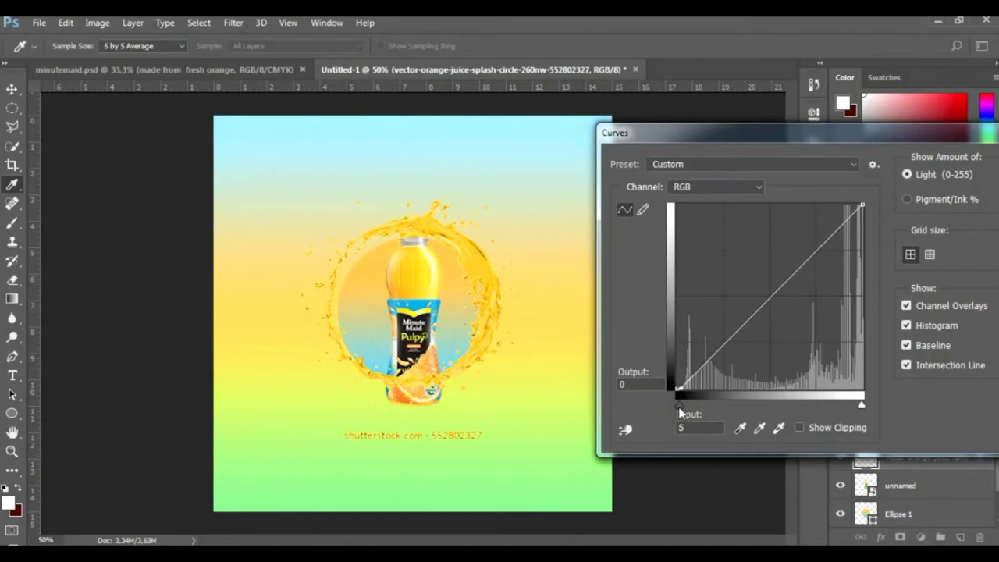
left_click_drag(780, 139, 581, 136)
Apply the curves, move the splash layer below the bottle, and nudge it down-right
left_click(846, 163)
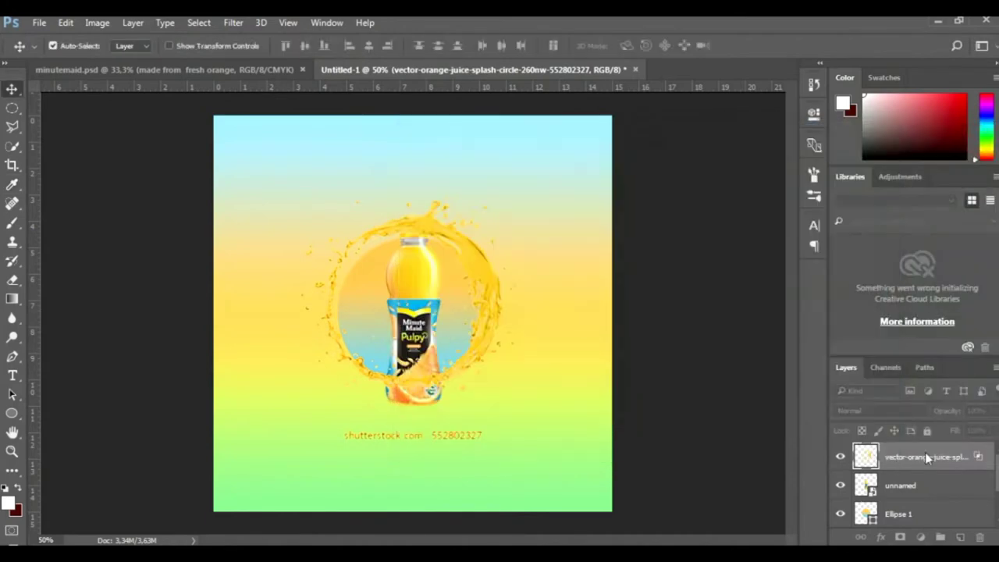
left_click_drag(924, 456, 914, 507)
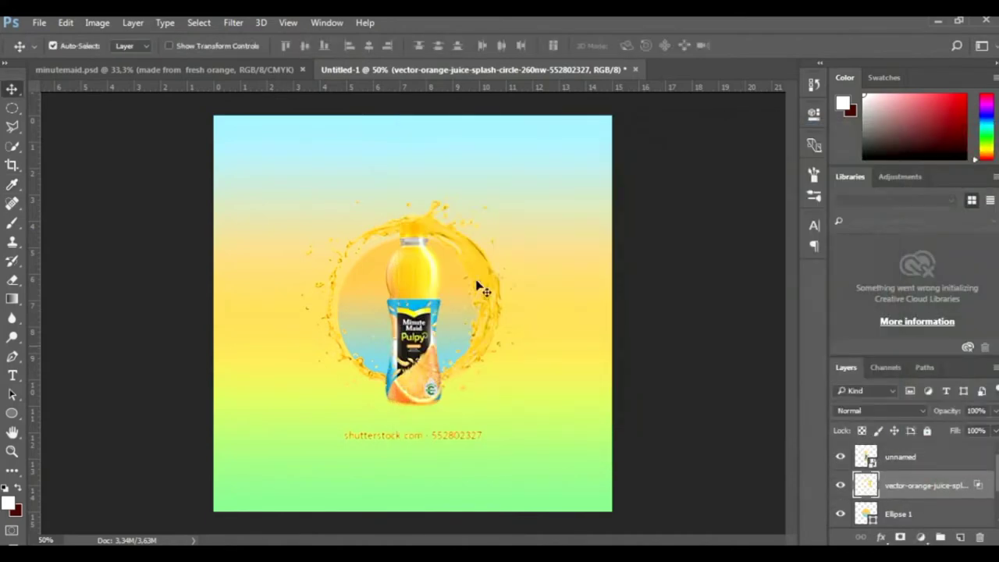
left_click_drag(487, 277, 499, 287)
left_click(287, 23)
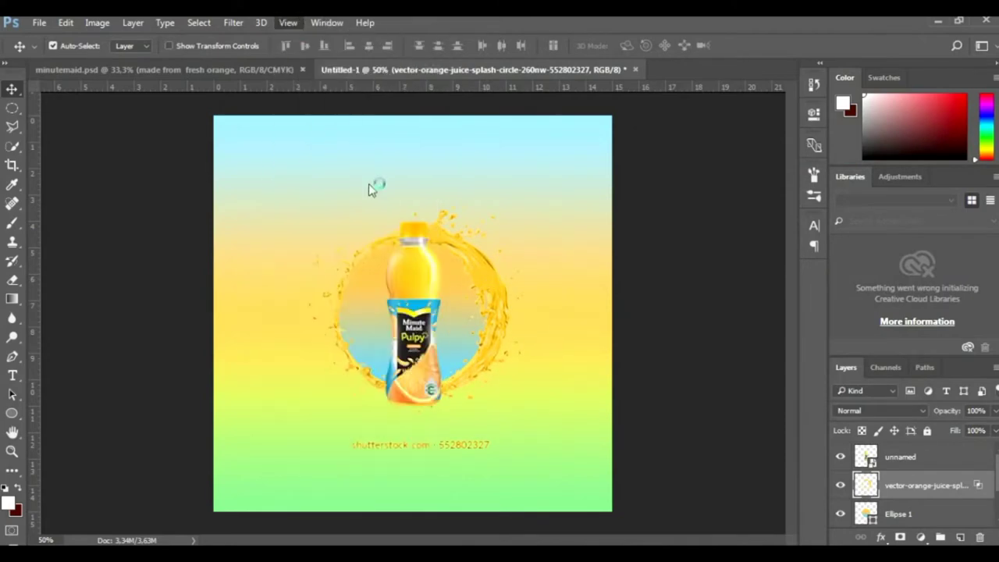
left_click(287, 23)
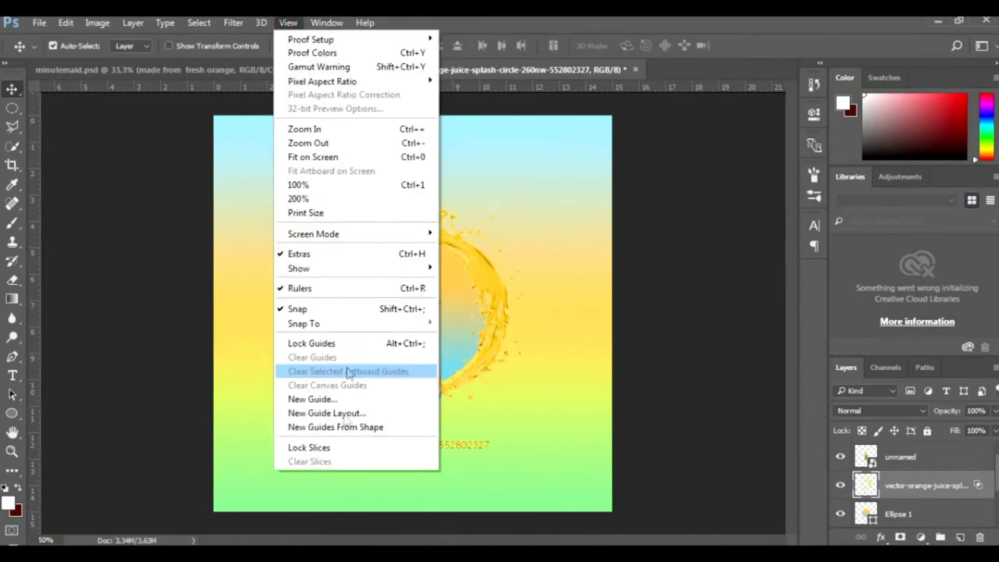
Add a 2-column, 2-row guide layout and move the circle up-left into the splash ring
left_click(345, 414)
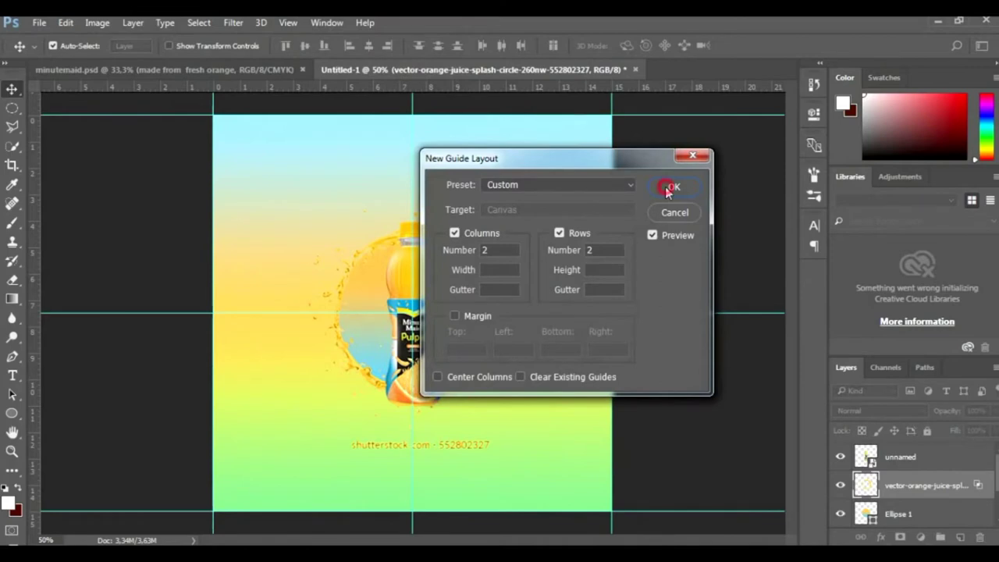
left_click(668, 188)
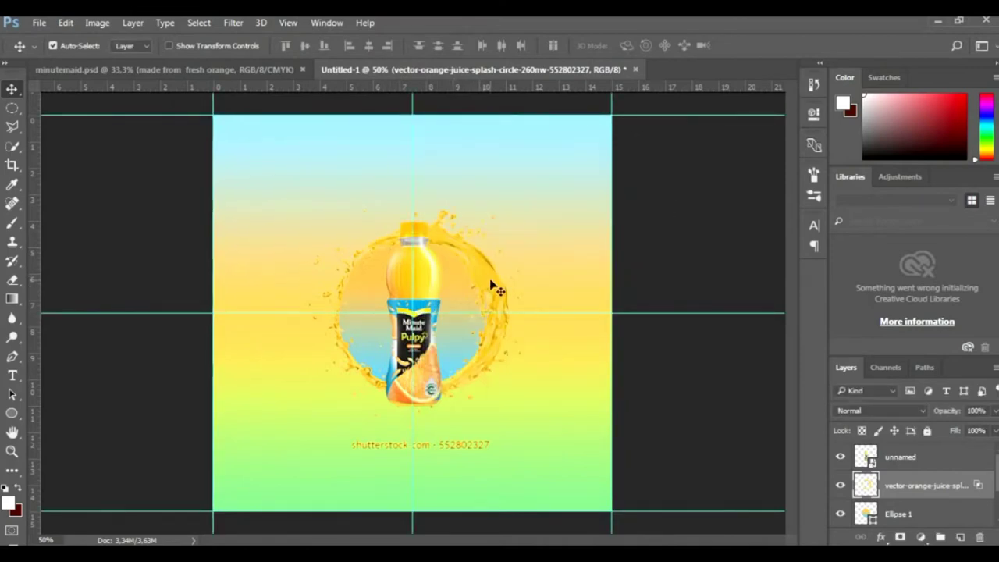
mouse_move(447, 343)
left_mouse_down()
mouse_move(498, 286)
mouse_move(479, 279)
mouse_move(492, 281)
left_mouse_up()
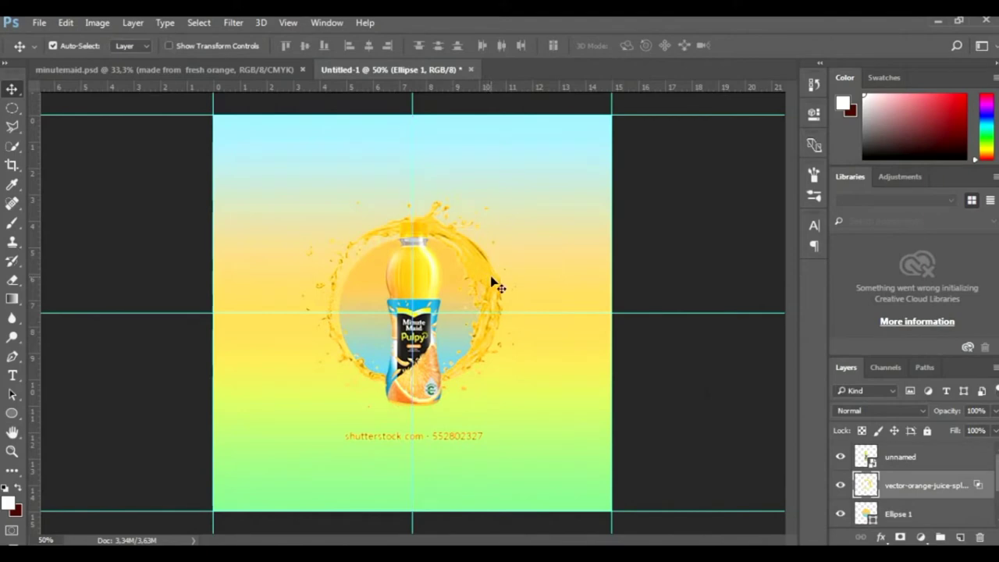
left_click_drag(363, 292, 359, 285)
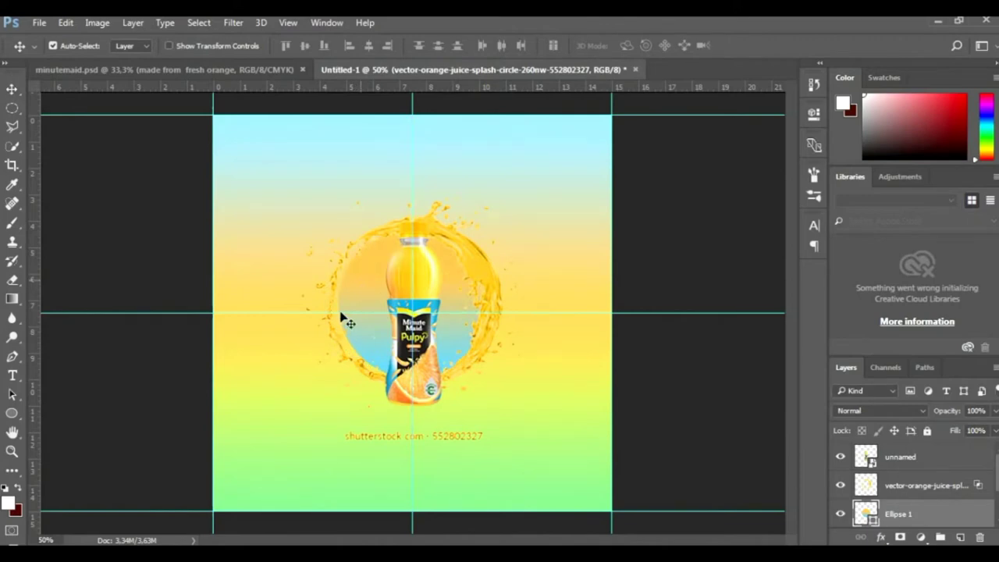
Move the circle down and scale it to about 94% around the bottle
key("ctrl+t")
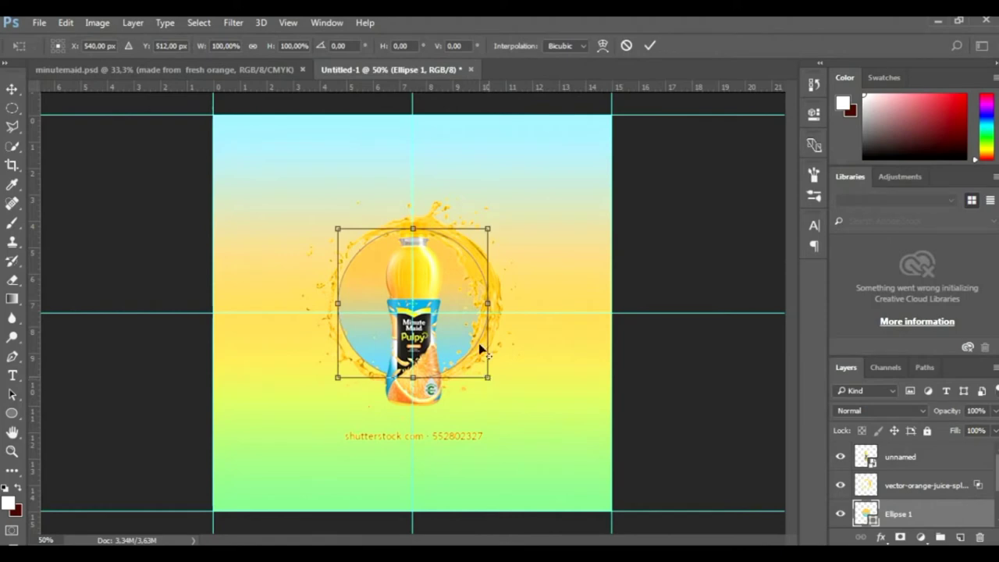
left_click_drag(460, 343, 491, 392)
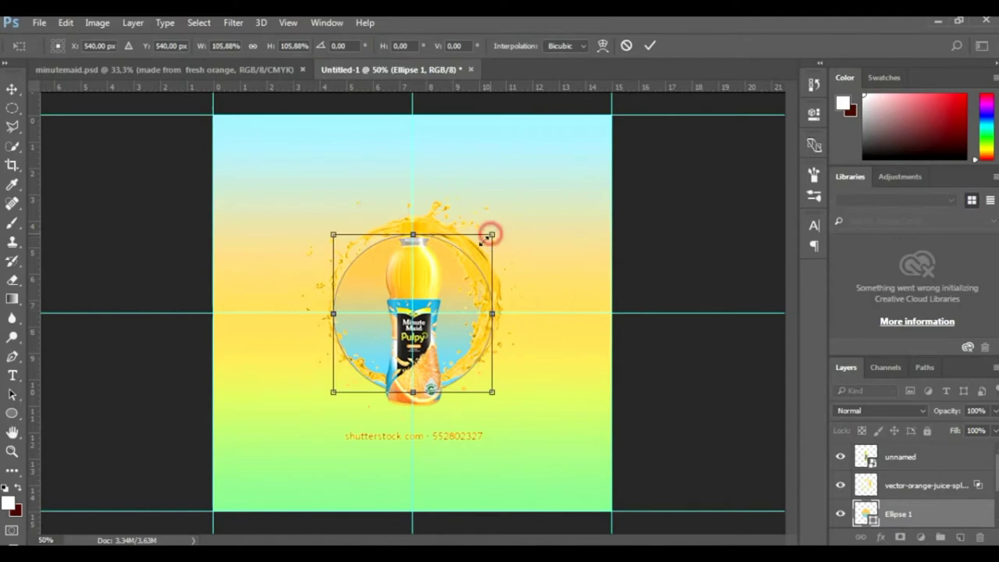
mouse_move(492, 234)
left_mouse_down()
mouse_move(481, 244)
mouse_move(520, 133)
left_mouse_up()
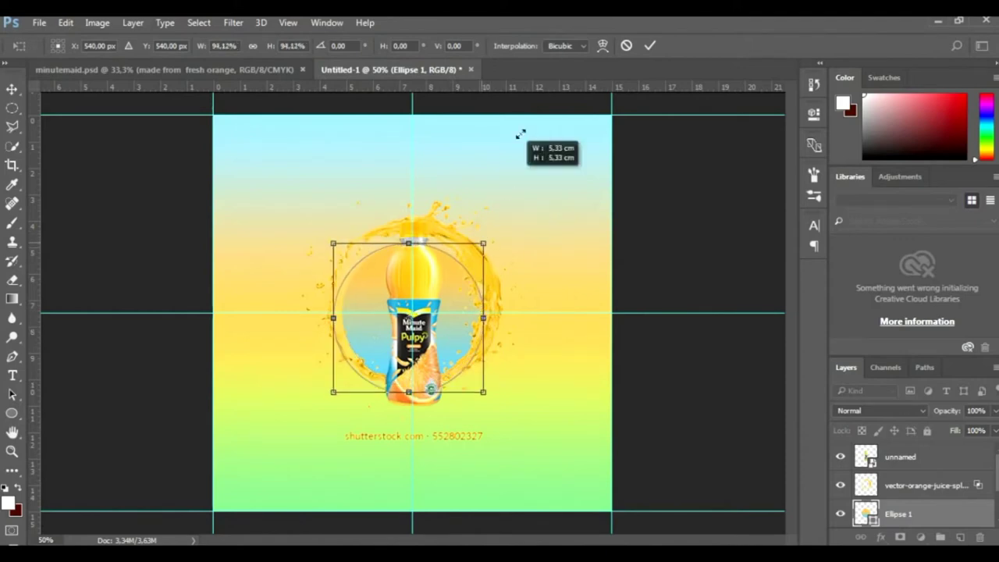
left_click(654, 45)
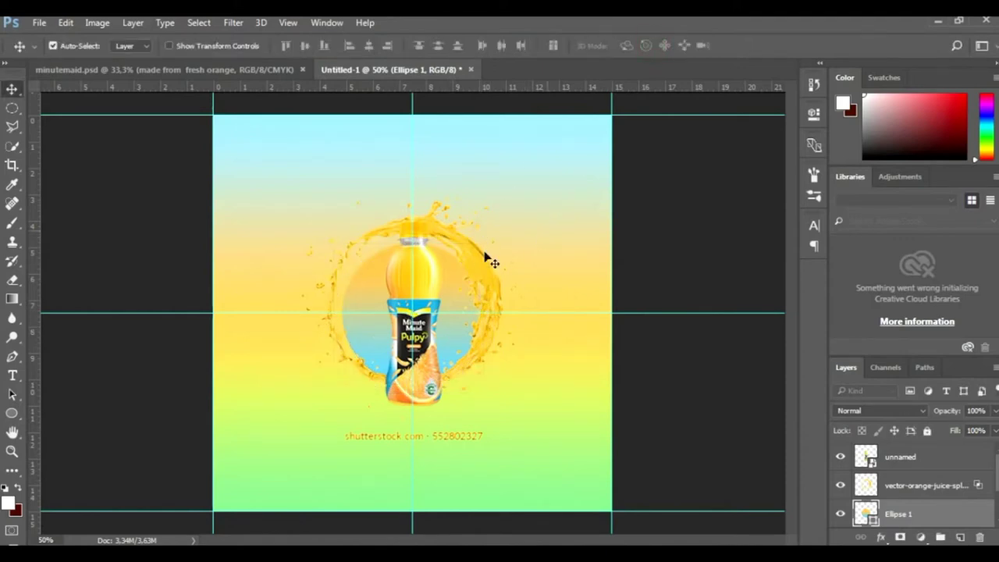
Nudge the splash ring into place and scale it down to about 93%
left_click(473, 284)
left_click_drag(473, 283, 481, 281)
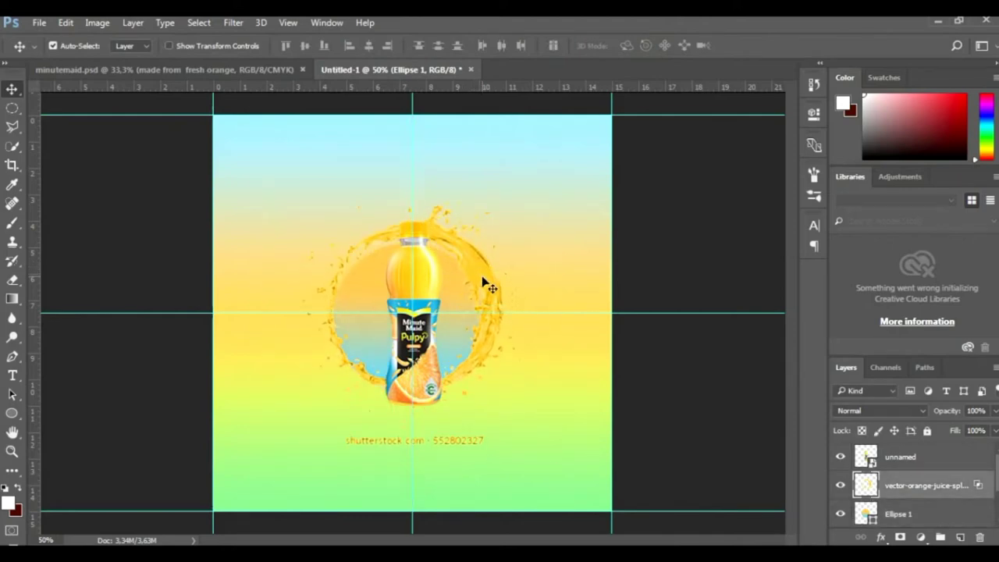
left_click_drag(481, 281, 483, 283)
key("ctrl+t")
left_click_drag(557, 188, 547, 197)
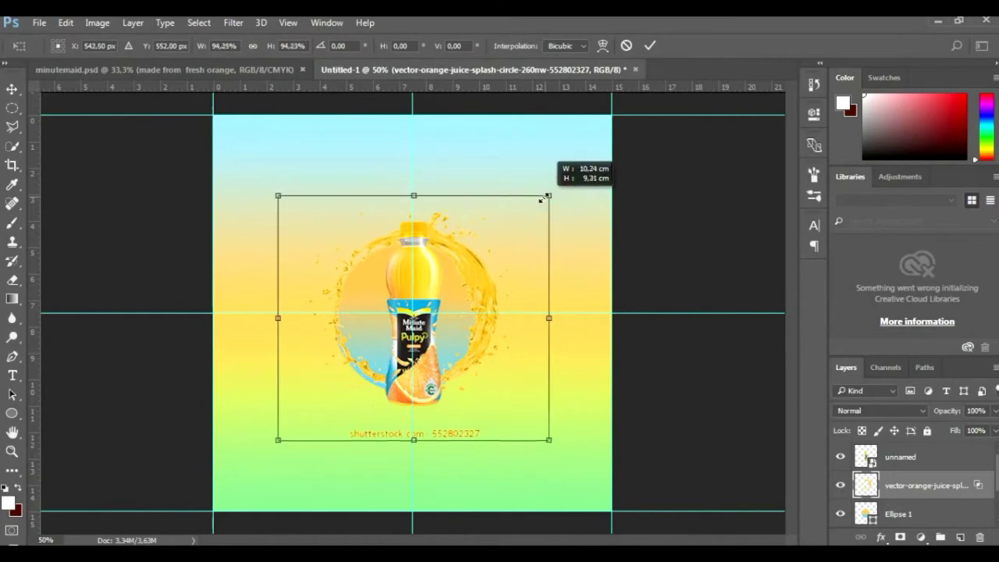
left_click_drag(479, 295, 478, 302)
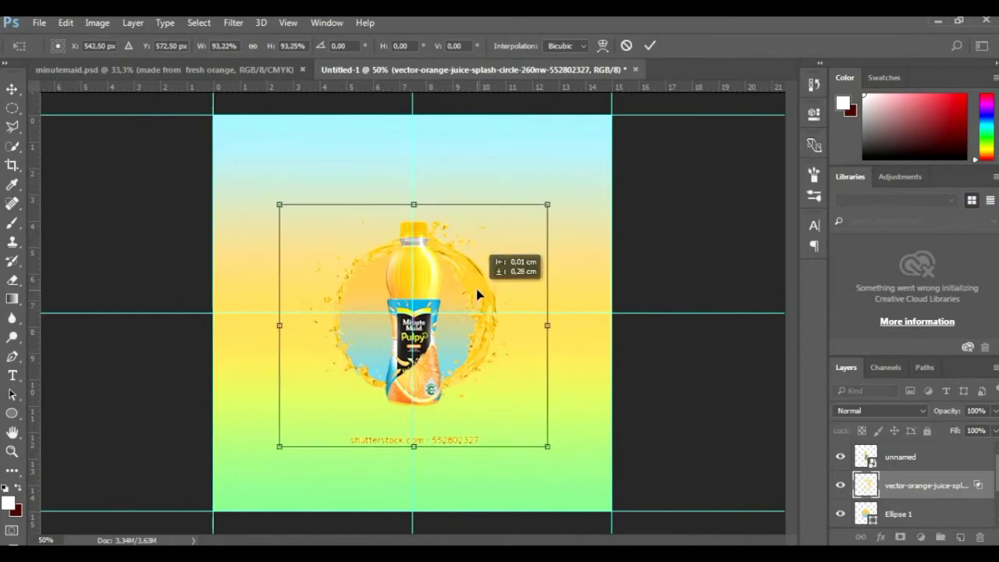
left_click(648, 47)
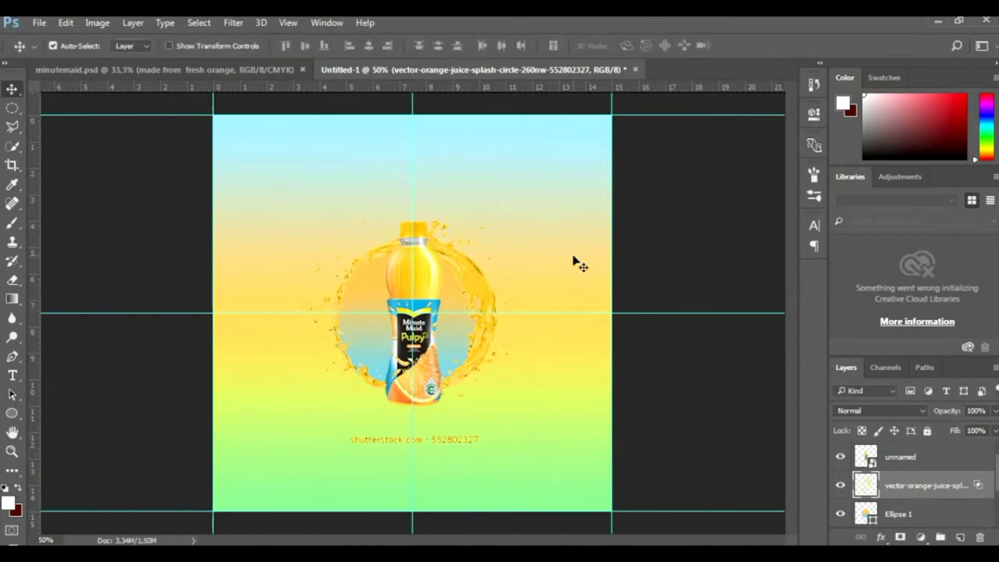
Open Ellipse 1's blending options and close them without changes
left_click(897, 513)
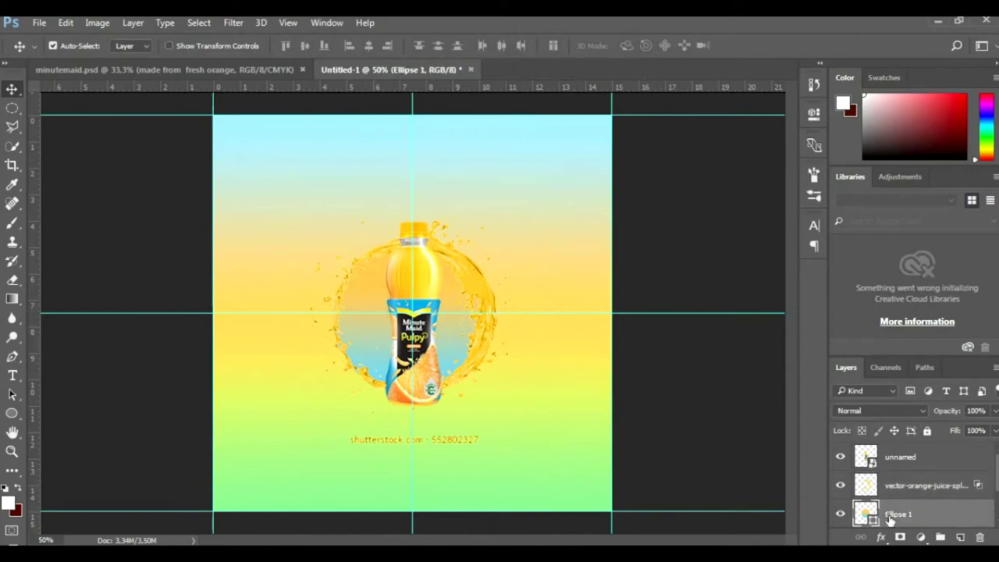
right_click(897, 513)
left_click(665, 200)
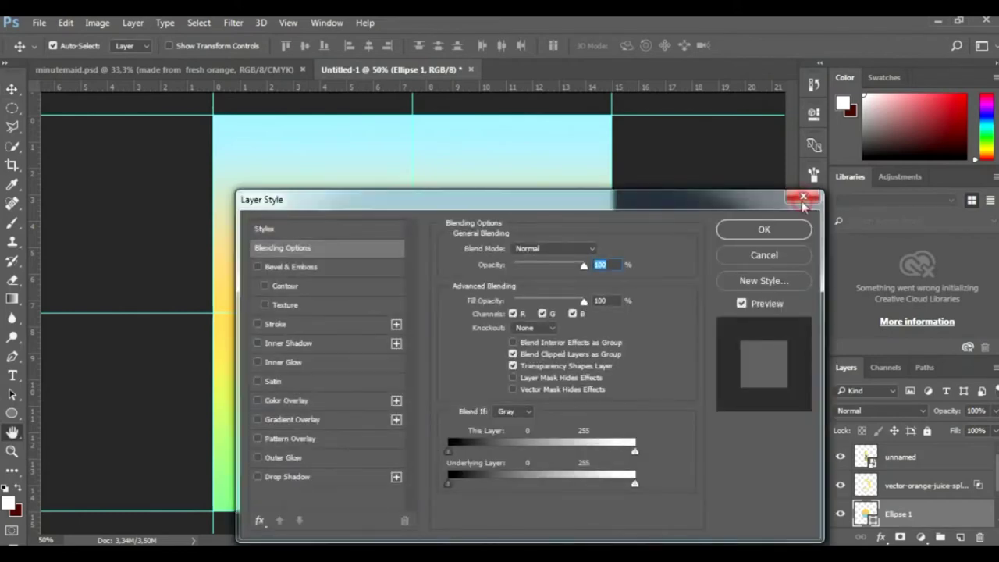
left_click(802, 201)
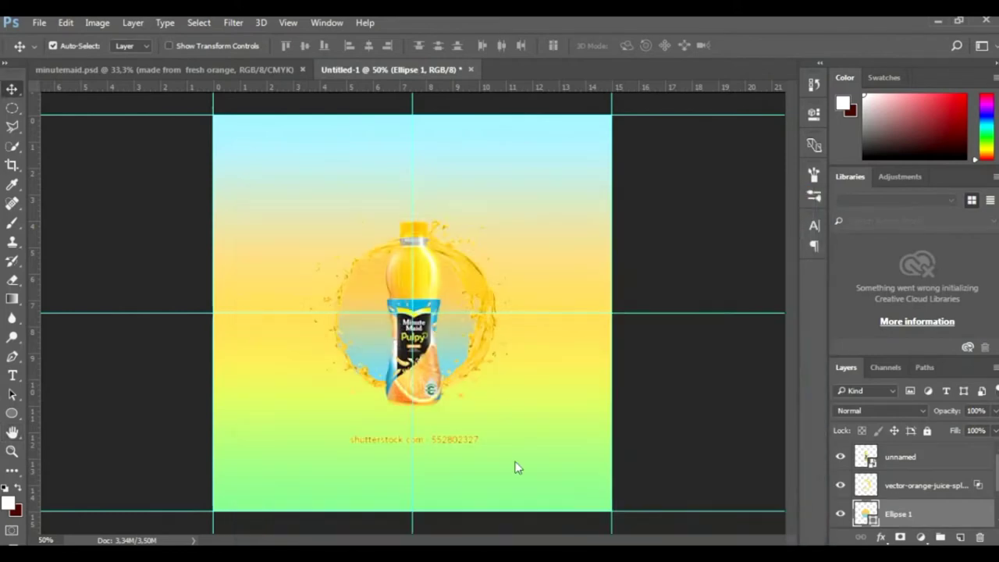
Erase the shutterstock watermark below the bottle from the splash layer with a 90 px eraser
left_click(892, 486)
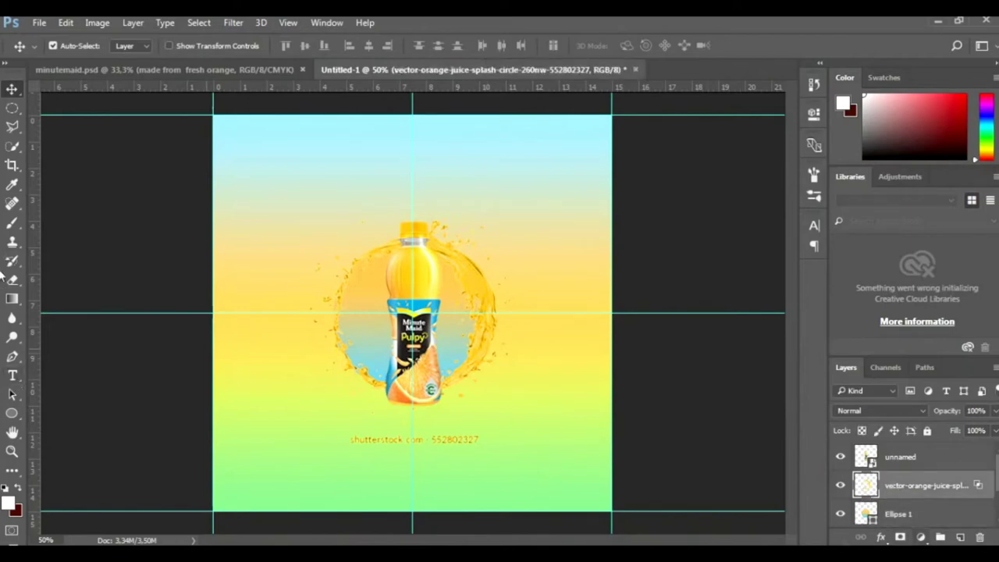
key("e")
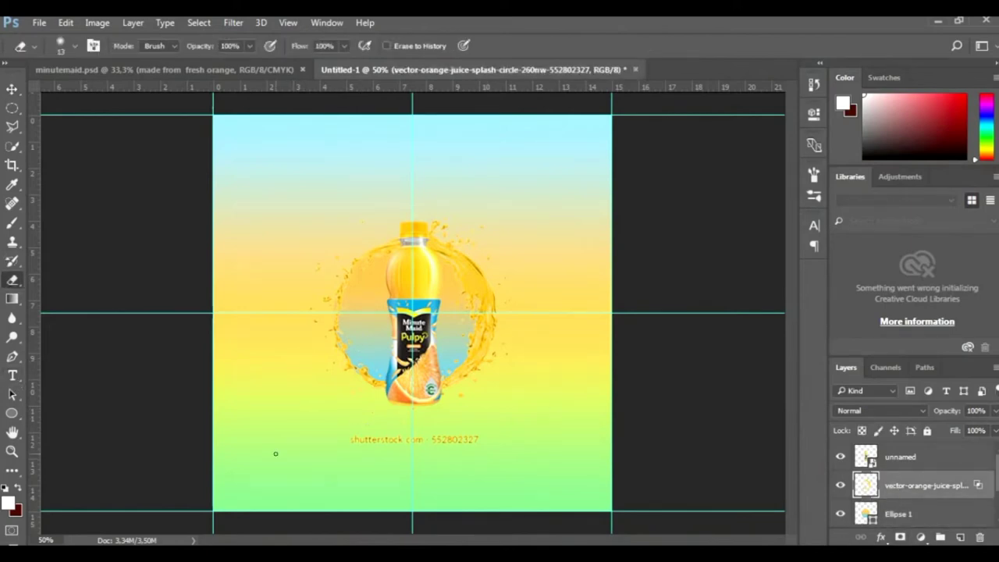
left_click_drag(349, 442, 415, 442)
key("bracketright")
key("bracketright")
left_click(11, 89)
right_click(898, 514)
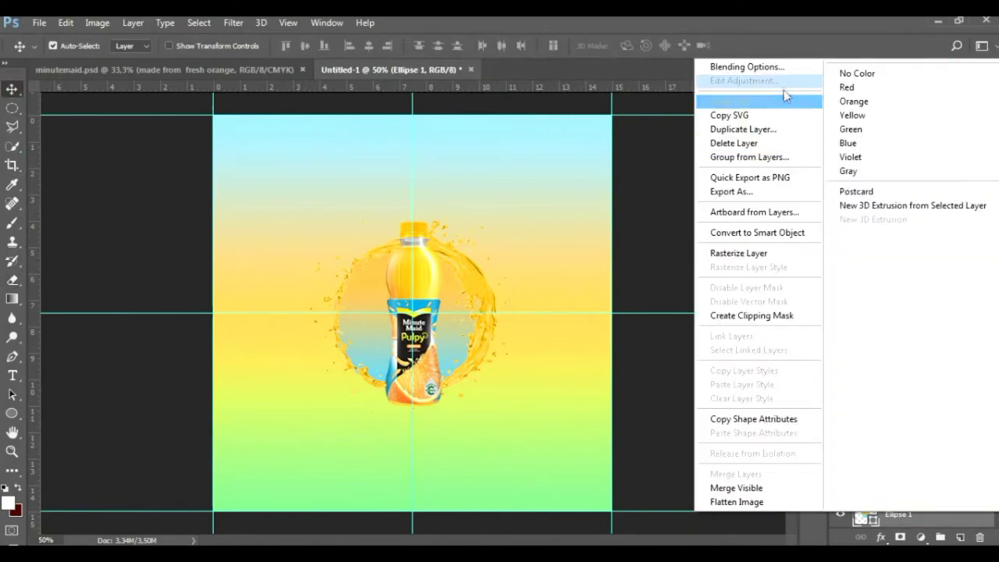
left_click(788, 68)
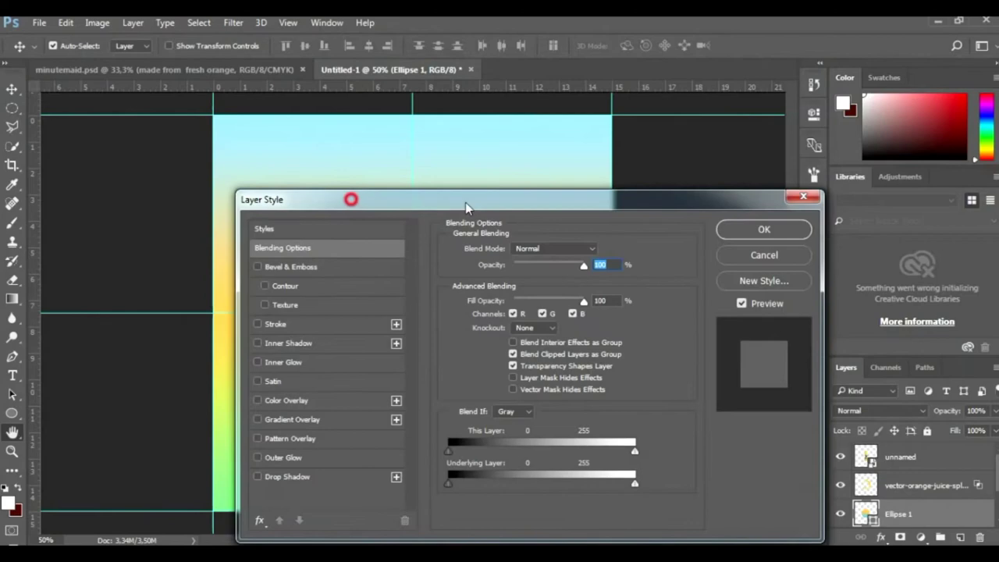
Give Ellipse 1 Bevel & Emboss and a Drop Shadow at 16 px distance
left_click_drag(465, 202, 779, 160)
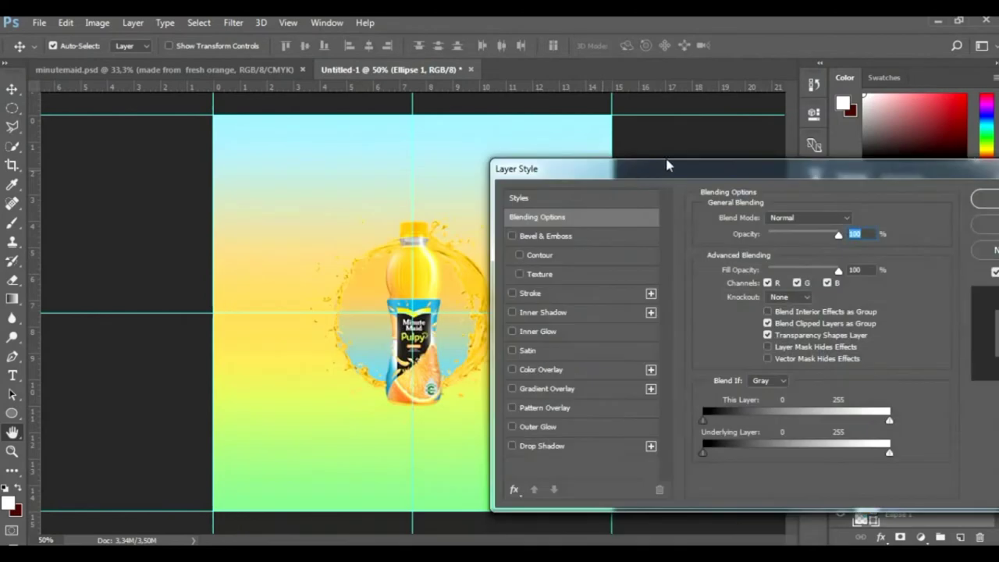
left_click(574, 225)
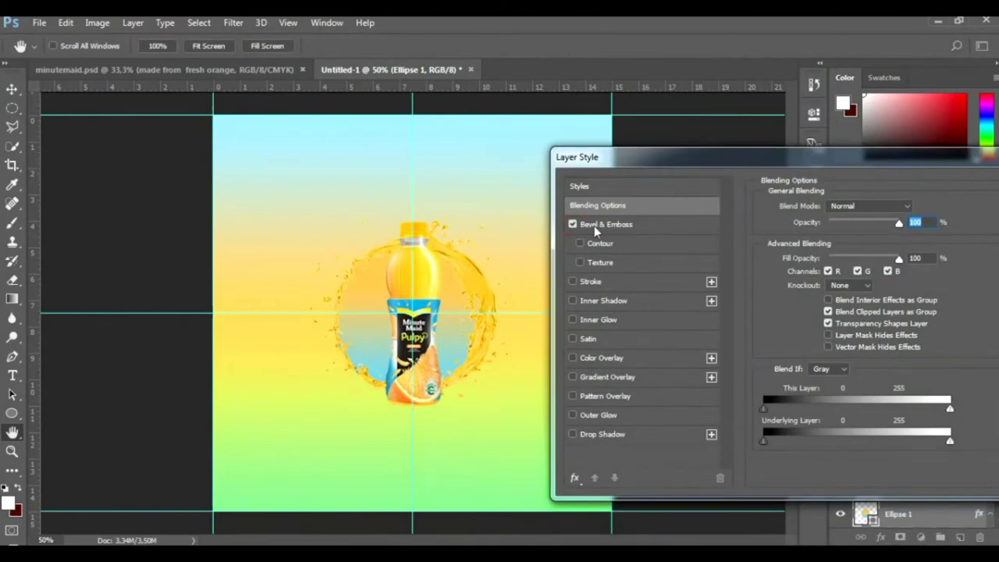
left_click(596, 307)
left_click(572, 301)
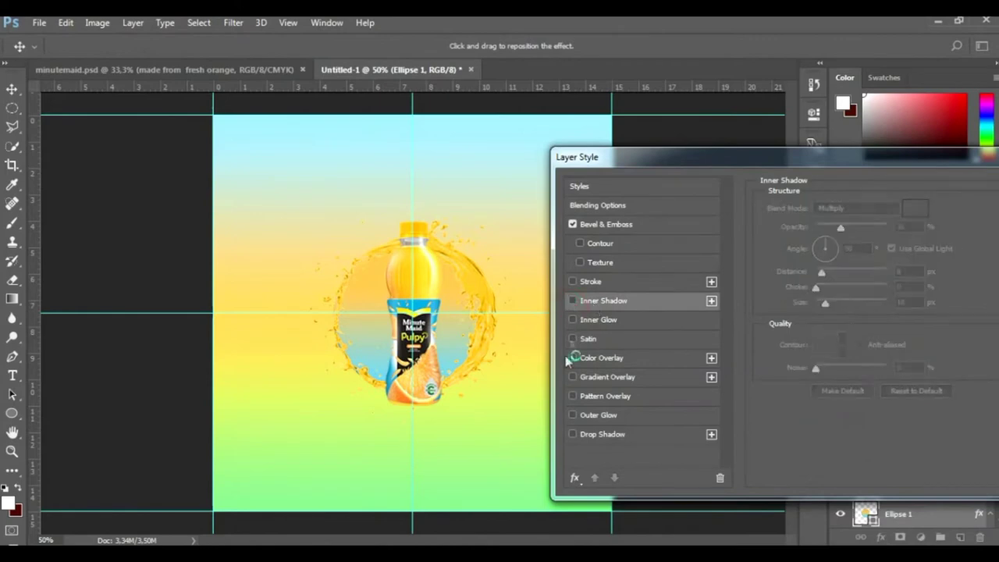
left_click(573, 415)
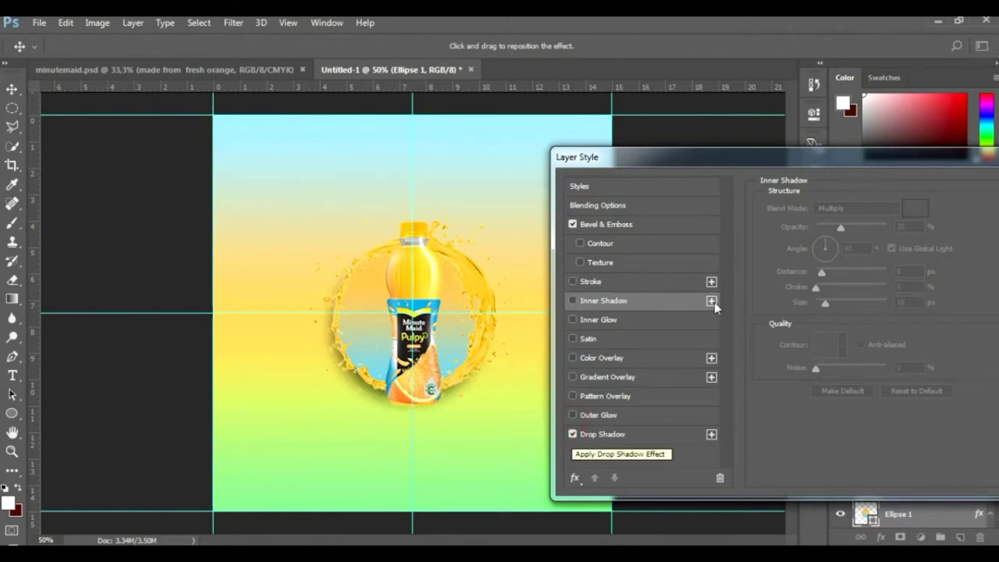
left_click(629, 434)
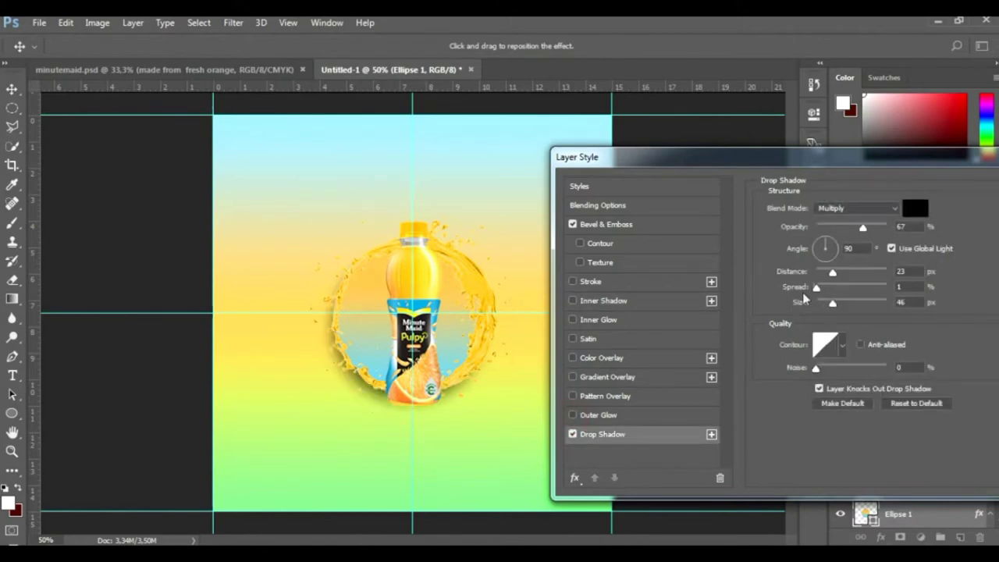
left_click(831, 275)
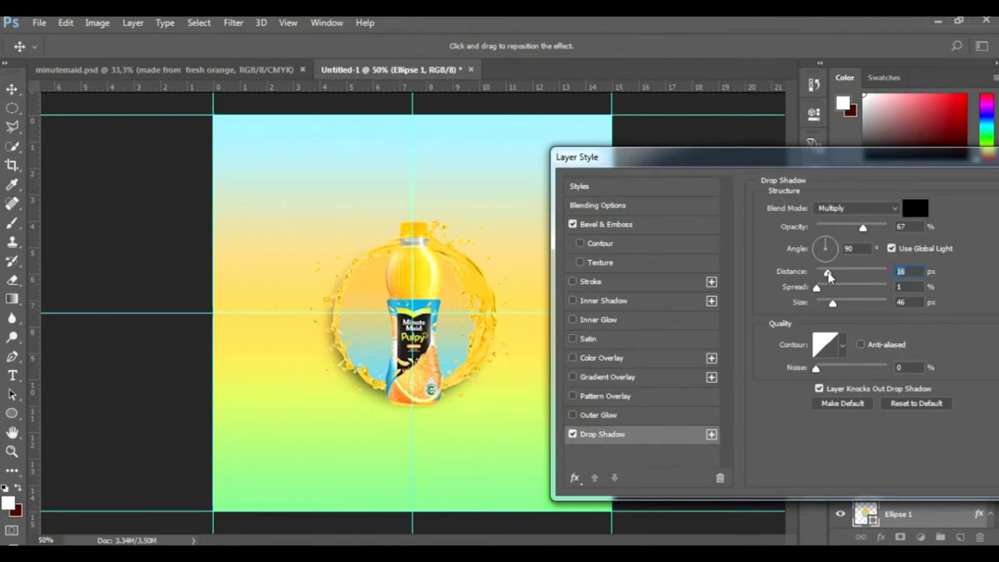
left_click_drag(831, 275, 827, 274)
left_click_drag(909, 164, 845, 172)
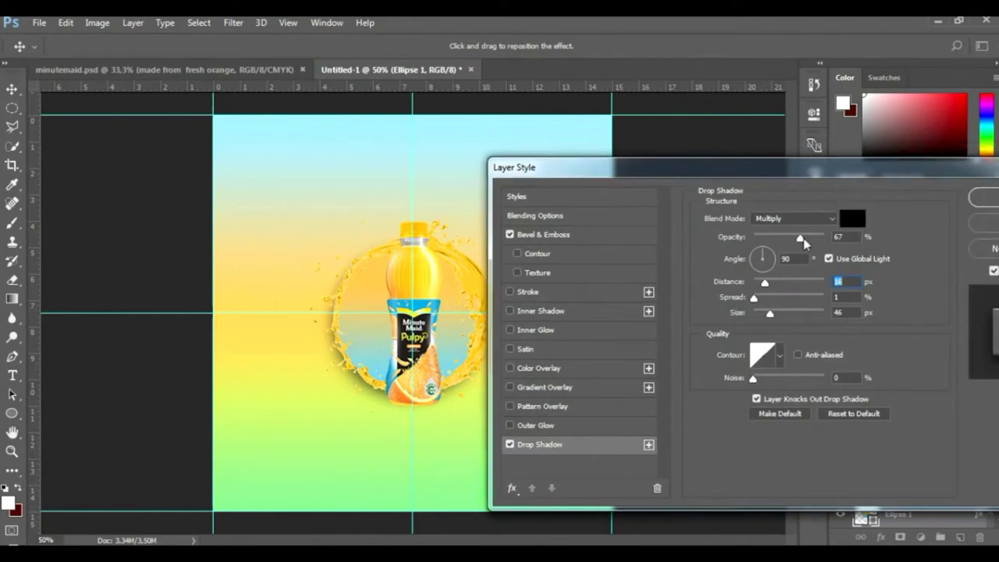
left_click(981, 196)
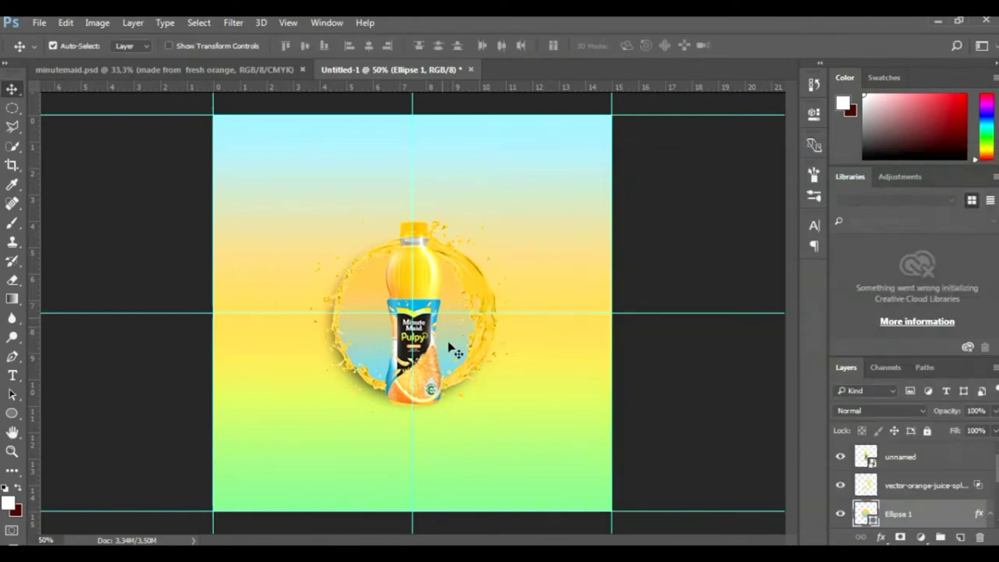
Draw a flat ellipse just beneath the bottle's base
left_click(432, 388)
left_click(11, 414)
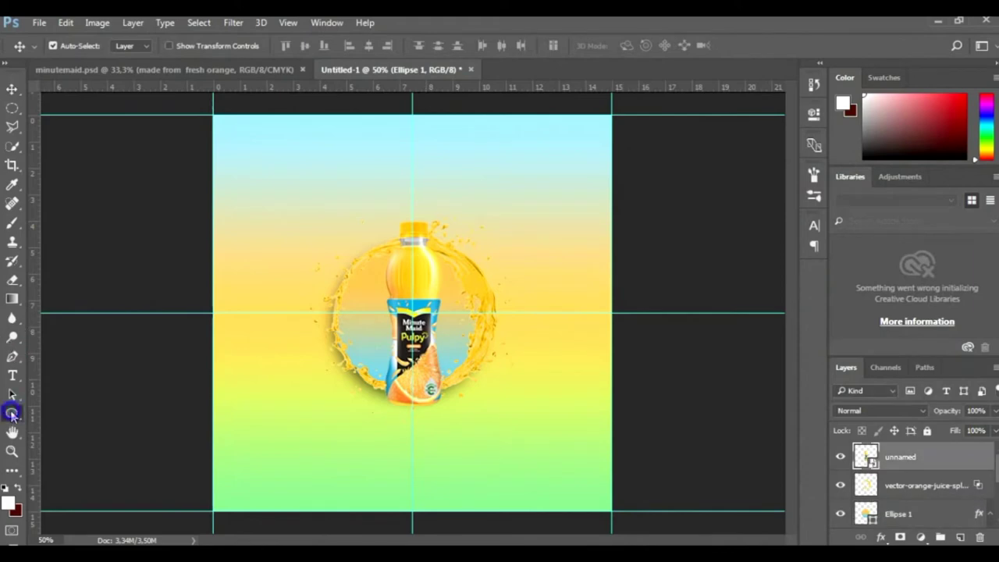
right_click(12, 414)
left_click(68, 442)
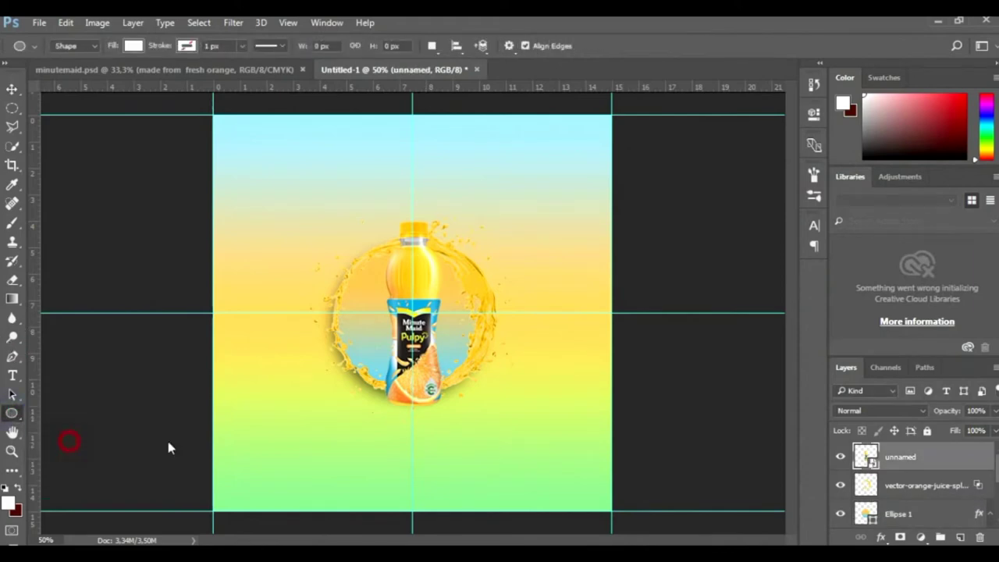
left_click_drag(389, 411, 449, 415)
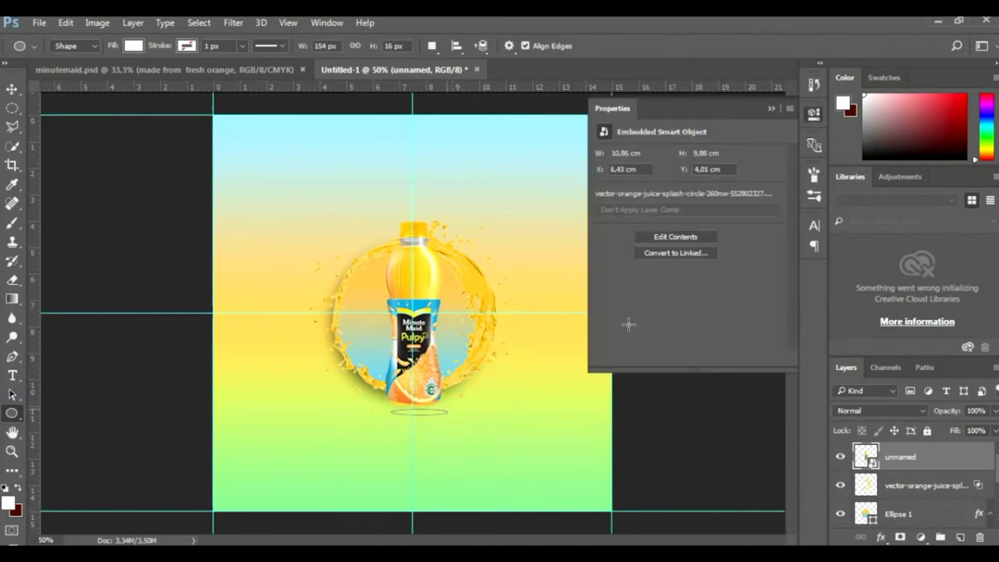
Fill the ellipse with black and centre it under the bottle
left_click(603, 221)
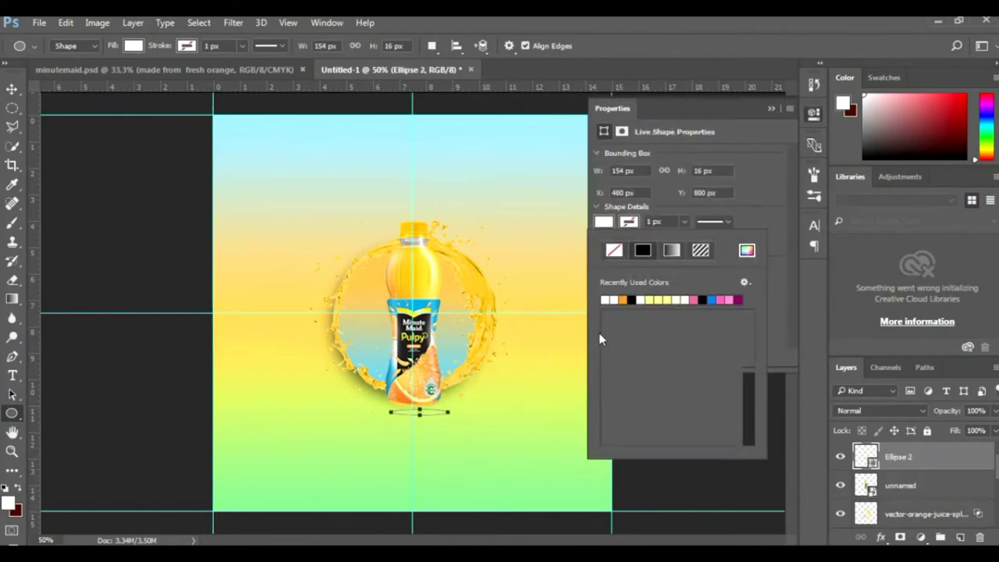
left_click(633, 301)
left_click(770, 108)
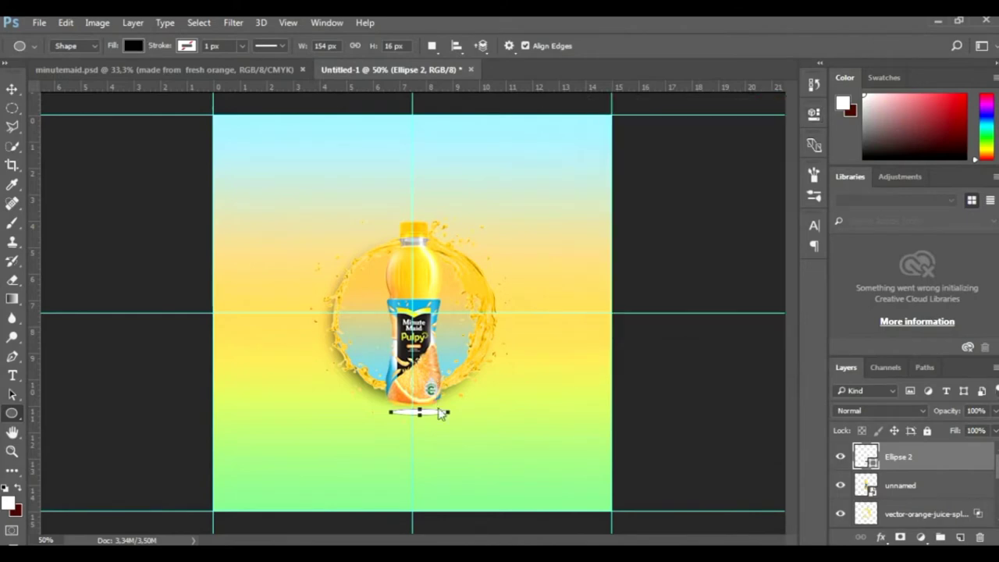
key("v")
left_click_drag(439, 419, 431, 420)
left_click(996, 412)
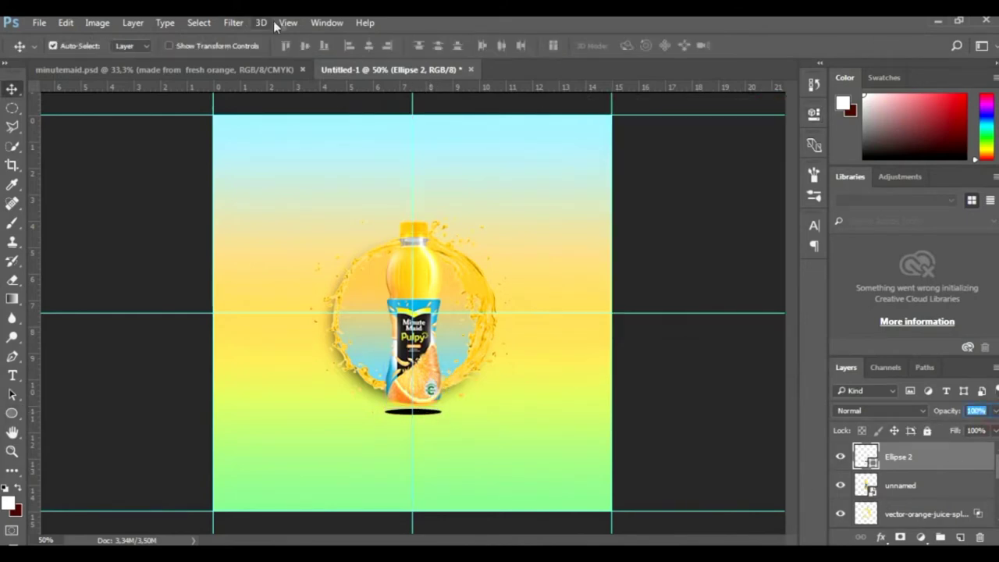
Convert Ellipse 2 to a smart object and apply a 10.5 px Gaussian Blur
left_click(233, 21)
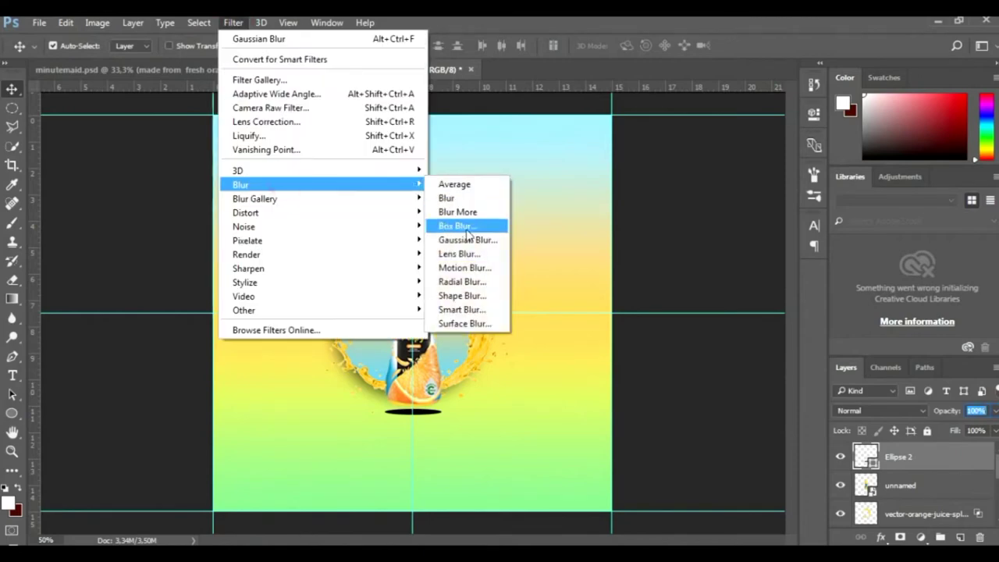
left_click(461, 239)
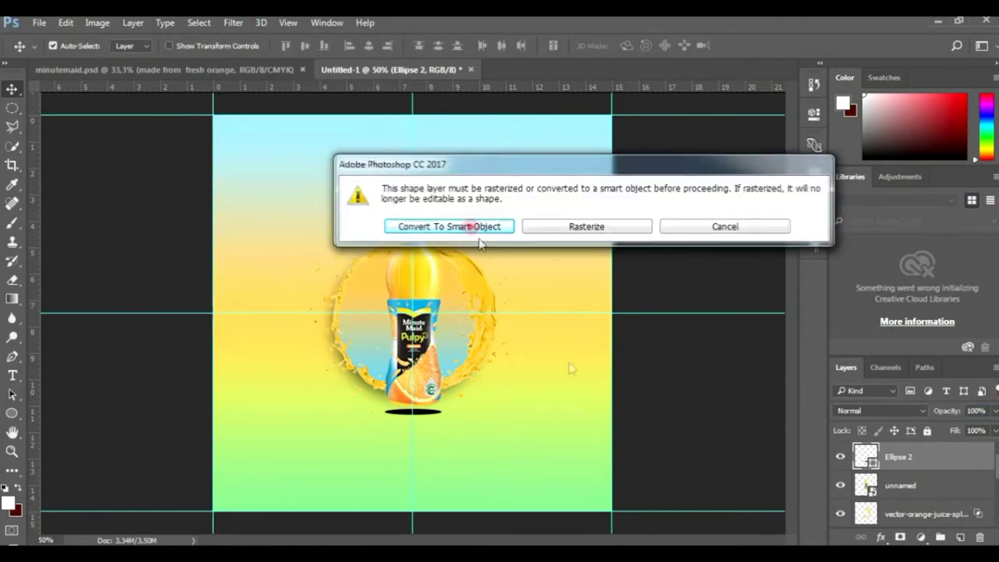
left_click(470, 225)
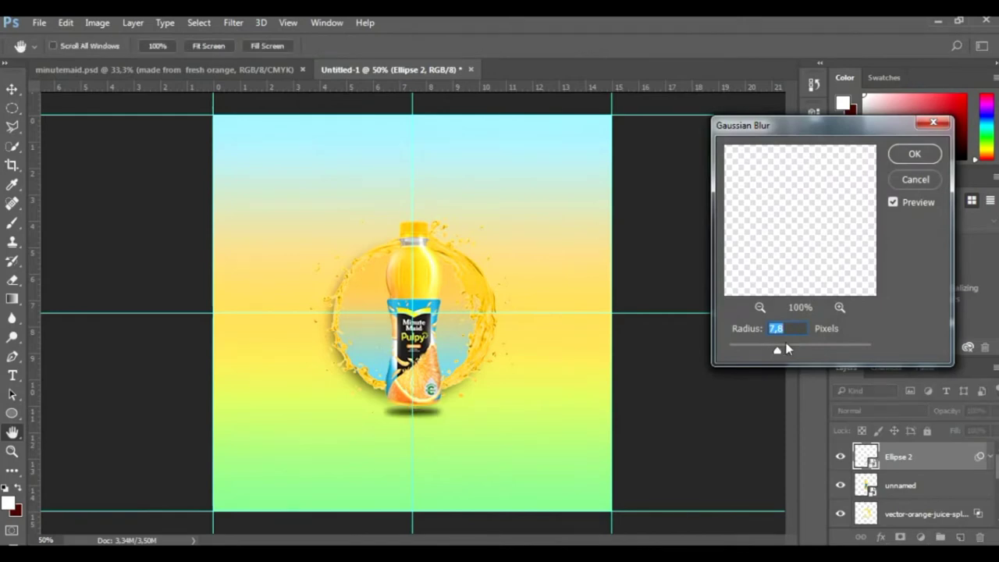
left_click_drag(788, 353, 790, 356)
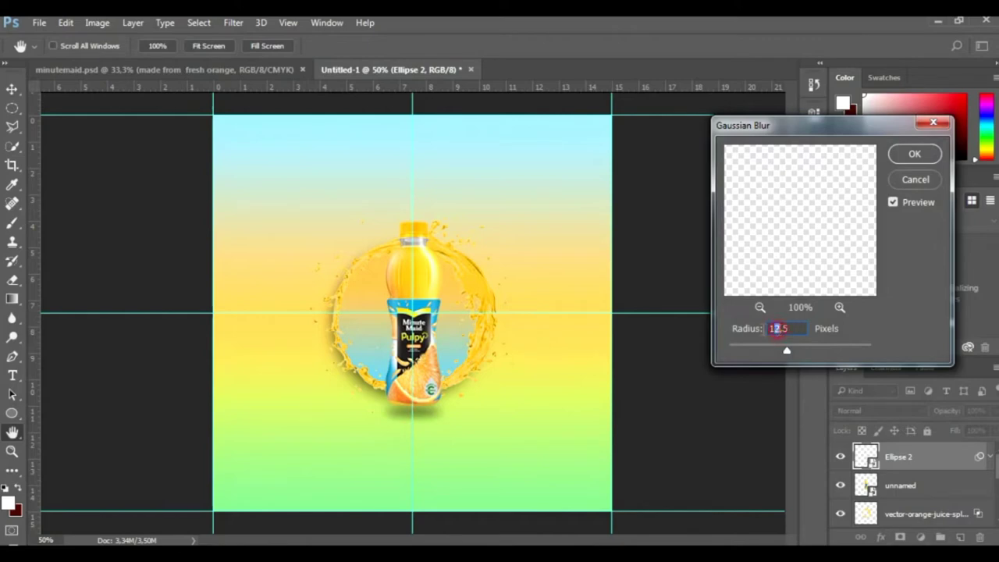
type("0")
left_click(908, 159)
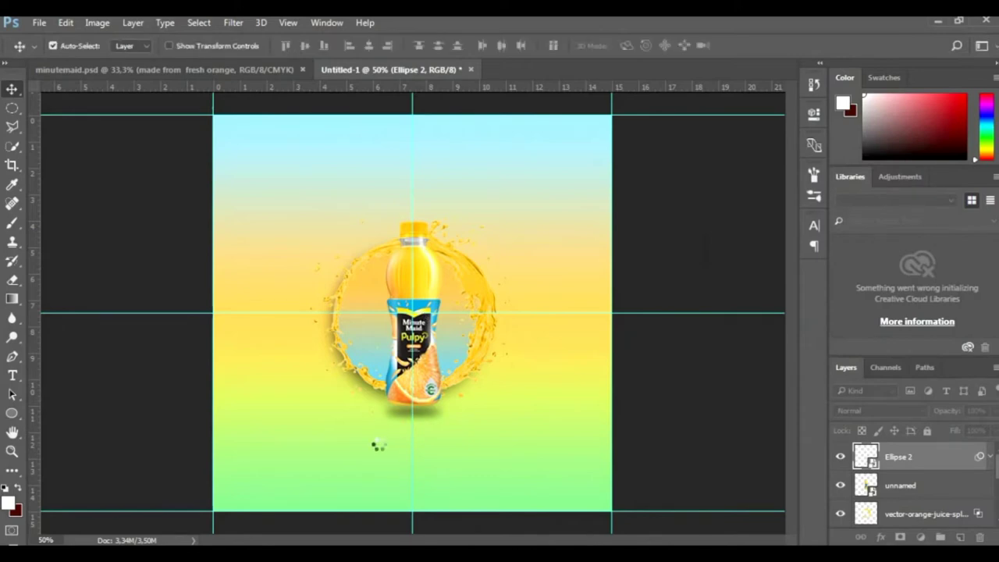
key("ctrl+t")
left_click(482, 238)
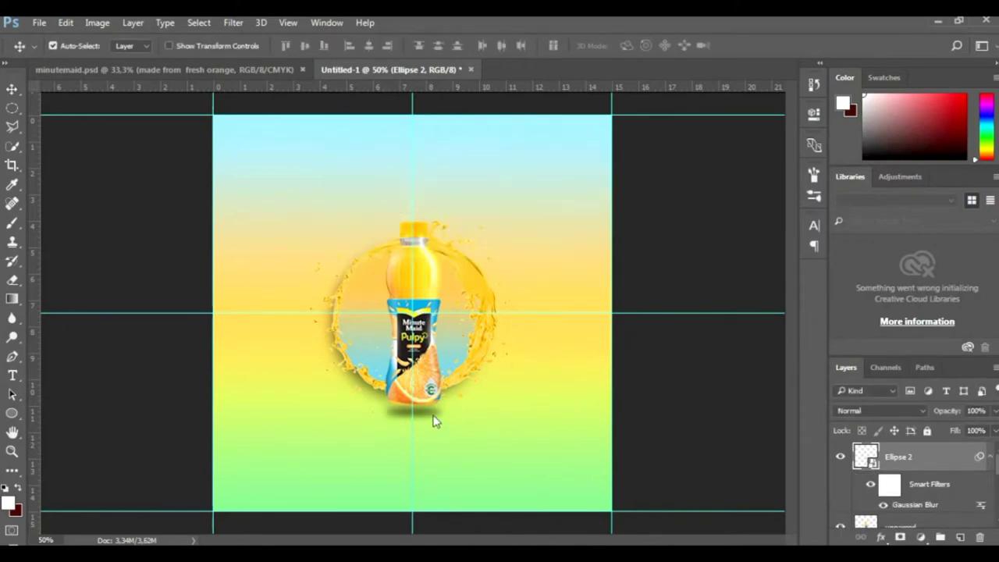
Stretch the blurred shadow to about 114% by 562.5% and reposition it under the bottle
mouse_move(413, 401)
left_mouse_down()
mouse_move(413, 382)
mouse_move(413, 419)
mouse_move(453, 402)
left_mouse_up()
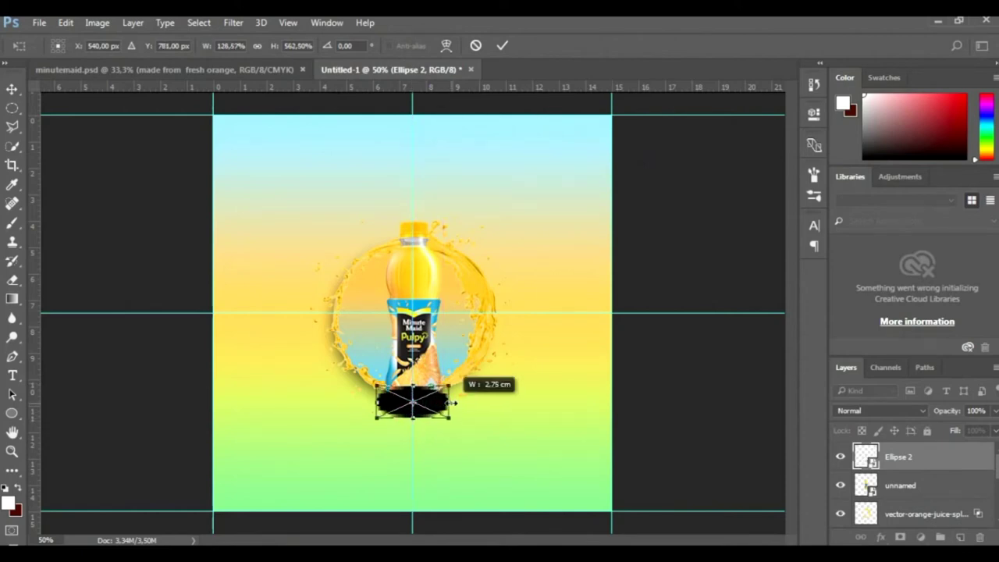
key("ctrl+z")
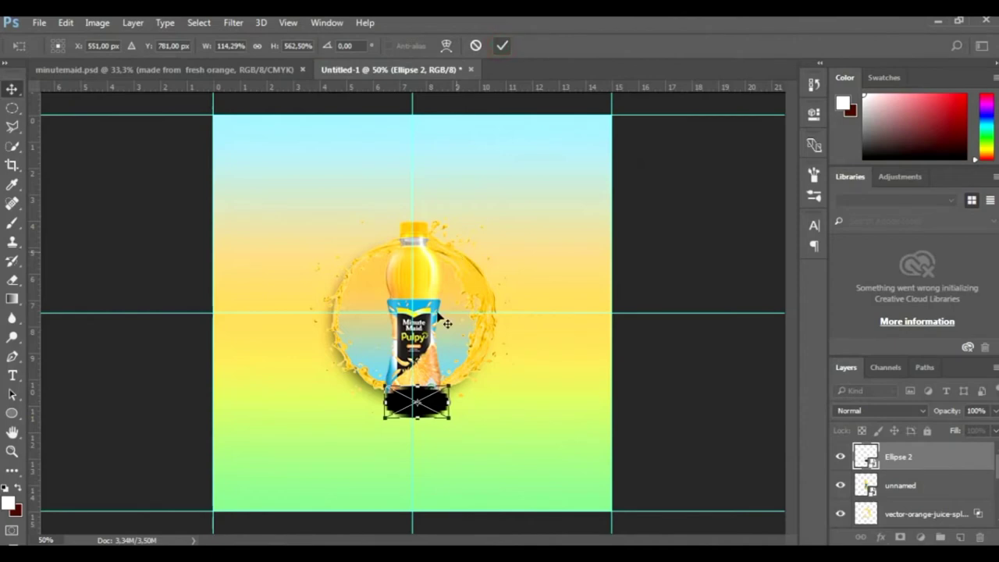
key("Return")
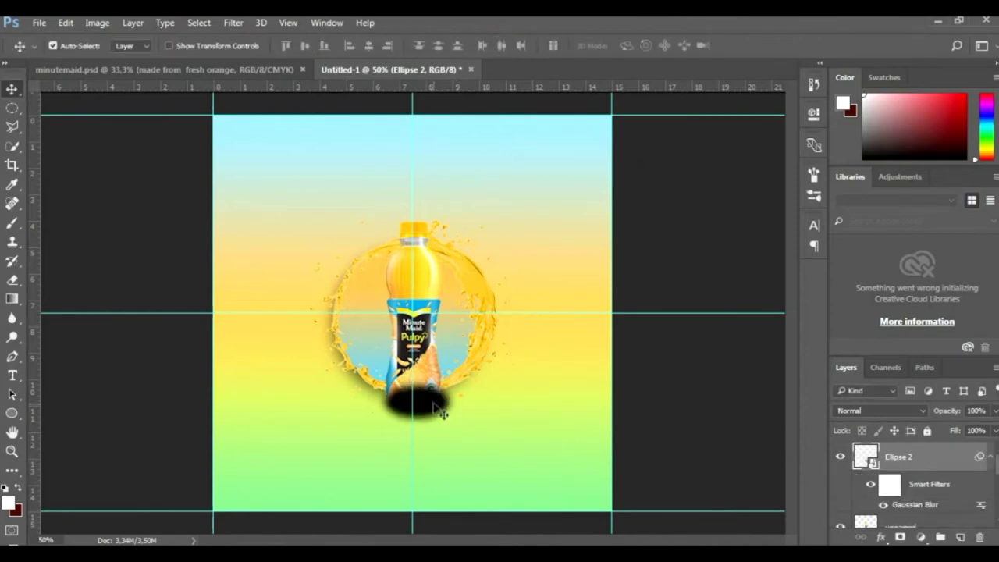
left_click_drag(428, 421, 429, 408)
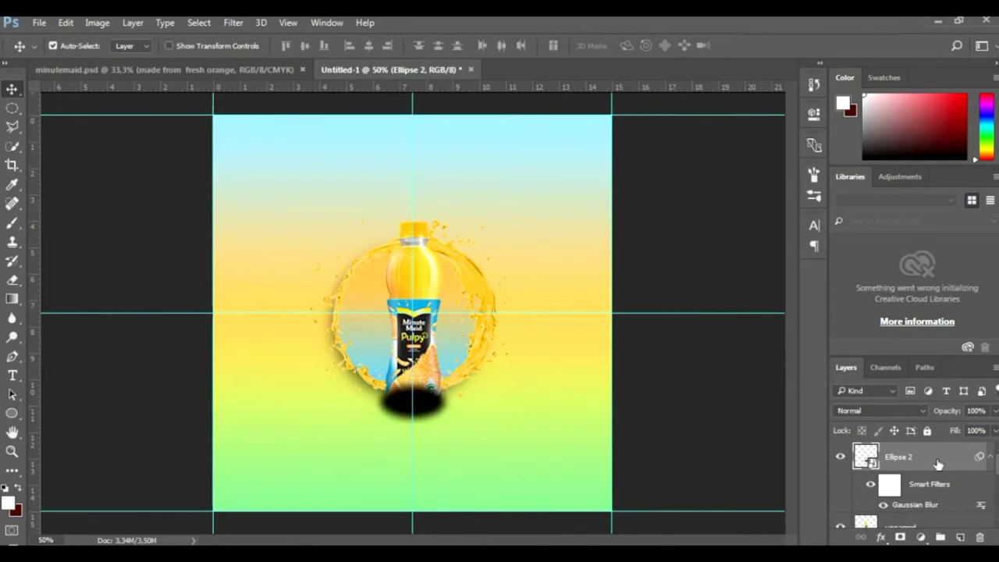
Move the shadow layer below the bottle and lower its opacity
left_click_drag(937, 460, 908, 521)
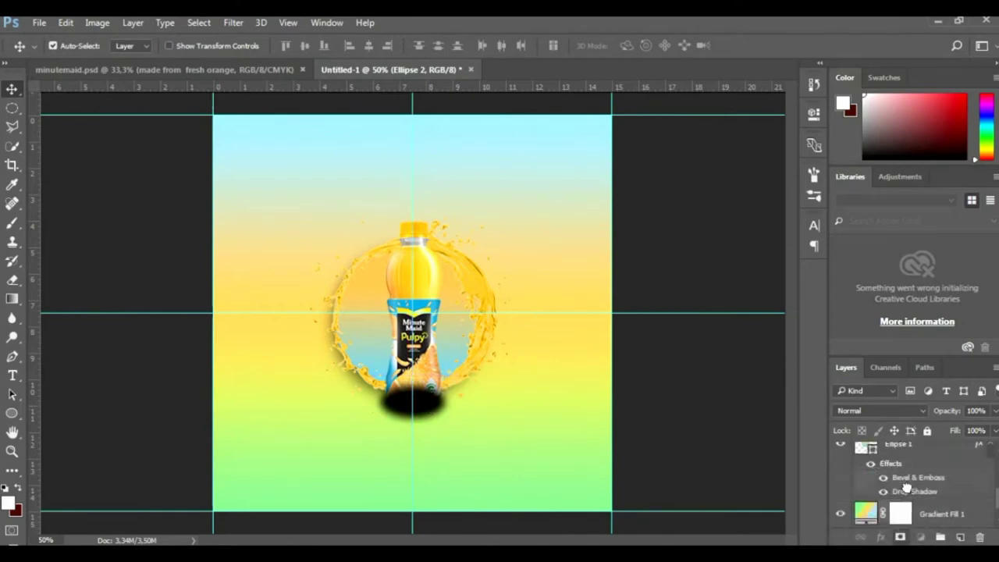
left_click(994, 411)
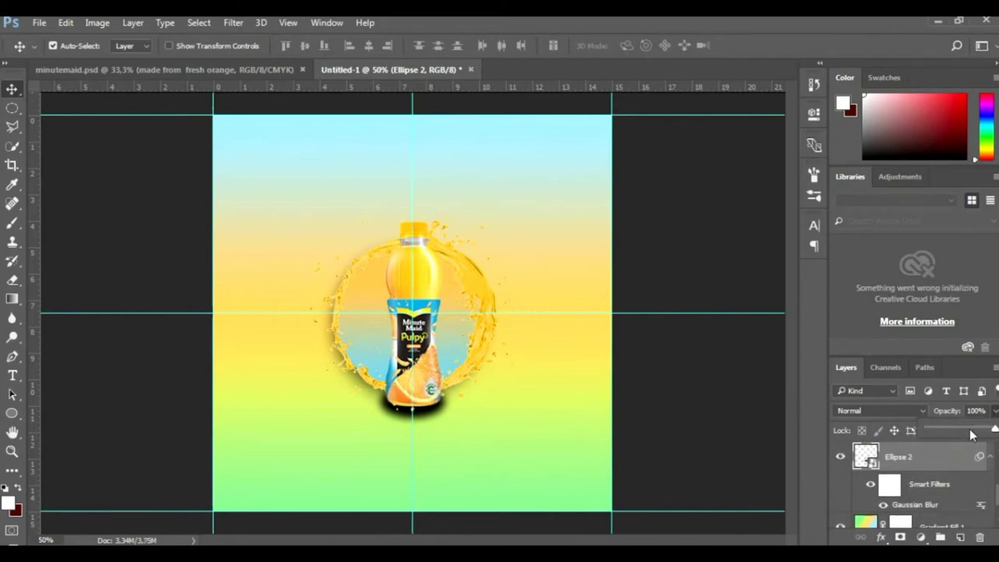
left_click_drag(971, 427, 955, 428)
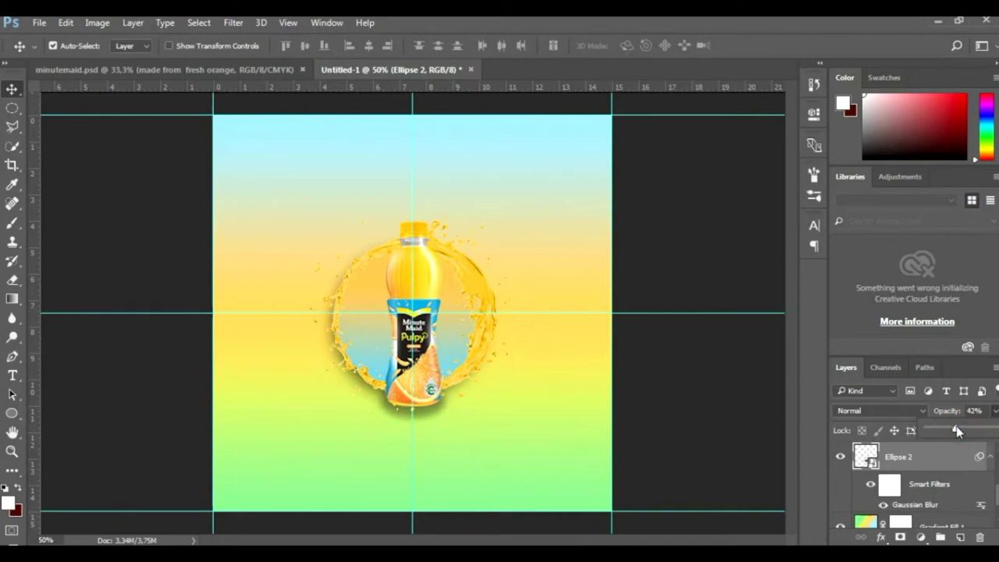
Drag the leaf image from the minuman orange folder onto the Untitled-1 poster
left_click(532, 353)
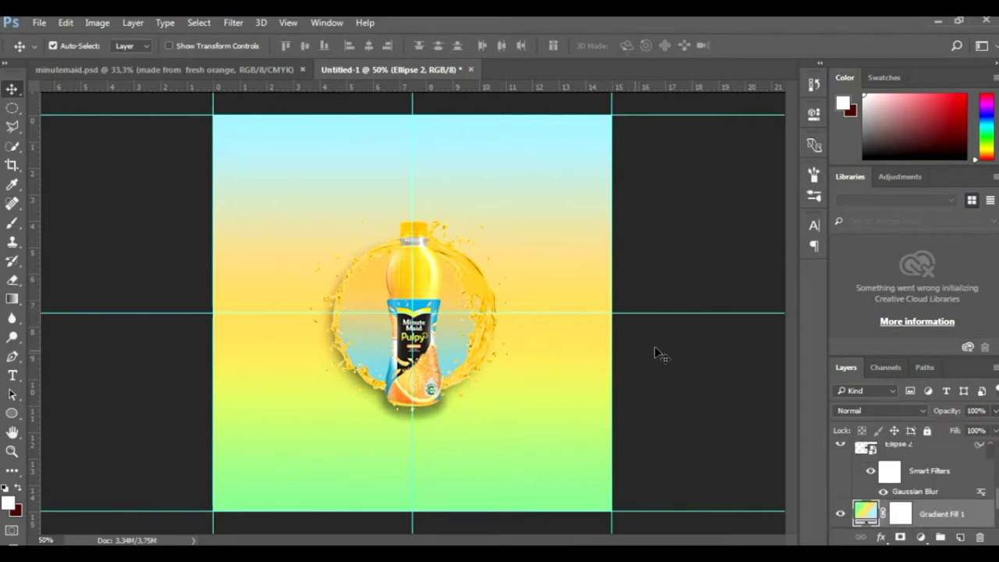
left_click(199, 71)
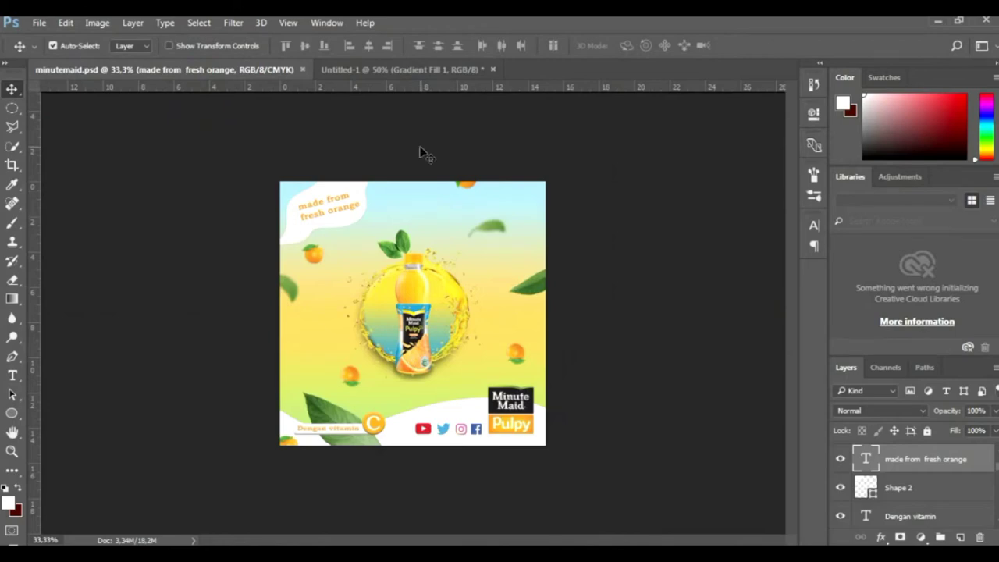
left_click(412, 70)
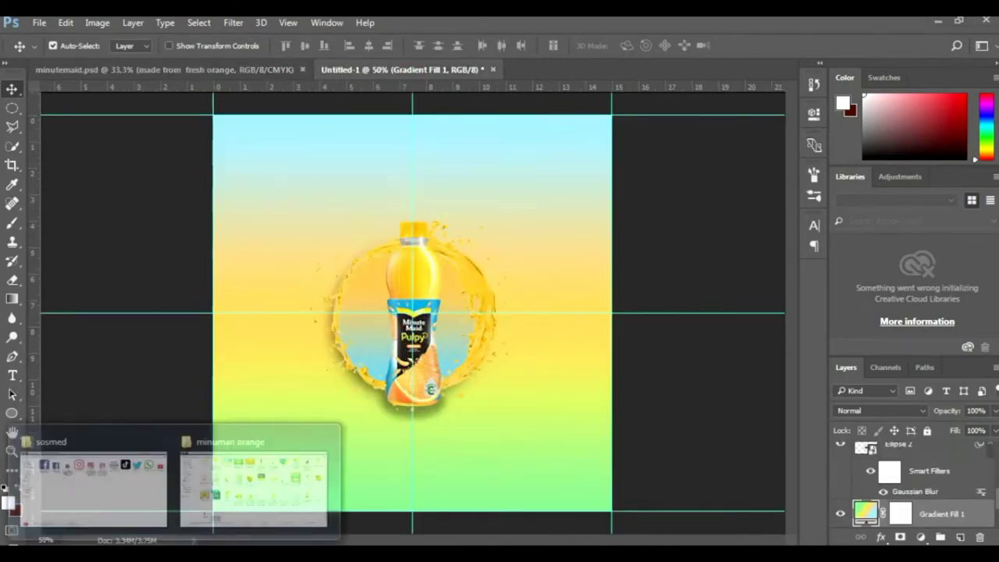
left_click(269, 500)
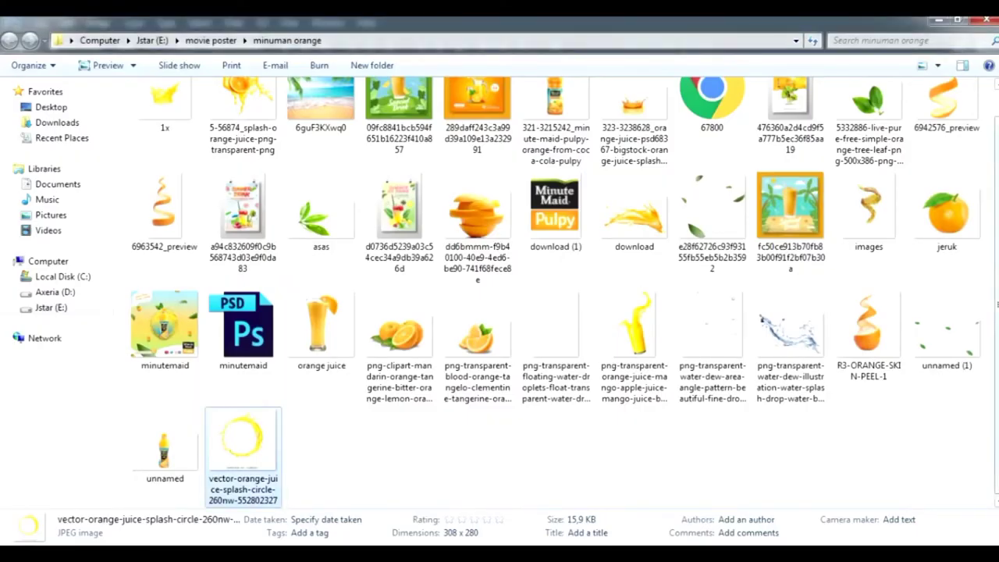
scroll(874, 138, "up", 1)
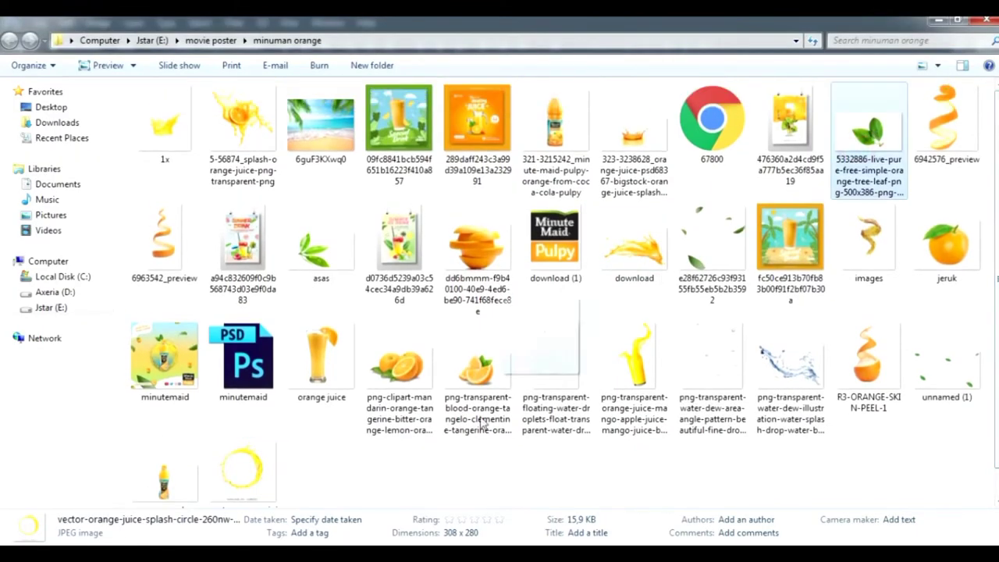
left_click_drag(861, 156, 428, 252)
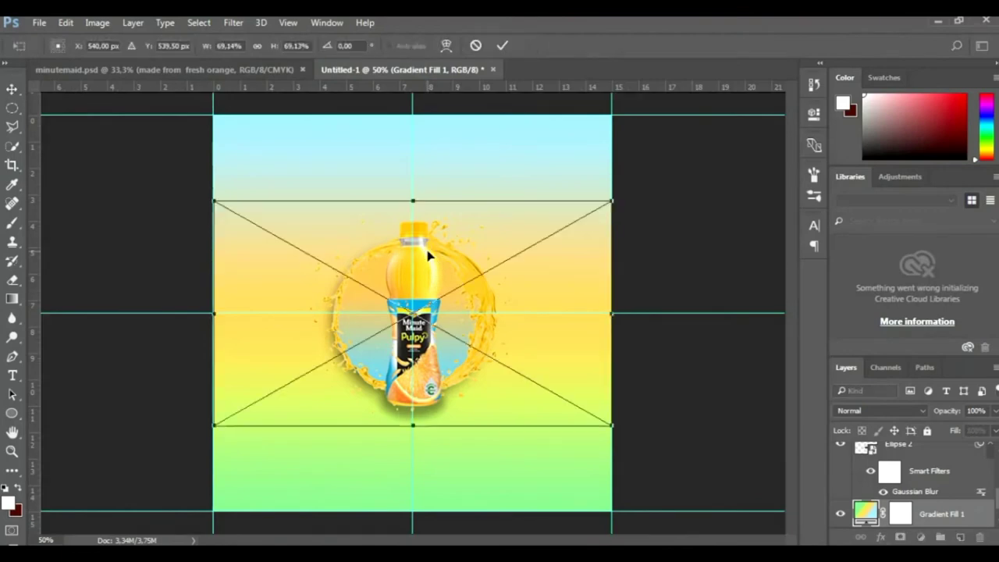
Commit the leaf image above the bottle, then copy its two leaves onto a new Layer 1
left_click(502, 44)
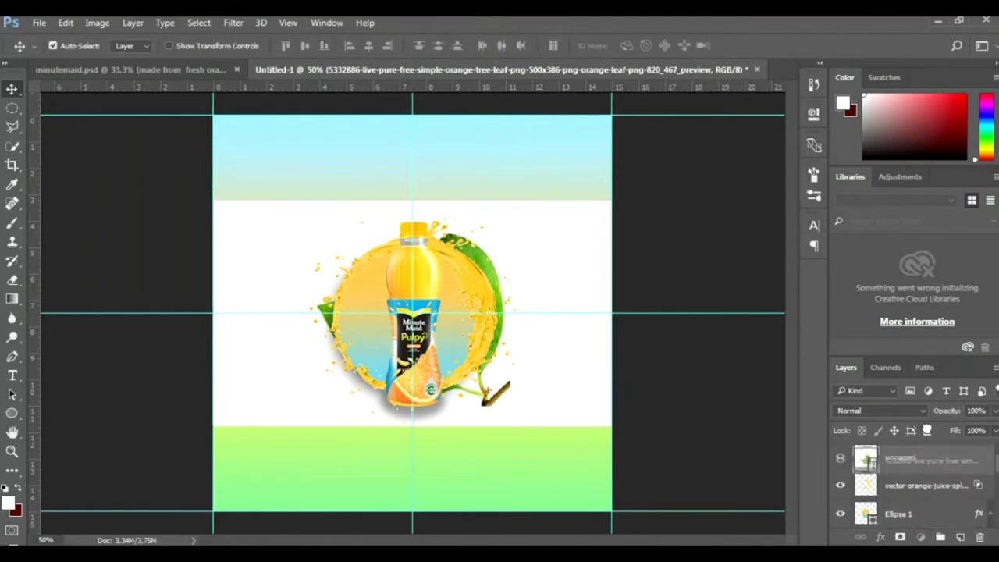
left_click_drag(898, 456, 856, 437)
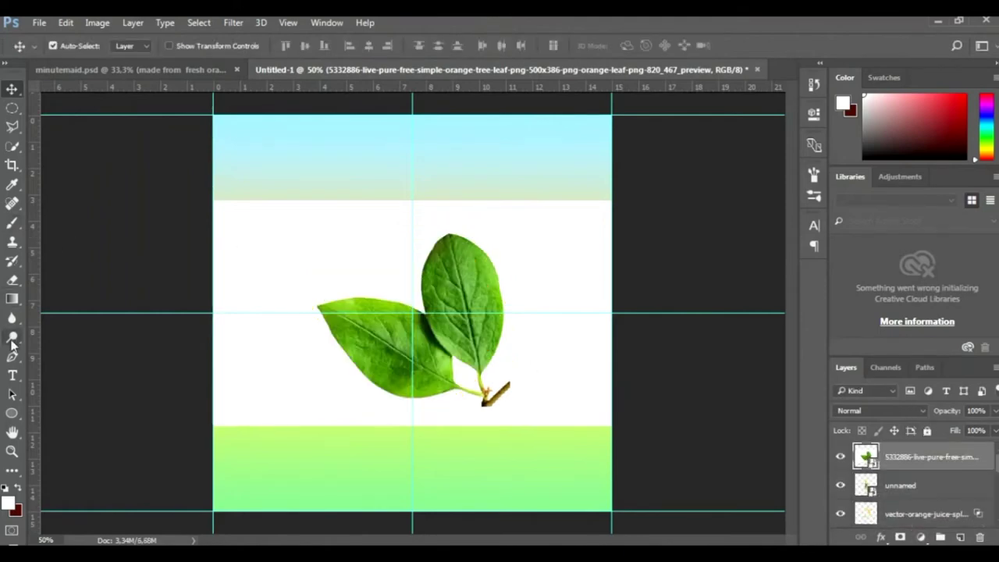
left_click(12, 149)
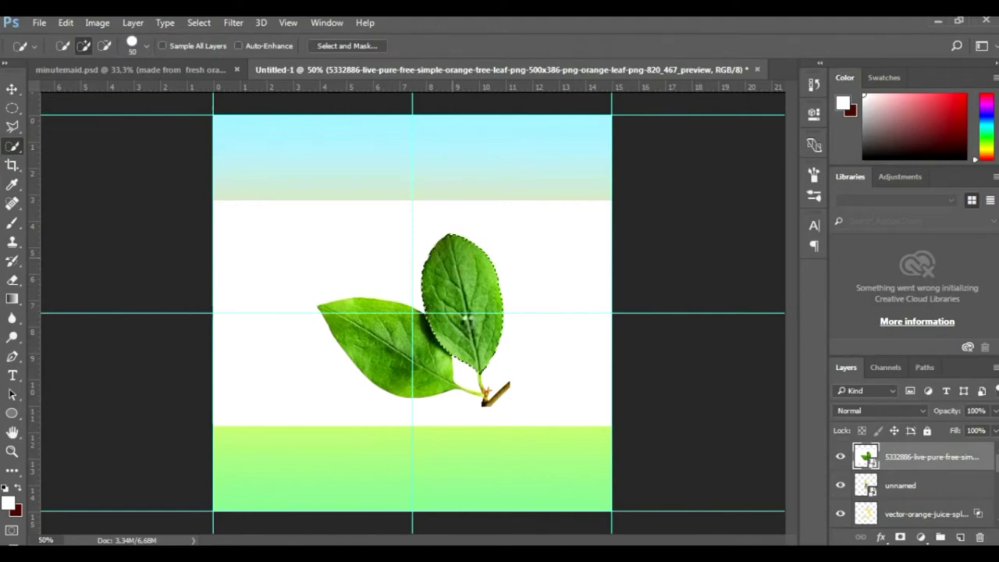
mouse_move(464, 326)
left_mouse_down()
mouse_move(441, 380)
mouse_move(485, 416)
left_mouse_up()
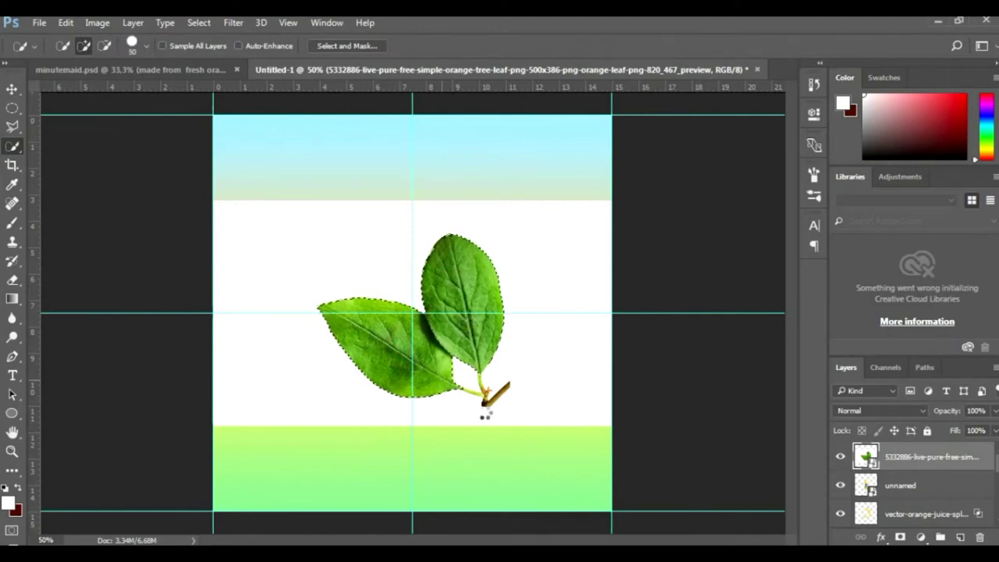
key("bracketleft")
left_click(485, 395)
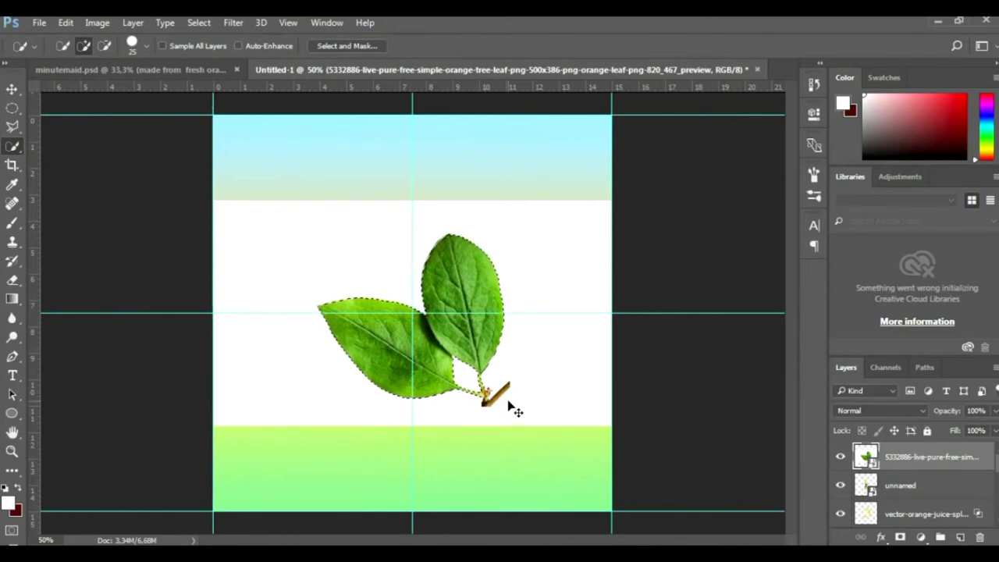
key("ctrl+j")
left_click(968, 485)
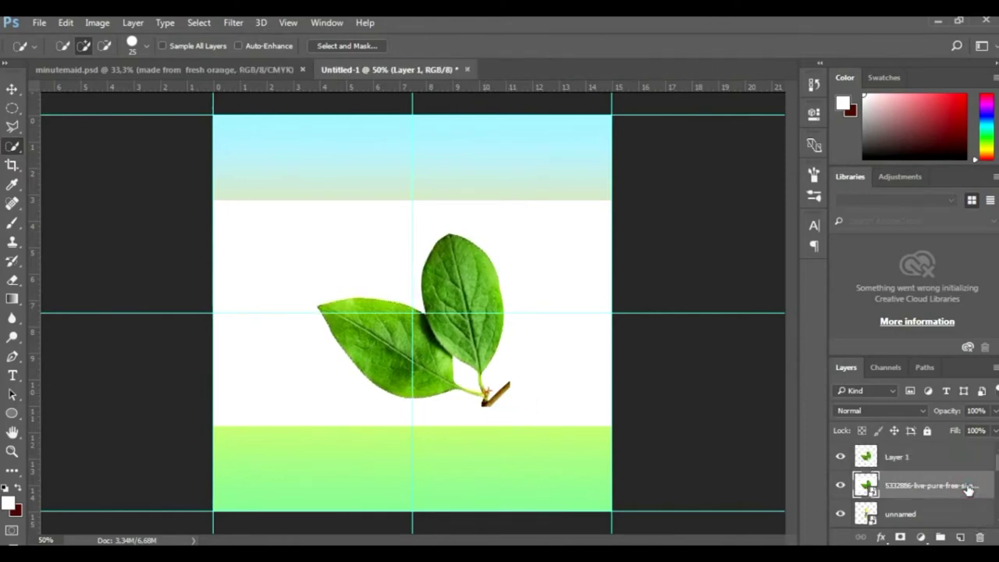
Scale the Layer 1 leaves to about 31% and set them atop the bottle, left of the cap
key("v")
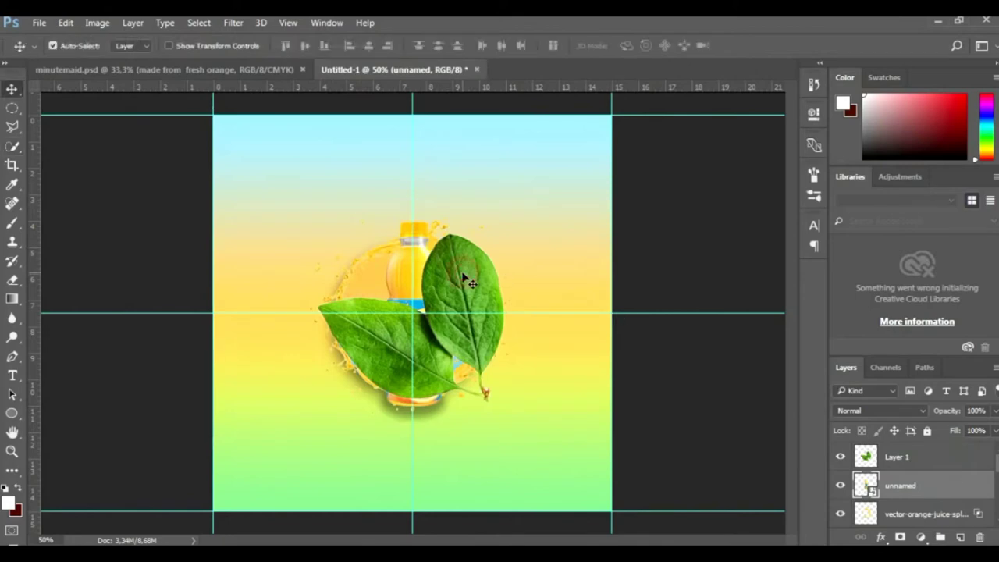
left_click(468, 281)
key("ctrl+t")
left_click_drag(503, 234, 448, 282)
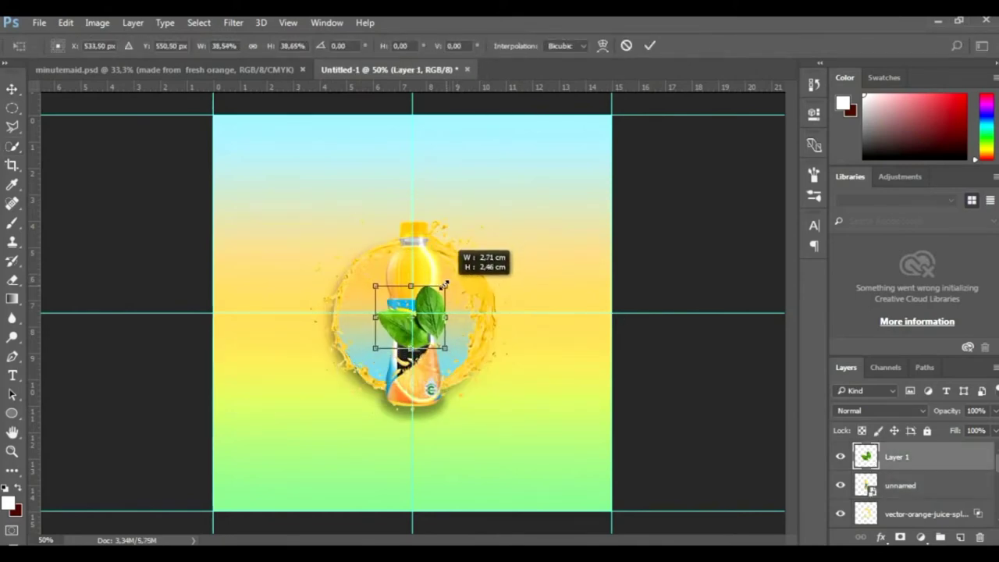
left_click_drag(449, 283, 445, 274)
mouse_move(396, 247)
left_mouse_down()
mouse_move(384, 224)
mouse_move(392, 213)
mouse_move(380, 227)
mouse_move(385, 206)
mouse_move(414, 185)
mouse_move(401, 164)
mouse_move(377, 215)
left_mouse_up()
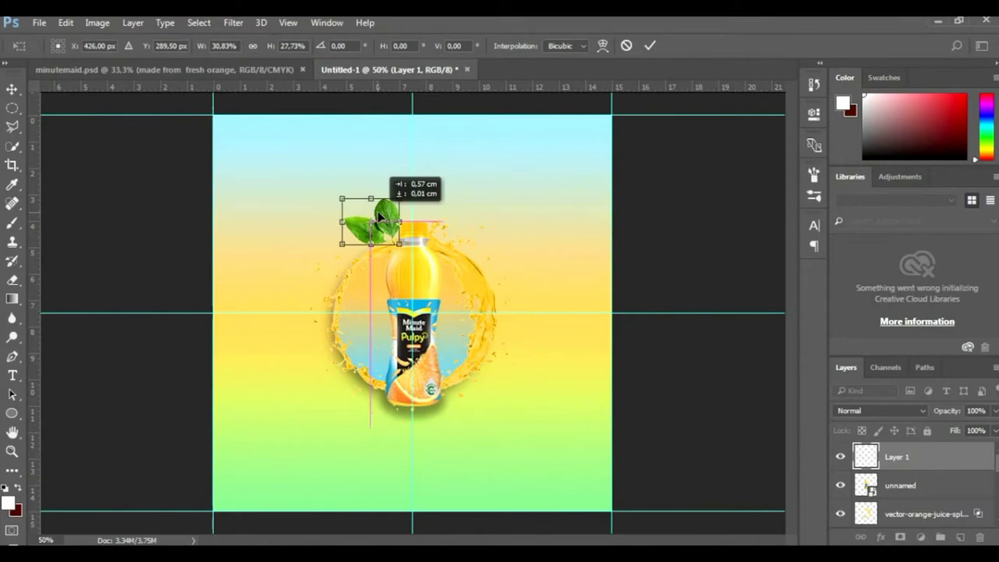
left_click(649, 47)
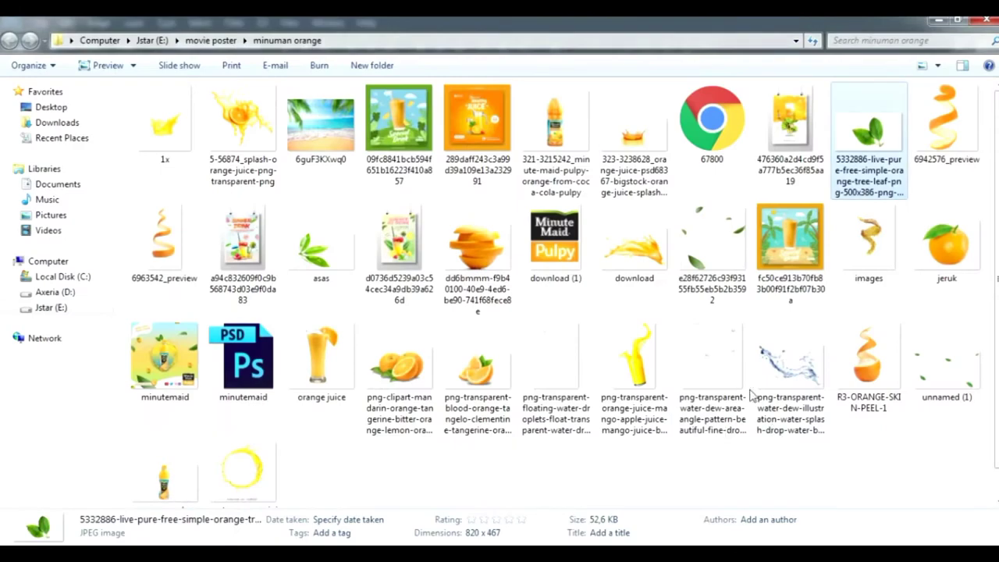
Drag the e28f6… scattered-leaves PNG from Explorer onto the poster canvas
left_click(706, 254)
left_click_drag(710, 255, 407, 312)
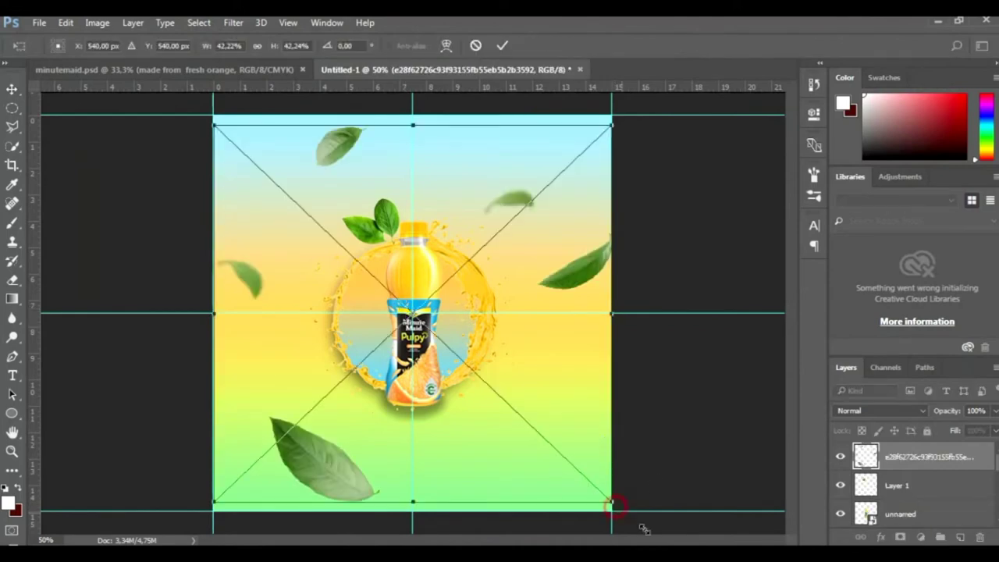
Enlarge the scattered-leaves layer to about 46% and commit it, comparing with the minutemaid.psd reference
left_click_drag(612, 502, 647, 533)
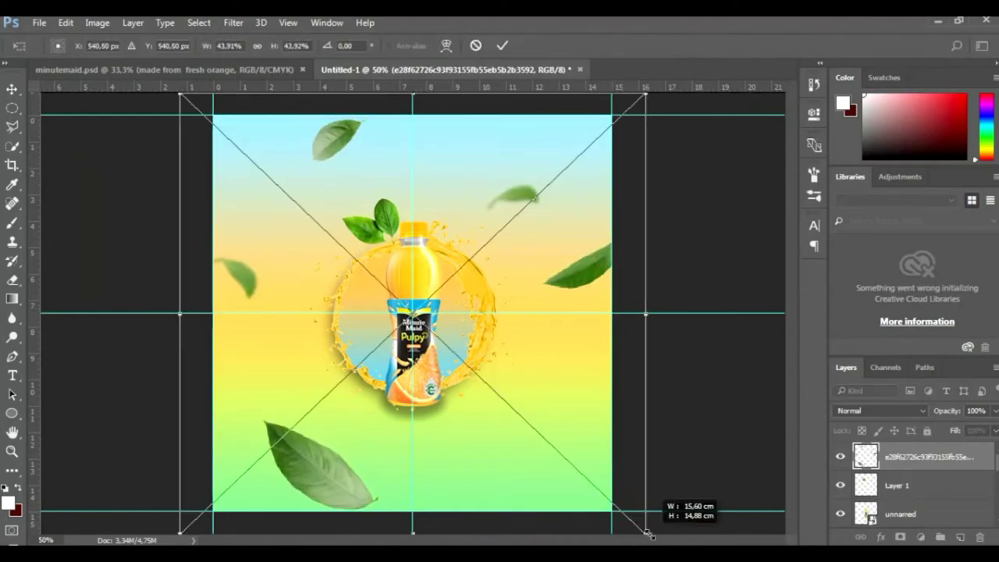
left_click(504, 46)
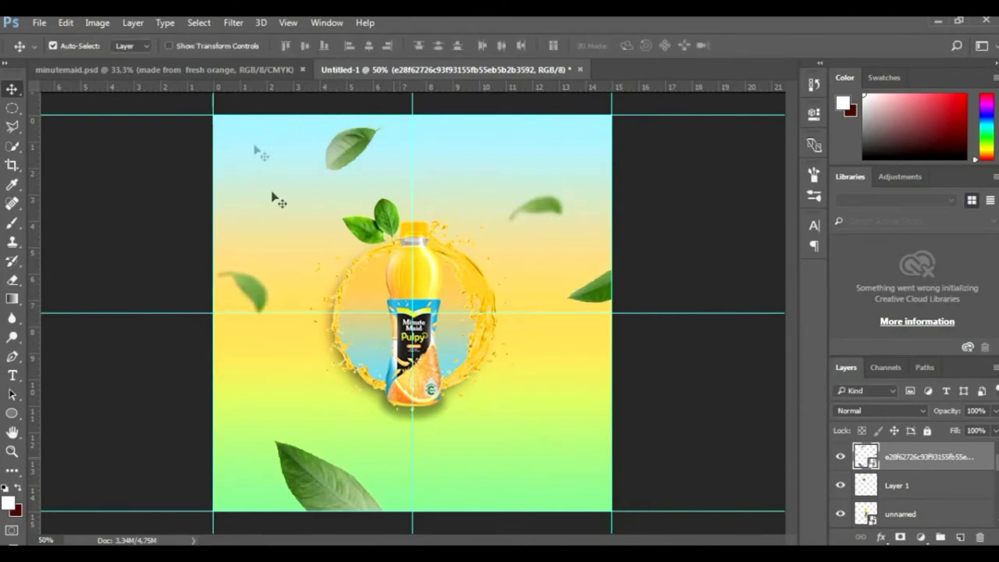
left_click(235, 69)
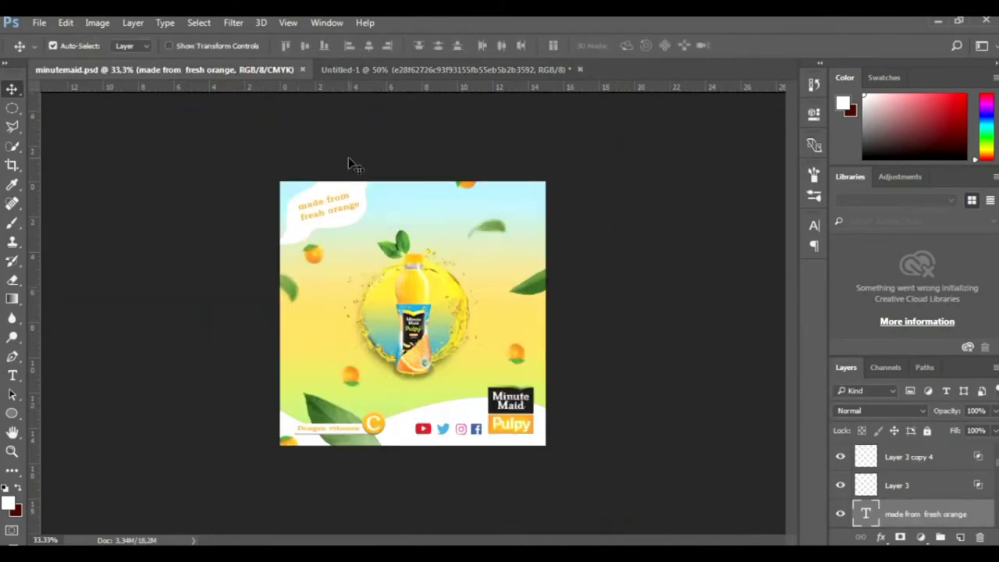
left_click(460, 70)
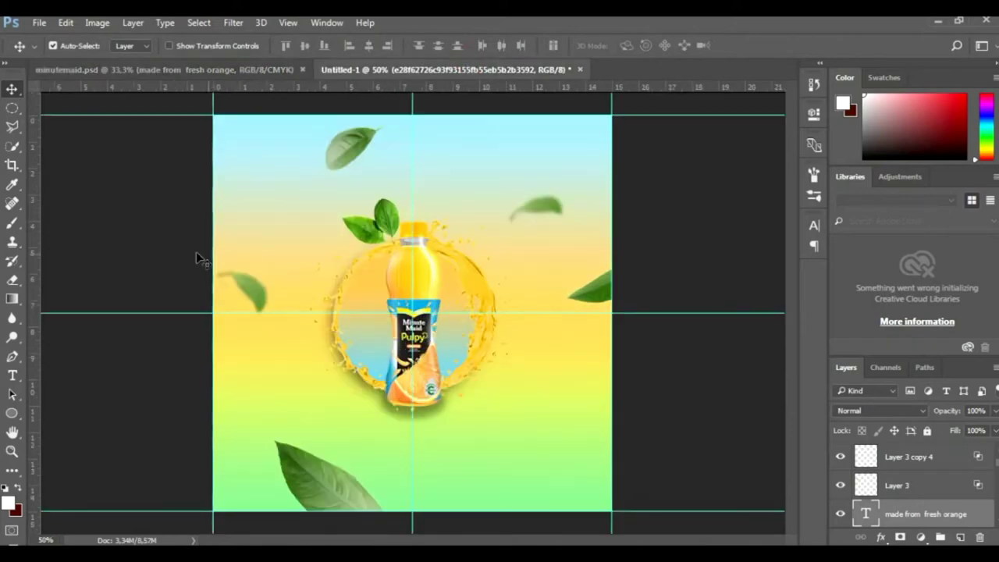
Select the Horizontal Type tool
left_click(13, 375)
left_click(13, 357)
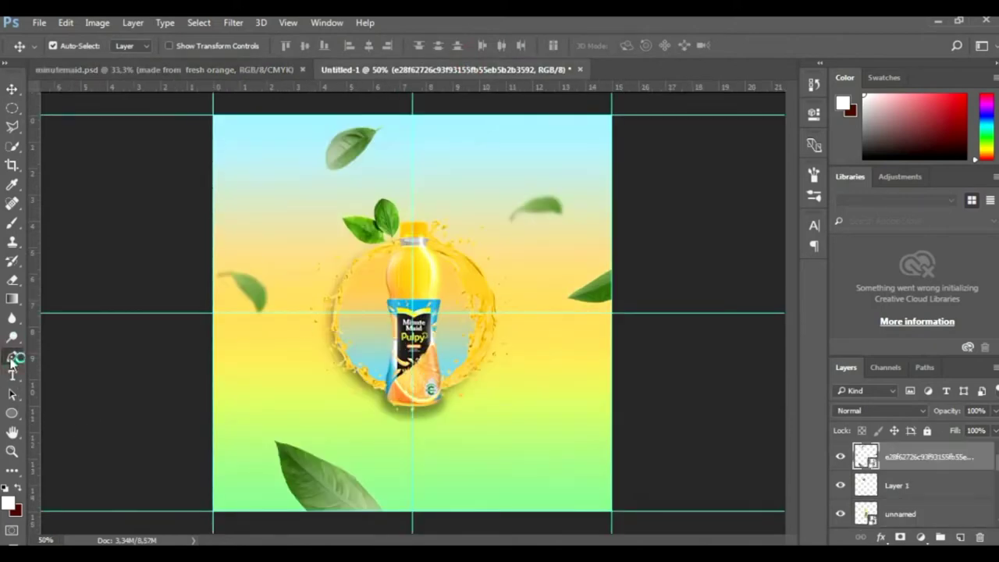
left_click(13, 375)
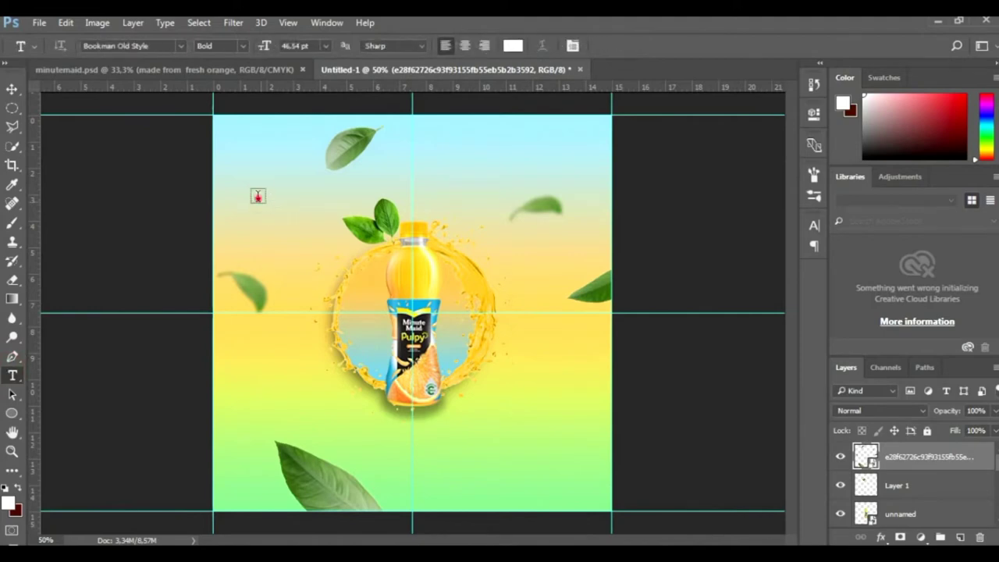
Type the two-line heading 'made from / fresh orange' in the upper left, centre-aligned
left_click(258, 197)
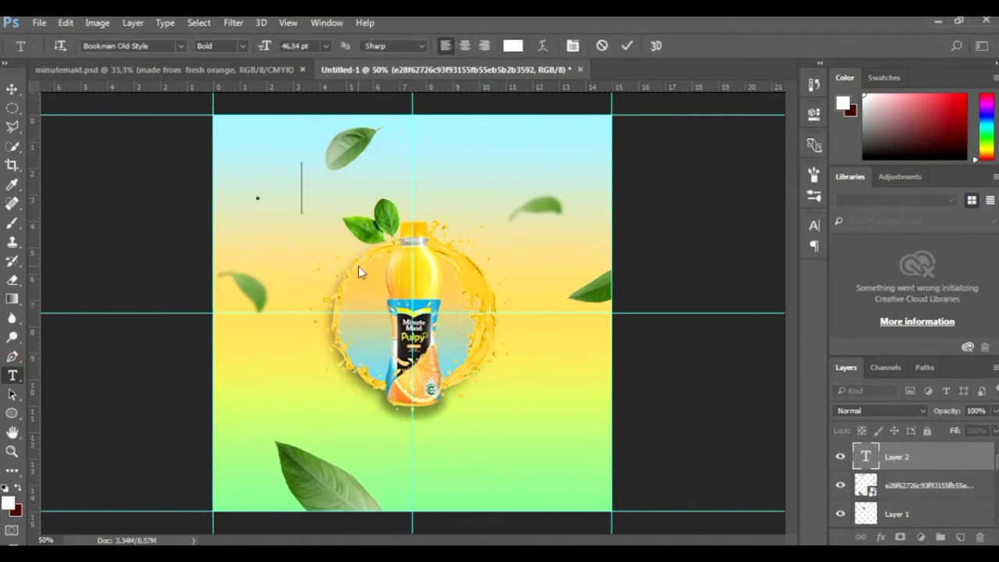
key("Return")
type("fresh ora")
type("nge")
key("ctrl+a")
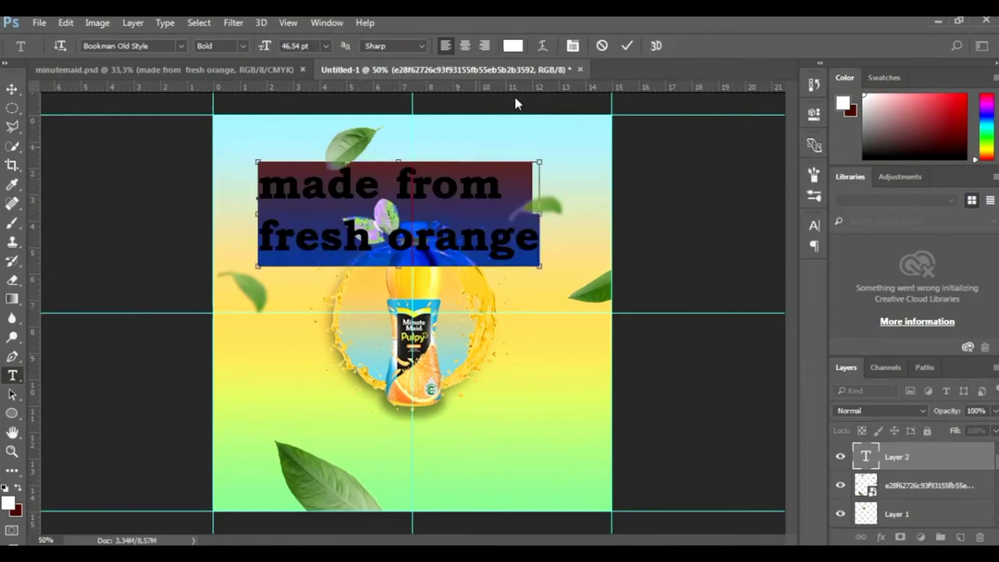
left_click(463, 46)
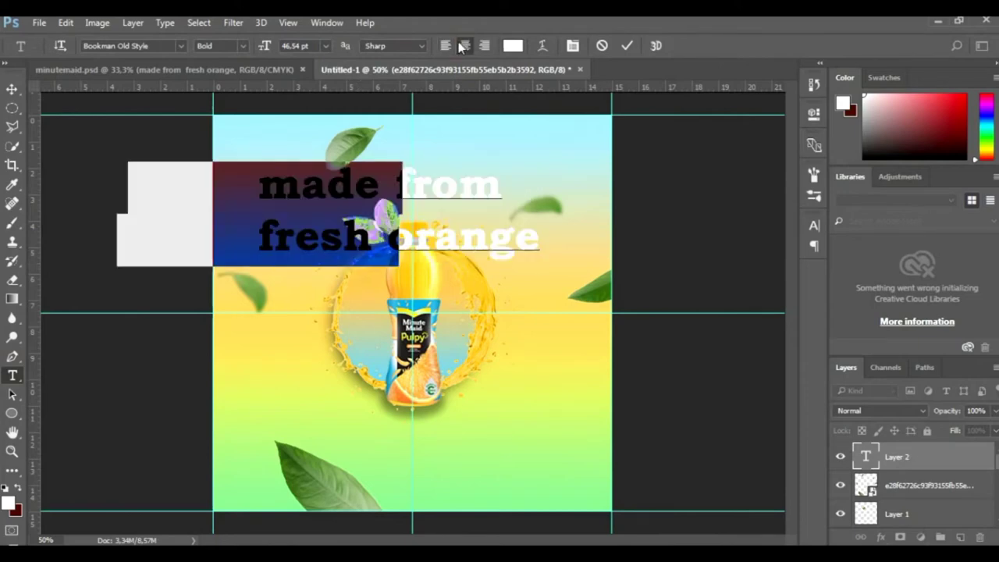
left_click(626, 47)
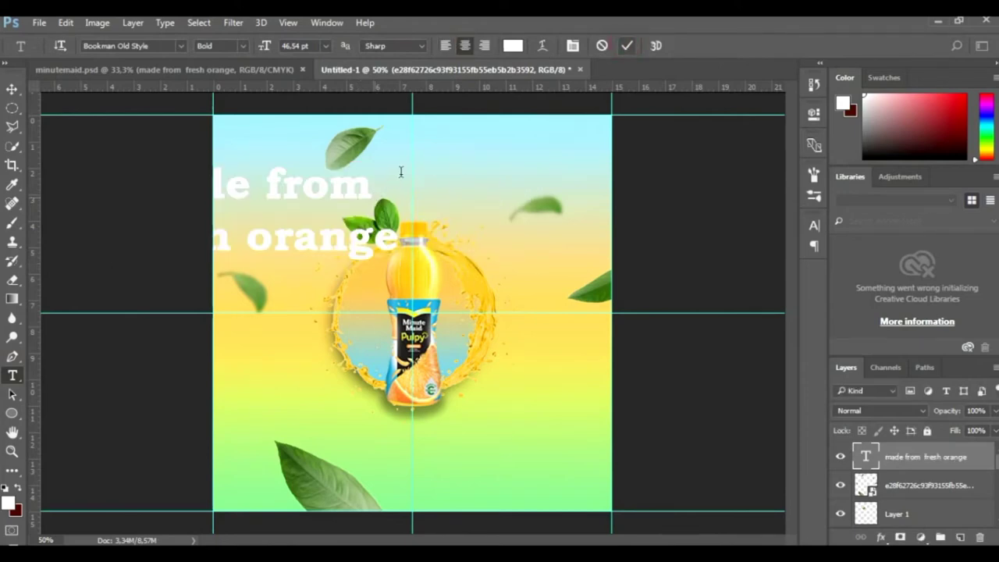
Scale the heading to about 36 pt, make it Bold, and move it to the upper left
key("ctrl+t")
left_click_drag(399, 162, 335, 185)
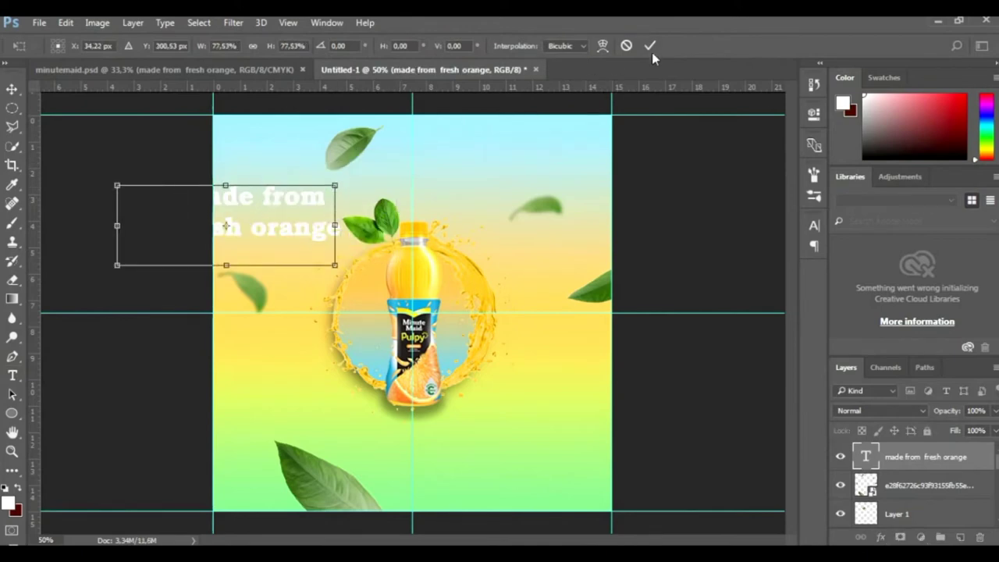
key("Return")
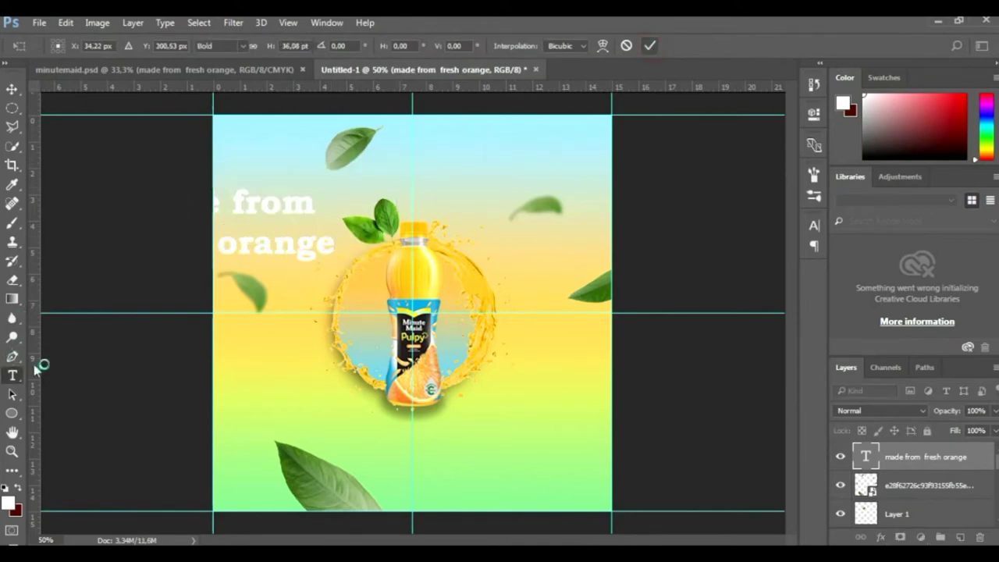
left_click(309, 236)
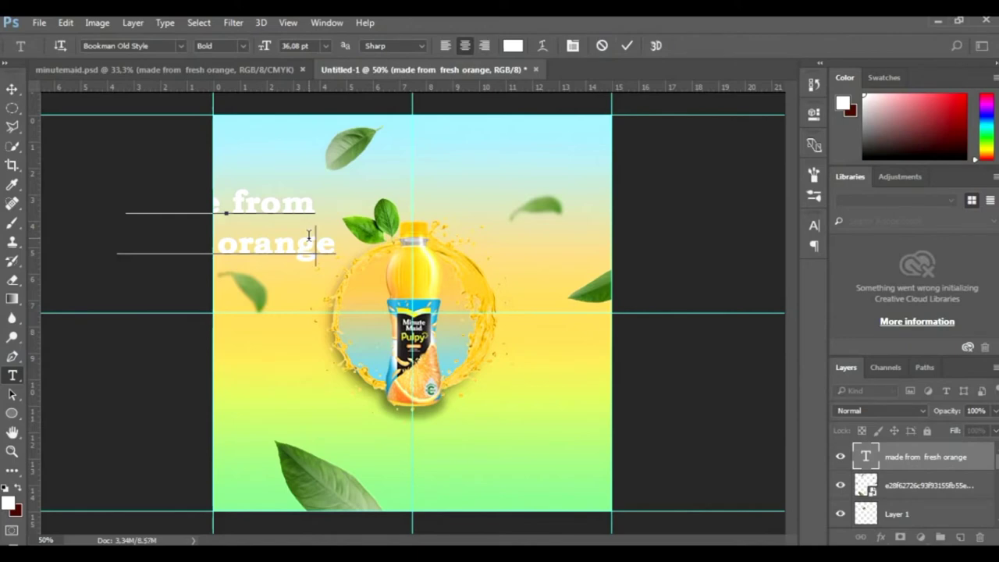
left_click(243, 45)
left_click(12, 88)
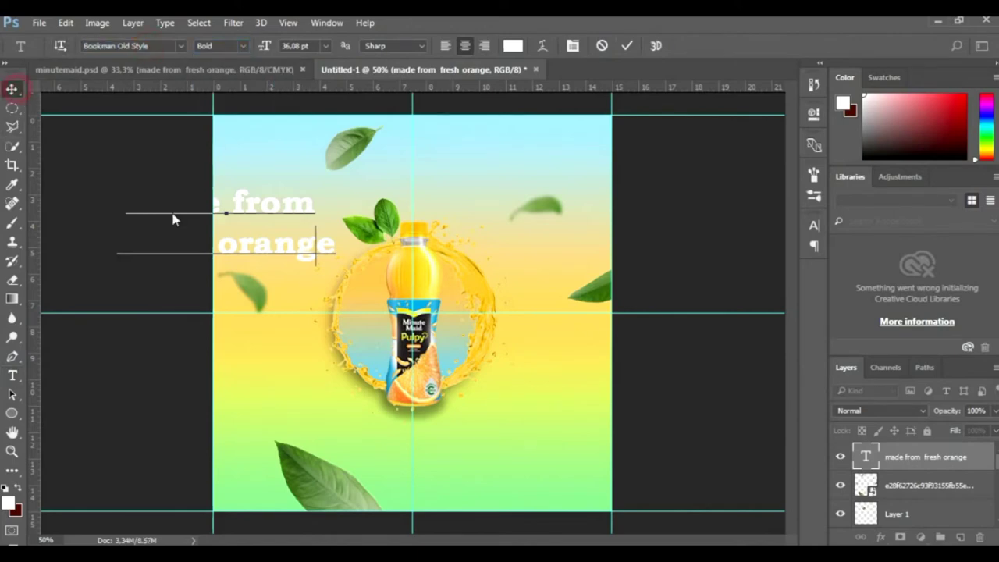
left_click(298, 200)
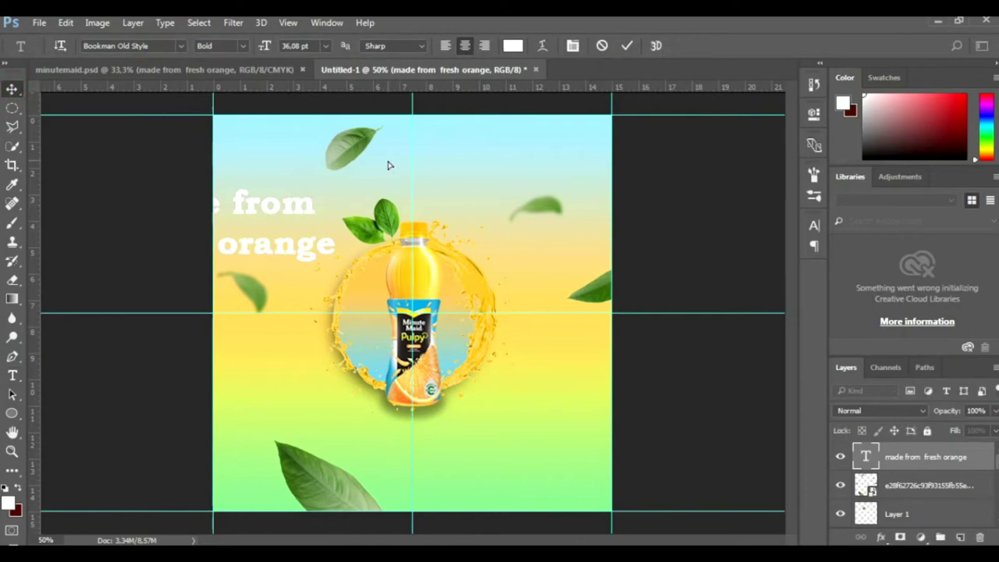
left_click_drag(296, 218, 395, 170)
Shrink the heading and rotate it about -8.6° into the top-left corner, then view minutemaid.psd
key("ctrl+t")
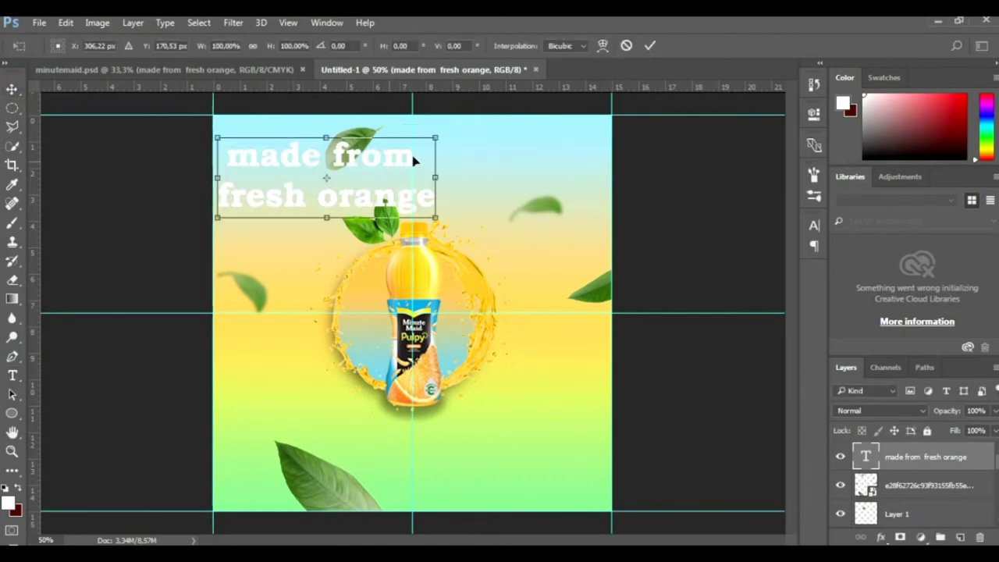
mouse_move(436, 134)
left_mouse_down()
mouse_move(367, 161)
mouse_move(385, 137)
left_mouse_up()
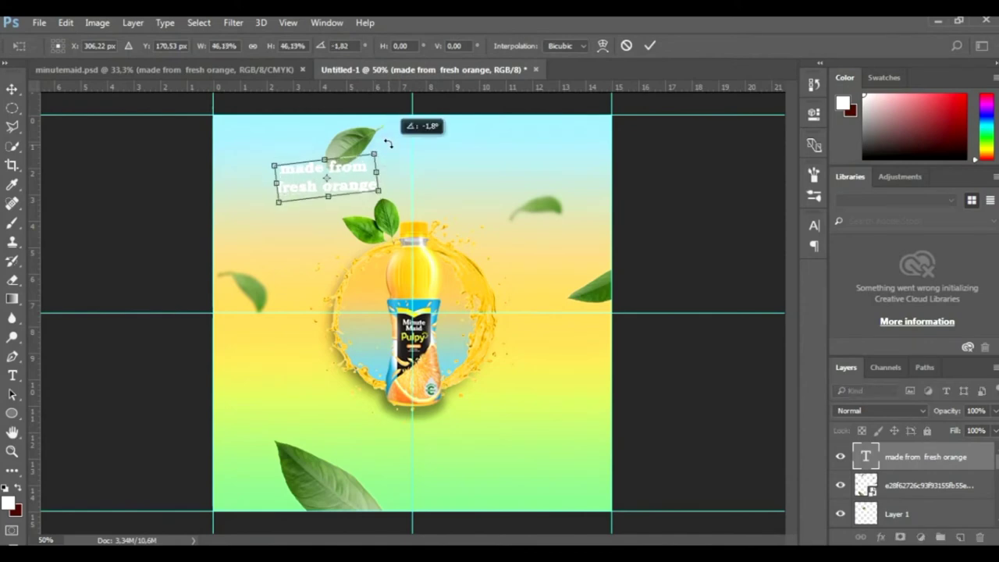
left_click_drag(318, 172, 302, 156)
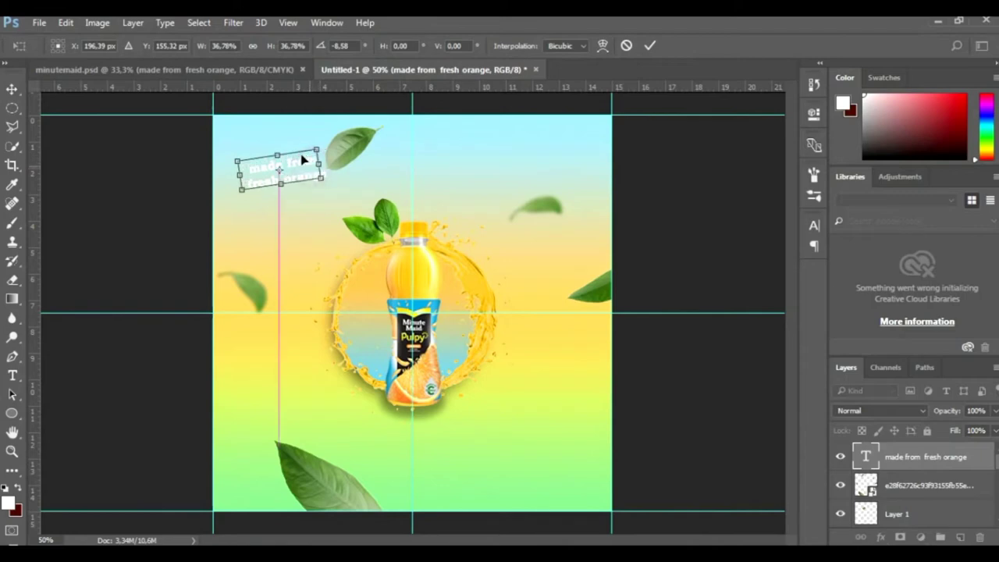
left_click(656, 46)
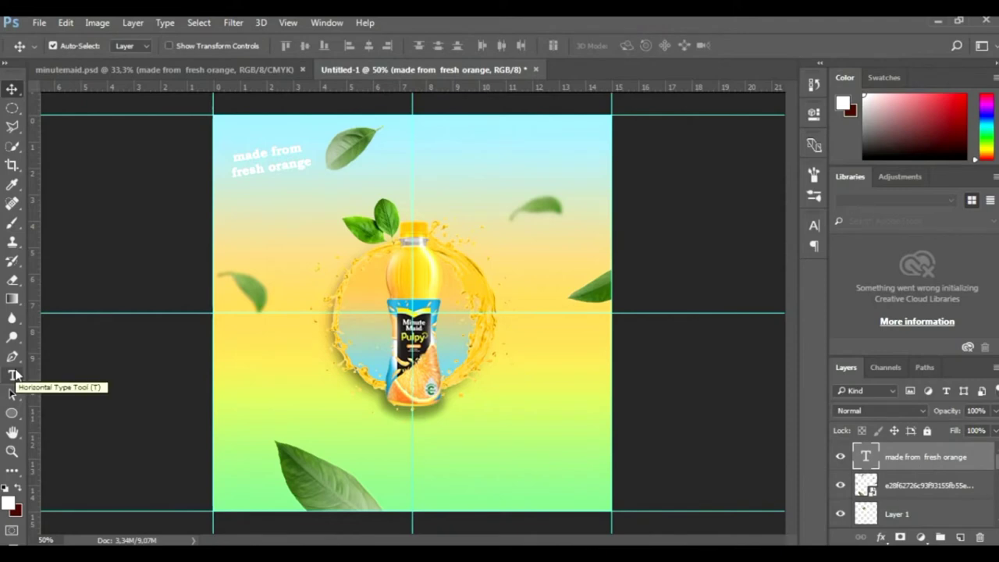
left_click(167, 69)
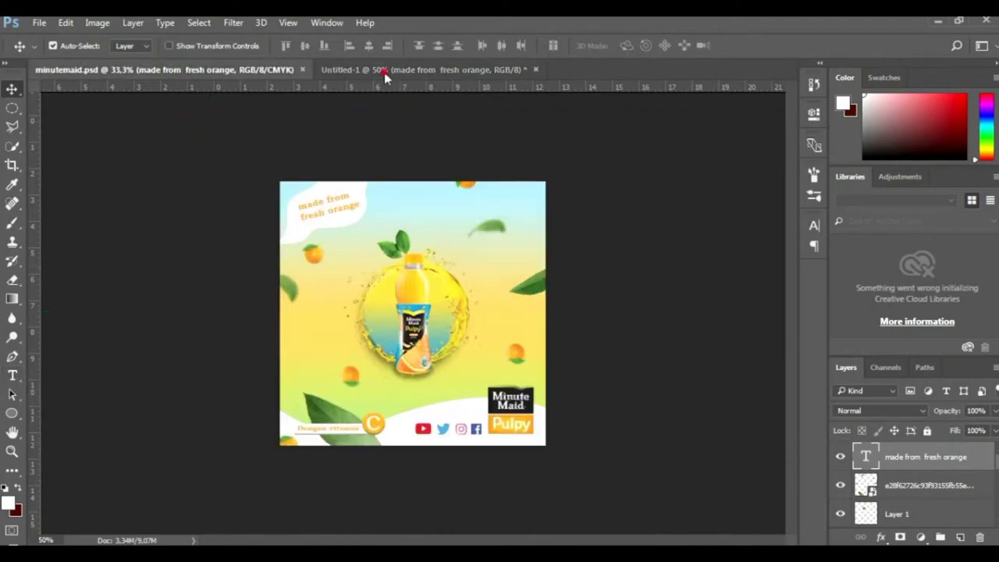
Return to the Untitled-1 poster and clear the accidental canvas-wide selection
key("ctrl+Tab")
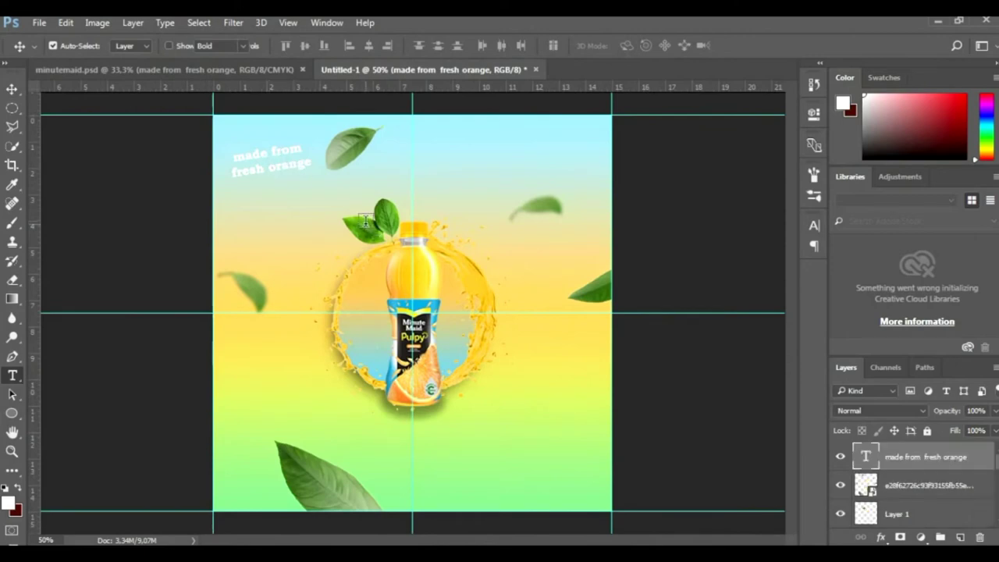
key("t")
key("ctrl+a")
key("ctrl+d")
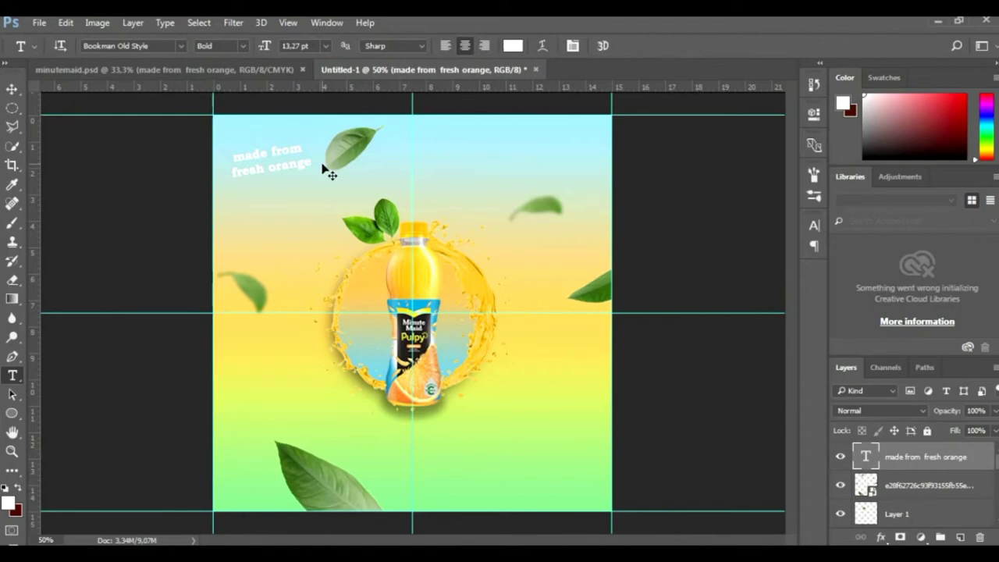
Colour the heading letters golden yellow f7b90e and begin a Pen shape beside it
left_click(286, 152)
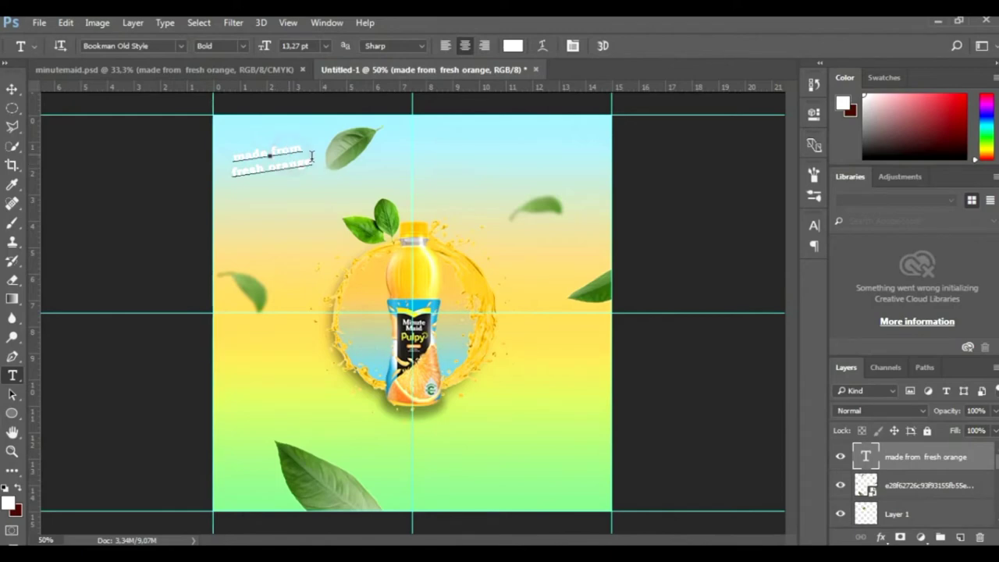
key("ctrl+a")
left_click(512, 45)
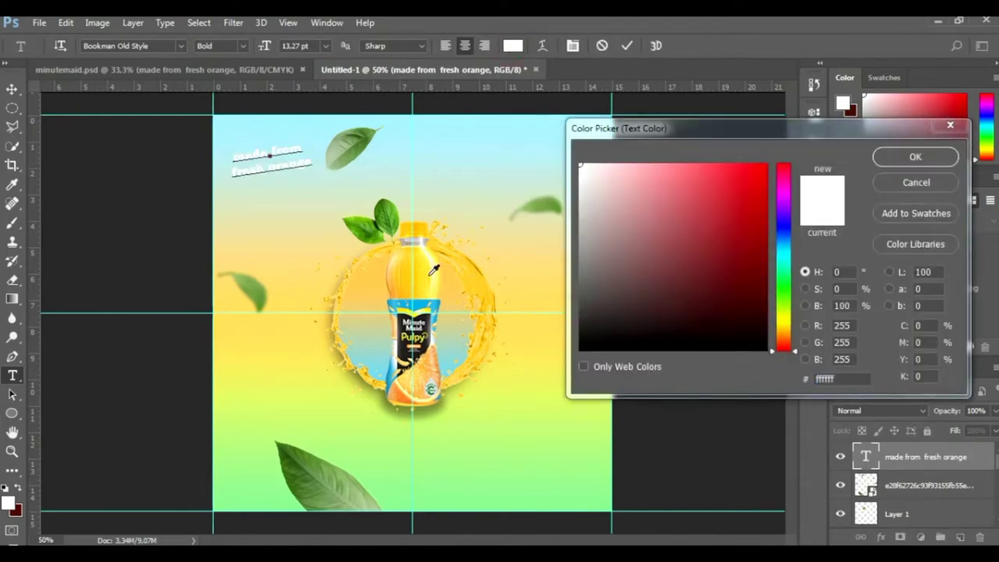
type("f7b90e")
left_click(915, 158)
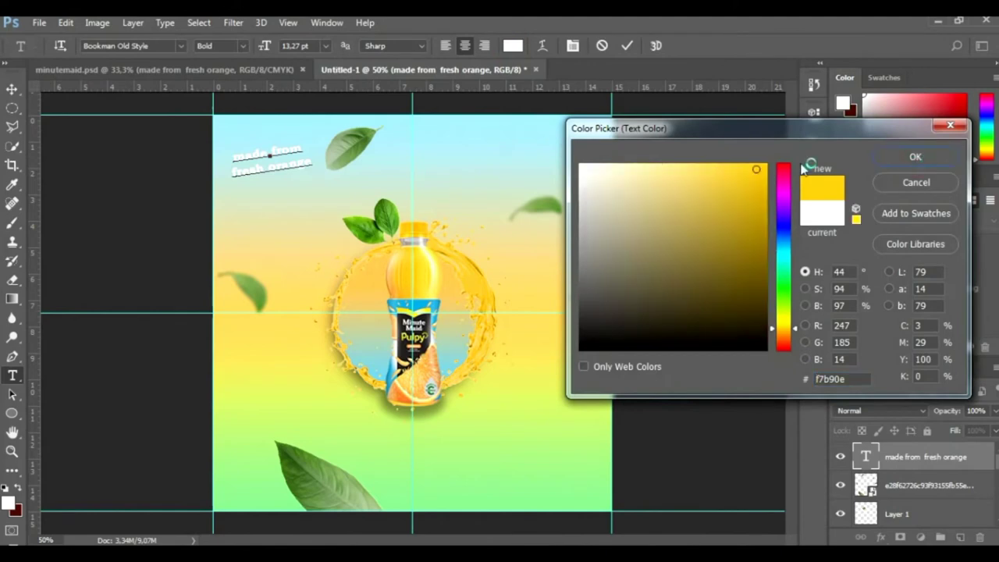
left_click(12, 356)
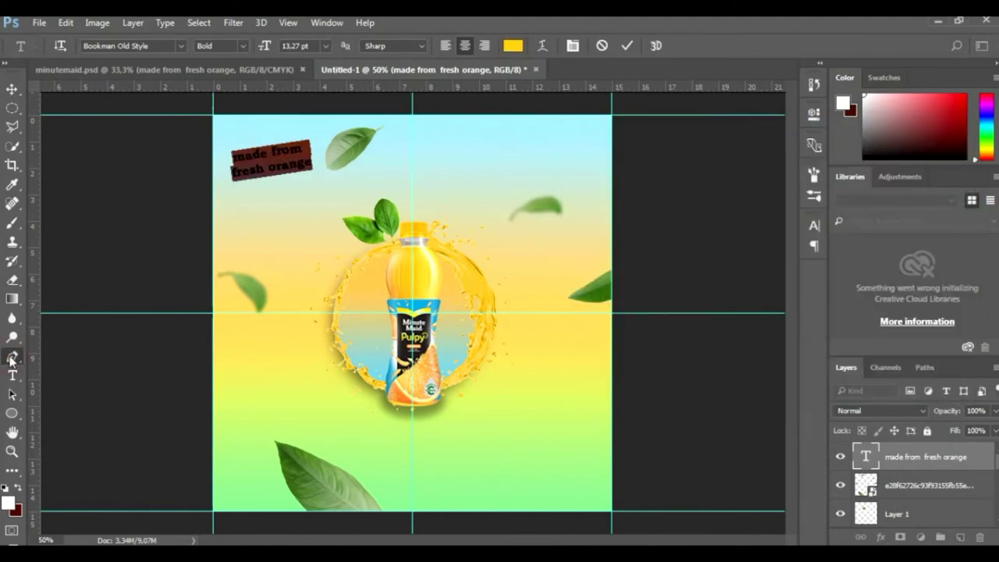
left_click(209, 207)
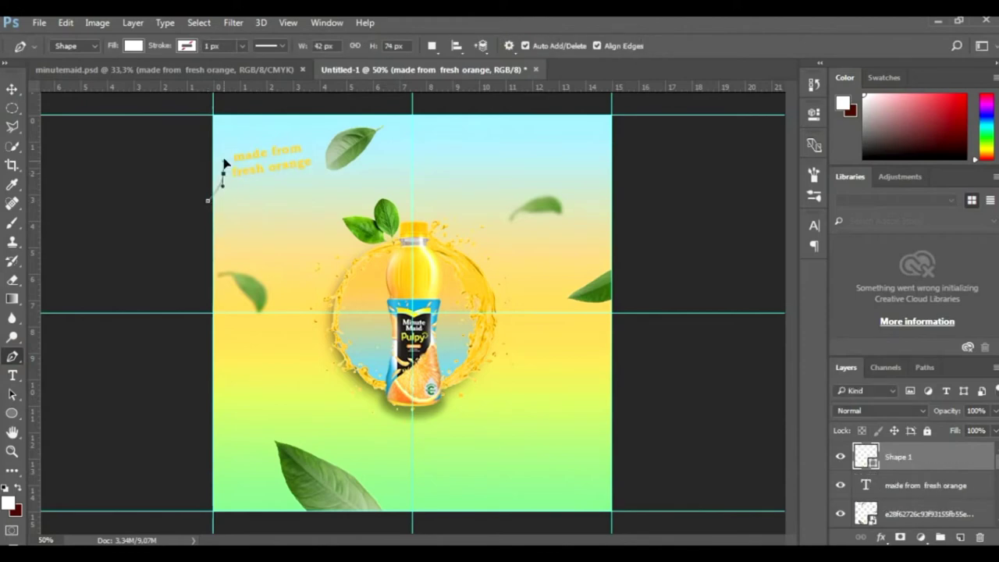
Close the white curved Shape 1 banner, then stack the yellow heading above it on the banner
mouse_move(223, 172)
left_mouse_down()
mouse_move(245, 137)
mouse_move(303, 95)
mouse_move(325, 150)
mouse_move(270, 183)
left_mouse_up()
left_click_drag(208, 199, 199, 249)
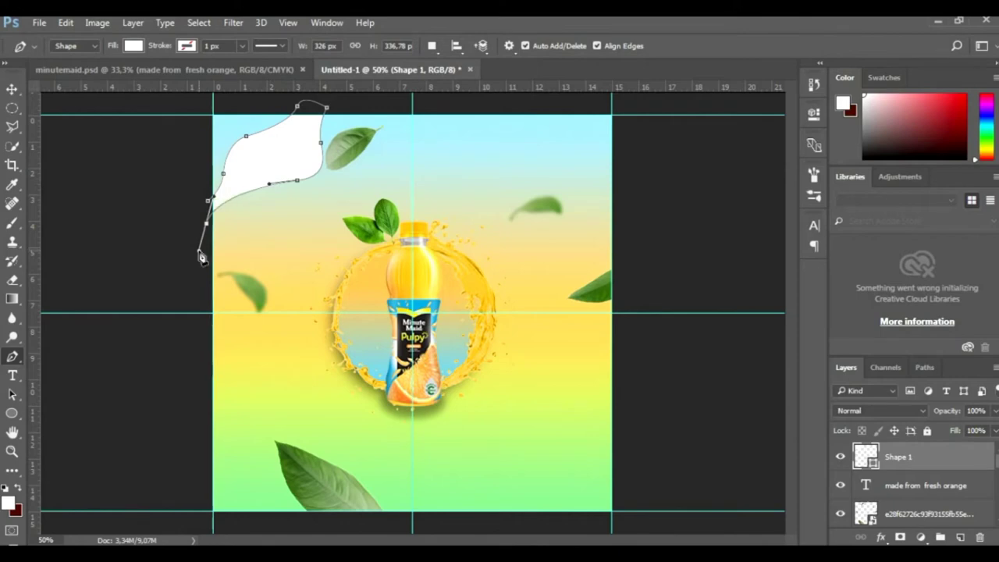
left_click(162, 154)
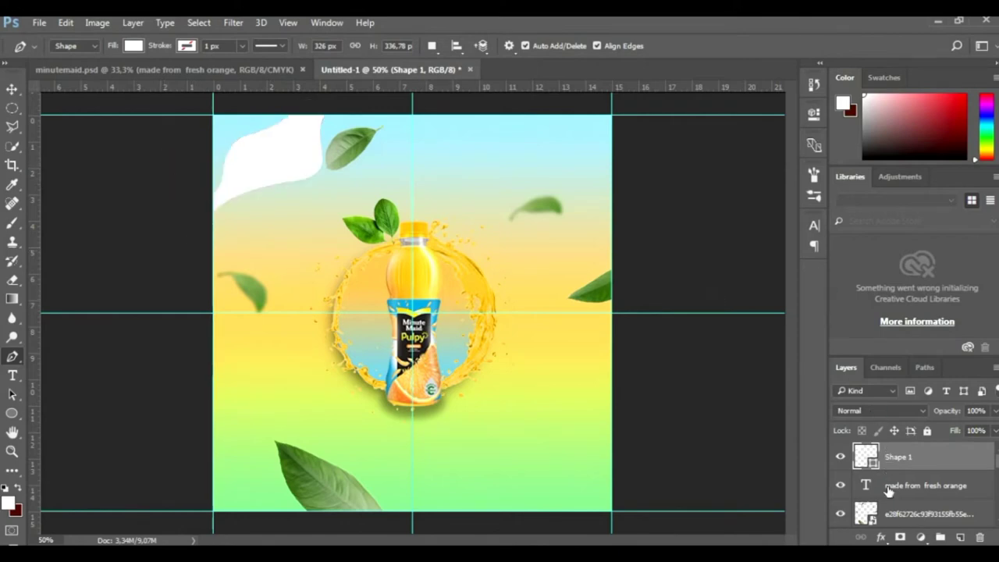
left_click_drag(887, 489, 896, 447)
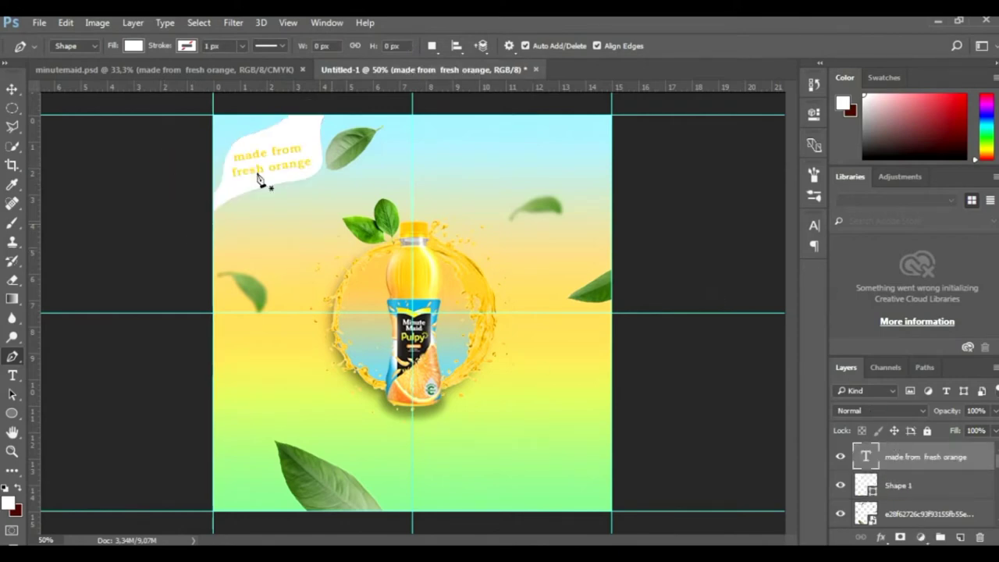
key("v")
left_click_drag(279, 158, 286, 149)
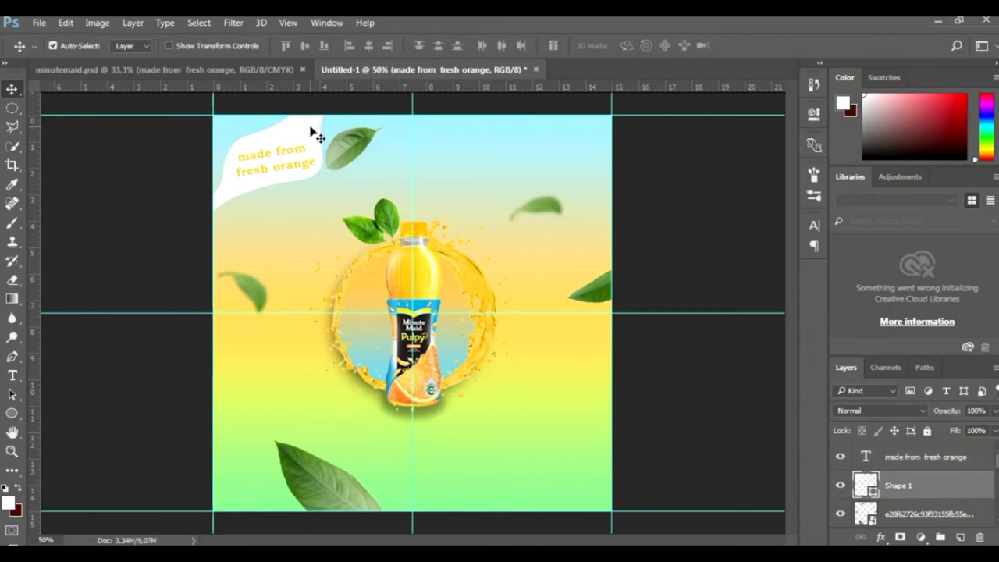
Give Shape 1 Bevel & Emboss and a Drop Shadow at 31% opacity, 8 px distance, small size
left_click(898, 486)
right_click(897, 487)
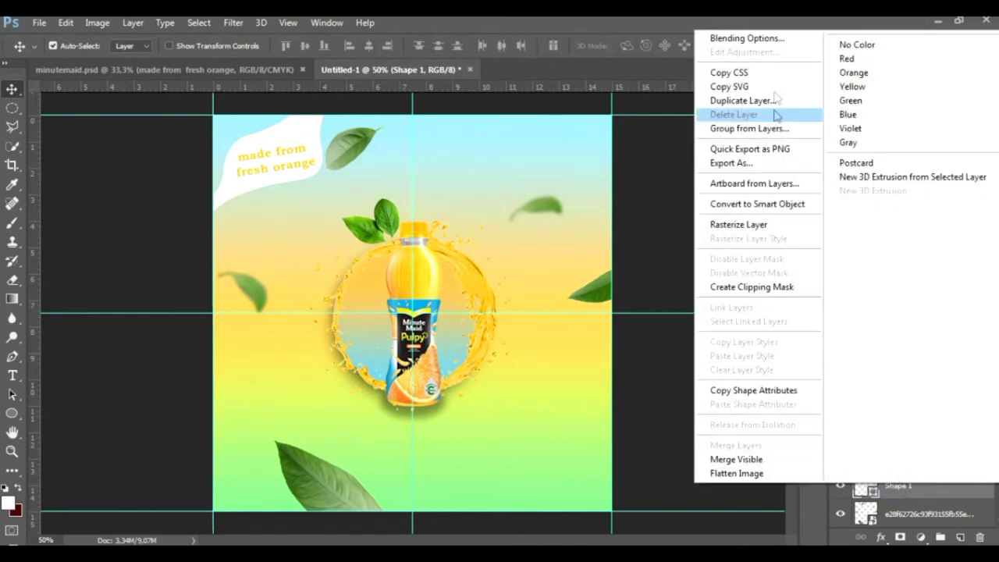
left_click(575, 231)
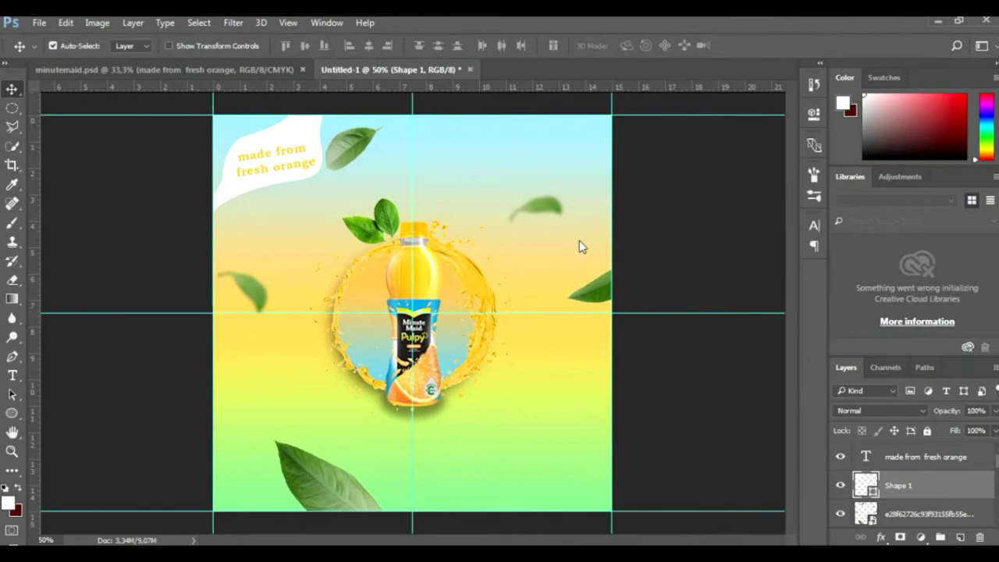
double_click(419, 236)
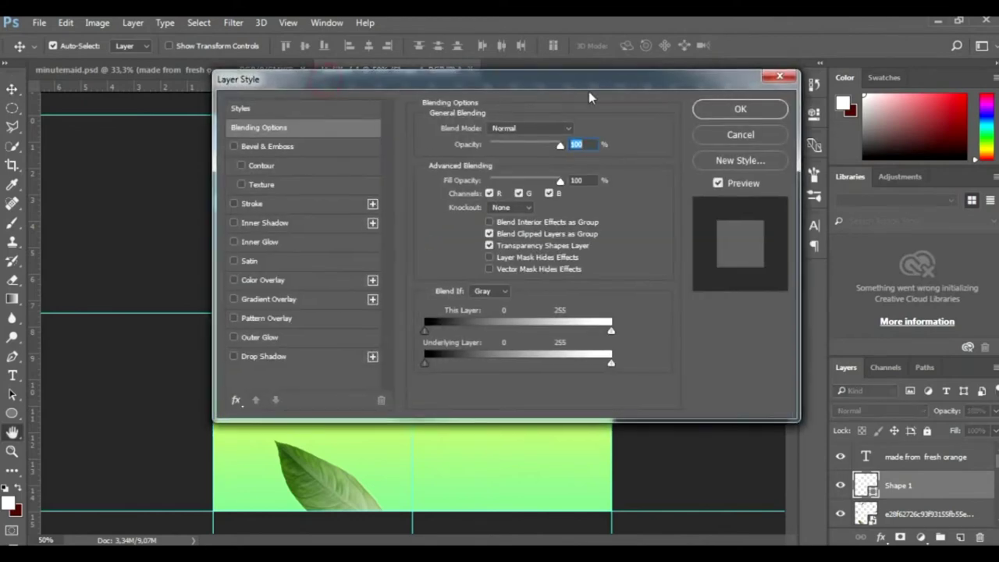
left_click_drag(589, 88, 872, 101)
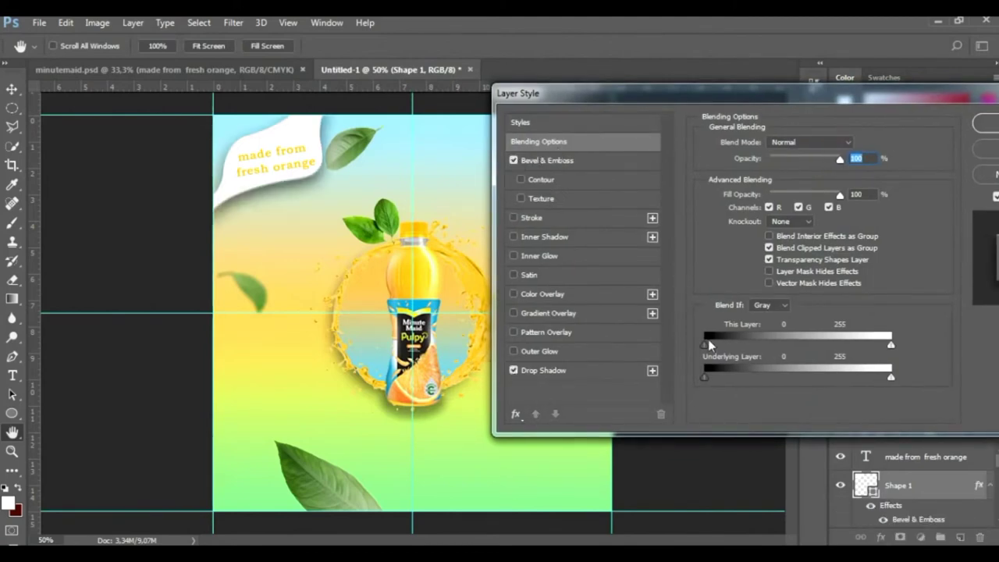
left_click(546, 370)
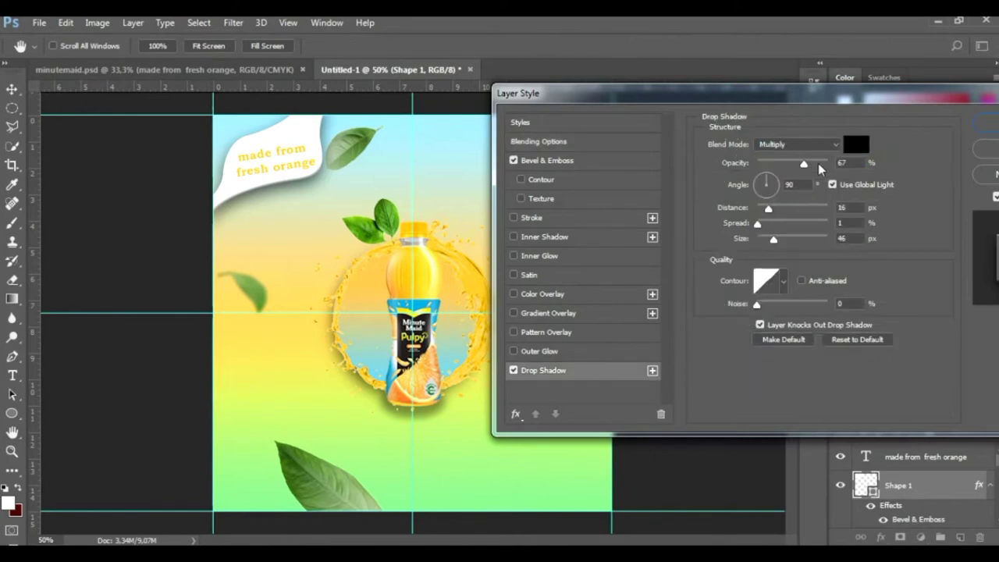
left_click(802, 165)
left_click_drag(802, 166, 778, 164)
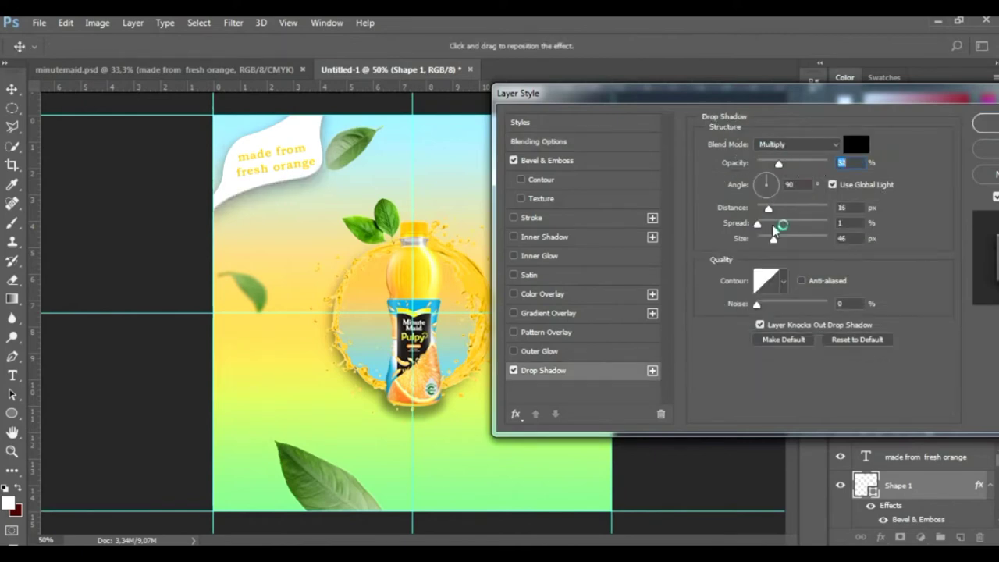
left_click_drag(768, 211, 762, 209)
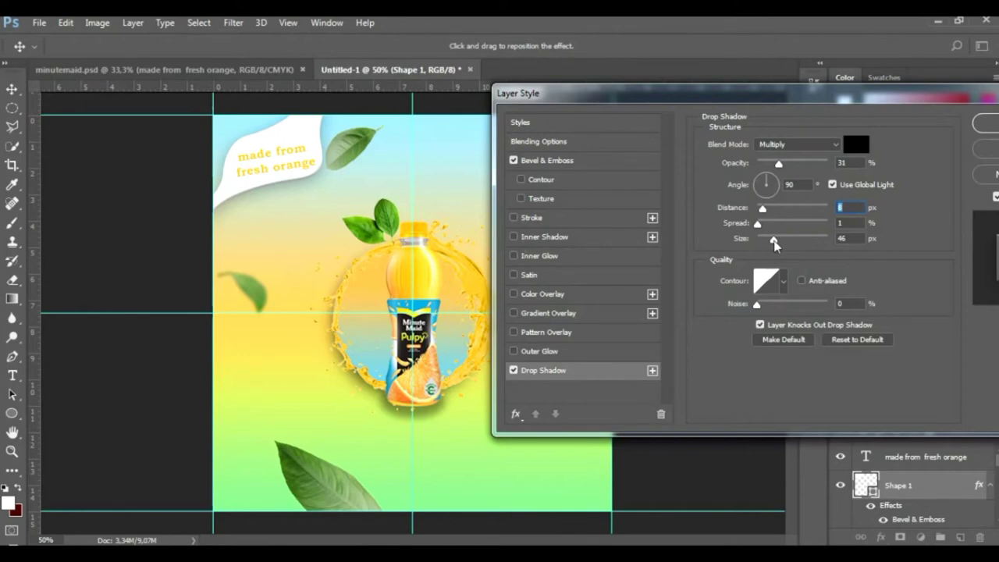
left_click_drag(773, 241, 756, 241)
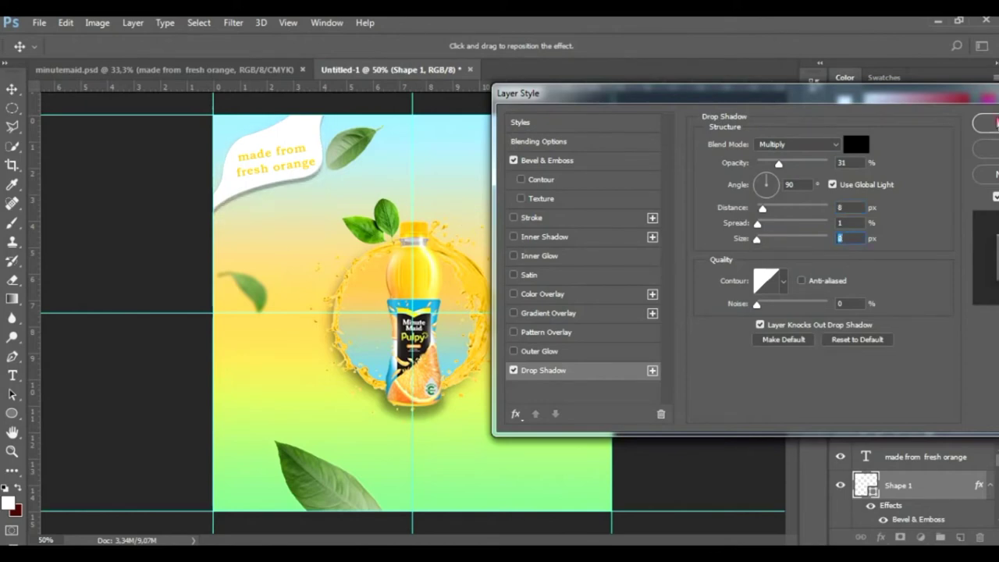
left_click(991, 123)
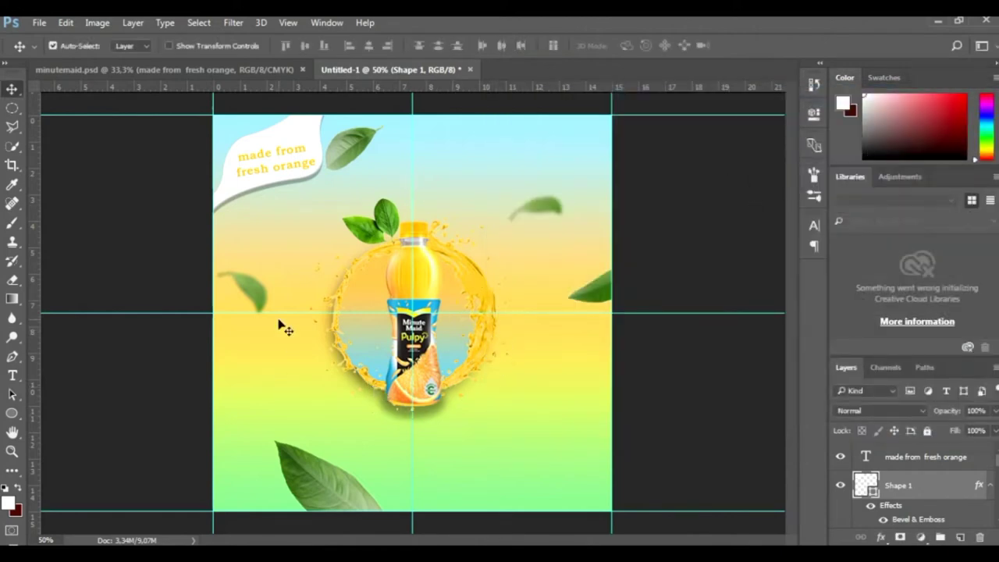
Pick the jeruk orange image in the poster images folder and switch back to Photoshop
left_click(257, 496)
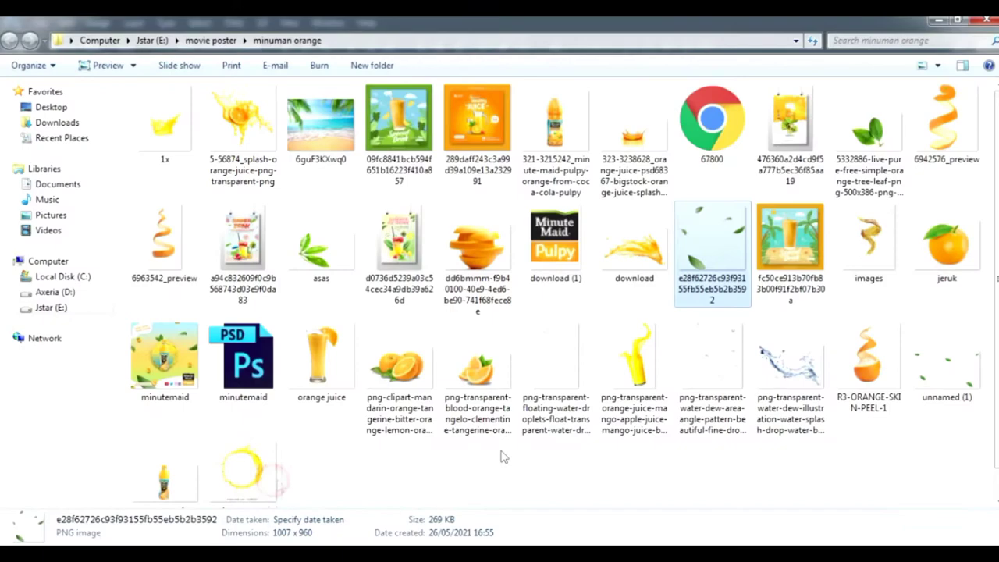
left_click(948, 261)
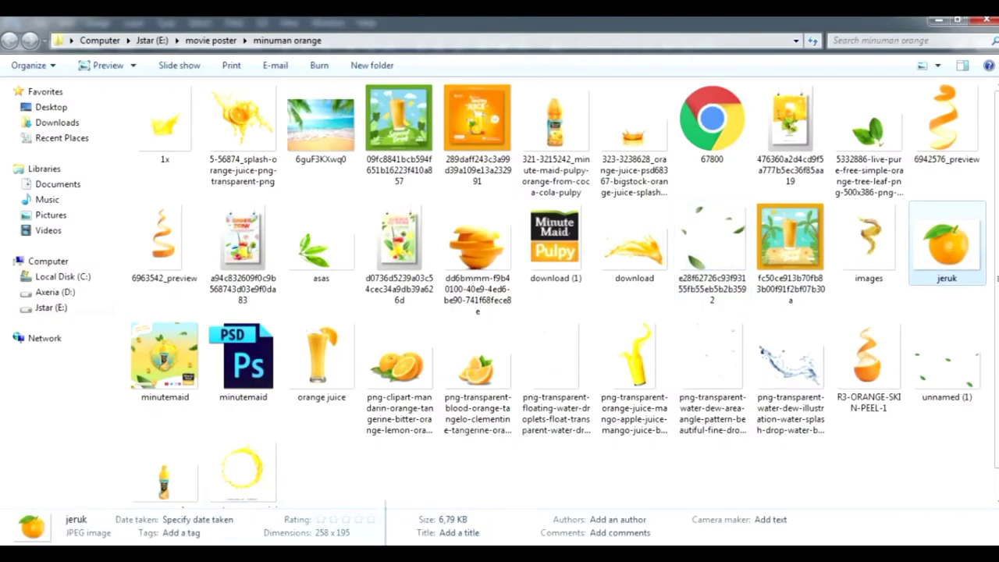
key("alt+Tab")
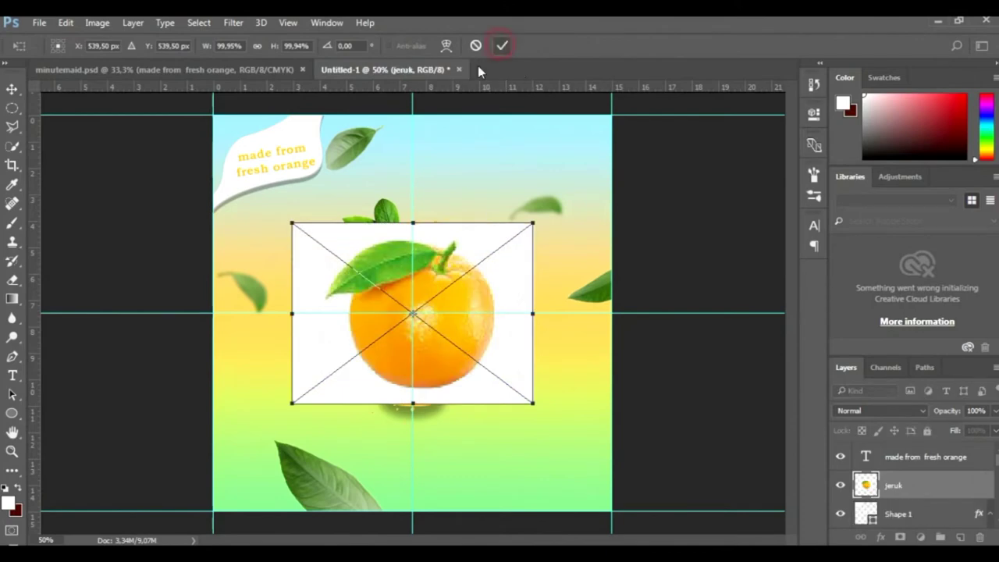
Commit the placed jeruk image and cut the orange with its leaf onto Layer 2
key("Return")
left_click(13, 146)
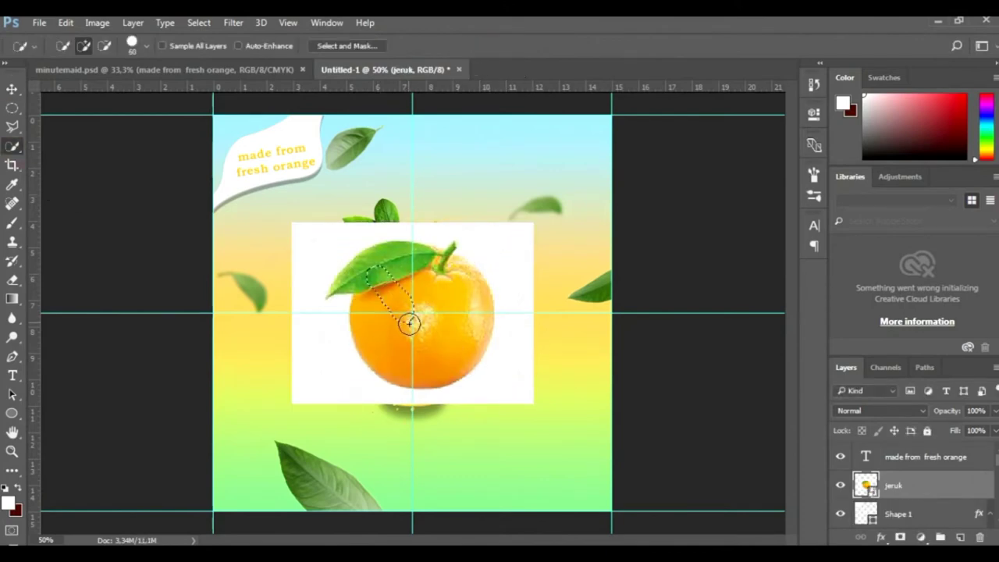
mouse_move(384, 286)
left_mouse_down()
mouse_move(447, 264)
mouse_move(465, 278)
left_mouse_up()
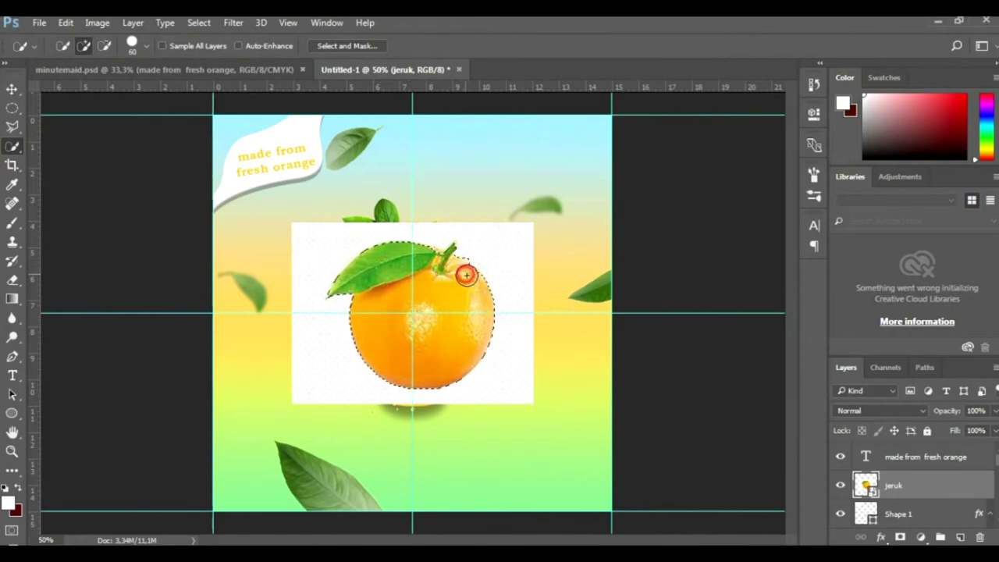
left_click_drag(465, 278, 452, 315)
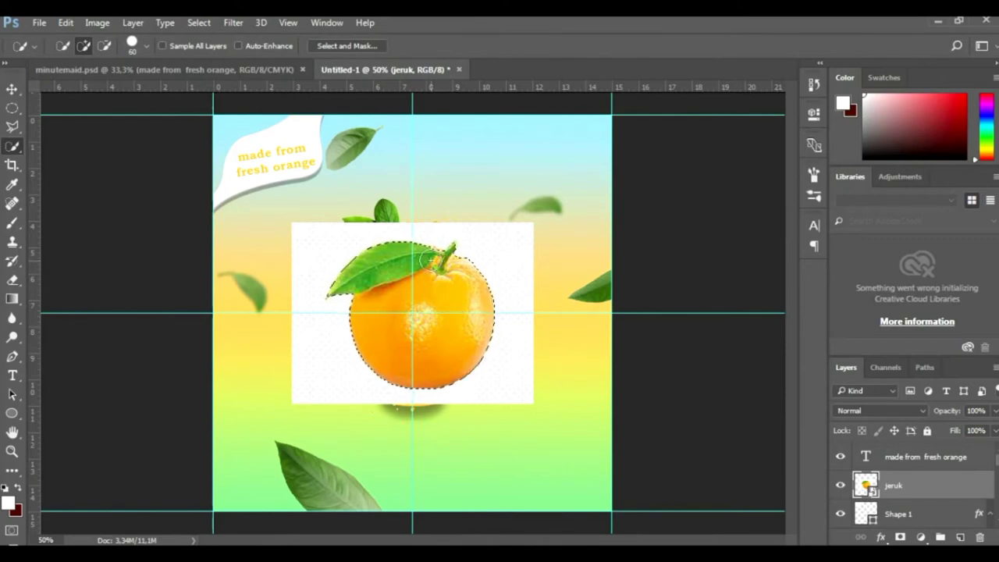
key("ctrl+j")
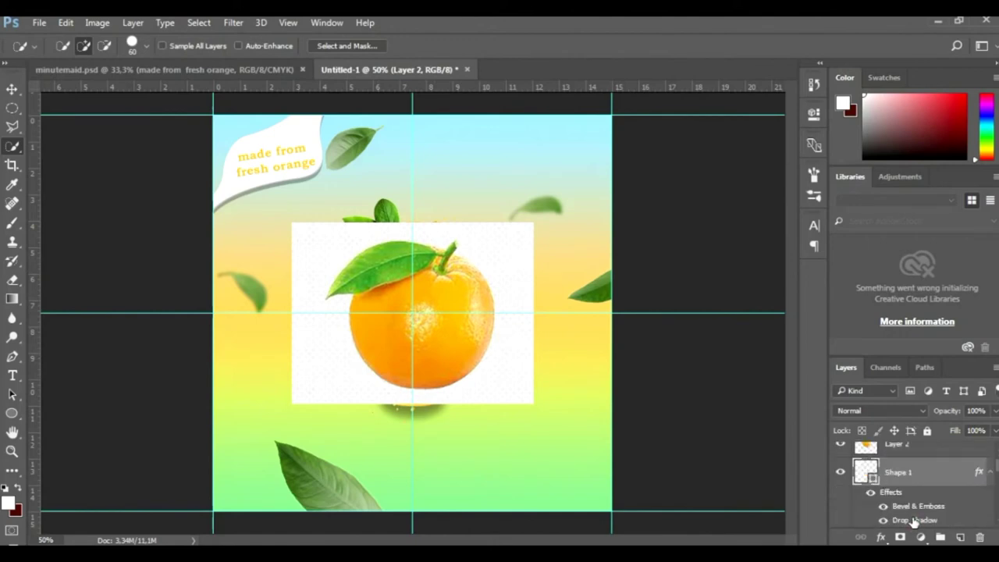
Shrink the Layer 2 orange to about 21.5% and place it near the top above the bottle
key("v")
left_click_drag(439, 344, 326, 423)
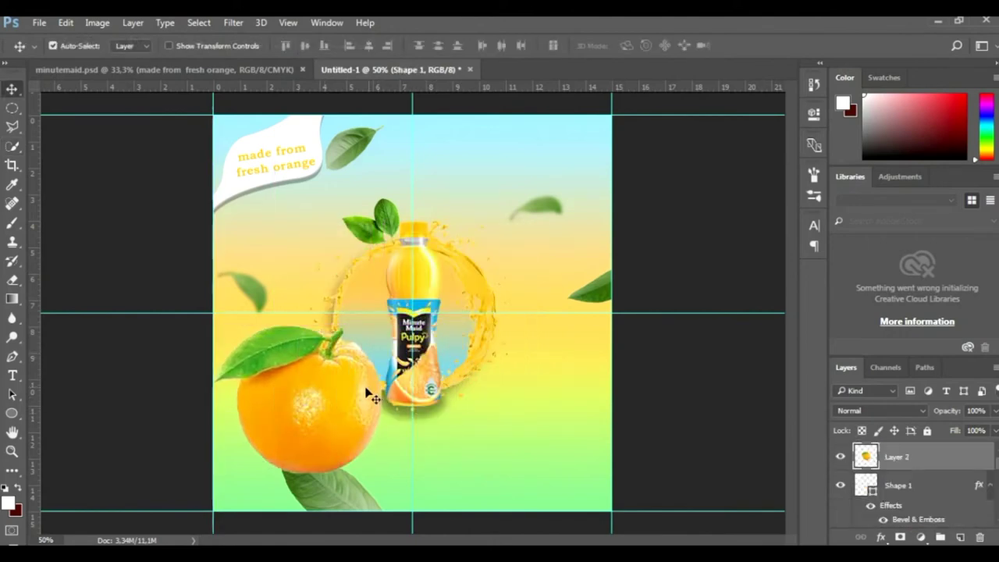
key("ctrl+t")
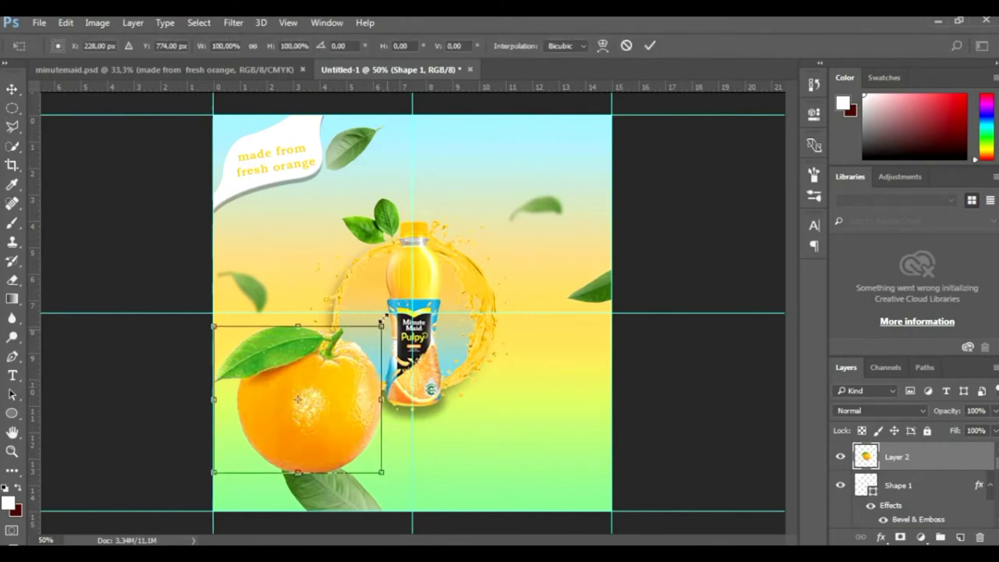
mouse_move(383, 321)
left_mouse_down()
mouse_move(317, 383)
mouse_move(473, 179)
mouse_move(456, 170)
left_mouse_up()
key("Return")
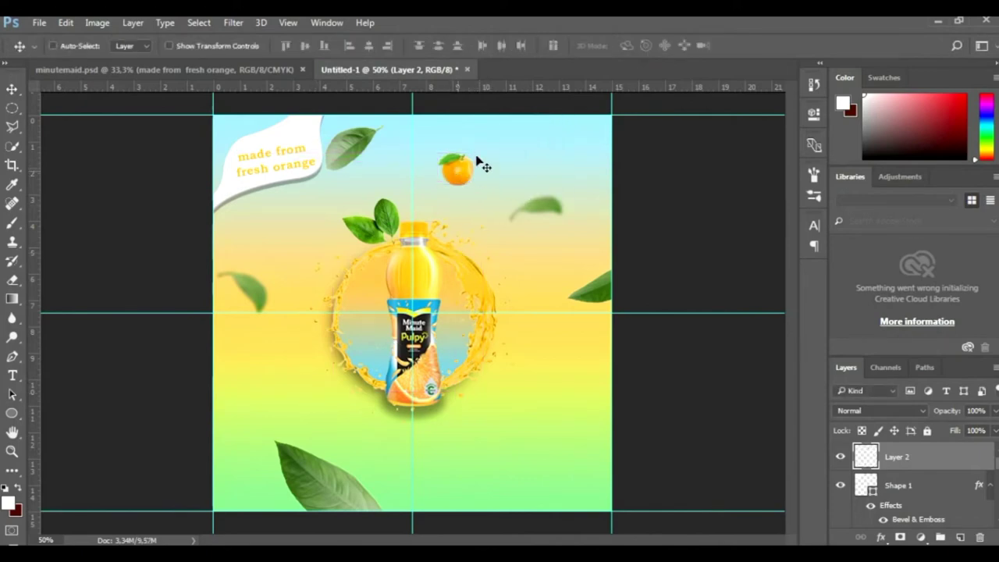
Shrink the small orange further, then duplicate it and tilt the copy slightly
key("ctrl+t")
left_click_drag(473, 153, 469, 158)
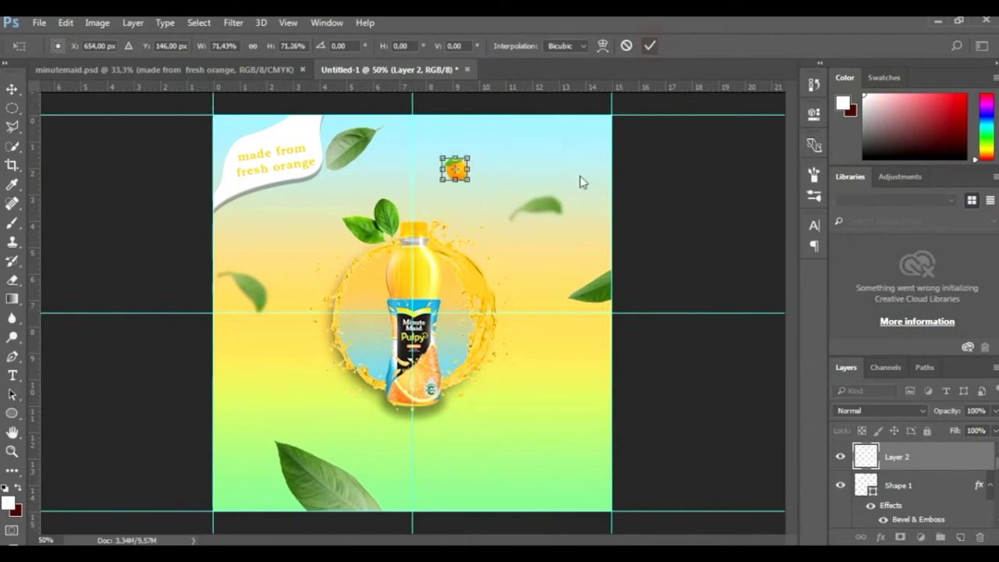
key("Return")
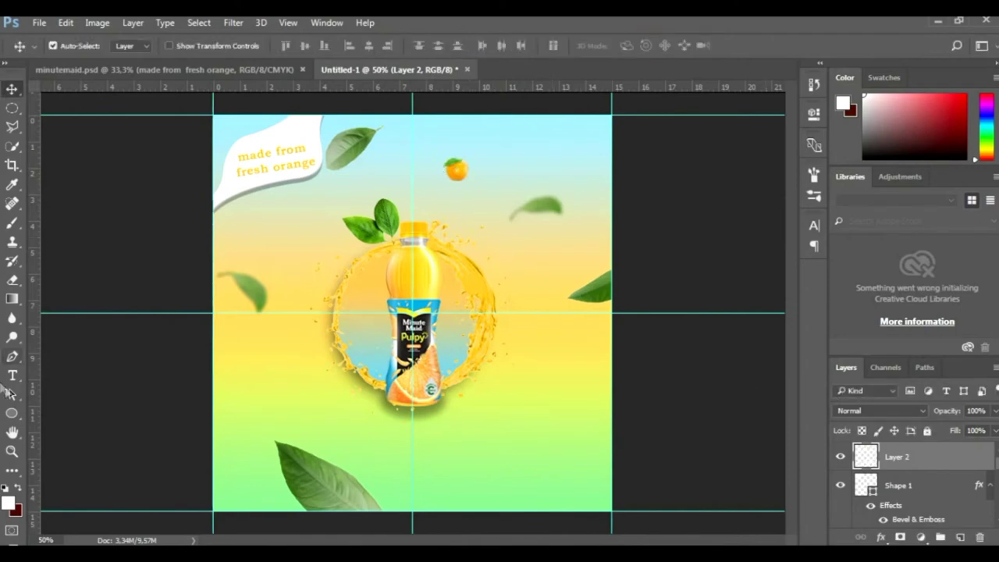
left_click_drag(461, 172, 555, 379)
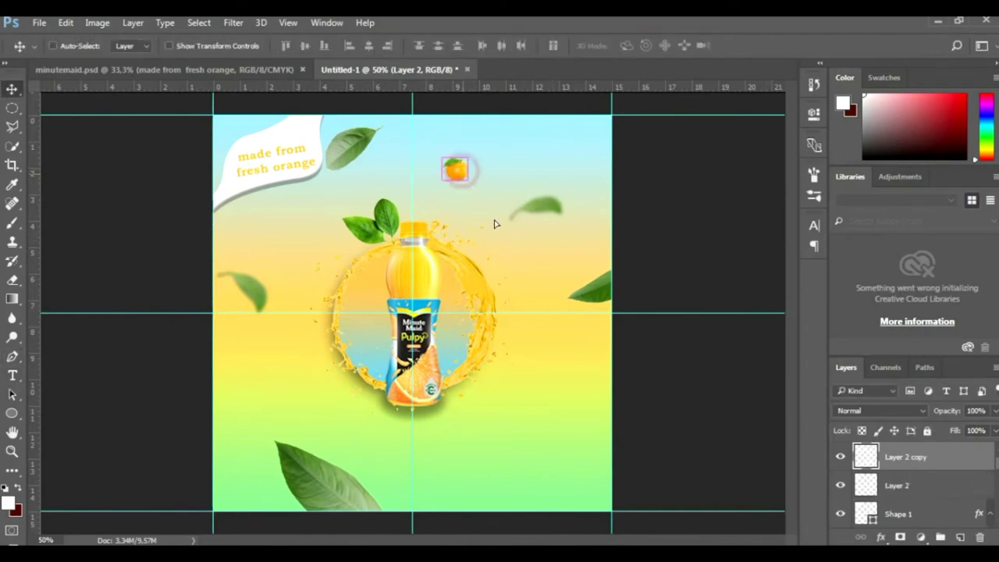
left_click(555, 379, "alt")
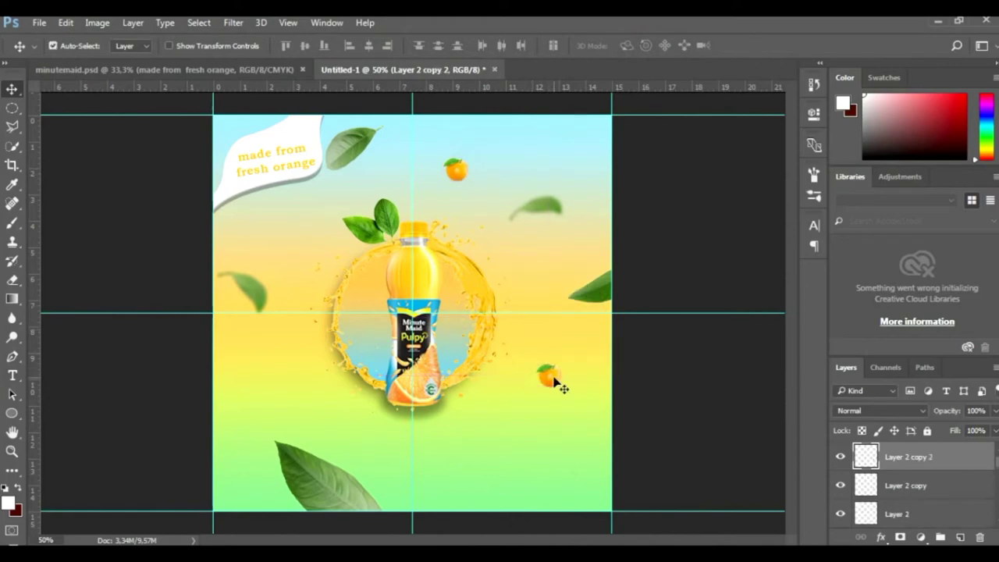
key("ctrl+t")
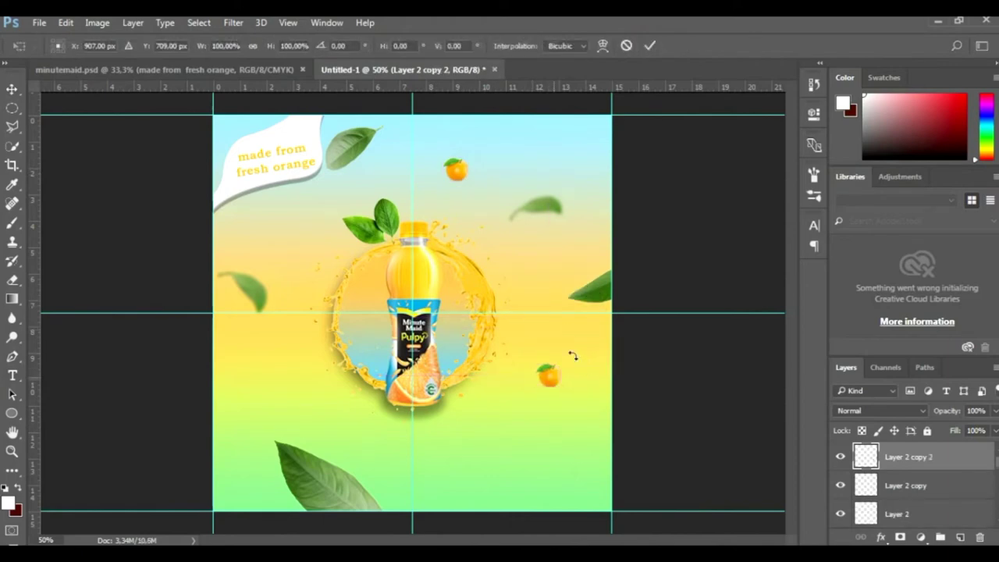
mouse_move(576, 355)
left_mouse_down()
mouse_move(581, 390)
mouse_move(466, 380)
left_mouse_up()
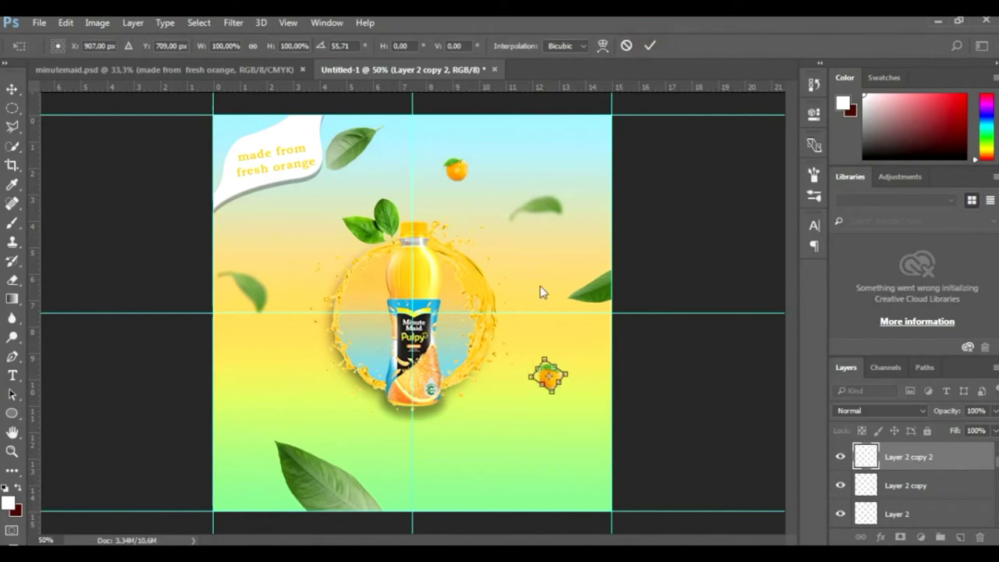
Place orange copies left, right, upper-left and top of the bottle, nudging the right and top ones
left_click_drag(546, 377, 261, 387)
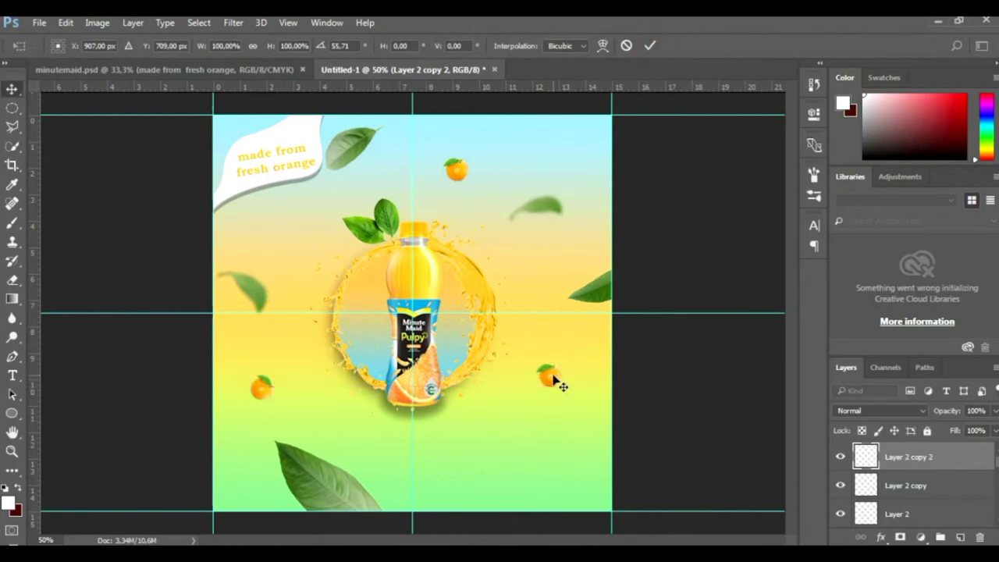
left_click_drag(555, 382, 438, 488)
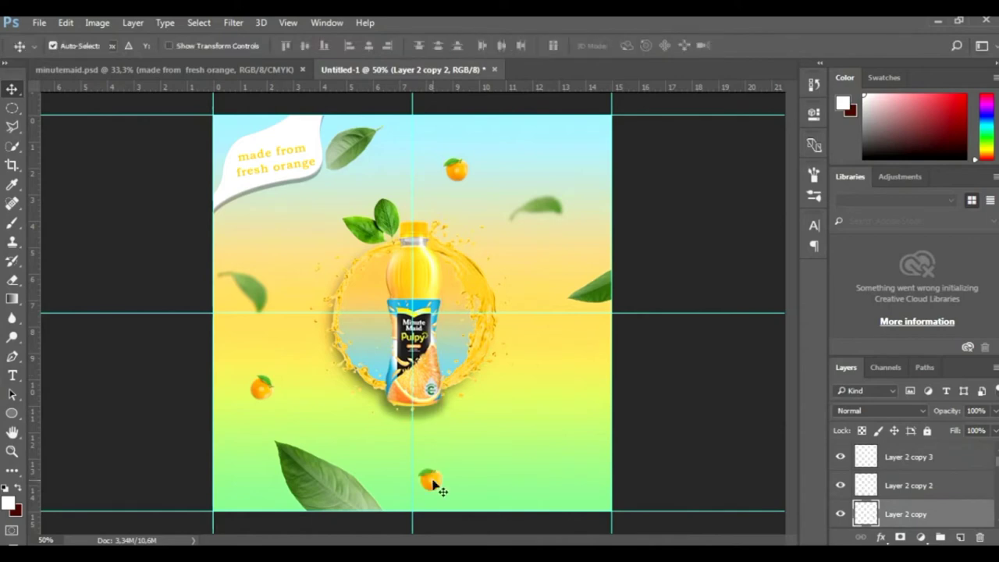
left_click_drag(444, 472, 577, 373)
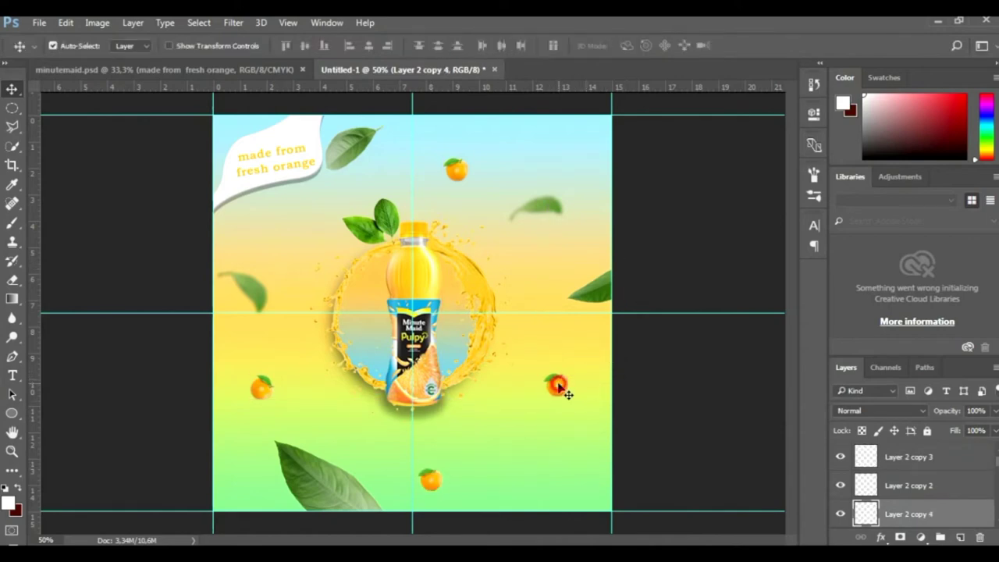
left_click_drag(559, 388, 291, 228)
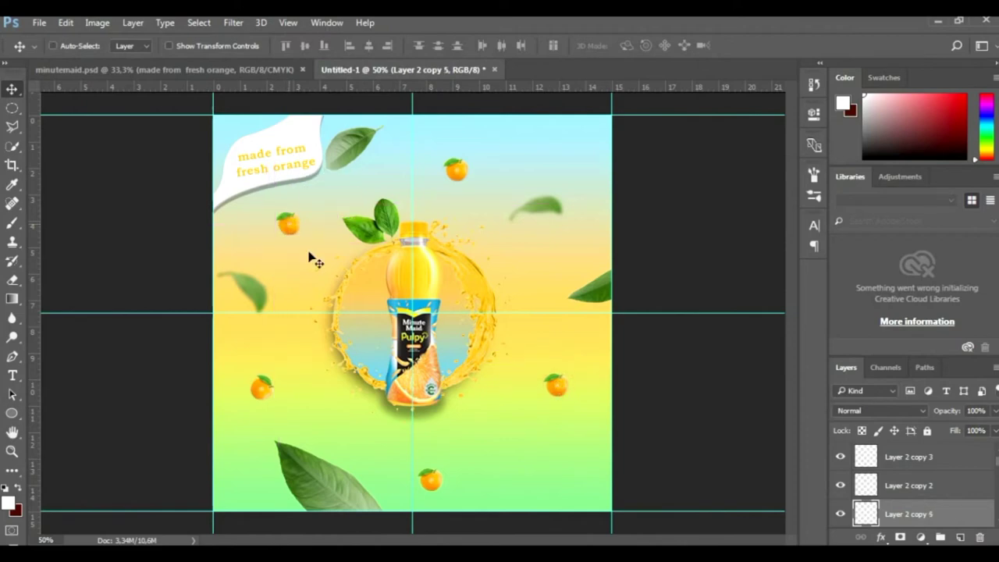
left_click_drag(569, 391, 578, 394)
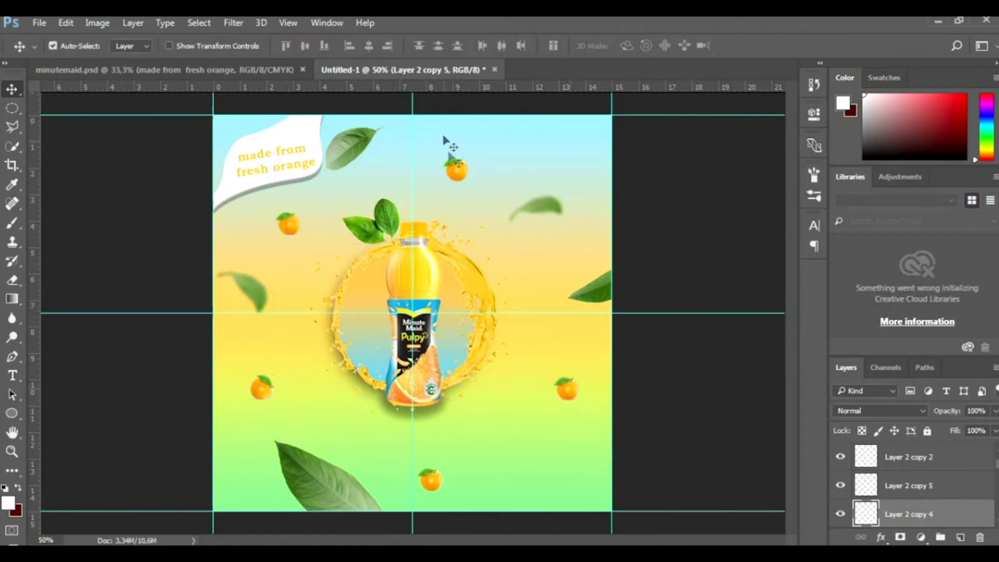
left_click_drag(457, 166, 481, 157)
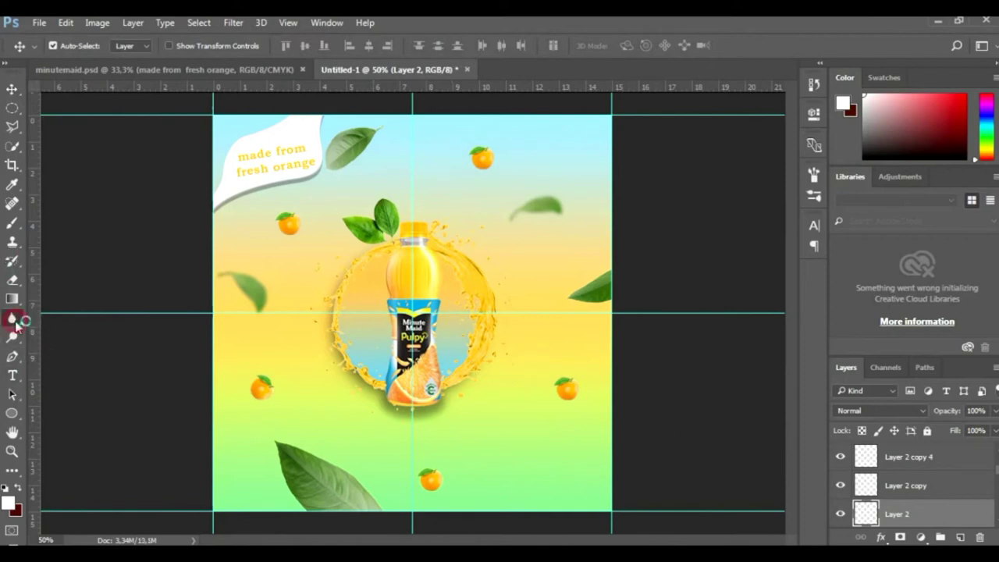
Blur the left orange with a smaller Blur brush
left_click(11, 318)
key("bracketleft")
key("bracketleft")
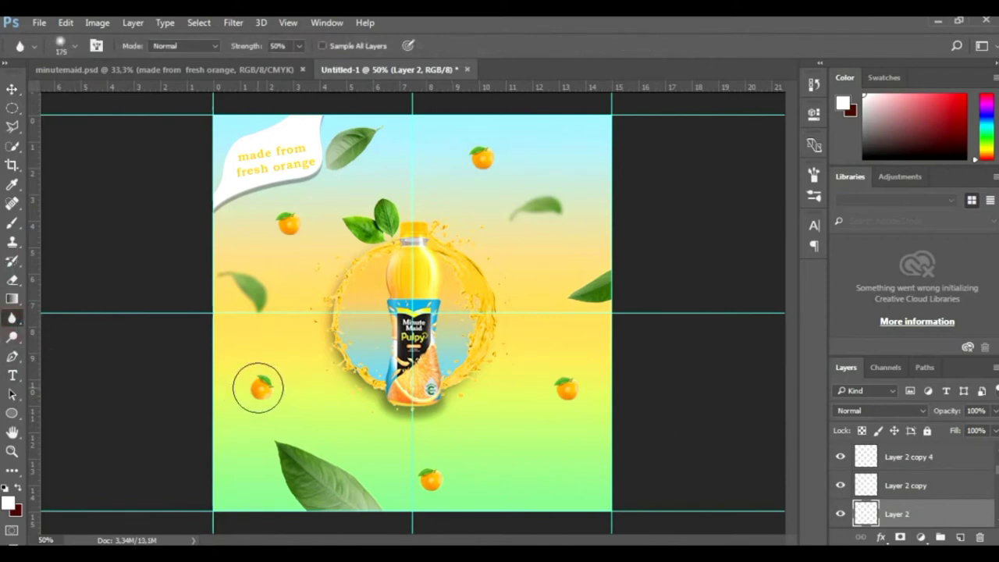
key("v")
left_click(261, 385)
left_click(12, 318)
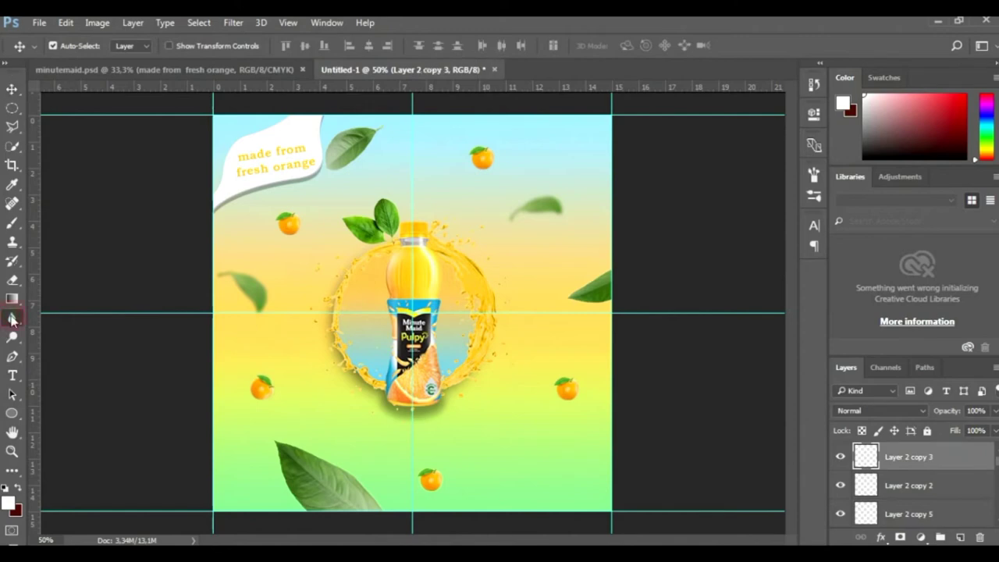
left_click(261, 385)
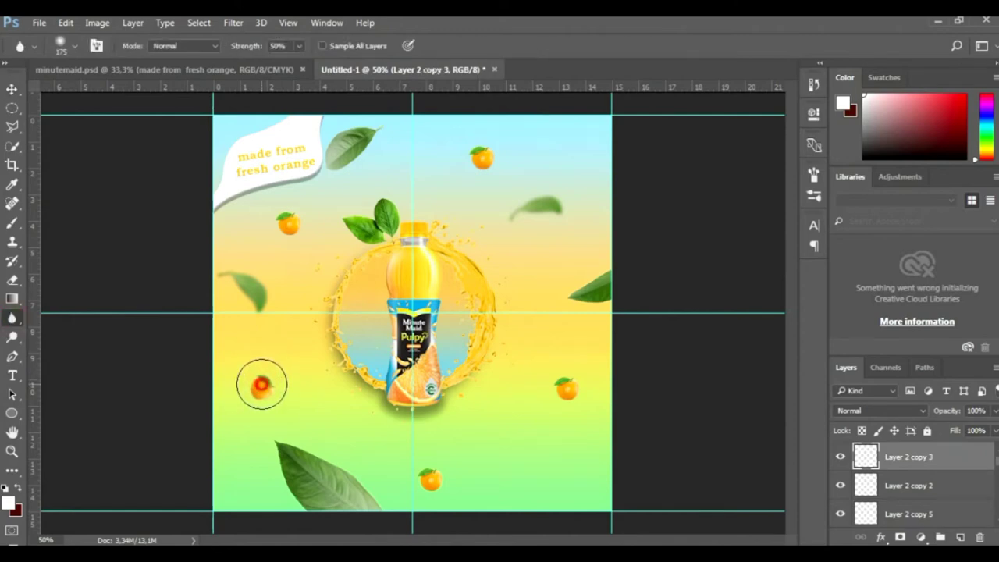
Blur the upper-left and top oranges
key("v")
left_click(292, 225)
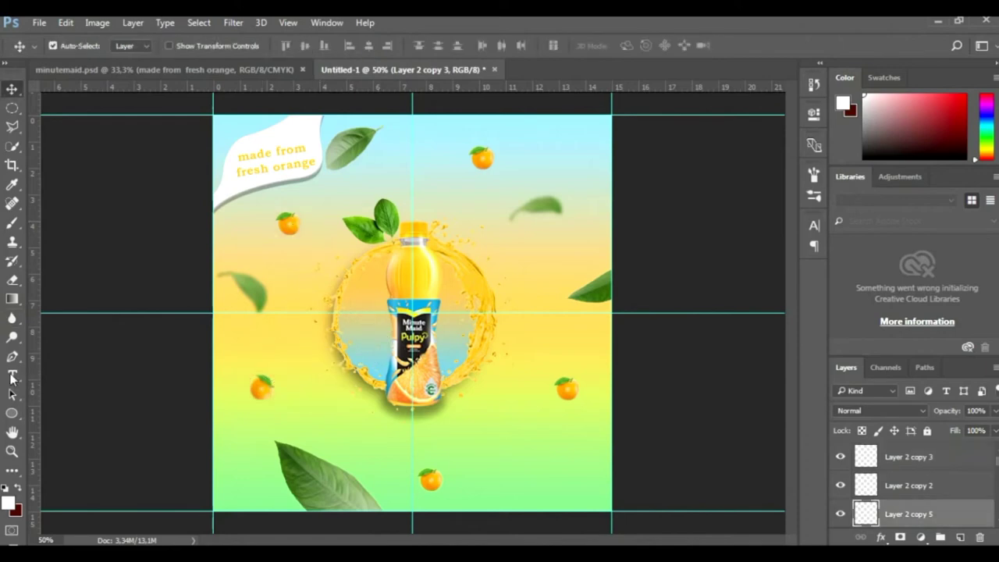
left_click(12, 319)
left_click_drag(287, 222, 288, 220)
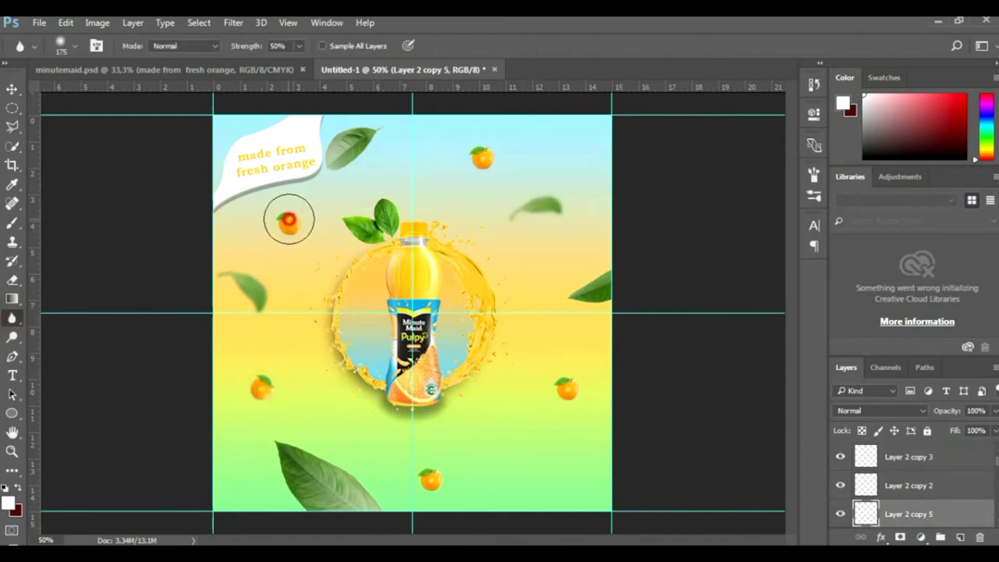
key("v")
left_click(479, 168)
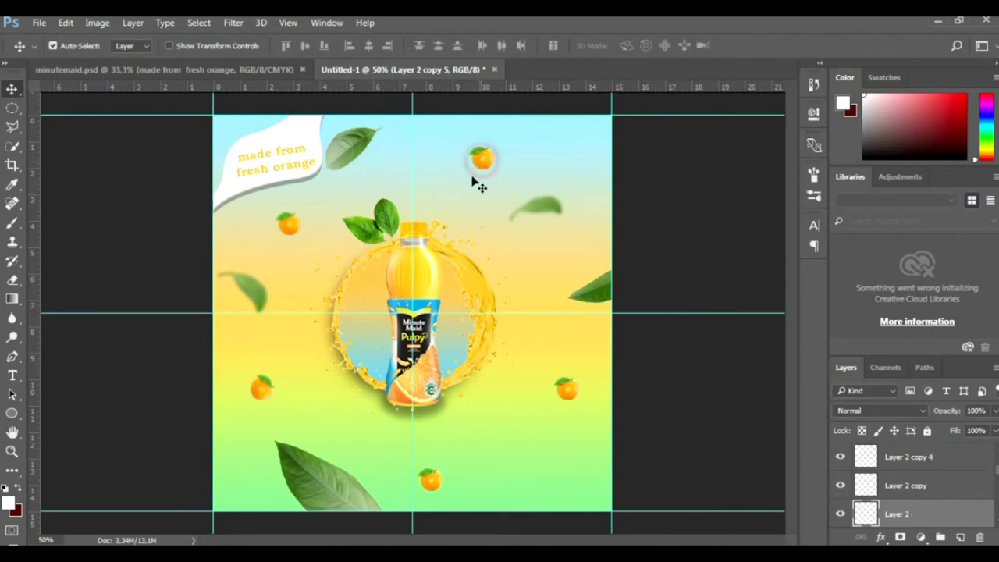
left_click(11, 319)
left_click_drag(480, 160, 484, 157)
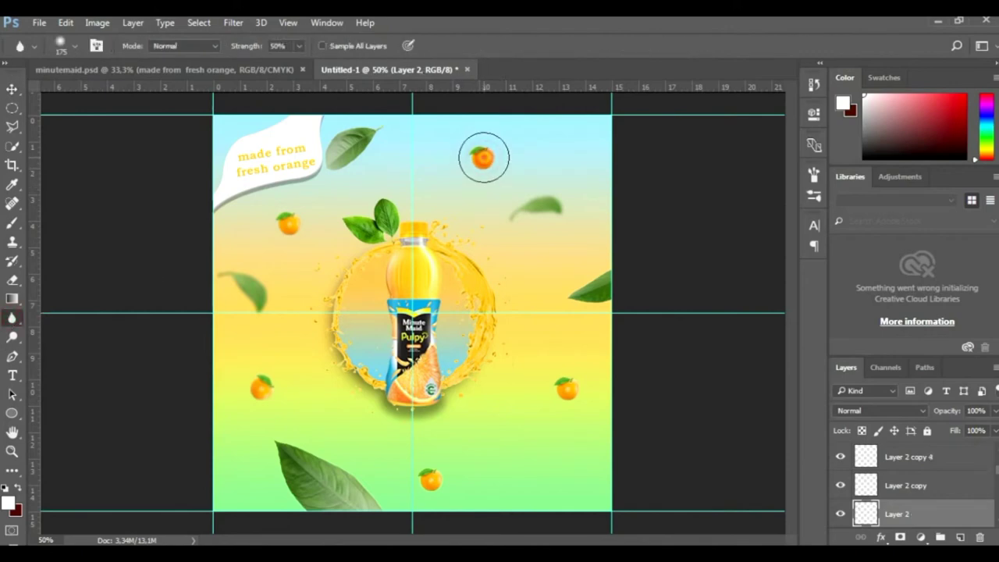
Blur the right-hand and bottom oranges, then show the minutemaid.psd reference poster
key("v")
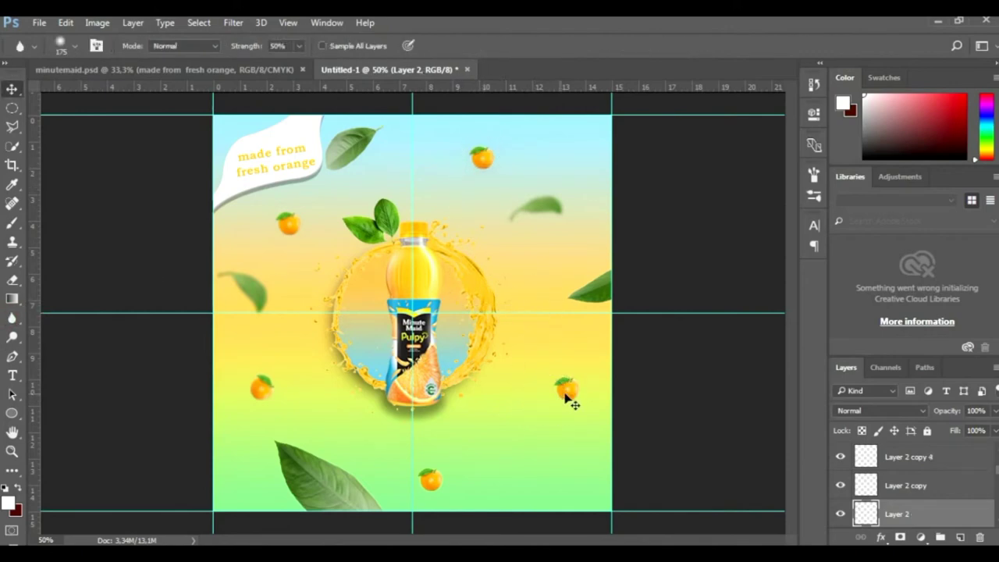
left_click(563, 390)
left_click(11, 318)
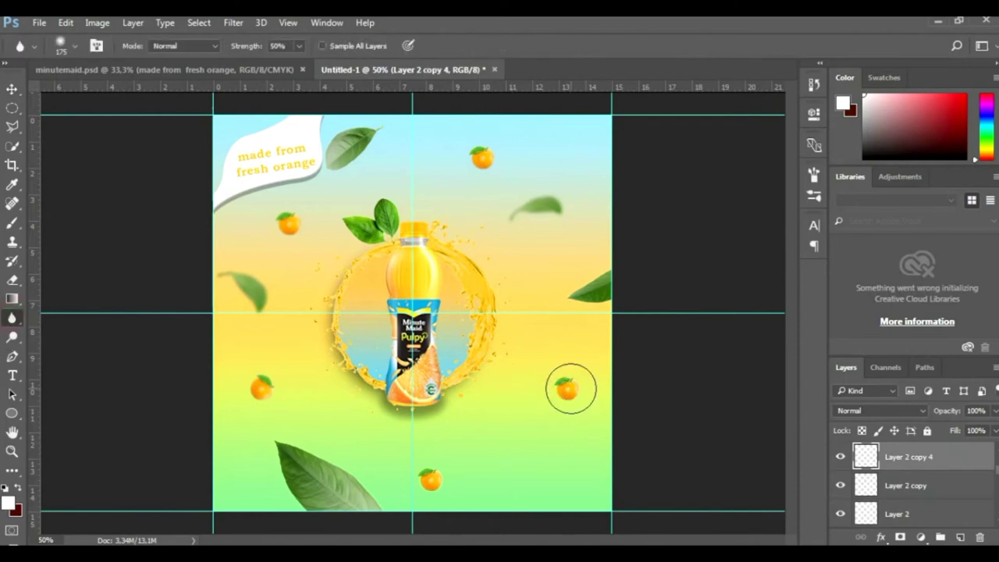
left_click_drag(566, 390, 570, 388)
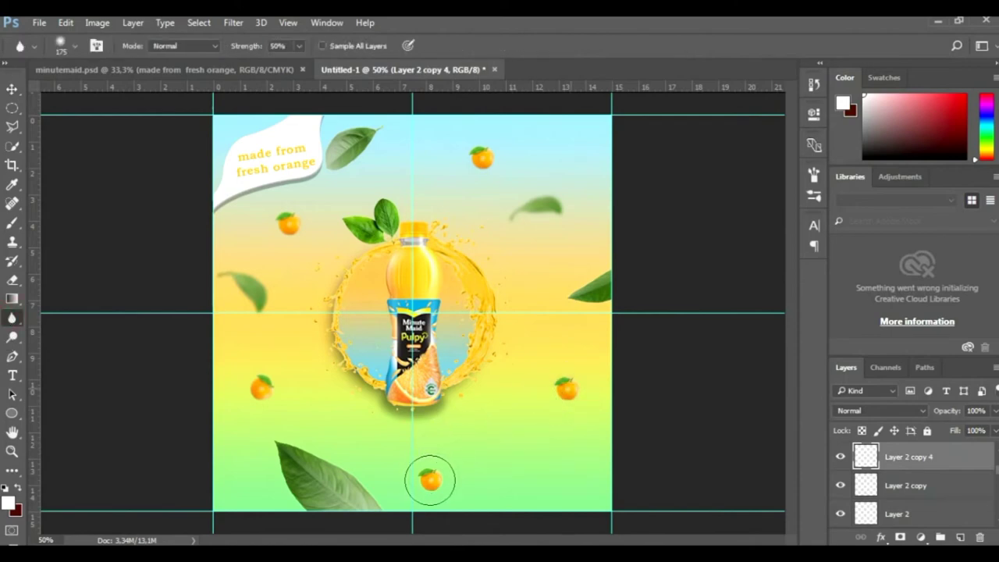
key("v")
left_click(429, 482)
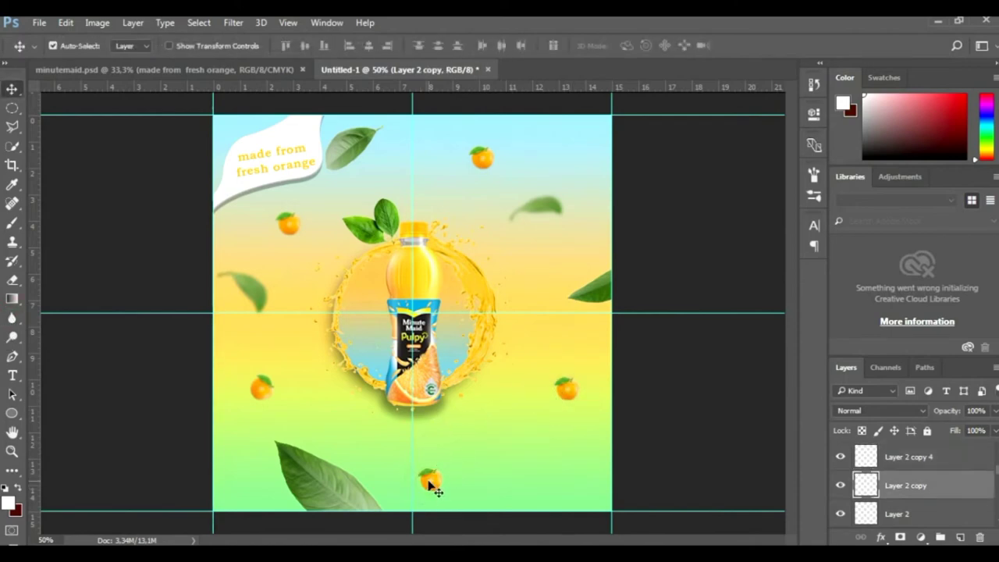
left_click(11, 318)
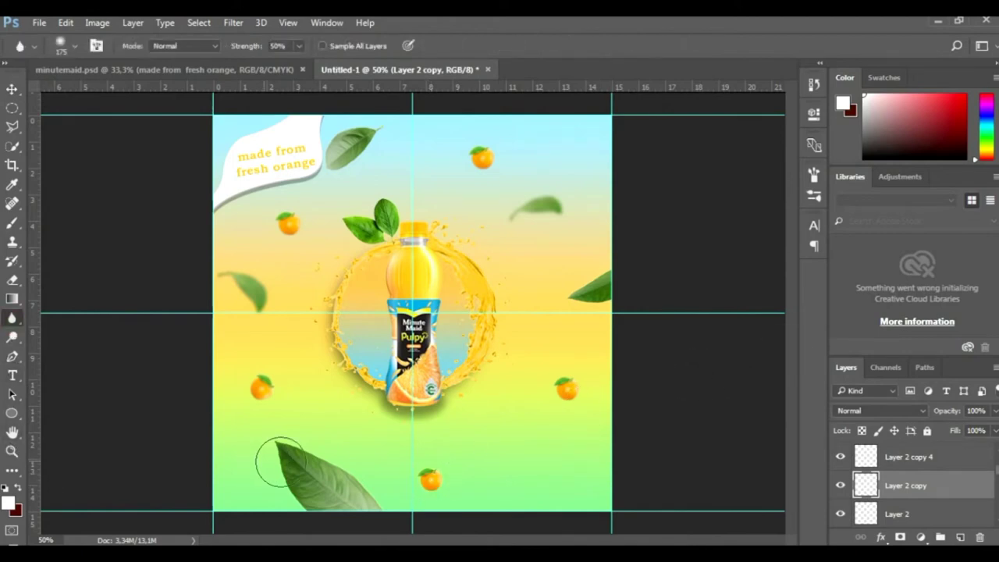
left_click(152, 69)
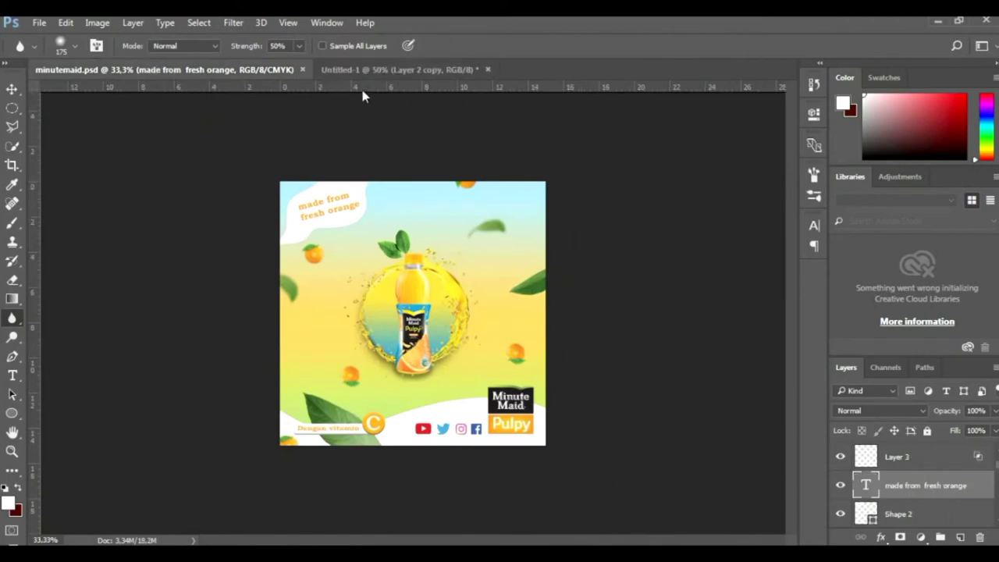
Place the download (1) Minute Maid logo image onto the Untitled-1 poster
left_click(379, 69)
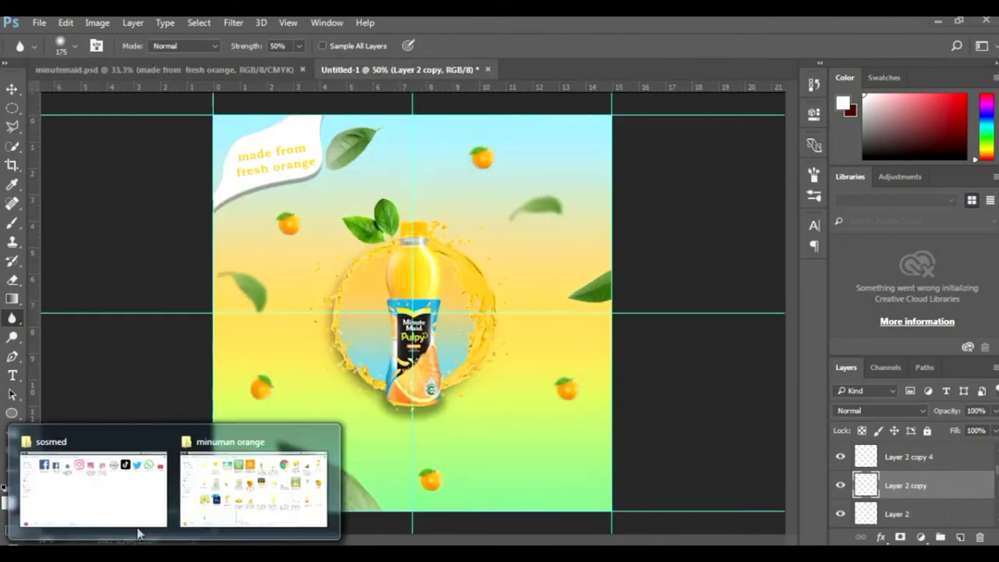
left_click(259, 503)
left_click(550, 238)
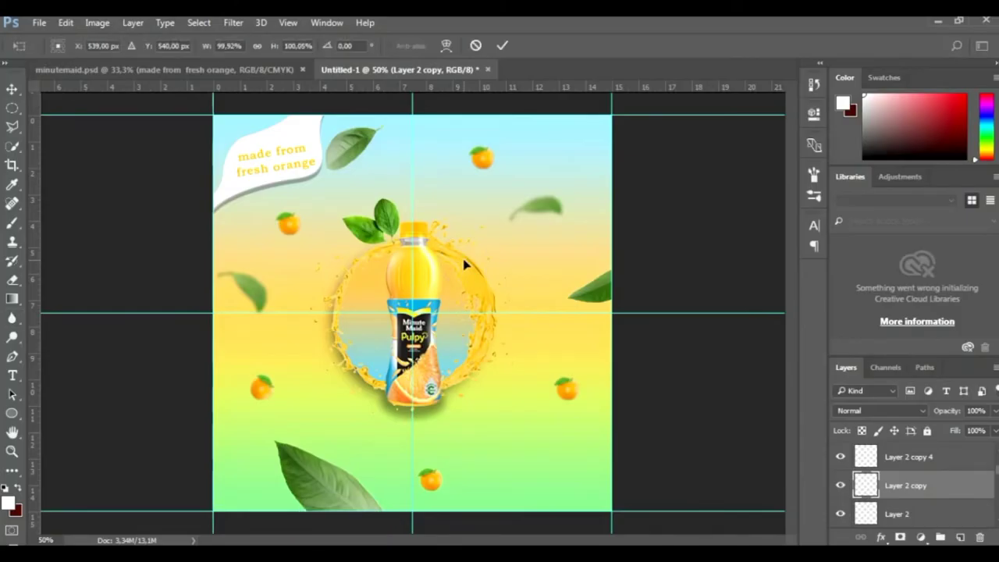
left_click(501, 45)
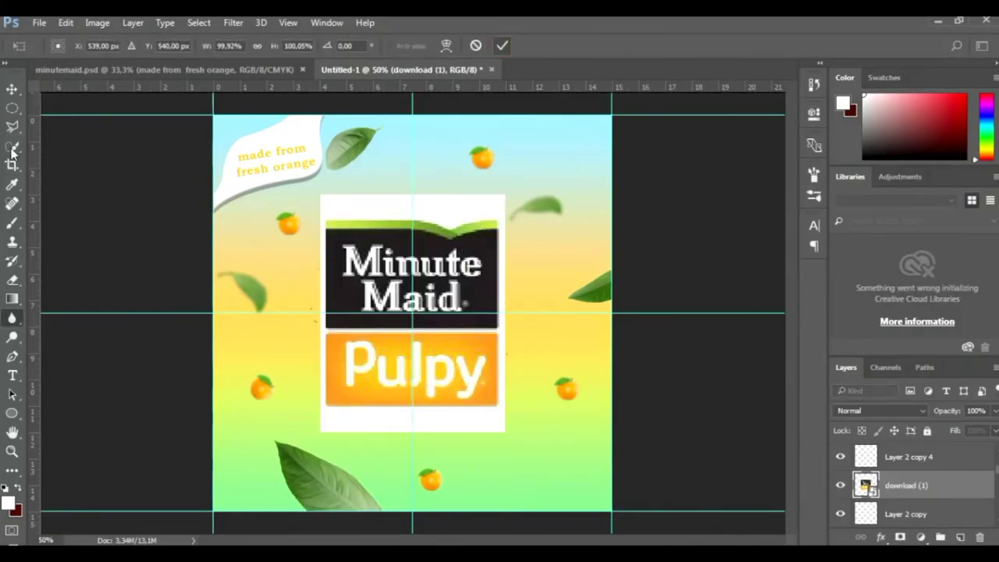
Quick-select the dark Minute Maid and orange Pulpy panels and copy them to a new layer
left_click(12, 147)
left_click_drag(479, 243, 421, 277)
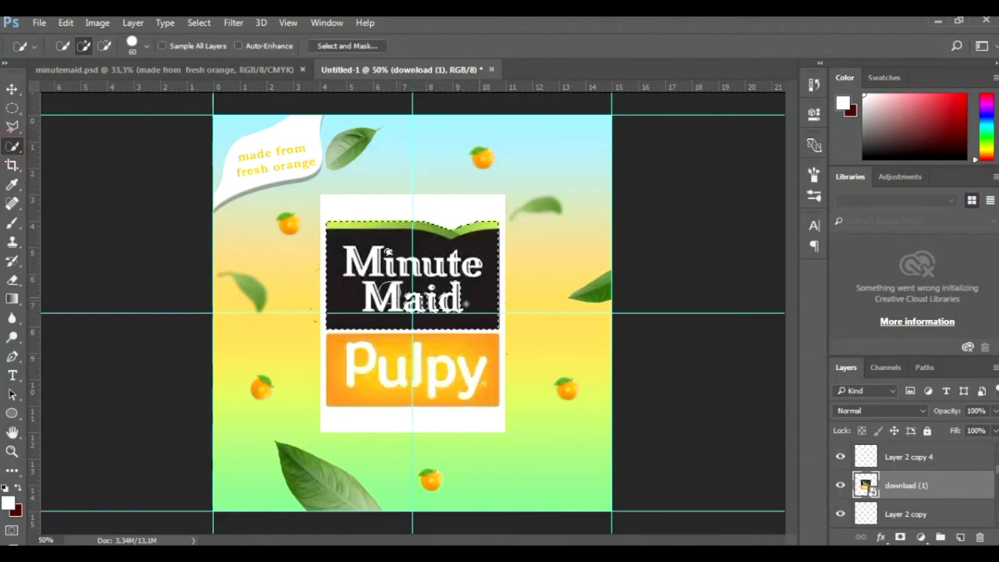
left_click_drag(387, 251, 457, 300)
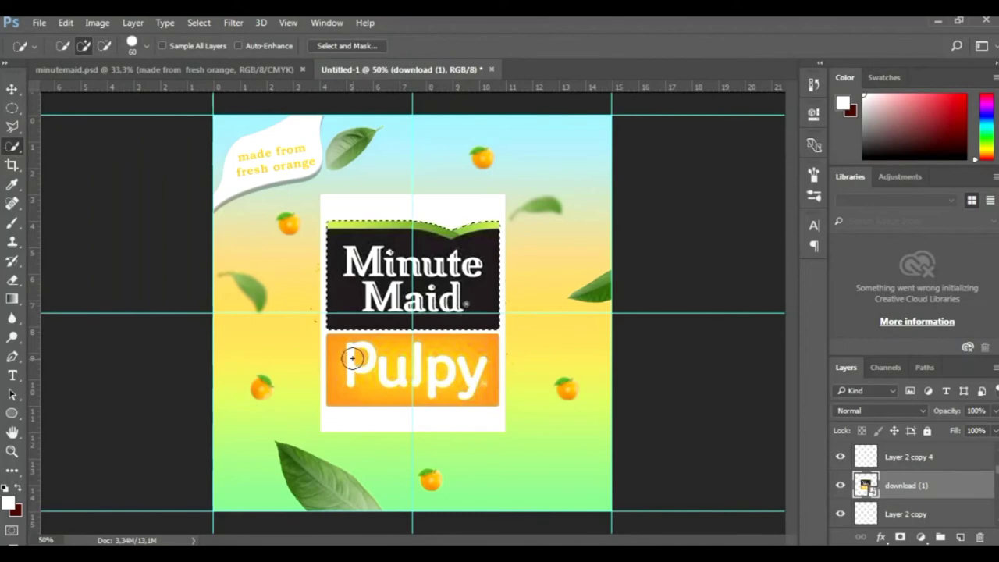
mouse_move(352, 357)
left_mouse_down()
mouse_move(339, 356)
mouse_move(457, 367)
left_mouse_up()
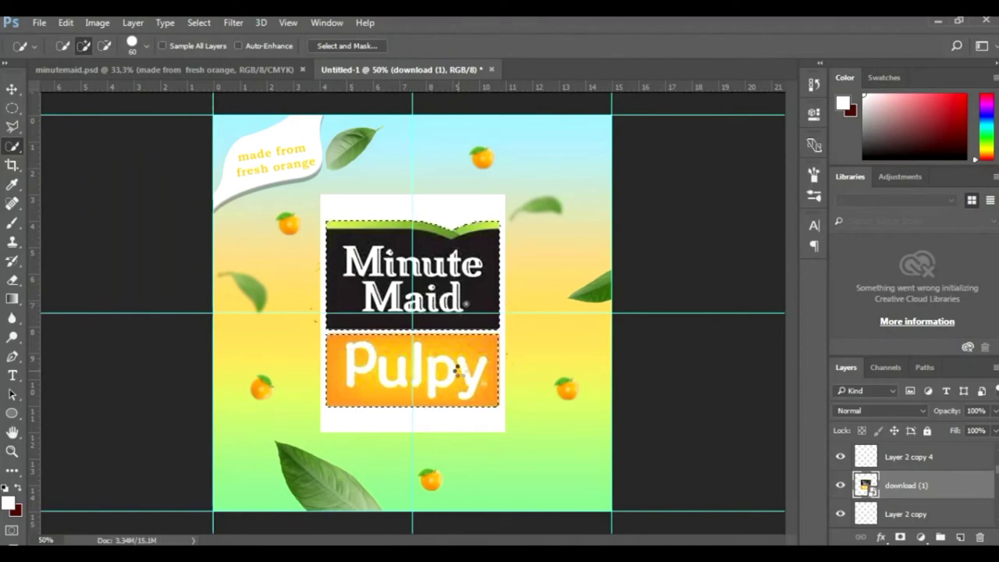
key("ctrl+j")
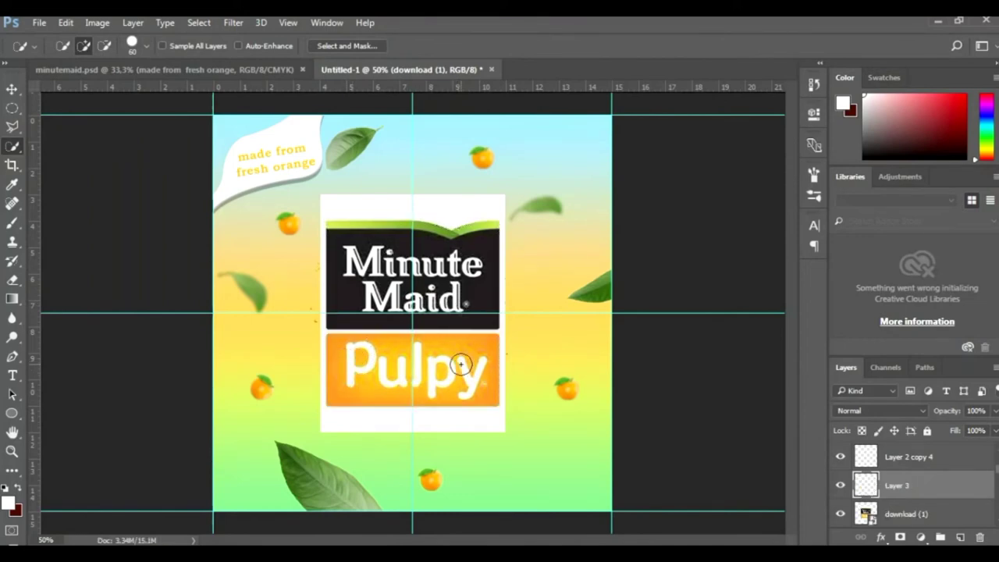
left_click(877, 504)
Delete the white-backed logo, shrink the cut-out logo to about 35%, and place it bottom-right
key("Delete")
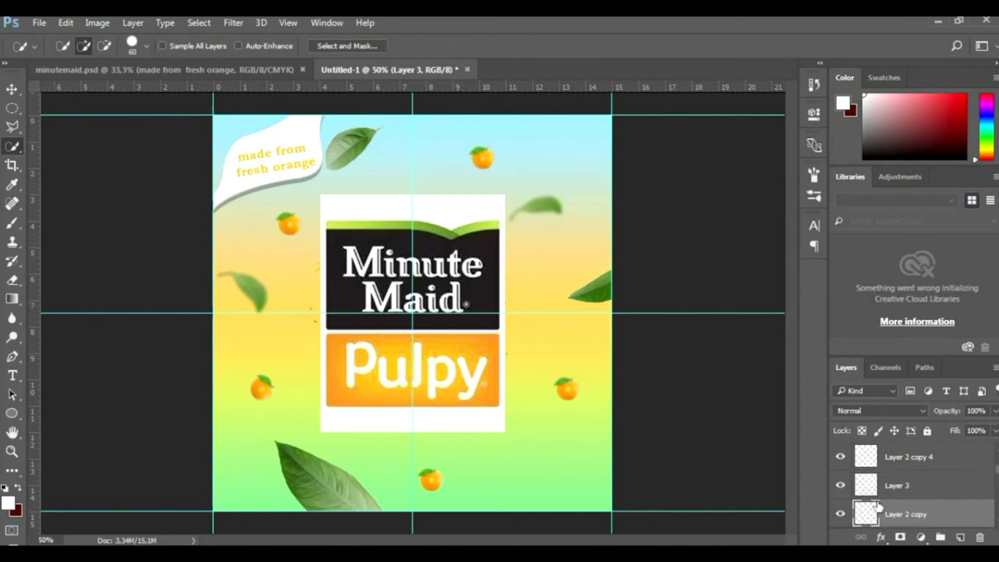
key("v")
left_click(455, 267)
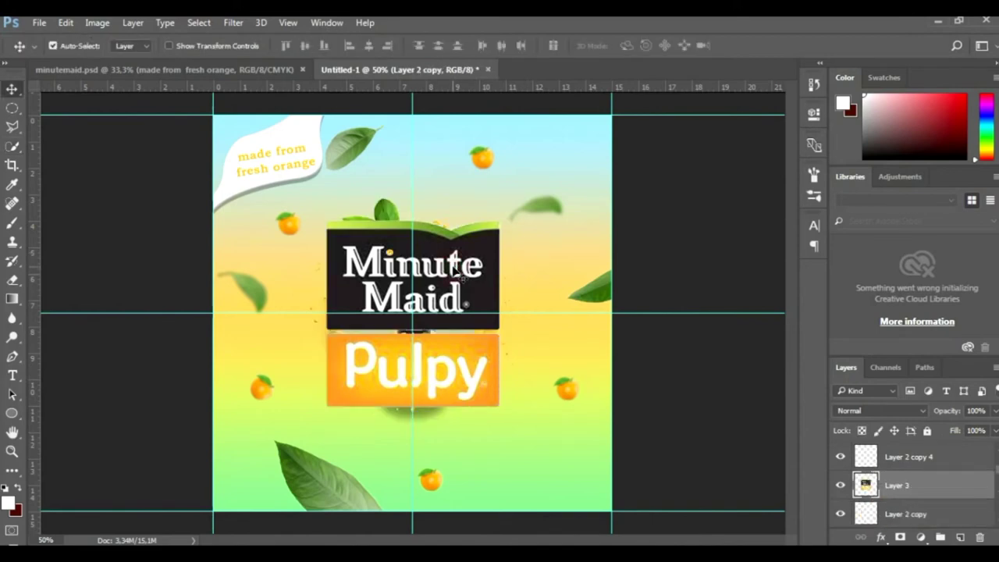
key("ctrl+t")
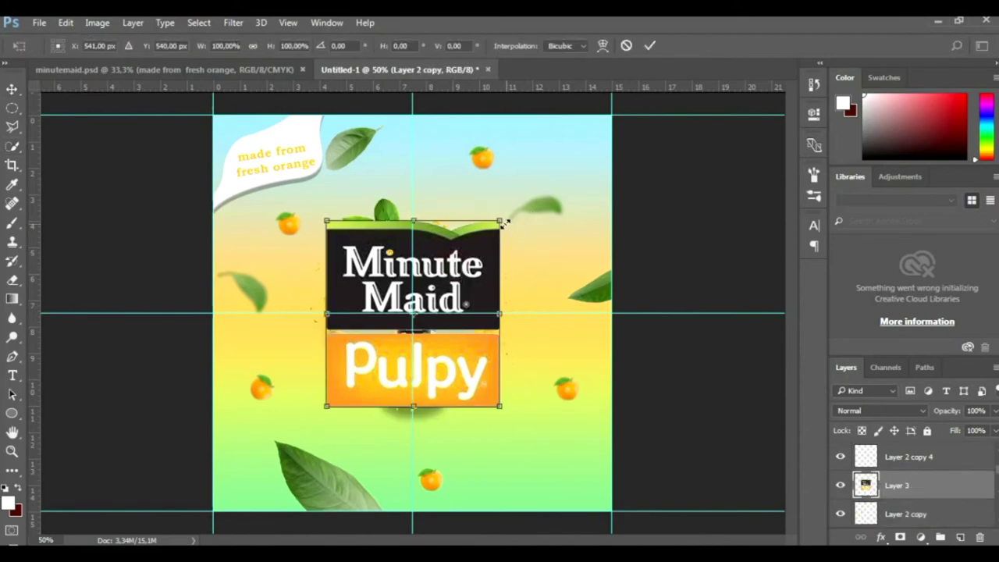
mouse_move(499, 220)
left_mouse_down()
mouse_move(433, 292)
mouse_move(581, 443)
mouse_move(595, 423)
left_mouse_up()
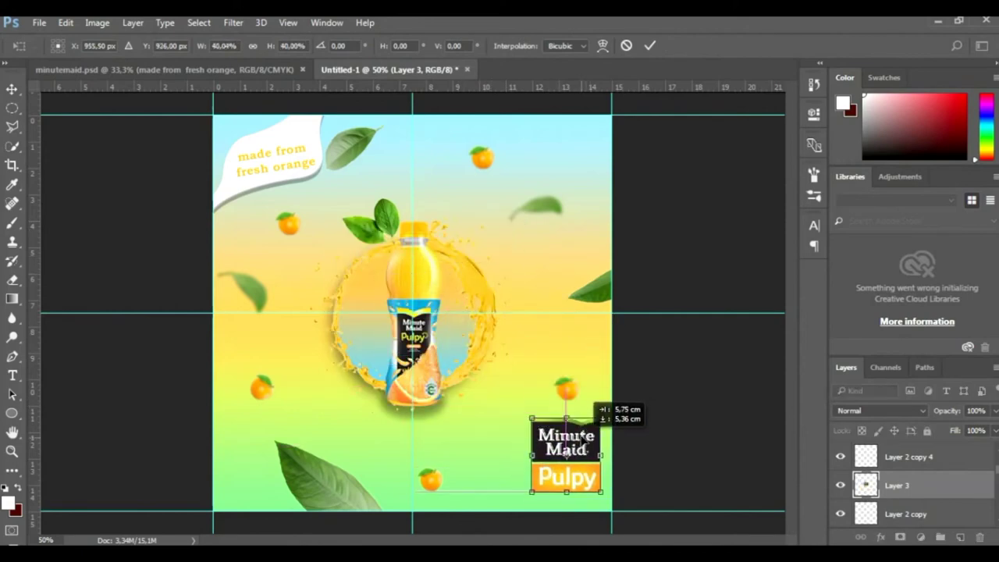
left_click(652, 46)
mouse_move(586, 437)
left_mouse_down()
mouse_move(576, 479)
mouse_move(601, 453)
left_mouse_up()
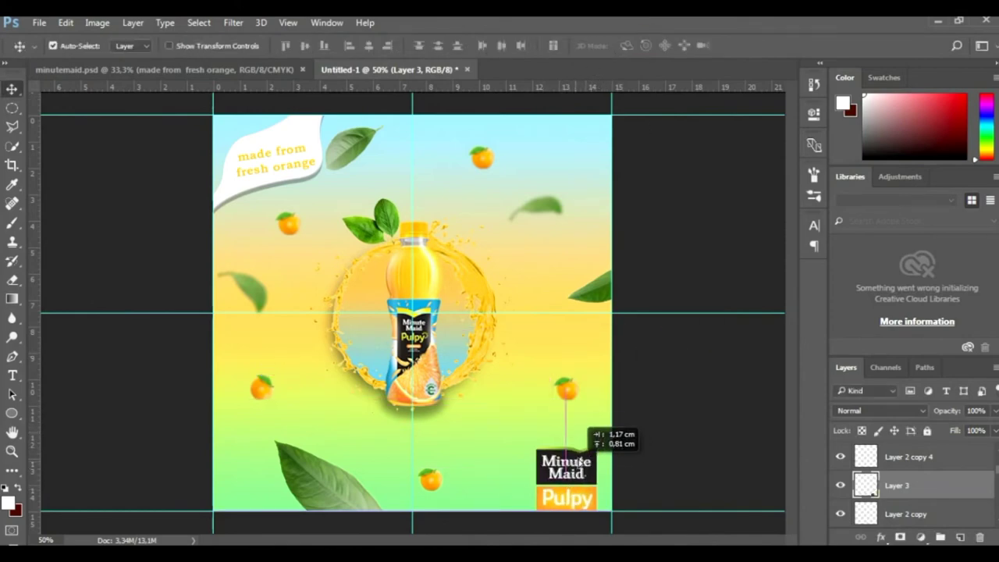
left_click_drag(587, 433, 593, 425)
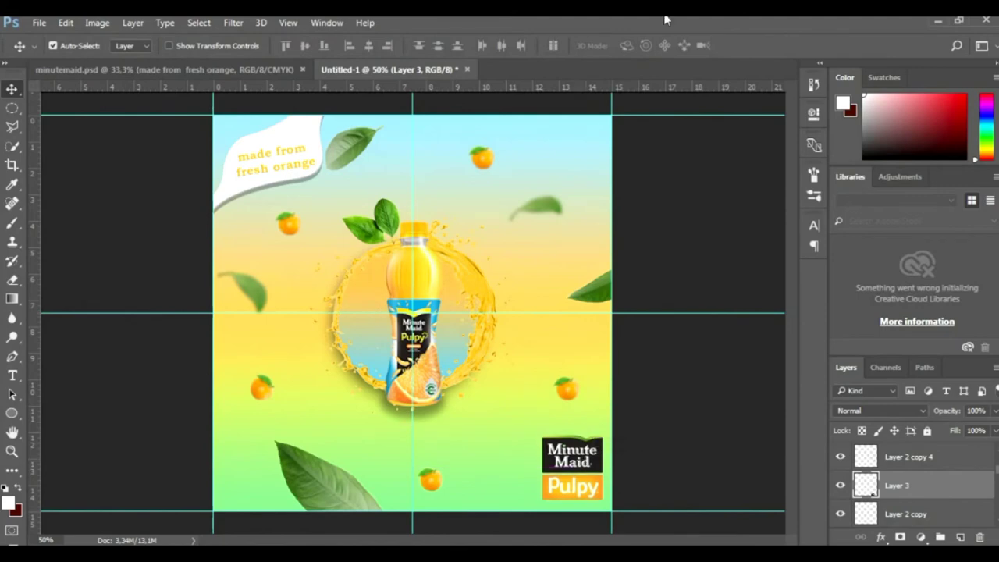
Place the Facebook logo image, scale it down and move it beside the Minute Maid logo
left_click(113, 474)
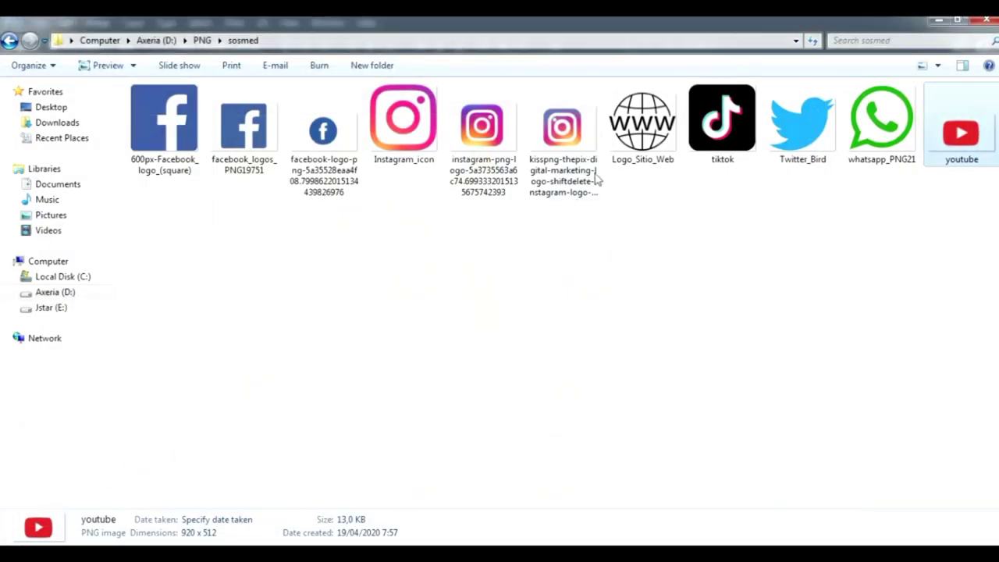
left_click_drag(198, 147, 504, 447)
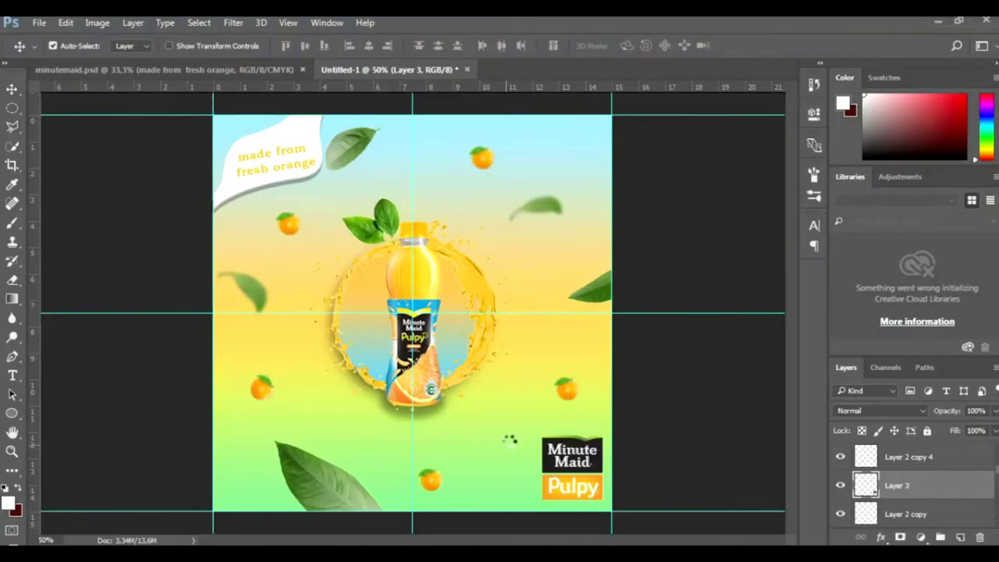
left_click_drag(609, 115, 440, 297)
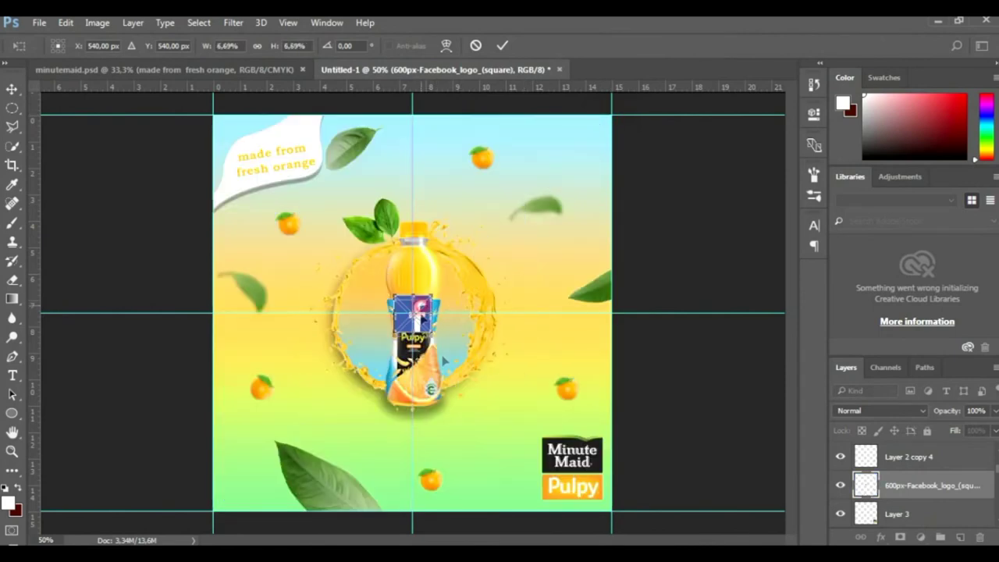
left_click_drag(442, 359, 574, 503)
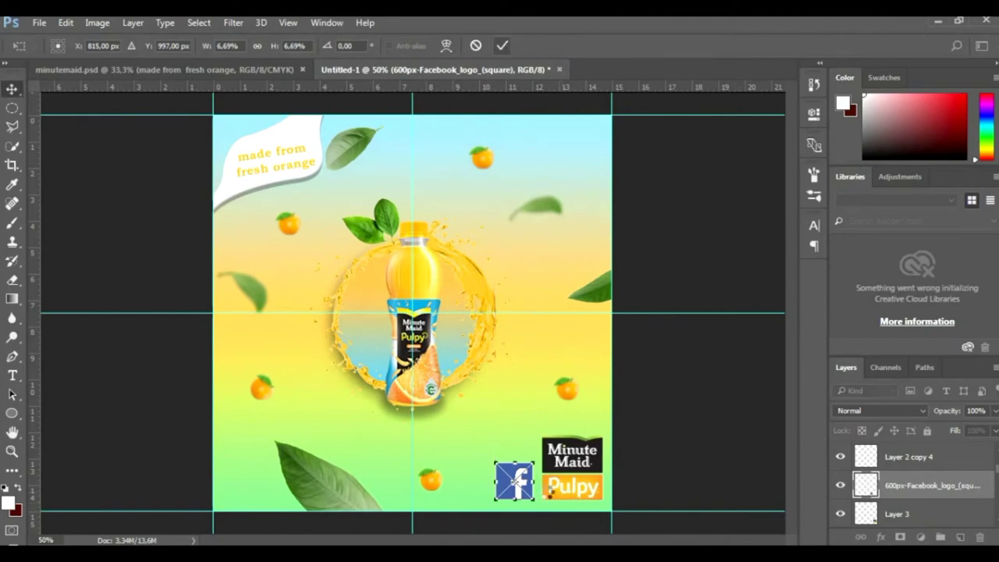
key("Return")
Zoom in on the poster's bottom and shrink the Facebook logo to 4.33%
key("z")
left_click(547, 489)
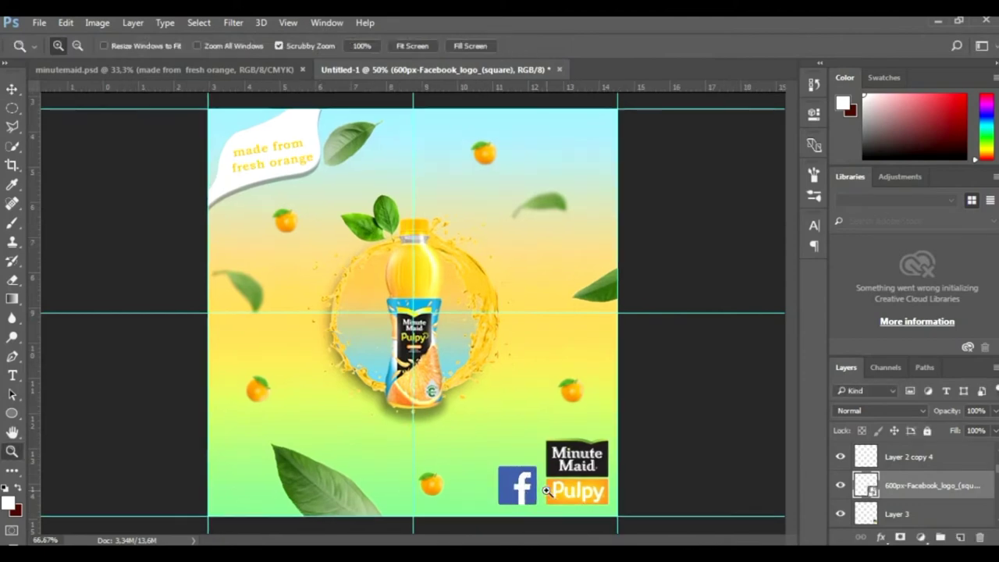
key("v")
scroll(554, 499, "up", 2)
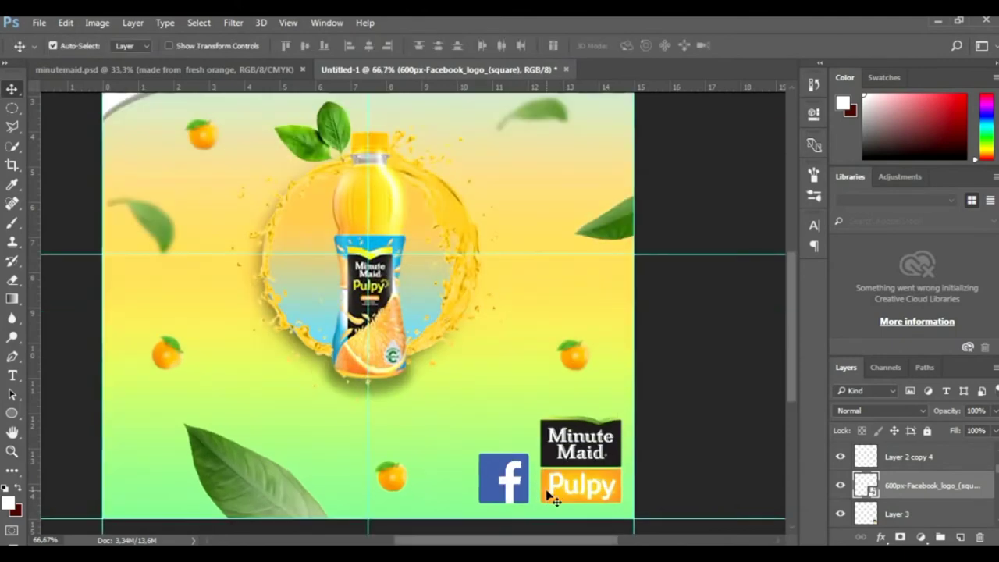
left_click_drag(553, 490, 548, 390)
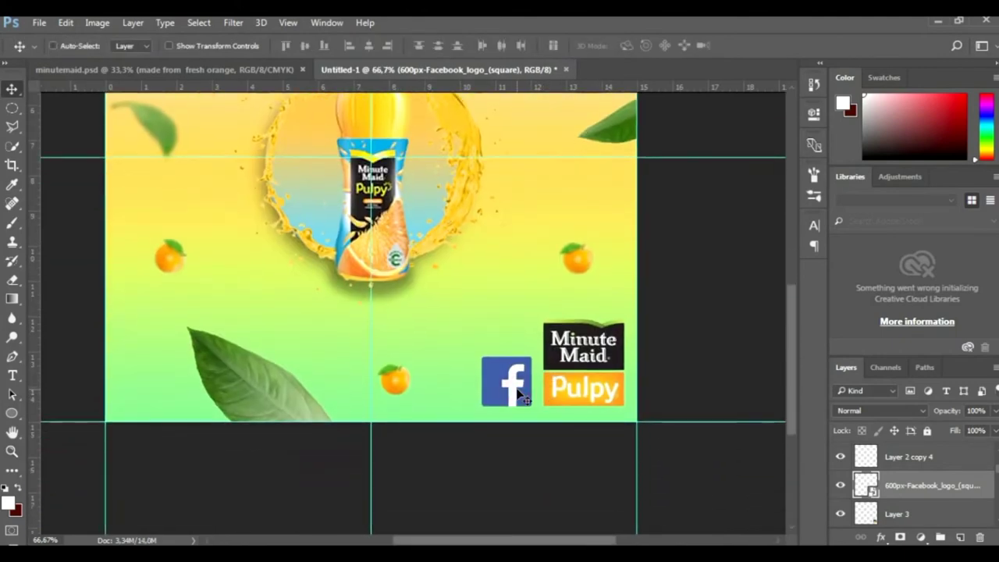
key("ctrl+t")
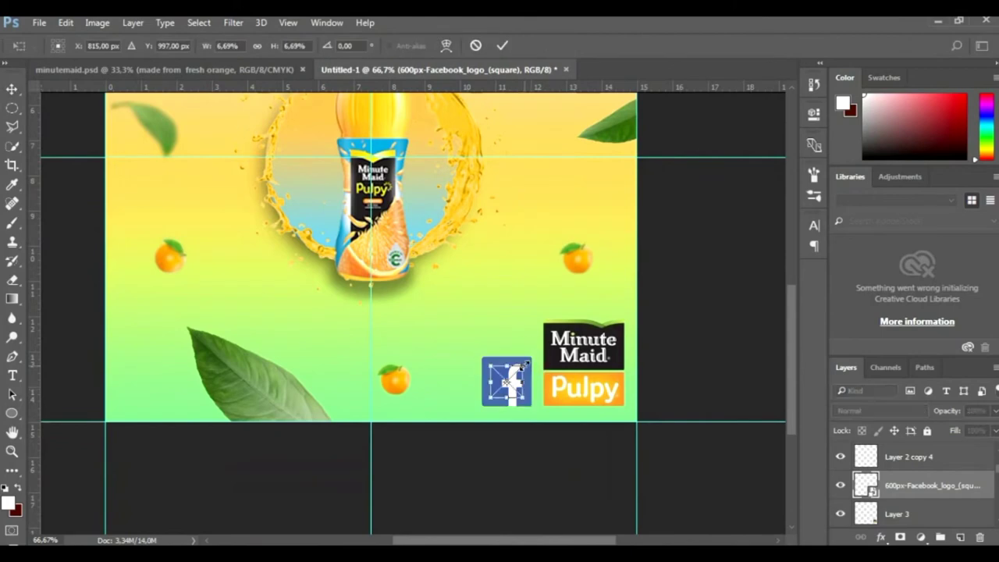
left_click_drag(525, 363, 523, 365)
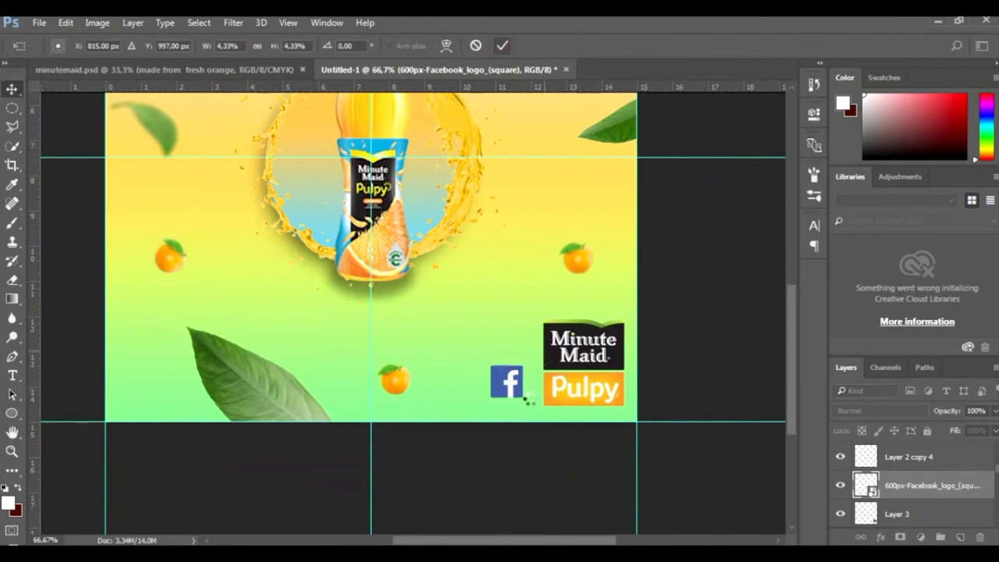
left_click(527, 397)
Commit the 4.33% Facebook logo and nudge it down 0.25 cm
key("Return")
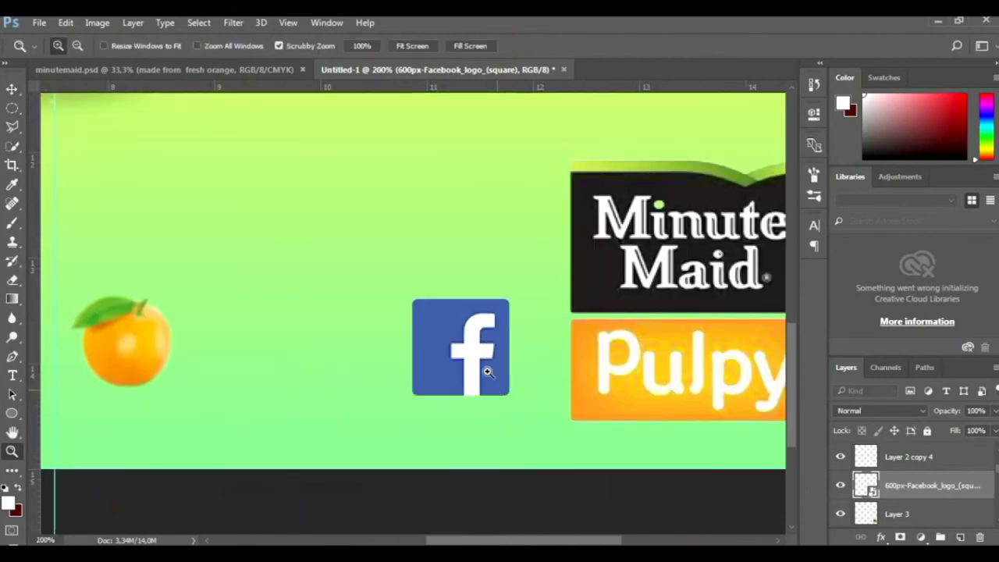
key("v")
left_click_drag(480, 362, 480, 388)
key("z")
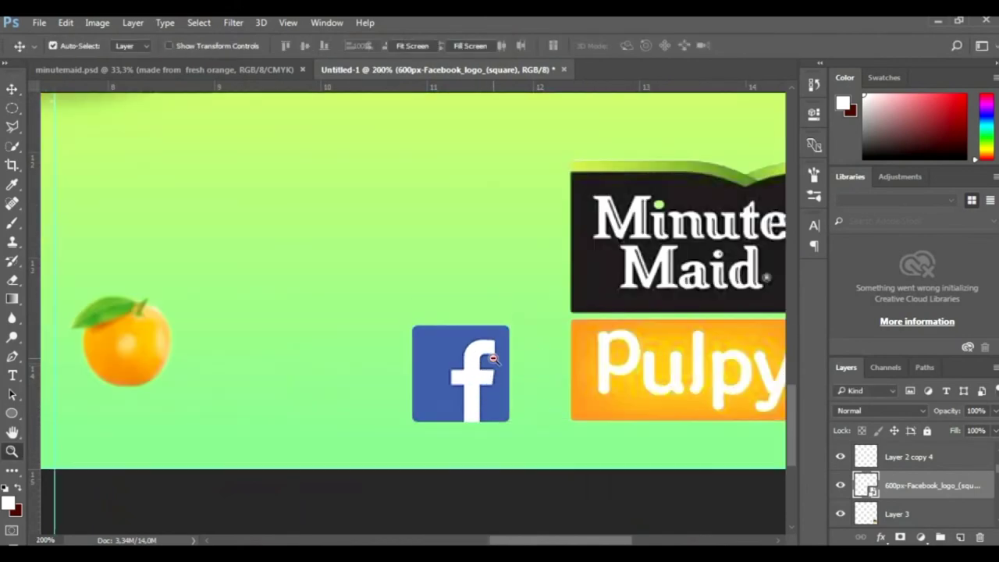
left_click(492, 356, "alt")
left_click(492, 357)
key("v")
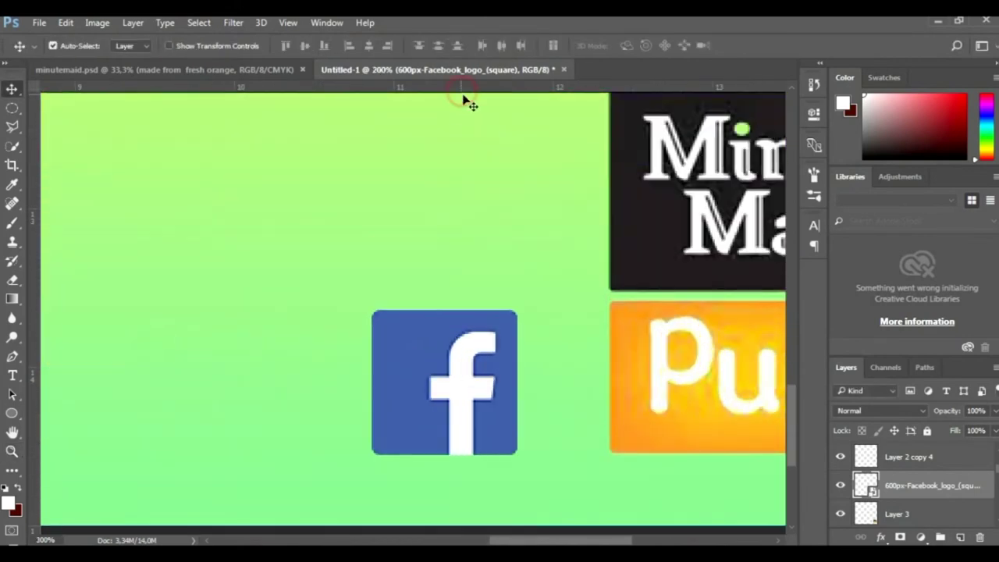
left_click_drag(460, 179, 465, 183)
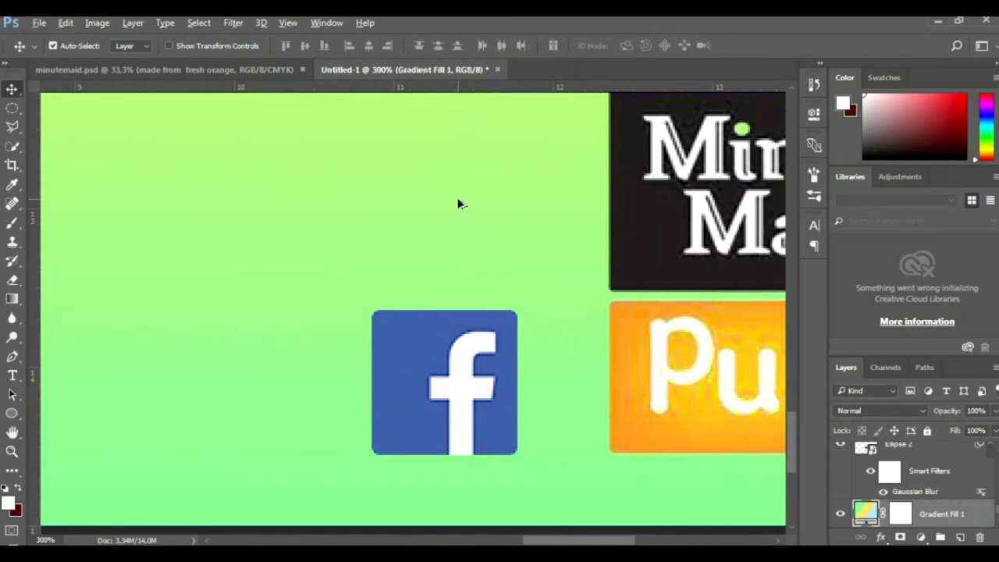
Add horizontal guides along the Facebook logo's top and bottom edges
left_click(12, 452)
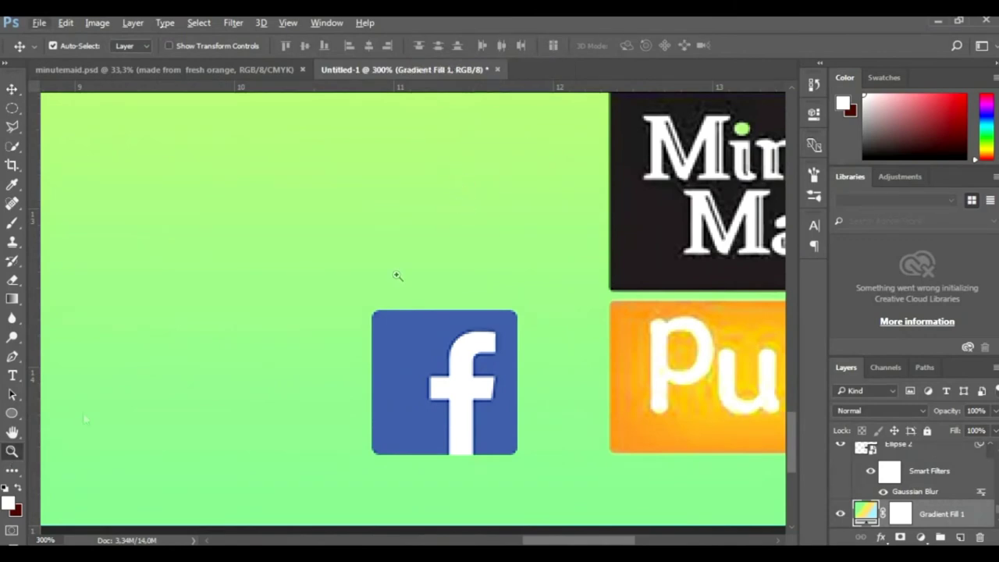
left_click(512, 181, "alt")
left_click(513, 191)
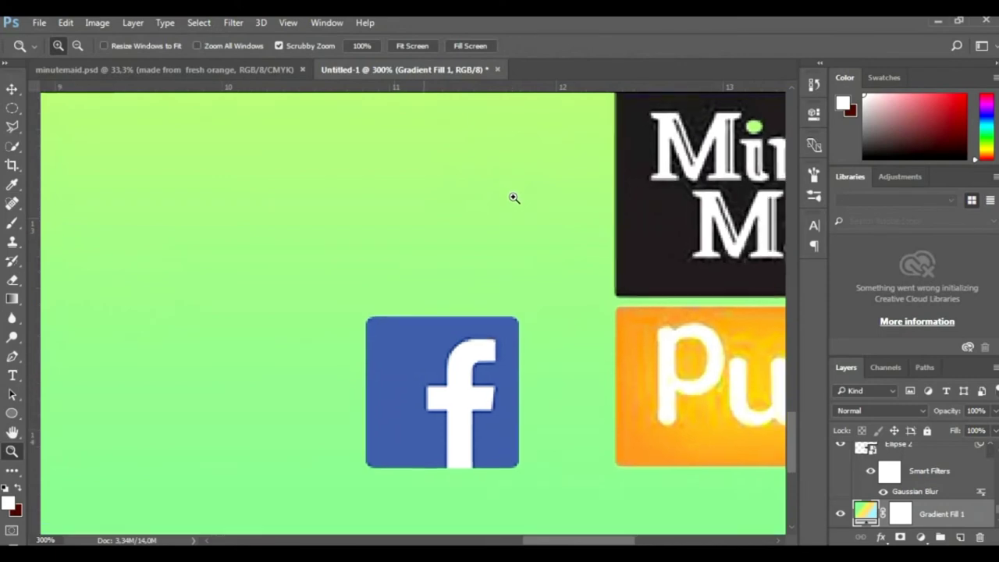
left_click(514, 198, "alt")
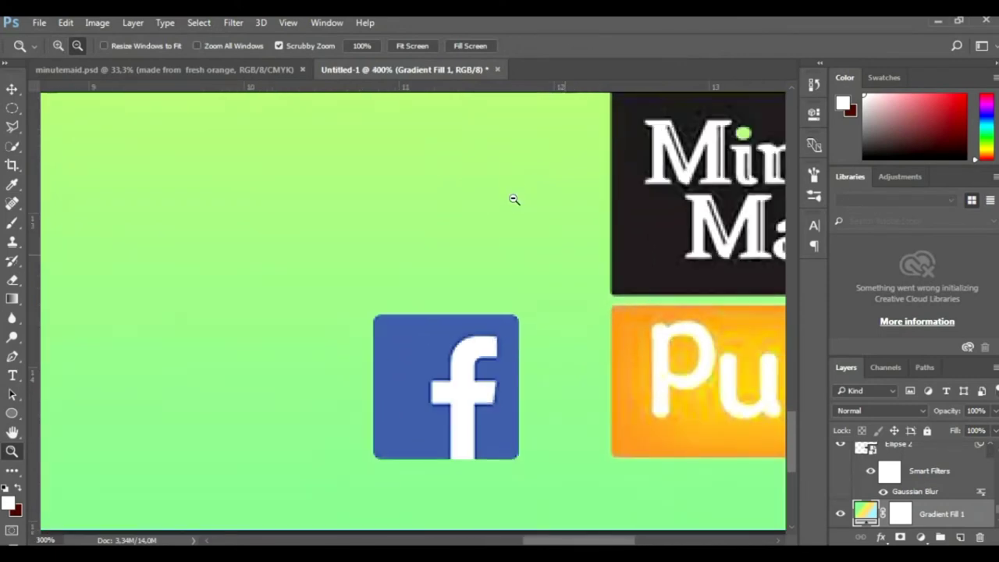
left_click(513, 200, "alt")
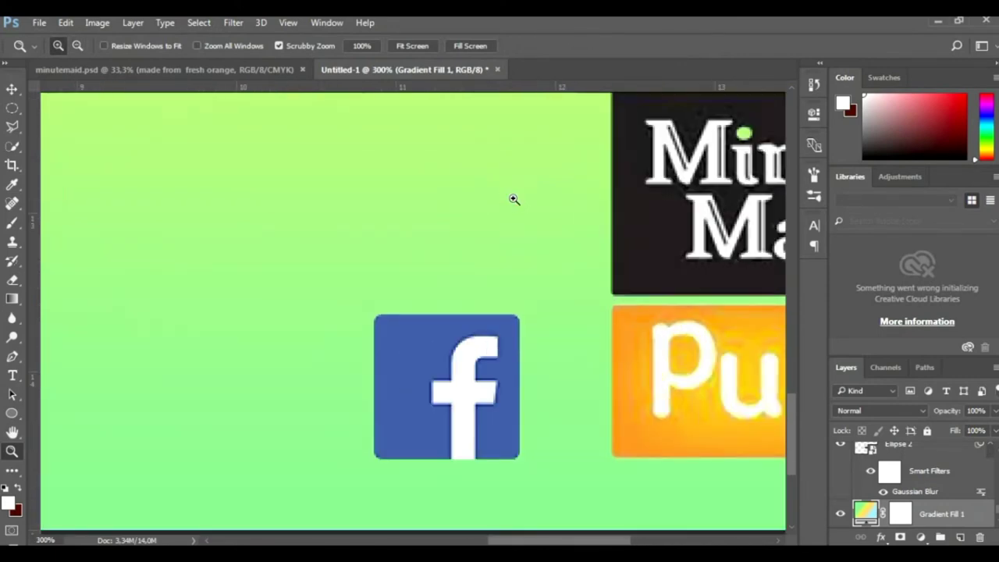
key("alt")
left_click(513, 199, "alt")
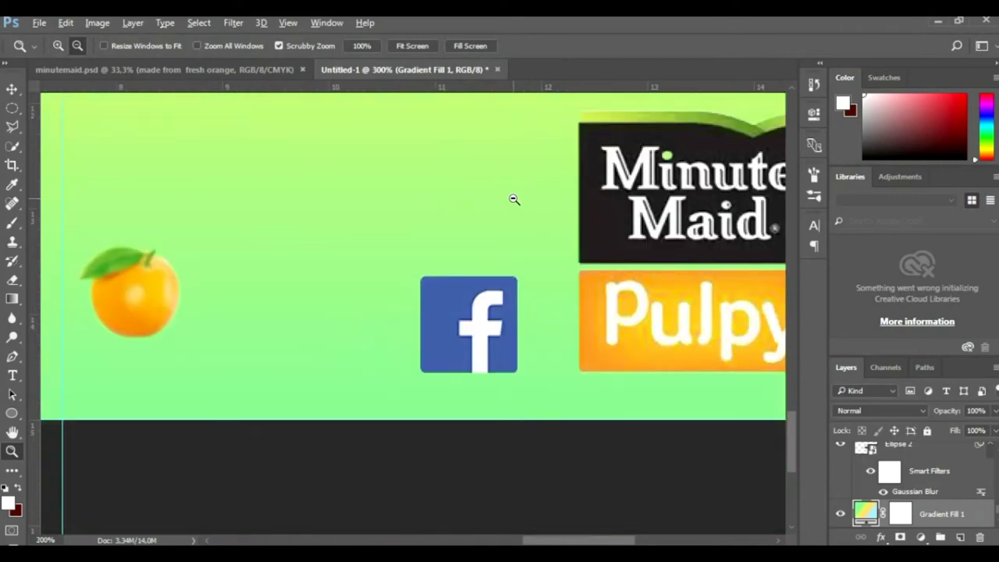
left_click(513, 199, "alt")
left_click(10, 91)
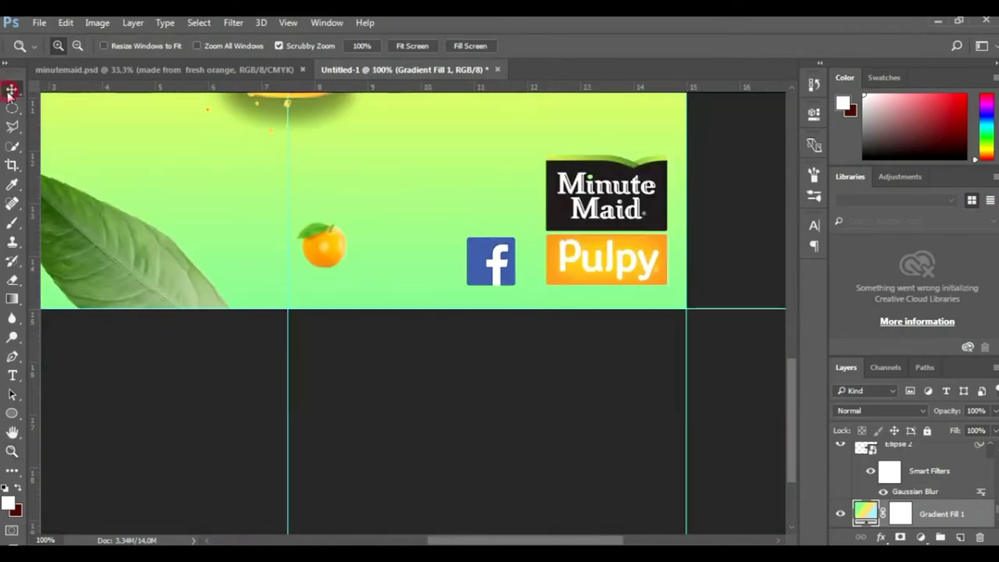
left_click_drag(472, 91, 489, 235)
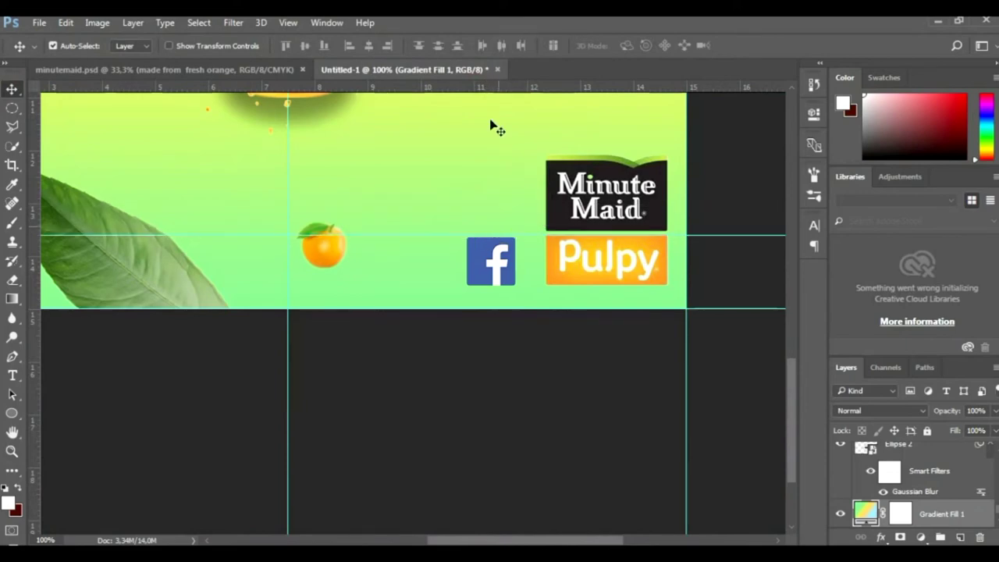
left_click_drag(501, 163, 512, 285)
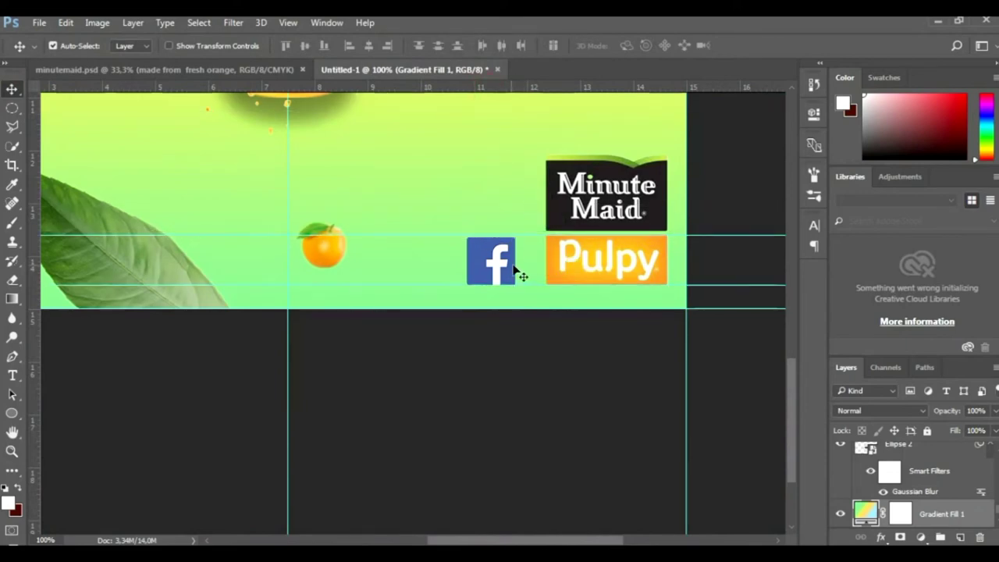
Bring up the minuman orange folder in Windows Explorer
right_click(47, 554)
left_click(47, 554)
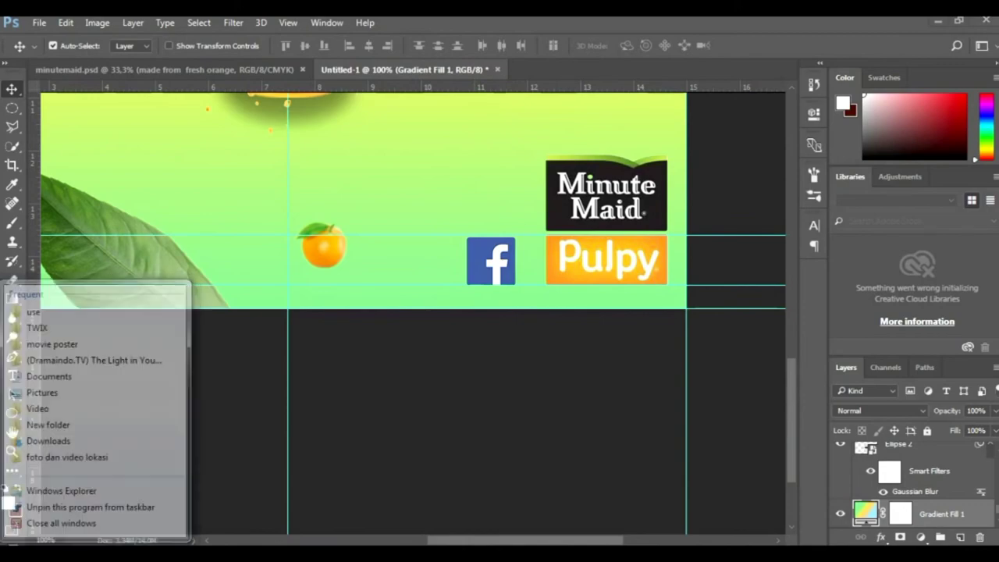
left_click(231, 492)
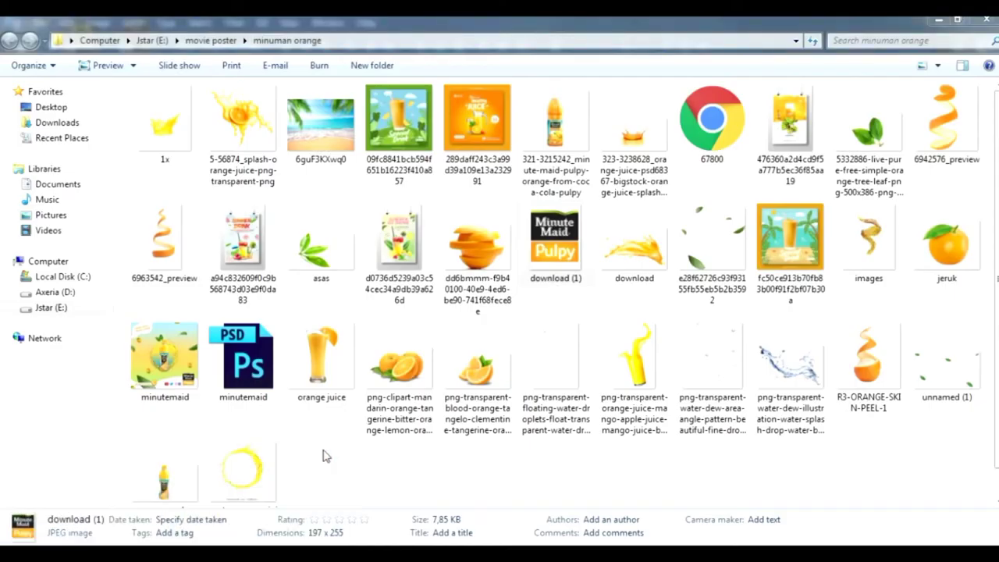
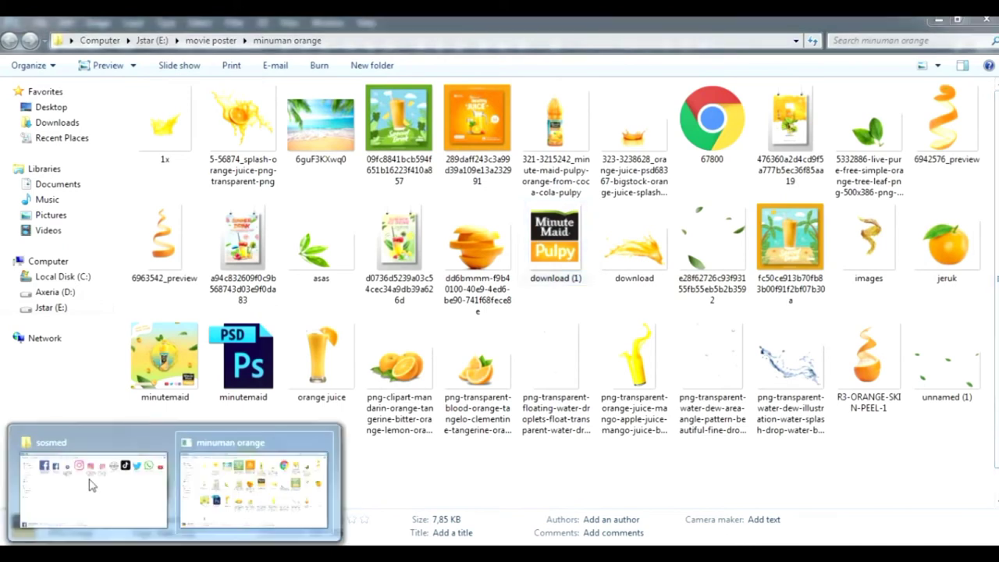
Place the Instagram icon from the social media folder onto the poster and shrink it
left_click(89, 477)
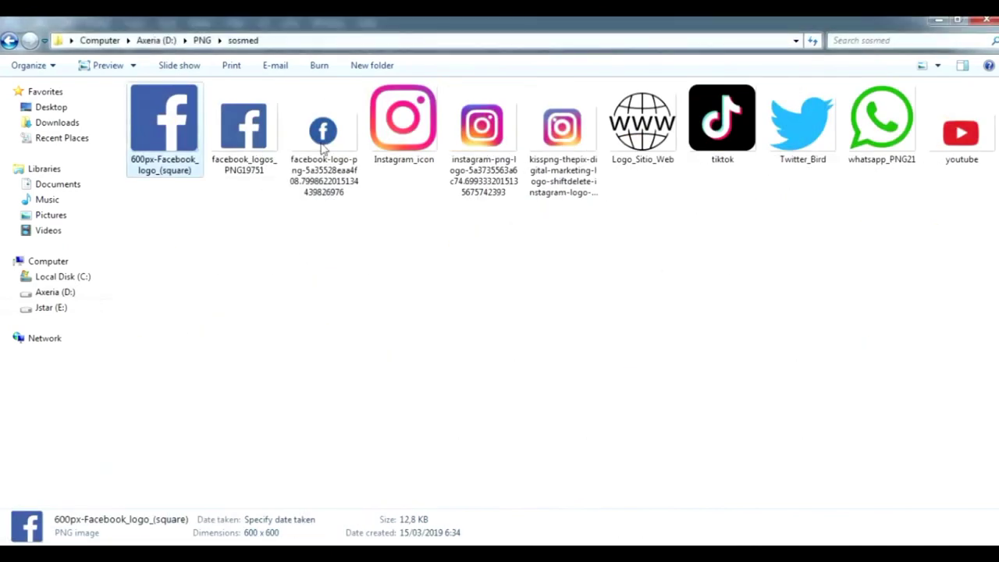
mouse_move(404, 117)
left_mouse_down()
mouse_move(355, 542)
mouse_move(425, 234)
left_mouse_up()
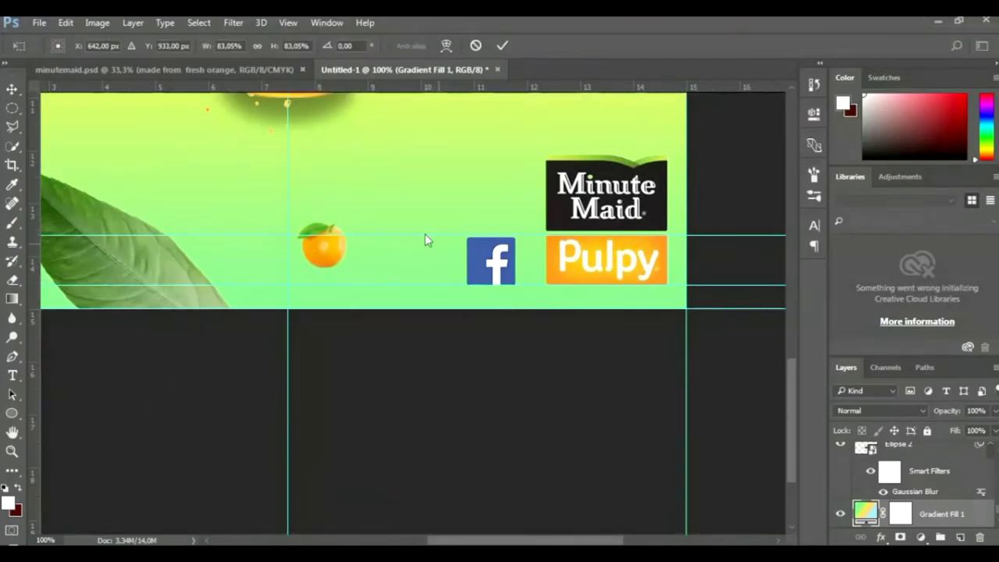
left_click(502, 46)
key("z")
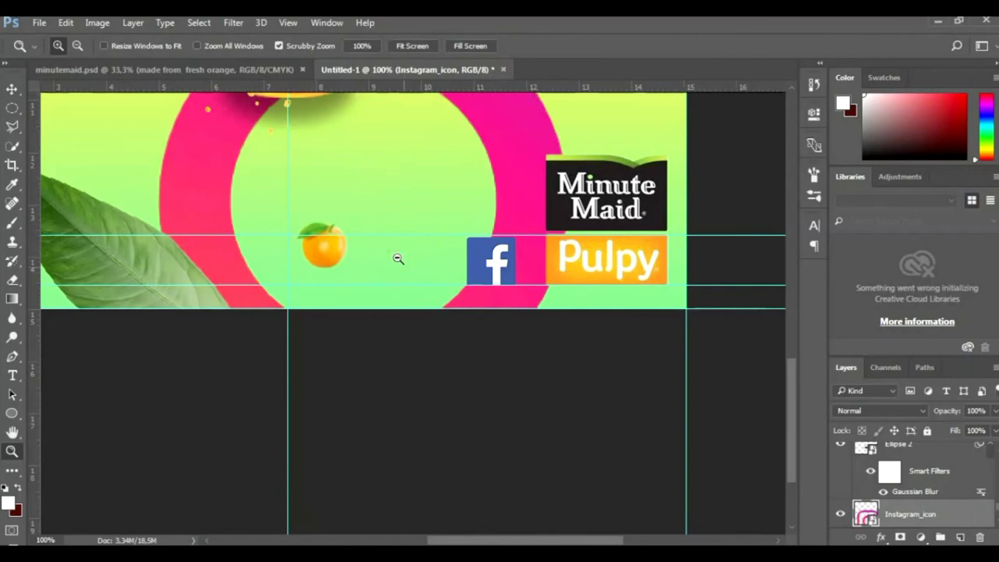
left_click(398, 259, "alt")
left_click(398, 258, "alt")
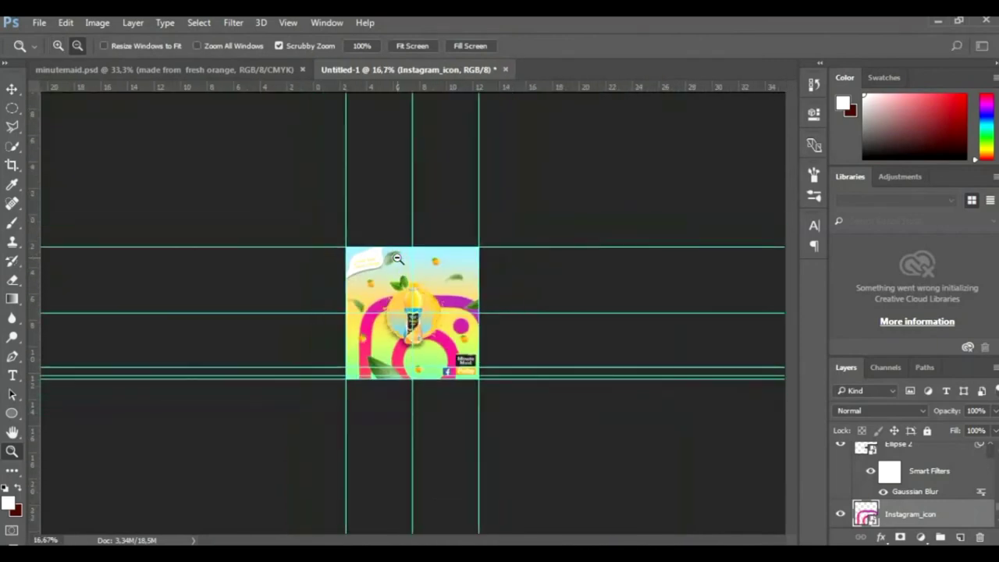
key("v")
left_click_drag(398, 258, 398, 261)
key("ctrl+t")
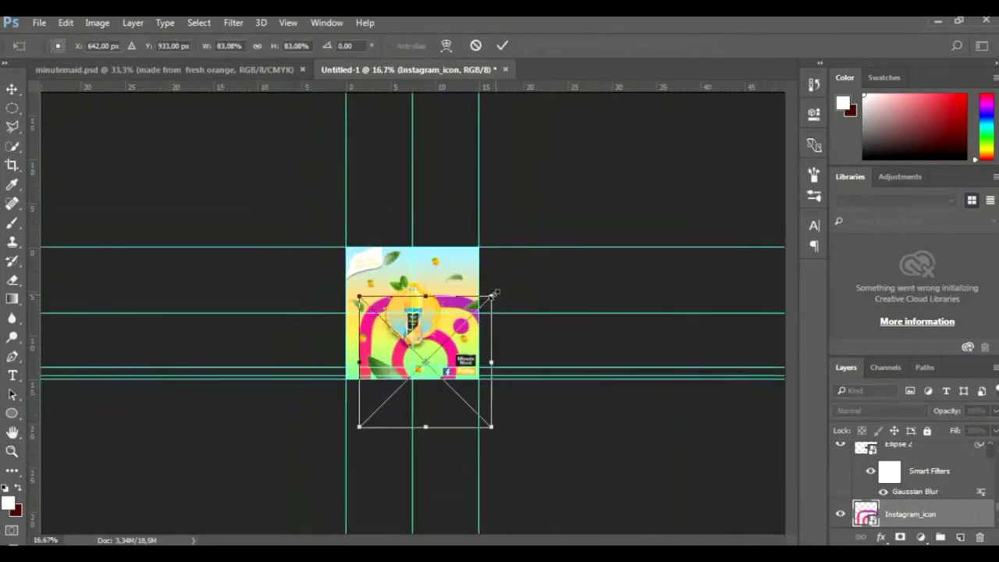
left_click_drag(490, 294, 437, 349)
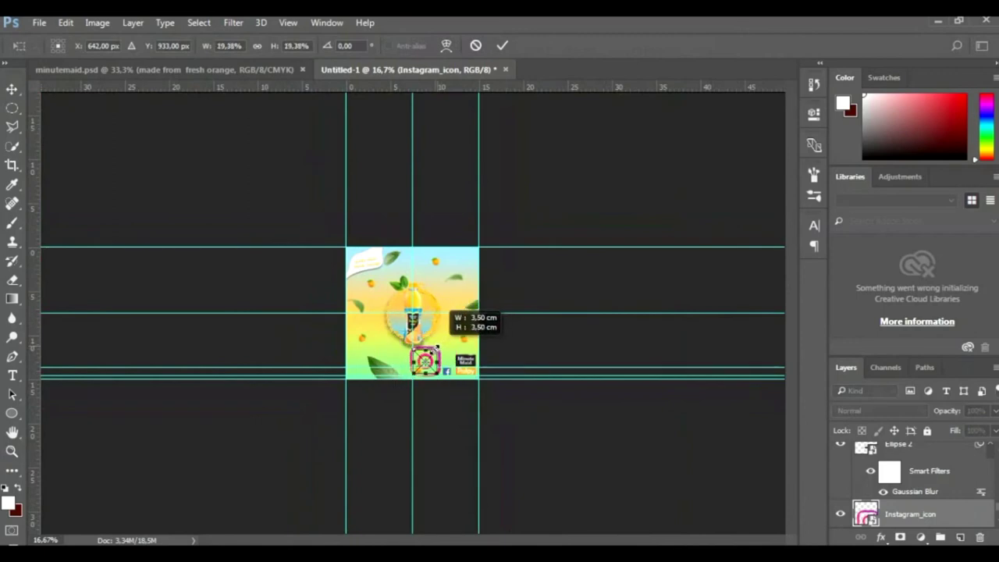
left_click(502, 47)
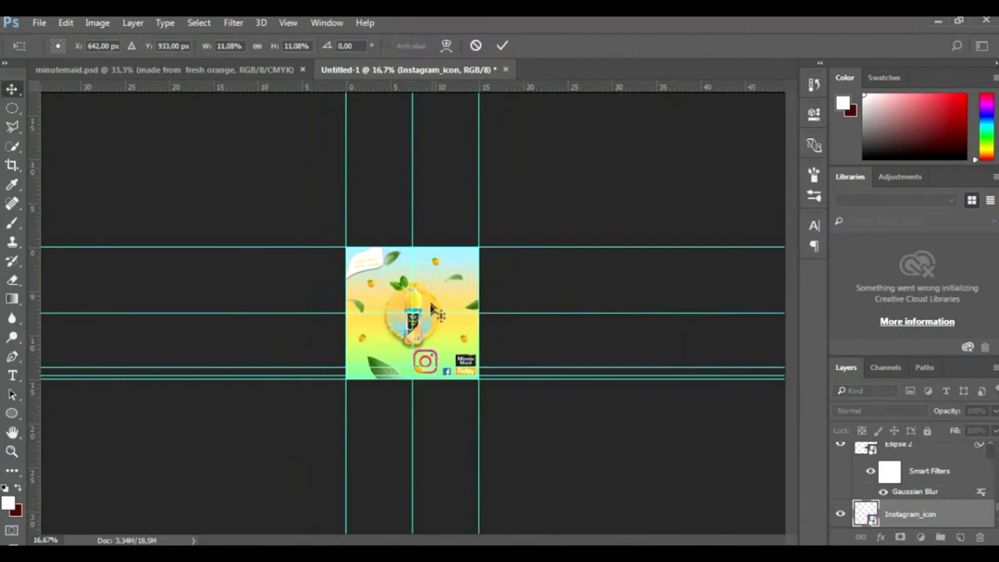
Move the Instagram icon next to the Facebook icon and shrink it further
key("z")
left_click(425, 363)
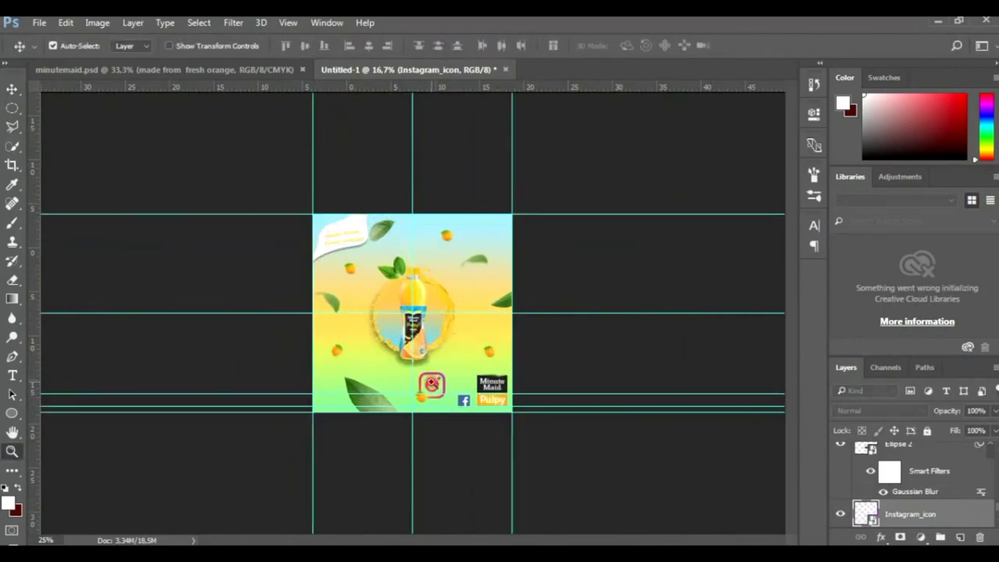
left_click(436, 404)
key("v")
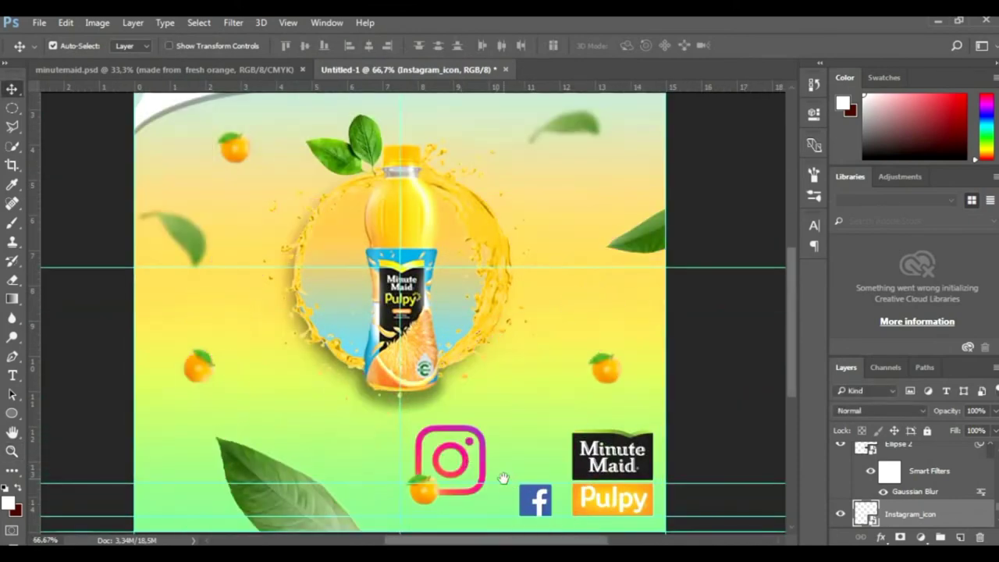
scroll(480, 375, "down", 3)
left_click_drag(450, 360, 468, 387)
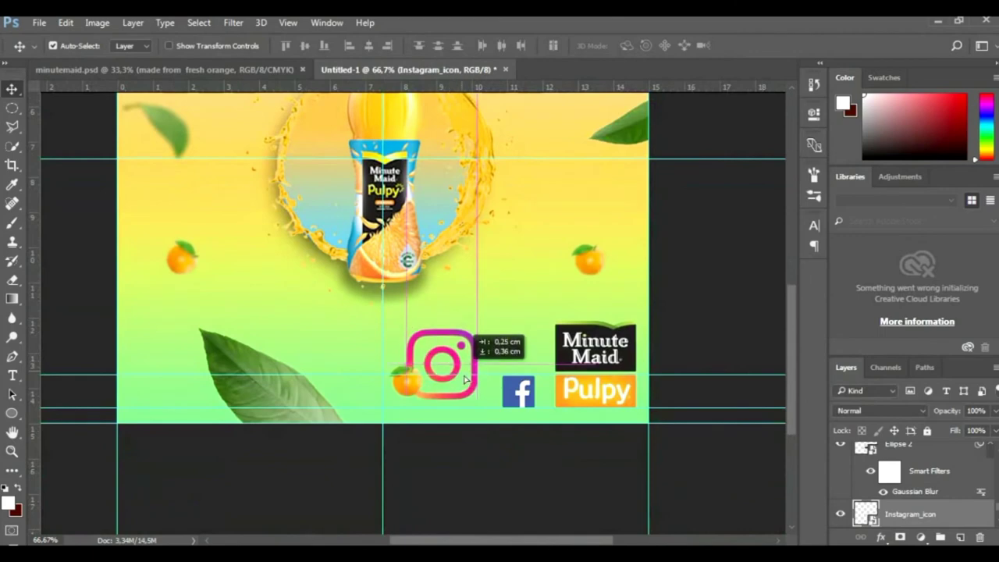
key("ctrl+t")
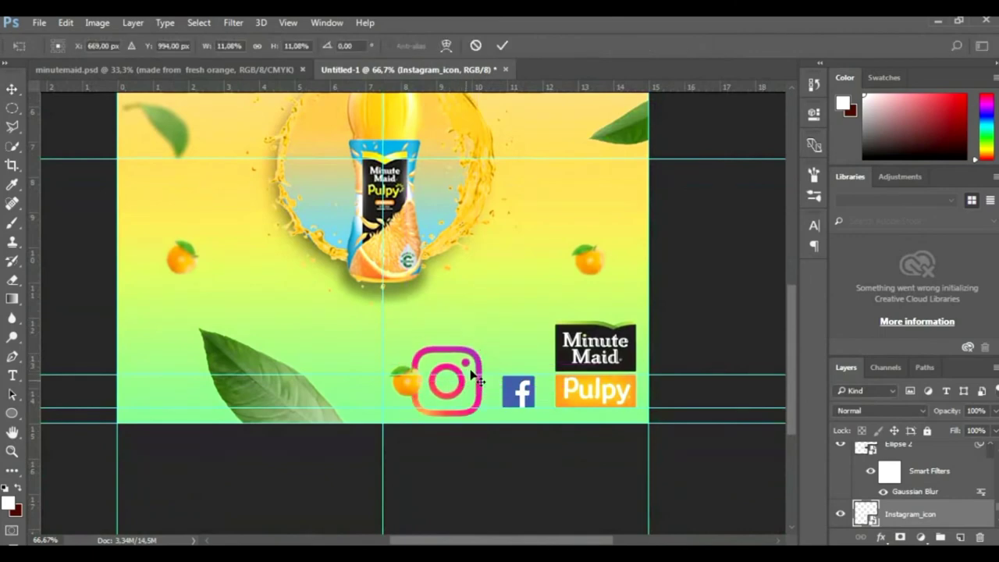
left_click_drag(479, 348, 471, 359)
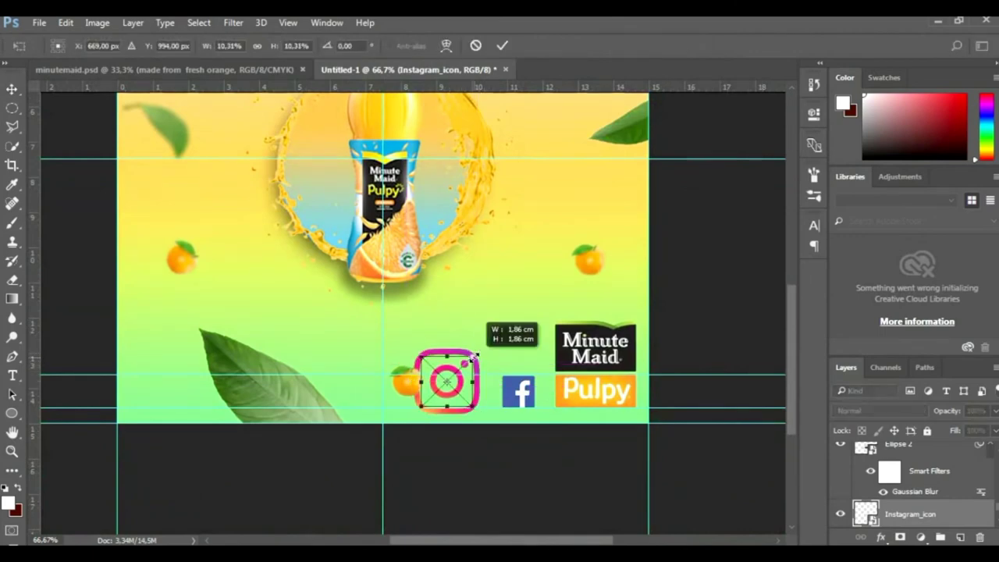
left_click(503, 46)
Fine-tune the Instagram icon's position and size to match the Facebook icon
key("z")
left_click(470, 411)
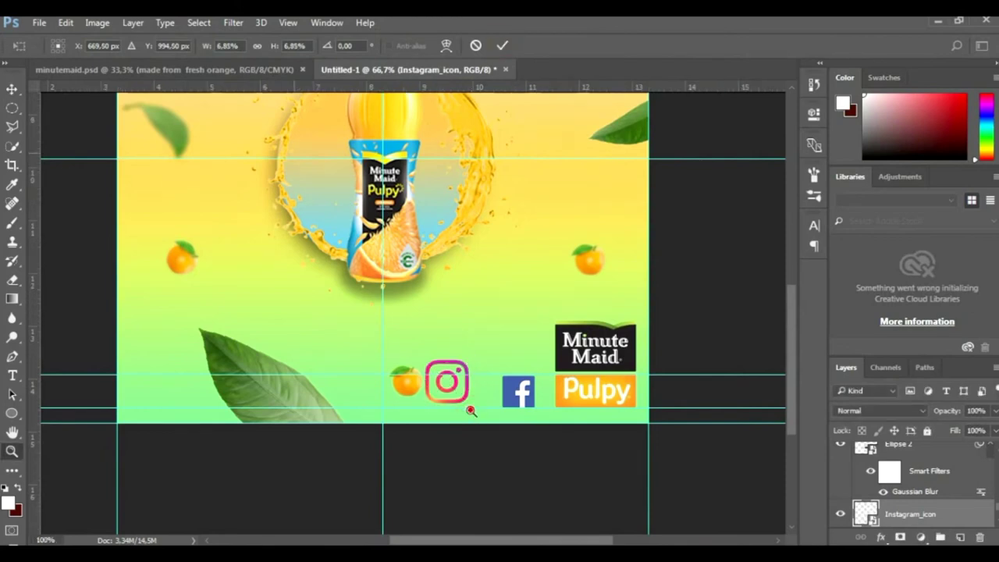
left_click(484, 358)
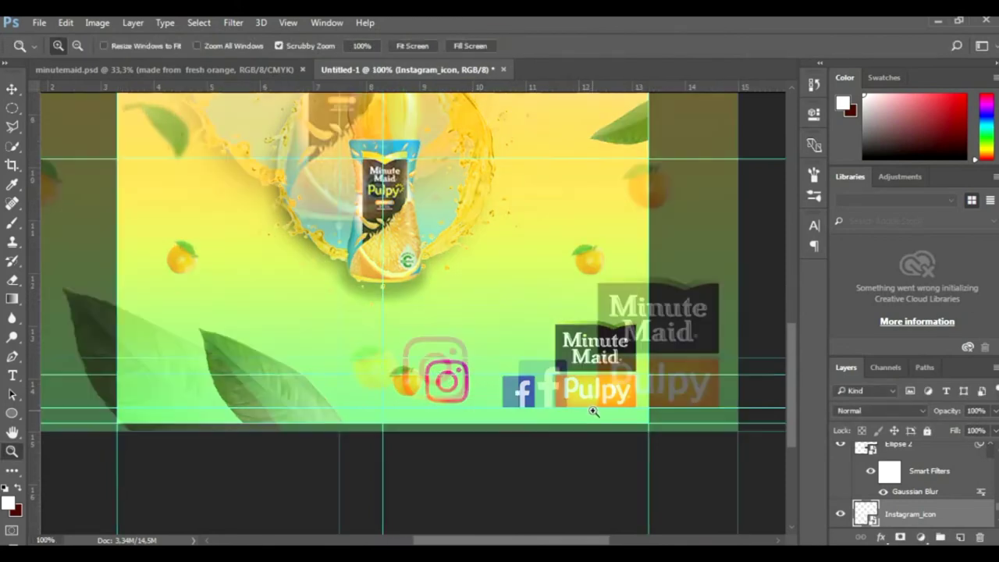
key("v")
left_click_drag(461, 359, 508, 377)
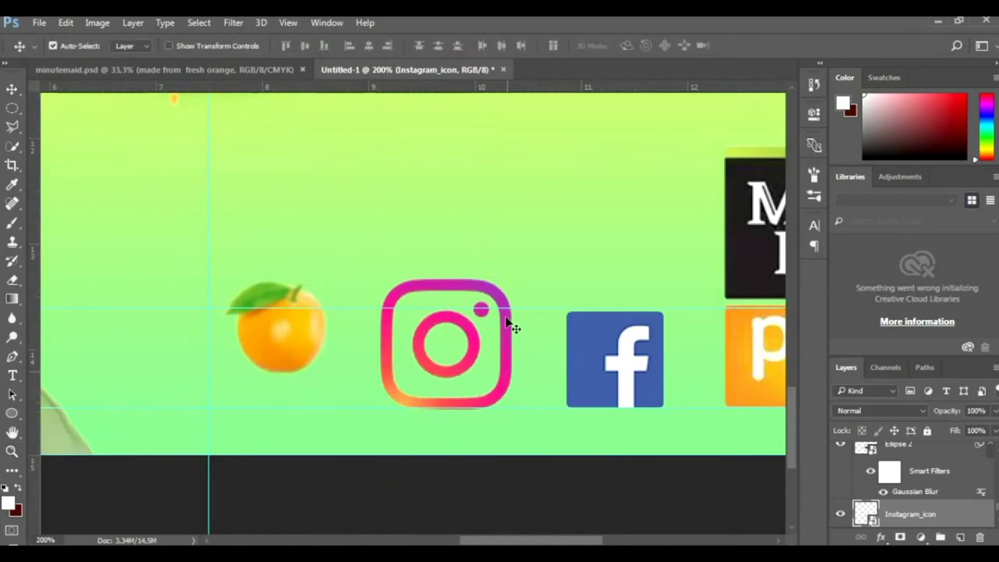
key("ctrl+t")
mouse_move(511, 280)
left_mouse_down()
mouse_move(481, 316)
mouse_move(503, 355)
left_mouse_up()
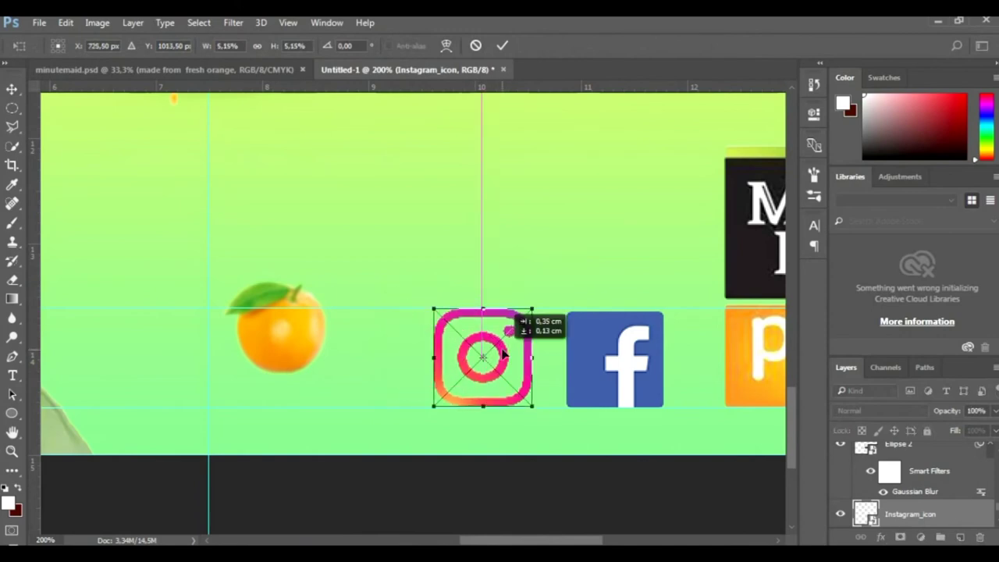
left_click(502, 45)
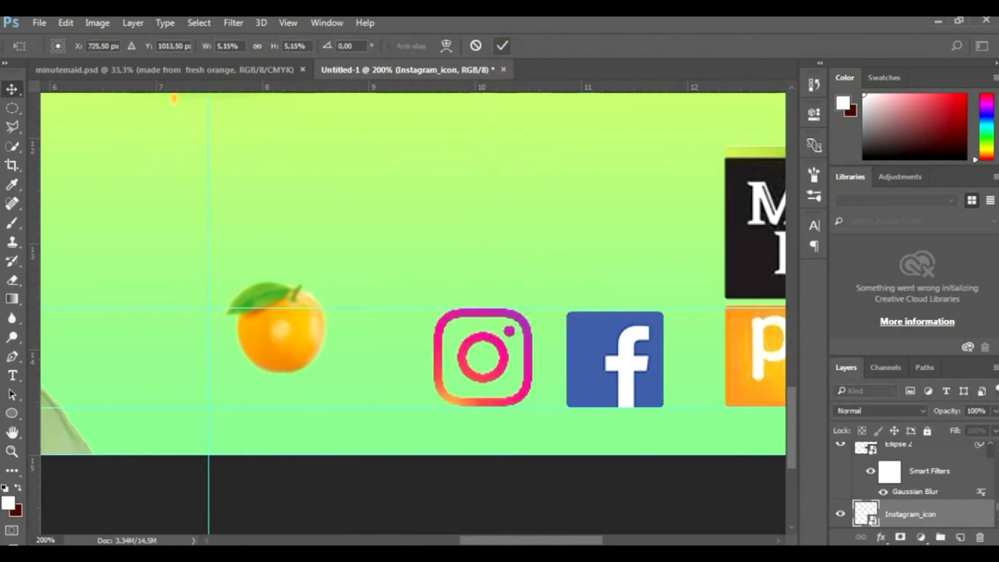
left_click(97, 467)
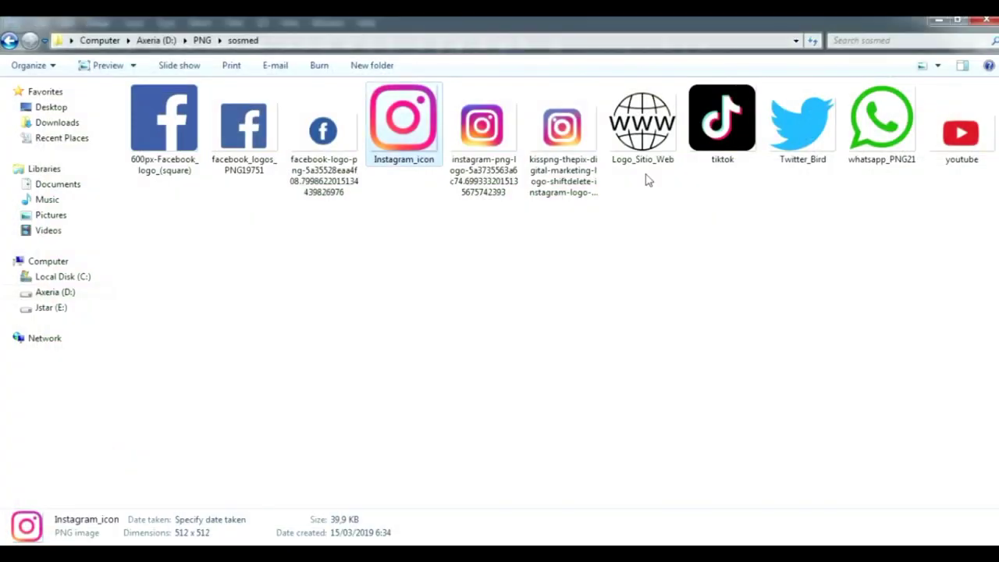
Place the Twitter bird image on the poster and move the small bottom orange onto the leaf
mouse_move(788, 129)
left_mouse_down()
mouse_move(347, 542)
mouse_move(345, 376)
left_mouse_up()
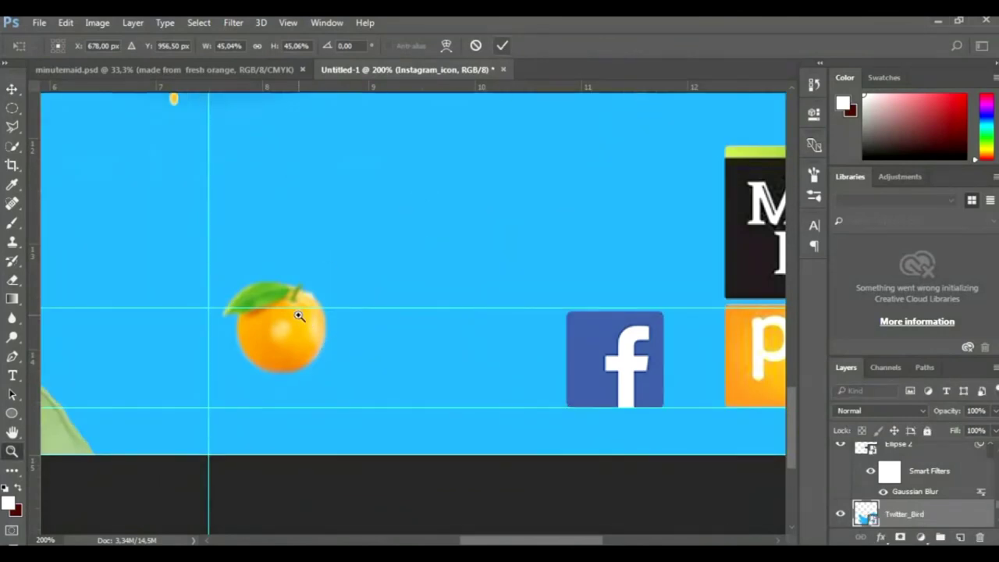
key("Return")
key("z")
left_click(298, 316, "alt")
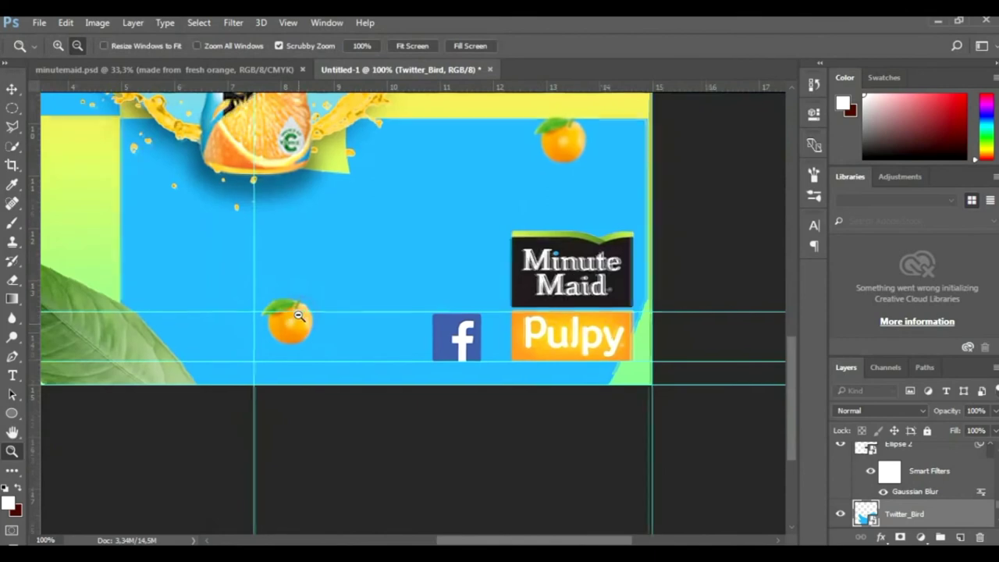
left_click(299, 316, "alt")
left_click(299, 316, "alt")
key("v")
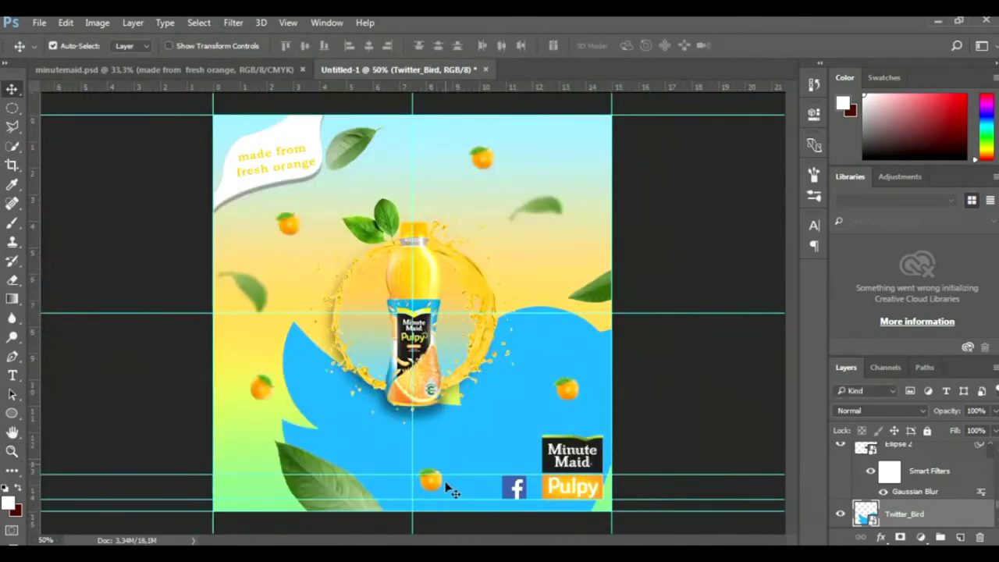
left_click_drag(437, 487, 320, 487)
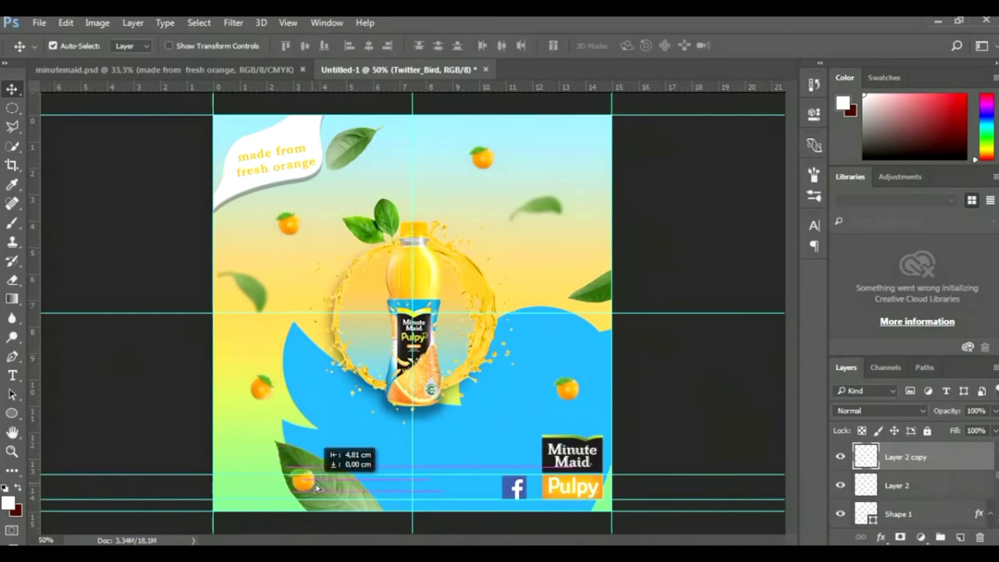
Shrink the Twitter bird and position it above the Instagram icon
left_click(495, 417)
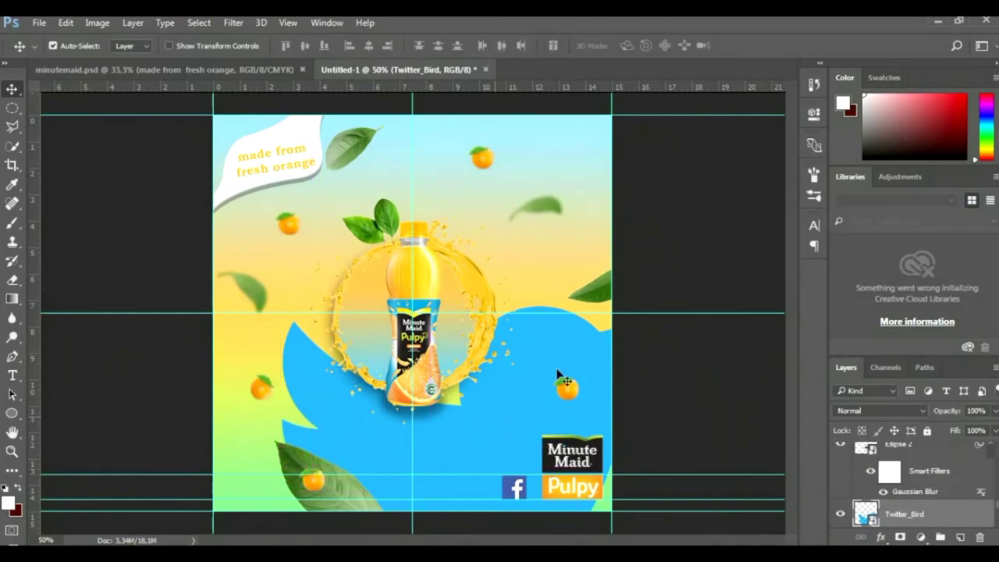
key("ctrl+t")
left_click_drag(662, 305, 494, 448)
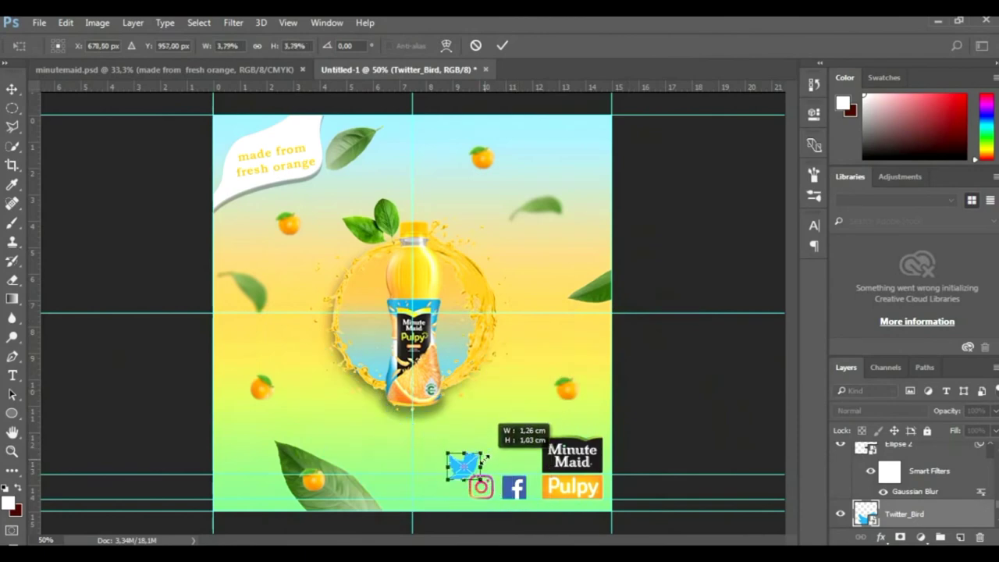
left_click_drag(494, 448, 479, 454)
left_click(504, 46)
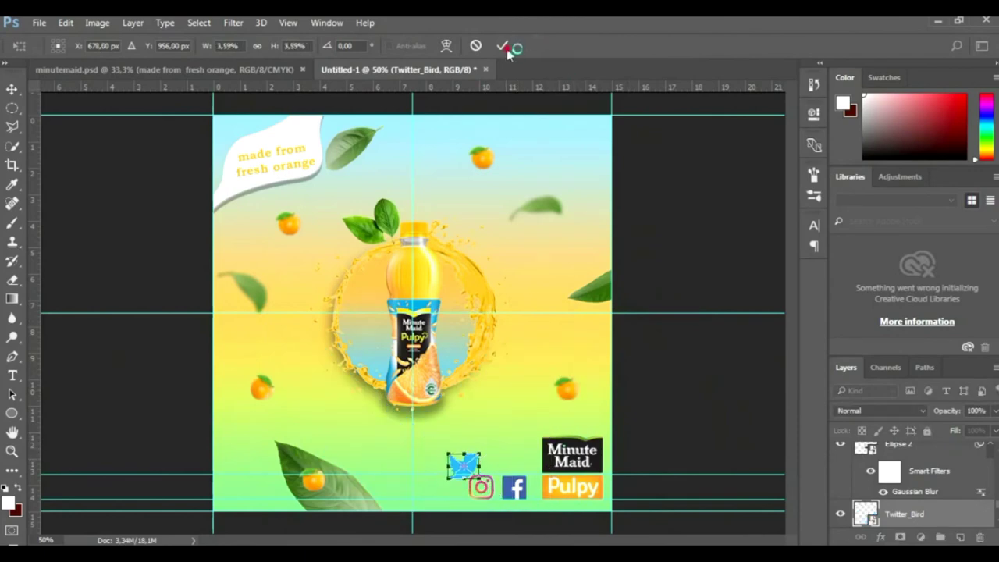
key("z")
left_click(479, 500)
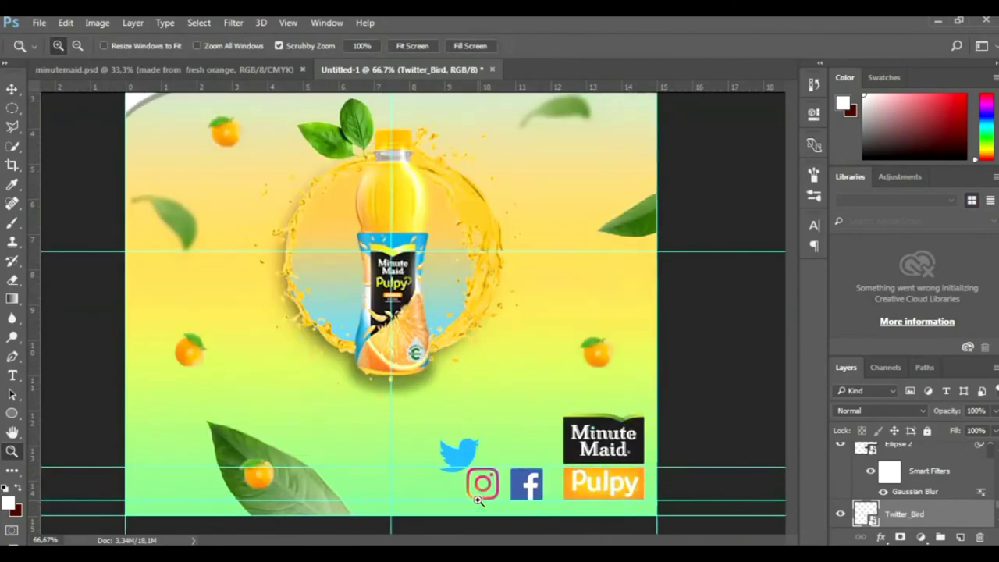
key("v")
left_click(250, 476)
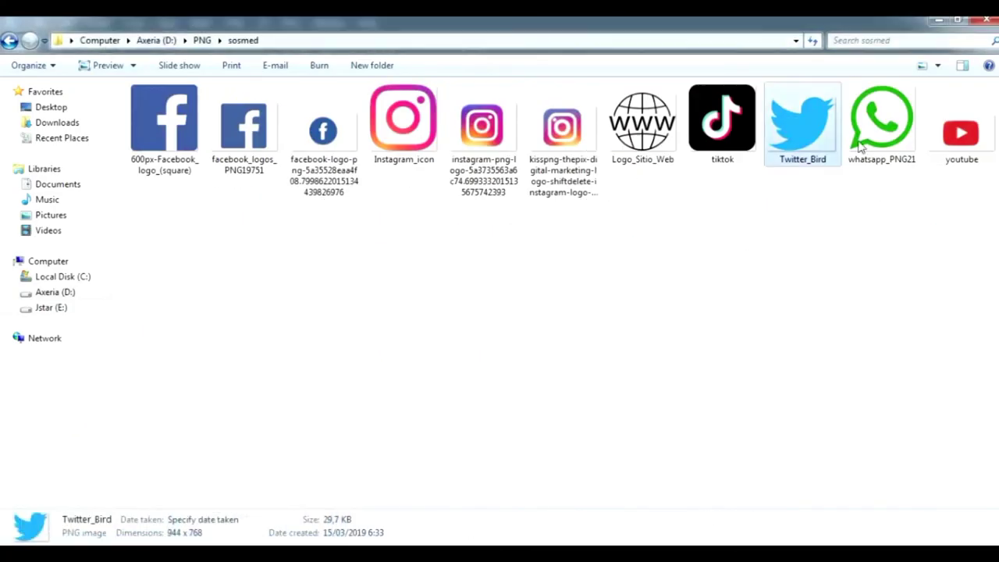
Place the YouTube icon on the poster and scale it down to about 11%
left_click(874, 125)
left_click(962, 129)
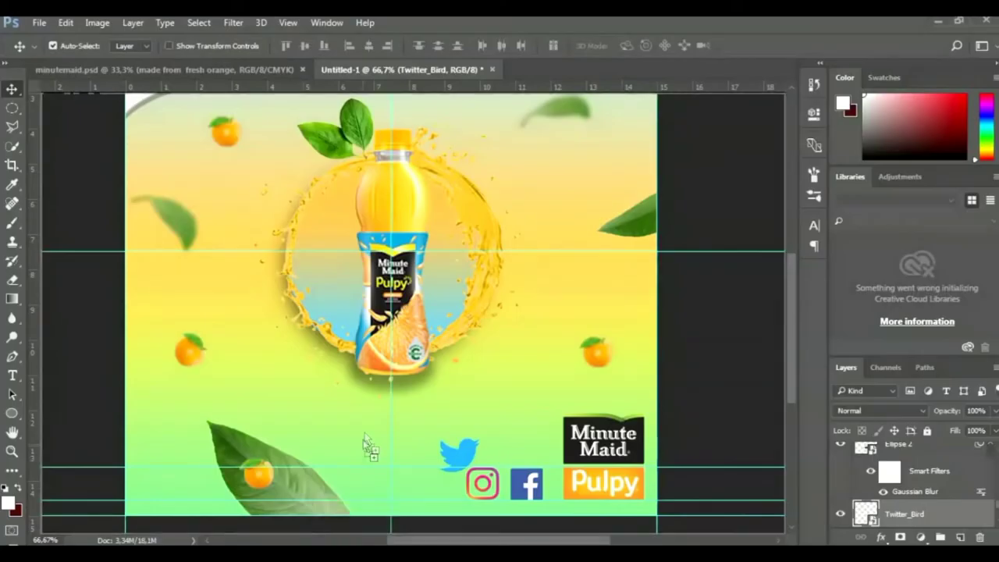
left_click_drag(394, 400, 392, 402)
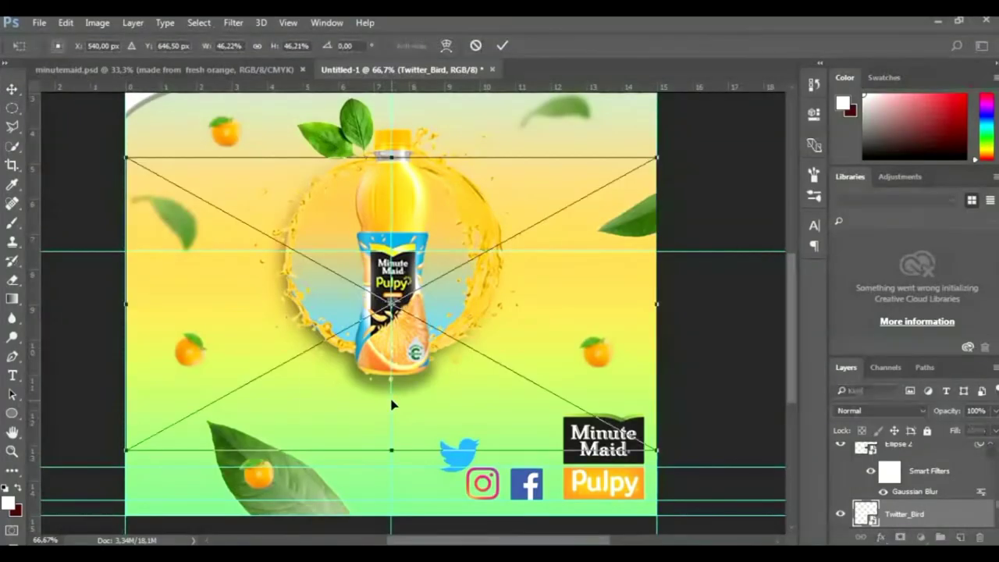
left_click_drag(656, 157, 431, 294)
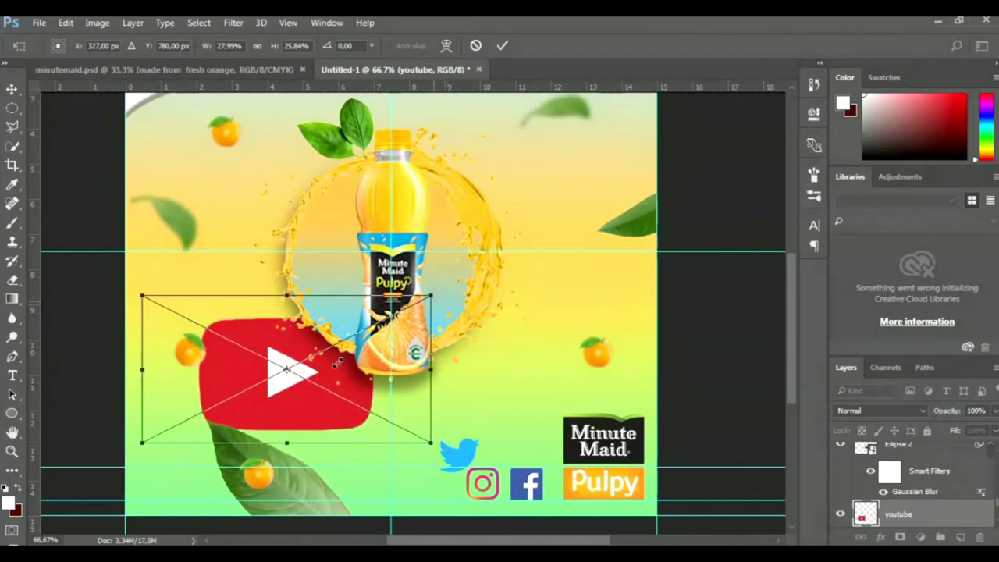
left_click_drag(337, 363, 337, 362)
key("Return")
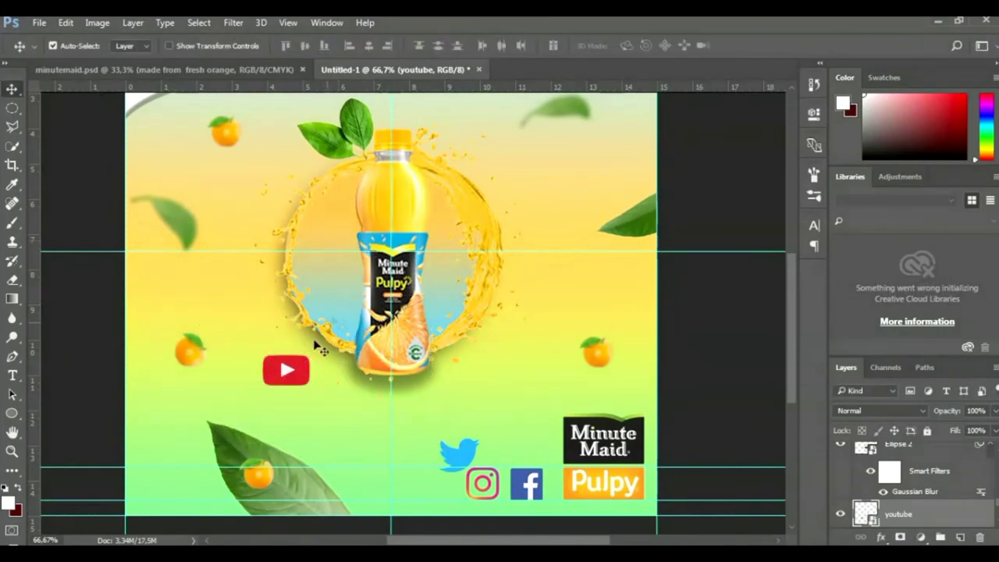
Move the YouTube icon beside Instagram and fine-tune its size to match the others
key("Down")
key("Down")
key("Down")
key("Down")
key("Down")
key("Down")
left_click_drag(293, 372, 429, 484)
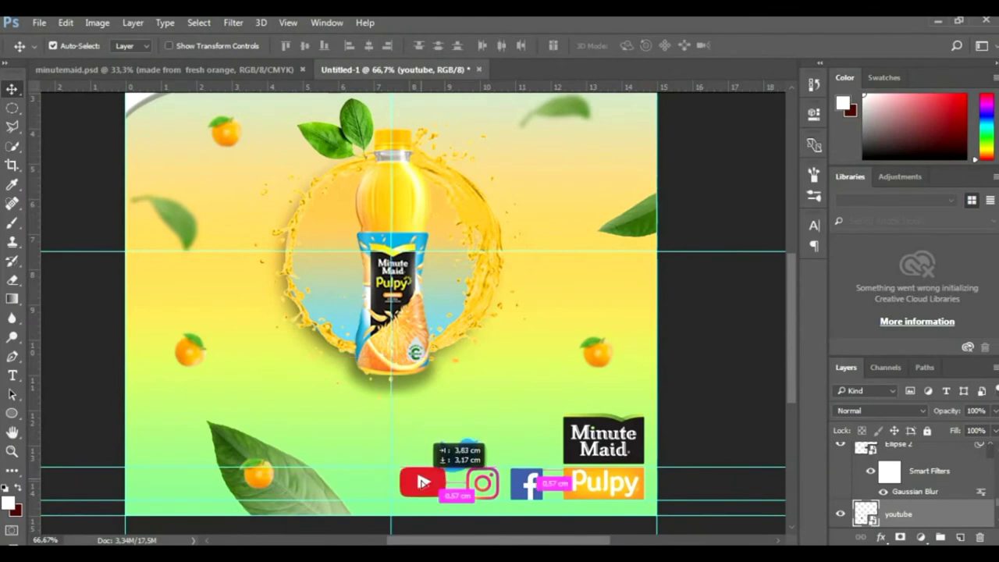
key("ctrl+t")
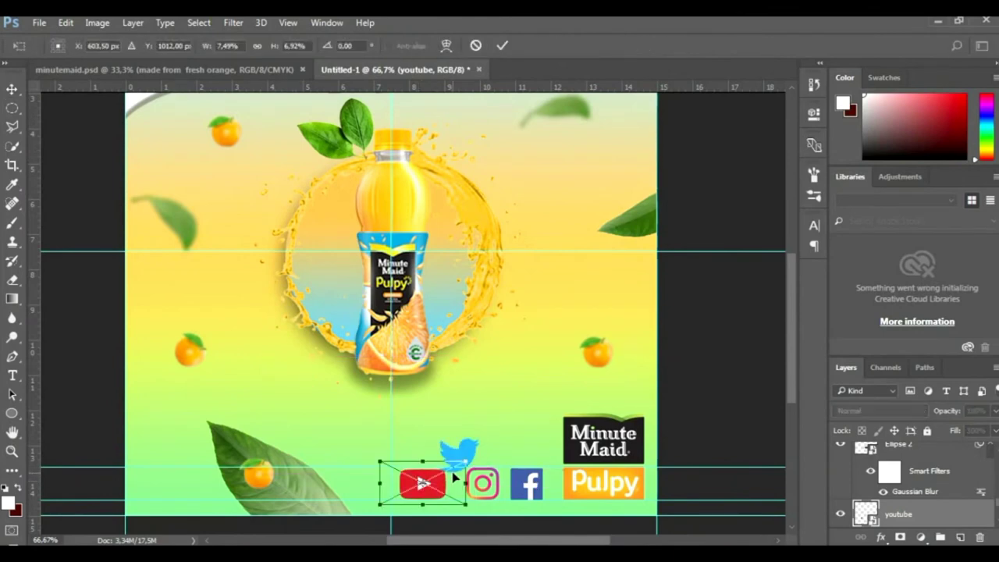
mouse_move(466, 461)
left_mouse_down()
mouse_move(454, 467)
mouse_move(471, 457)
left_mouse_up()
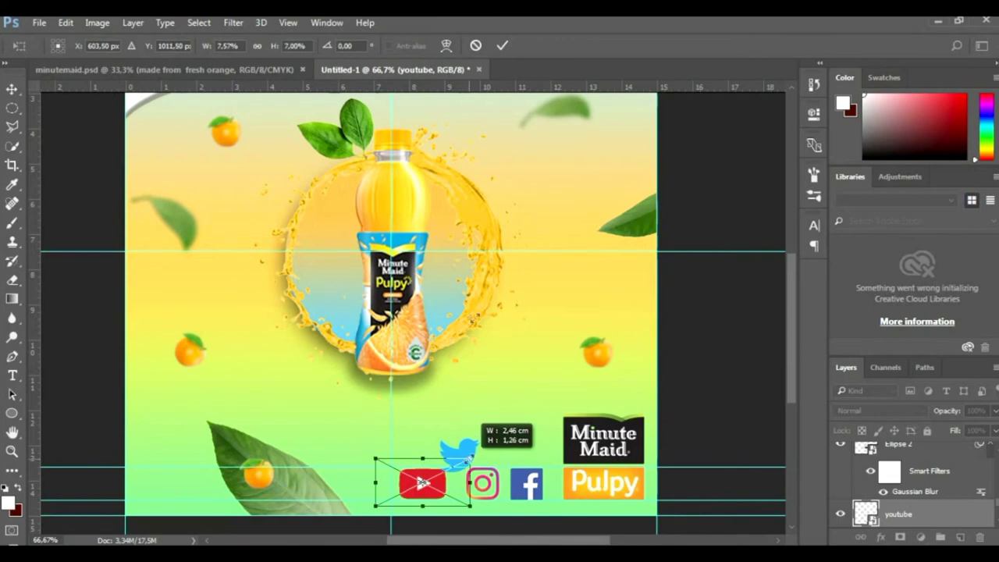
left_click(504, 47)
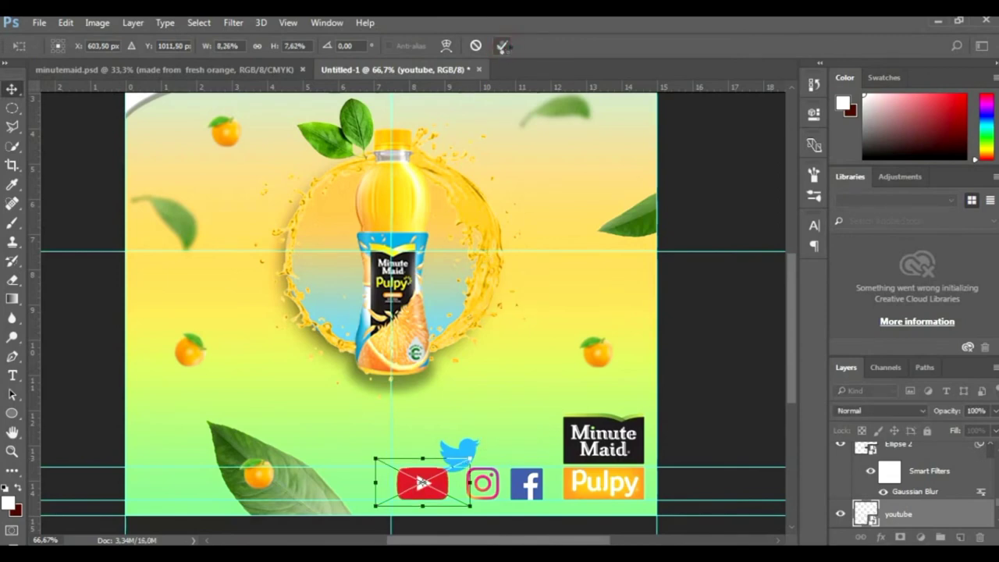
left_click(462, 505)
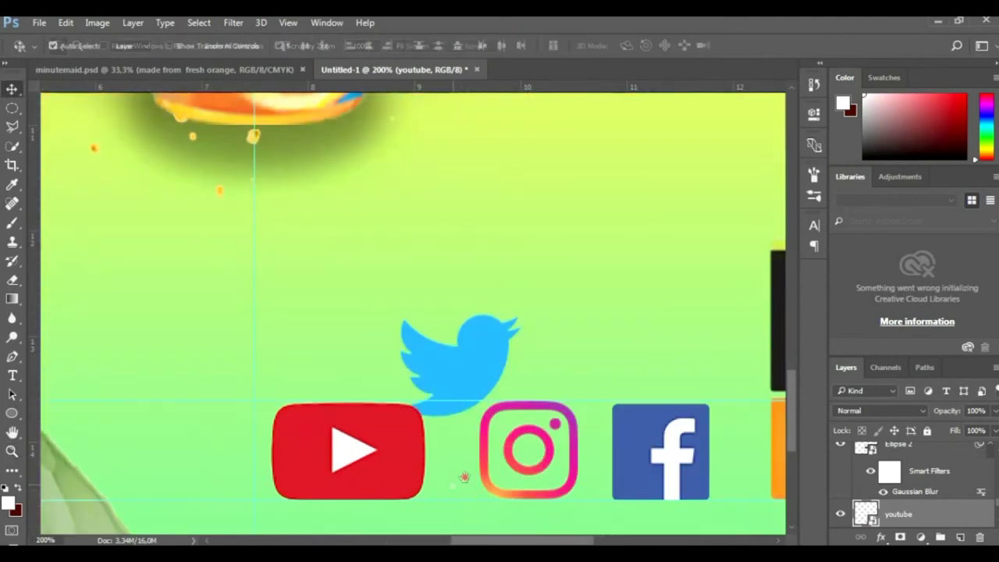
Shift YouTube left and drop the Twitter bird into the row between YouTube and Instagram
left_click_drag(493, 388, 492, 378)
left_click_drag(432, 363, 282, 364)
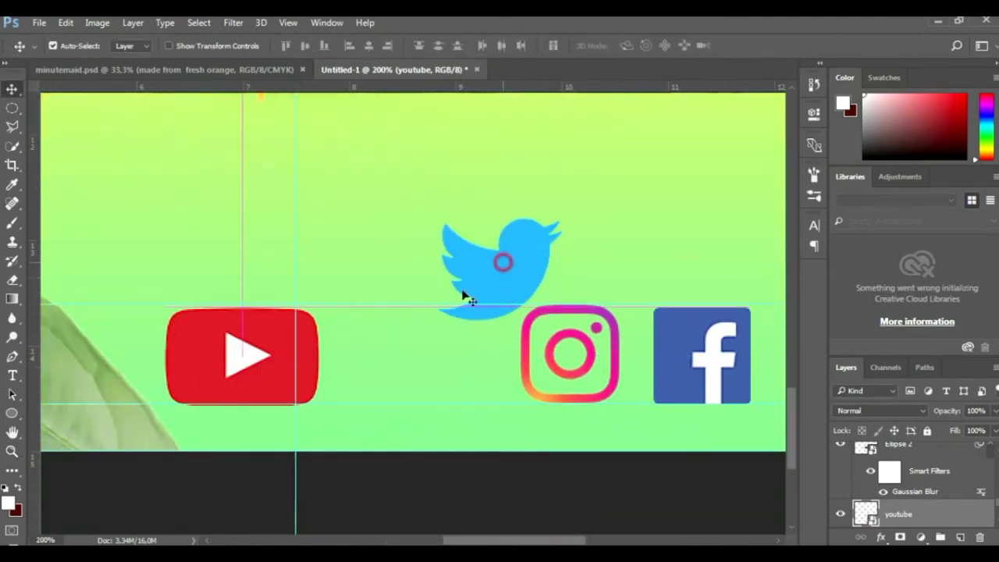
mouse_move(507, 262)
left_mouse_down()
mouse_move(433, 337)
mouse_move(437, 349)
left_mouse_up()
key("ctrl+space")
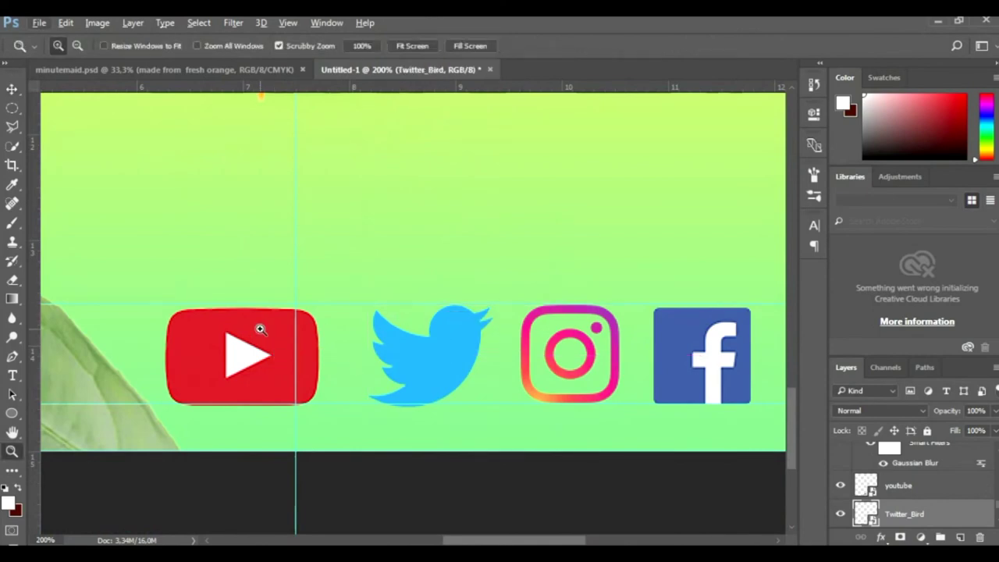
left_click(235, 336)
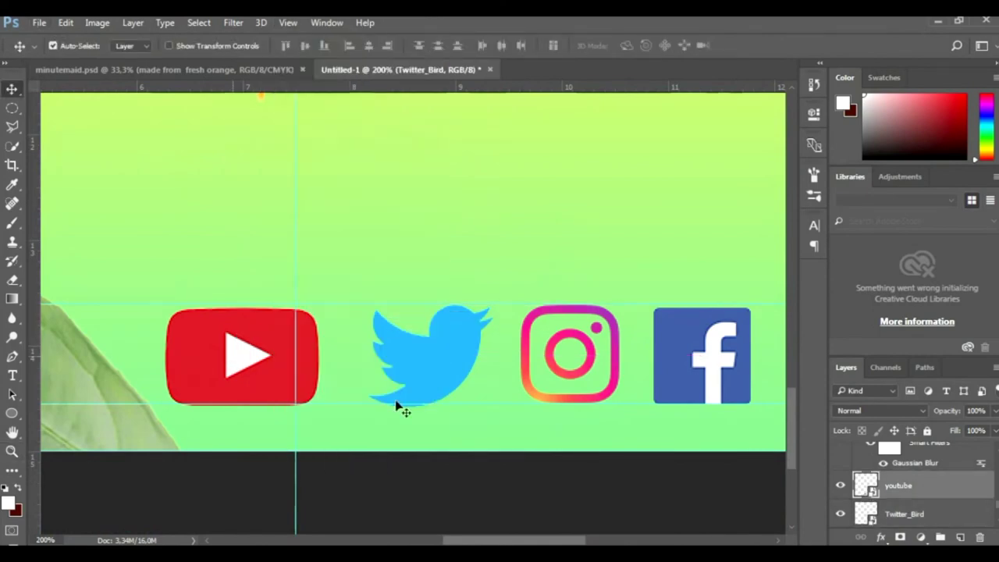
Rescale the Facebook icon to 4.33% and select all four social icon layers
left_click(680, 334)
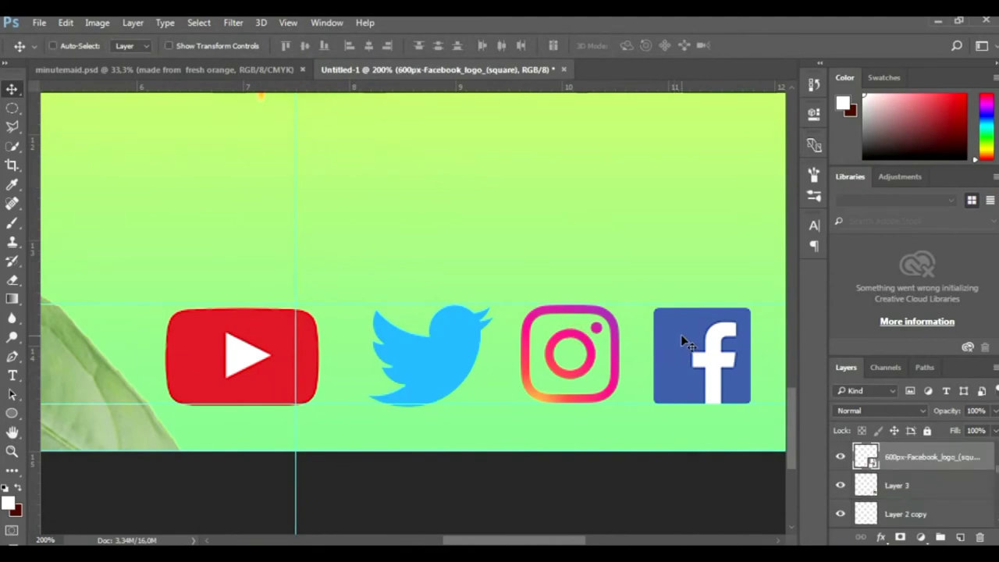
key("ctrl+t")
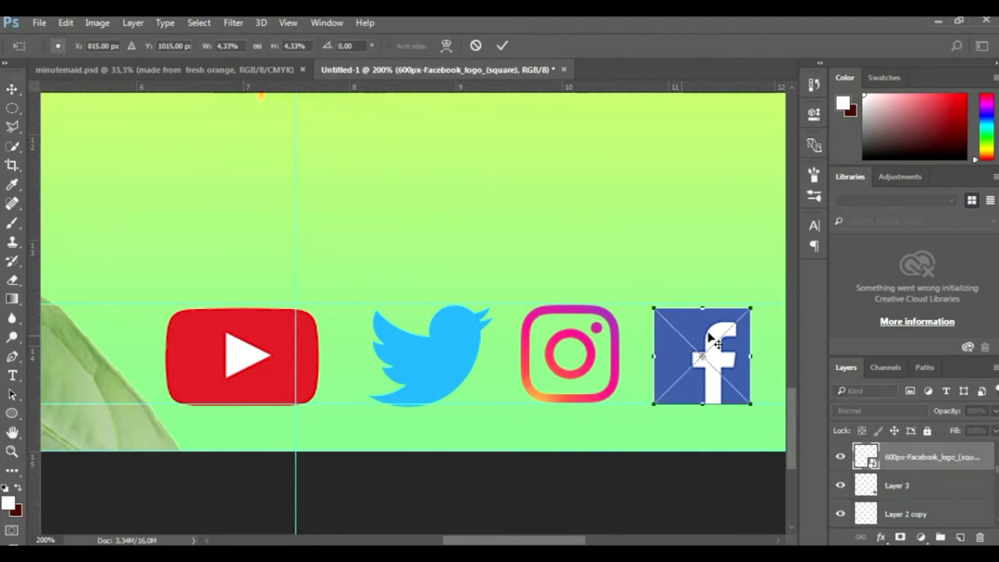
left_click(501, 47)
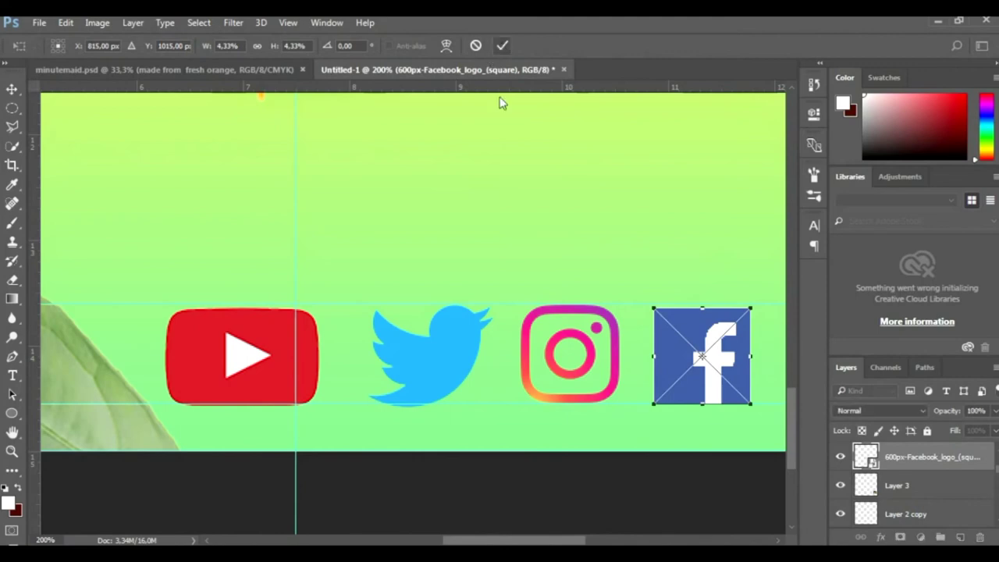
key("Return")
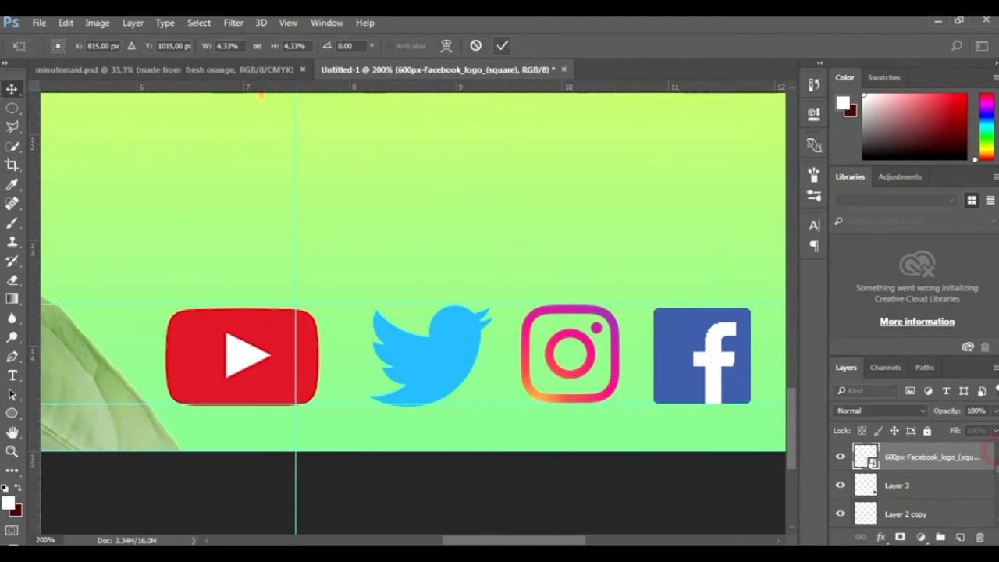
scroll(921, 484, "up", 2)
scroll(921, 484, "up", 1)
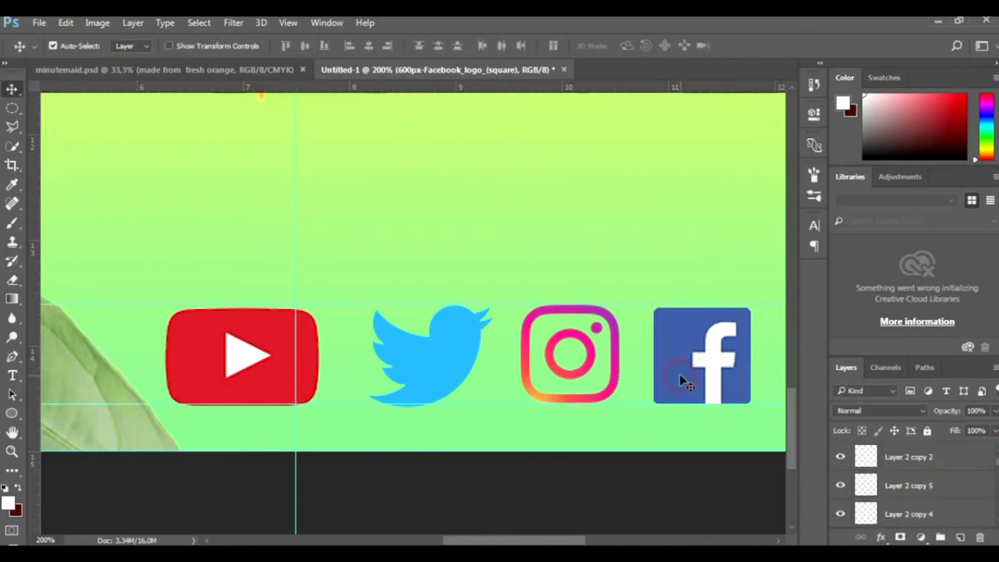
scroll(996, 536, "down", 1)
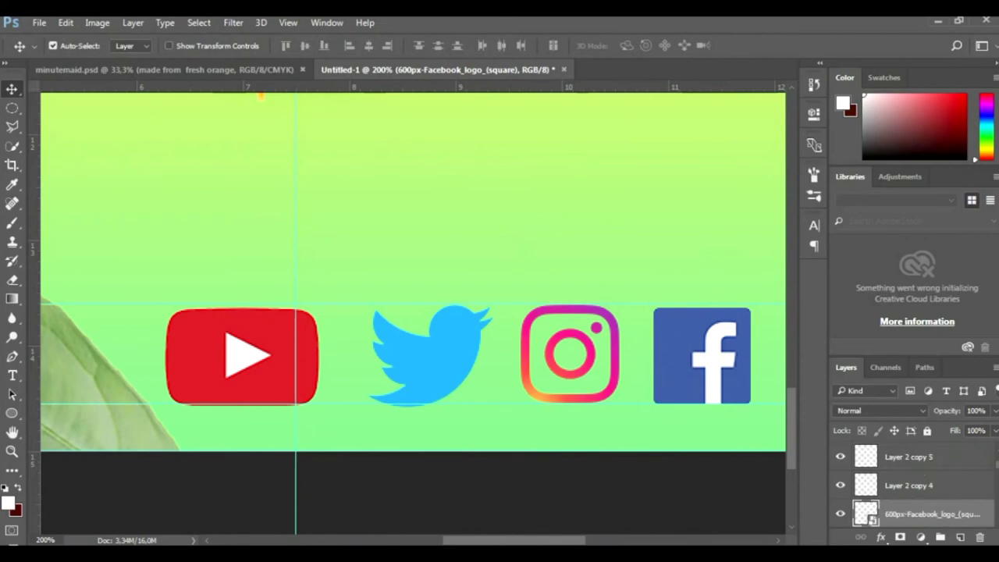
scroll(997, 536, "down", 1)
left_click(613, 373)
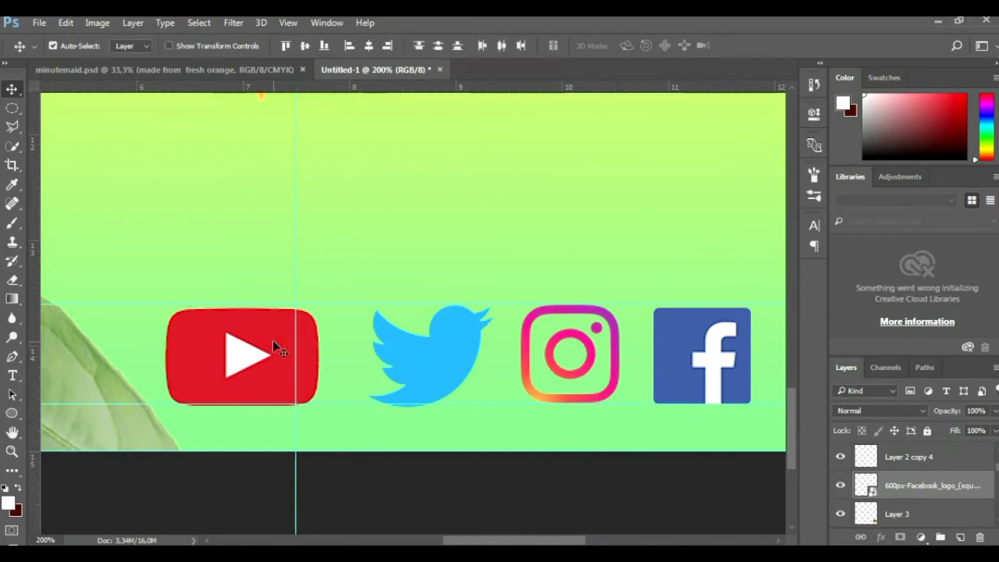
Scale down the four social icons together and move the row right toward the Pulpy logo
key("ctrl+t")
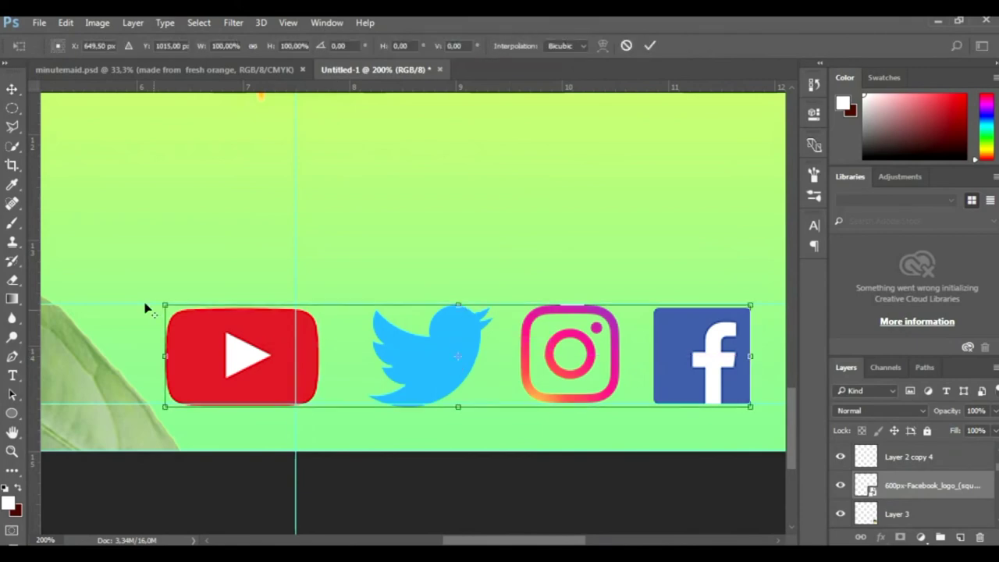
left_click_drag(164, 305, 215, 313)
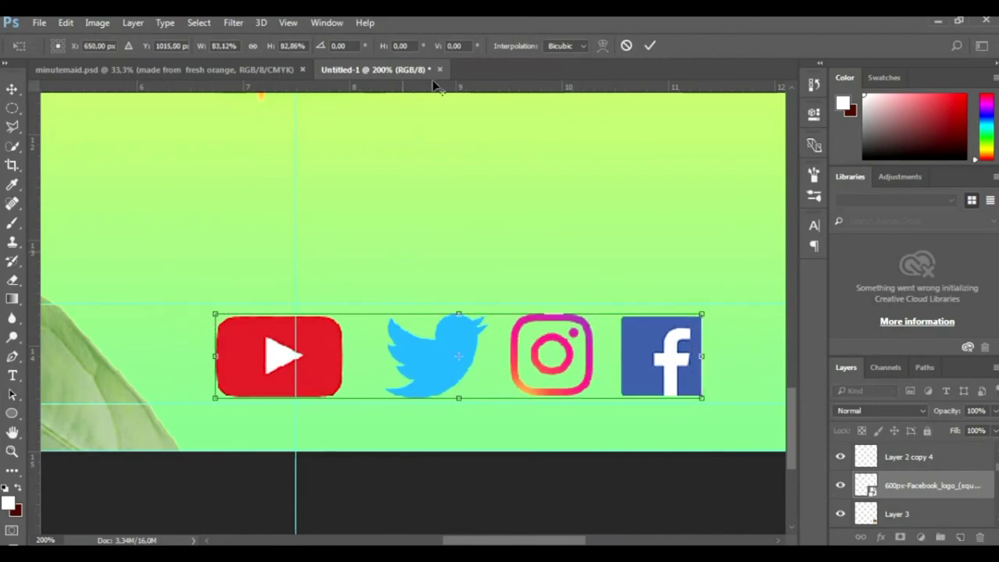
scroll(417, 220, "right", 5)
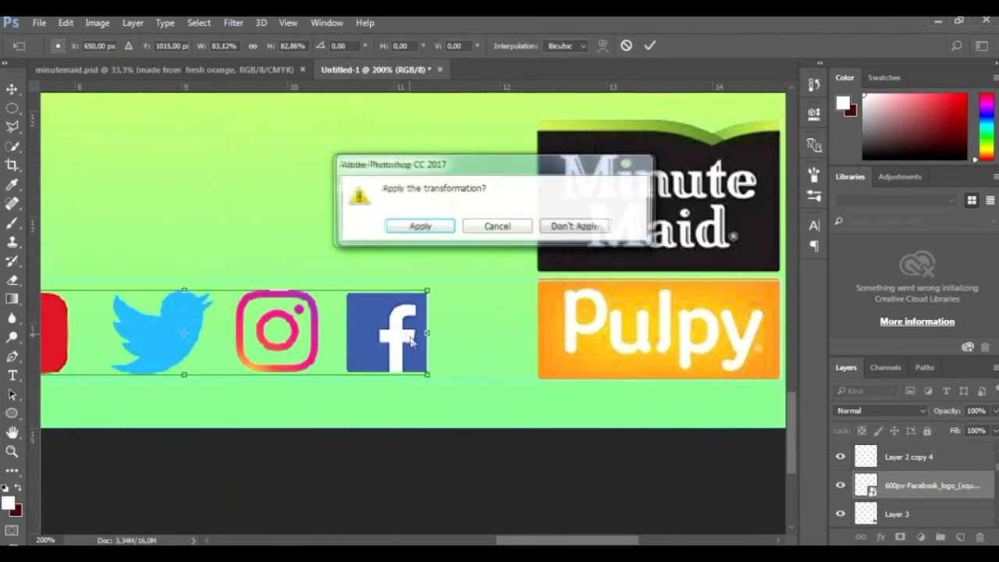
left_click(419, 226)
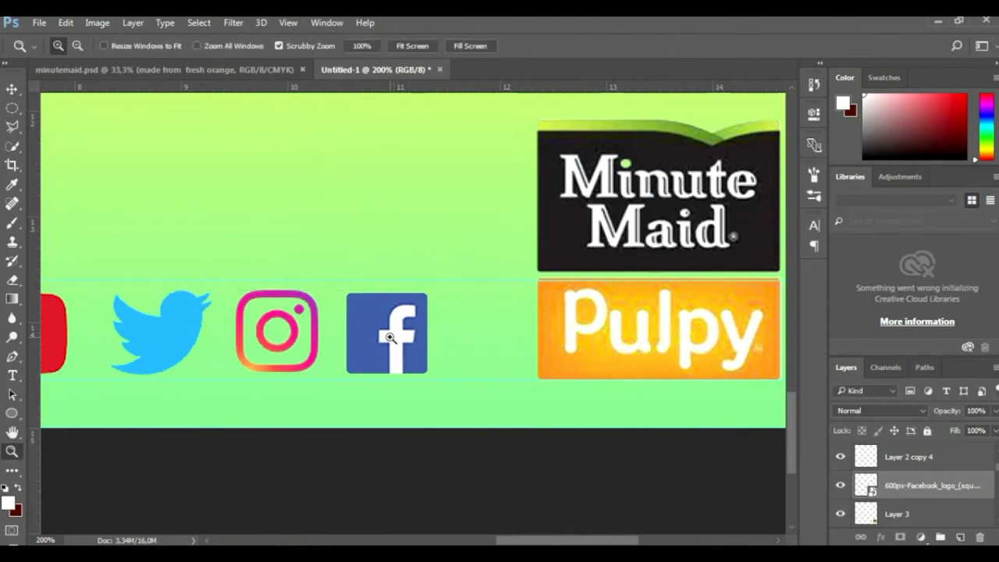
left_click_drag(390, 342, 446, 340)
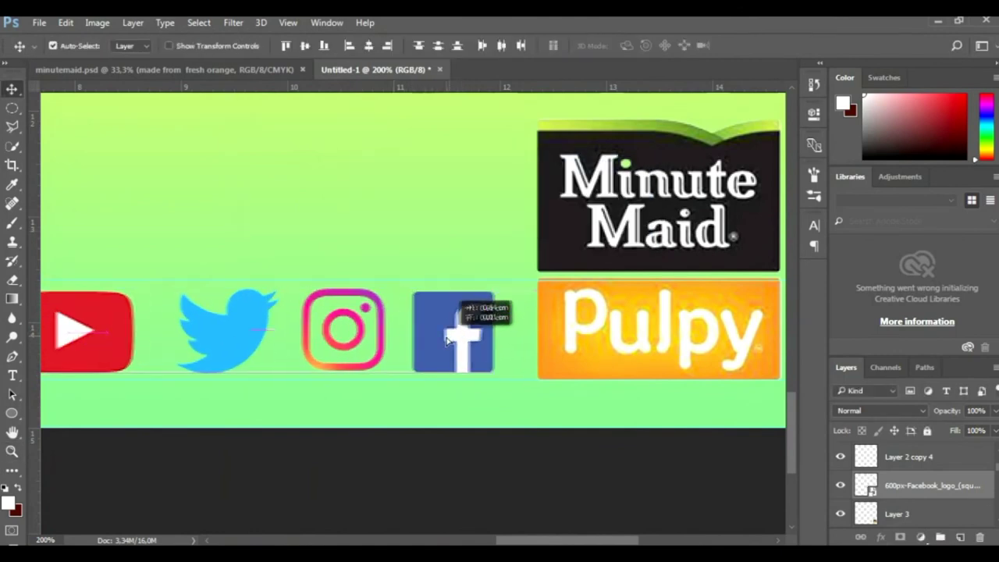
Zoom out to the whole poster and bring up the minutemaid.psd reference design
key("z")
left_click(450, 311, "alt")
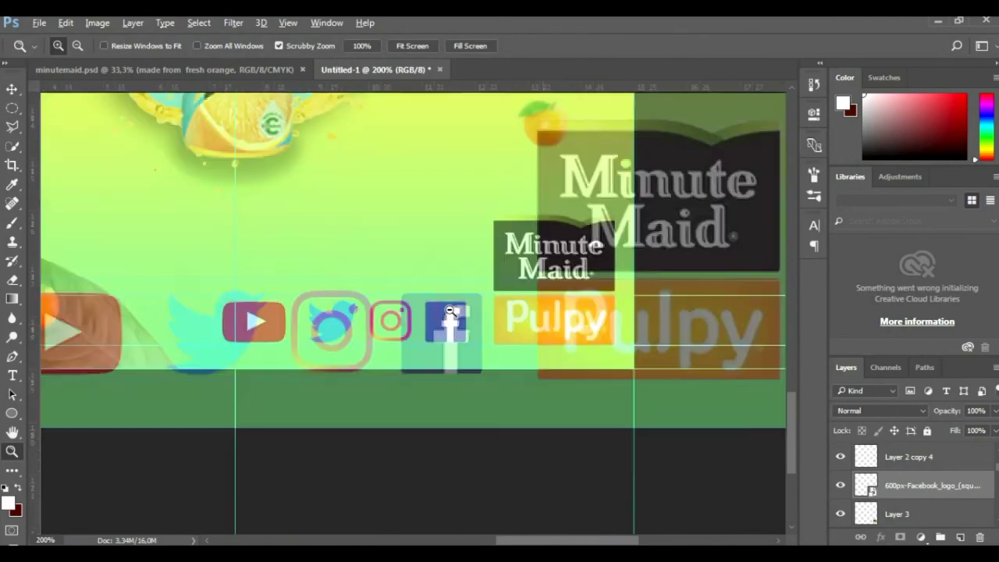
left_click(449, 311, "alt")
left_click(406, 398, "alt")
left_click(367, 468, "alt")
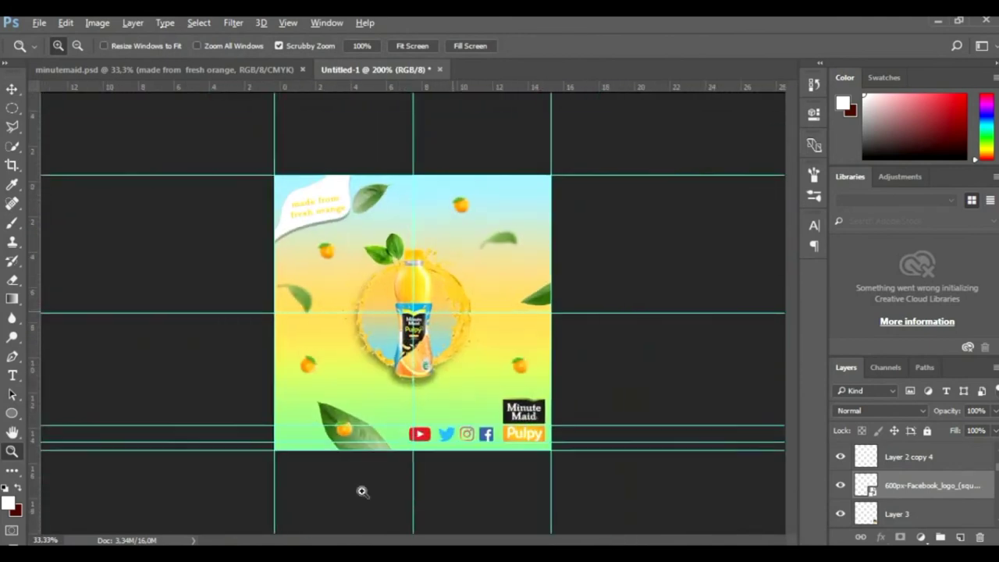
left_click(361, 491)
key("v")
left_click(191, 68)
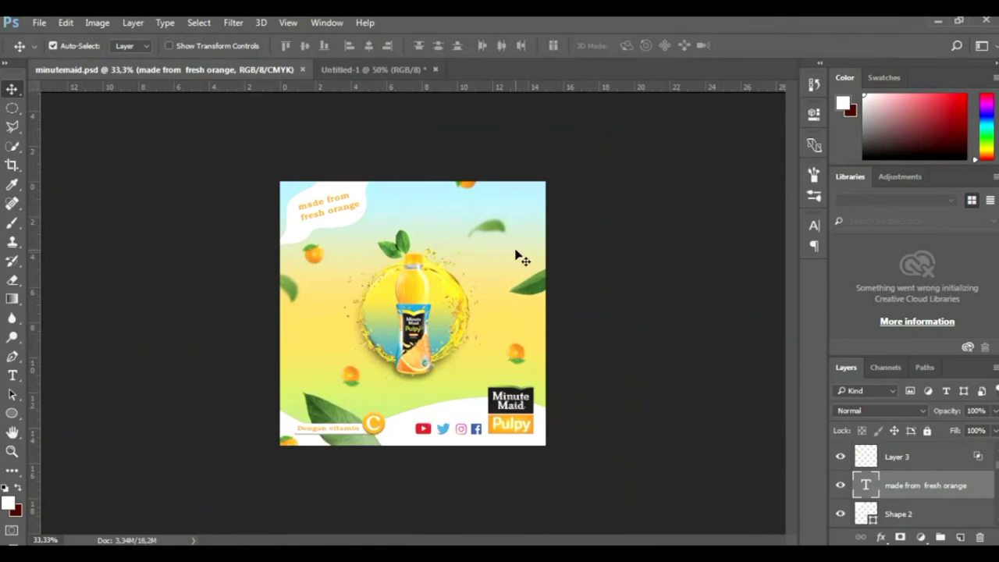
Back in Untitled-1, draw a rounded rectangle above the bottom-left leaf
left_click(388, 68)
left_click(12, 414)
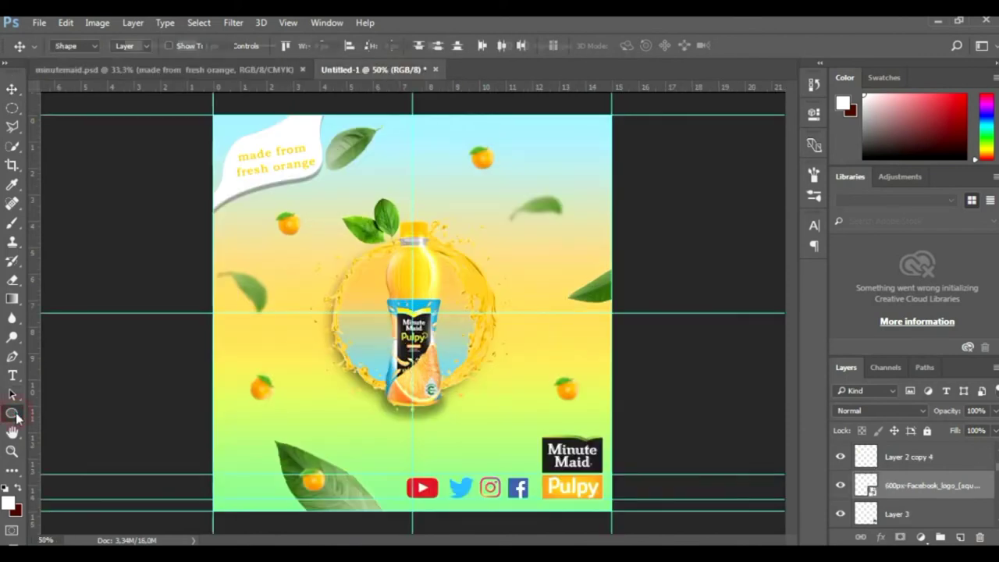
right_click(13, 415)
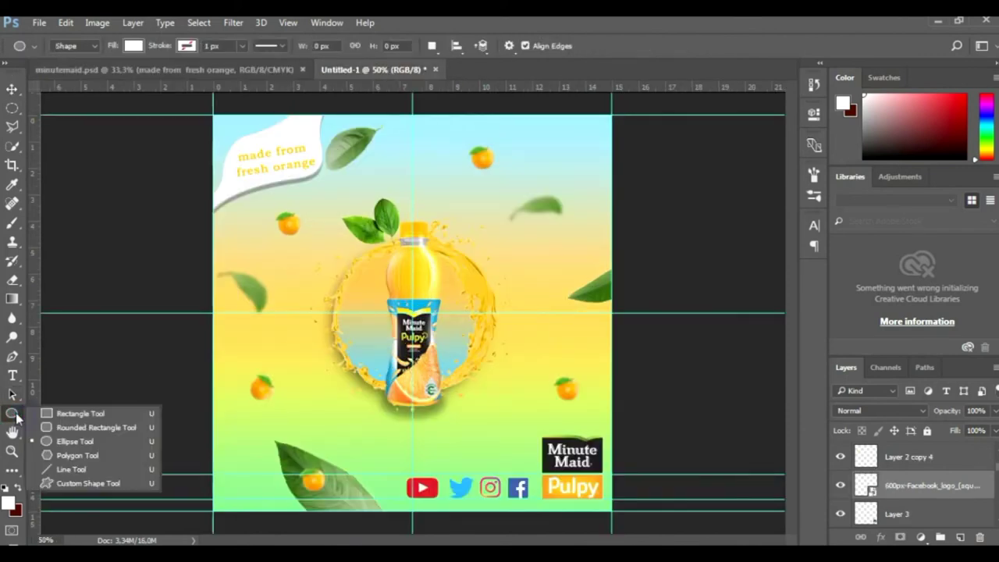
left_click(87, 428)
left_click_drag(282, 420, 375, 439)
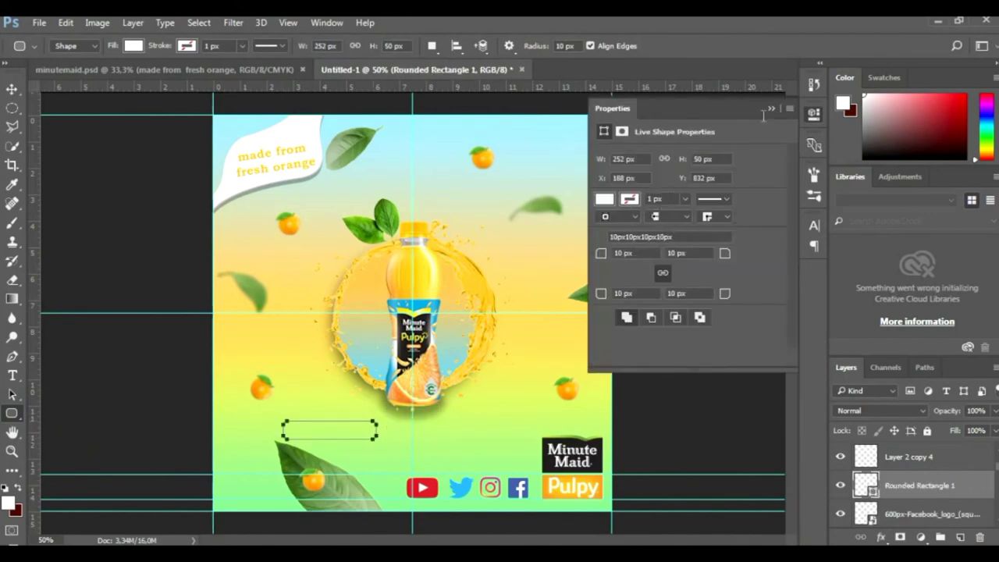
left_click(772, 109)
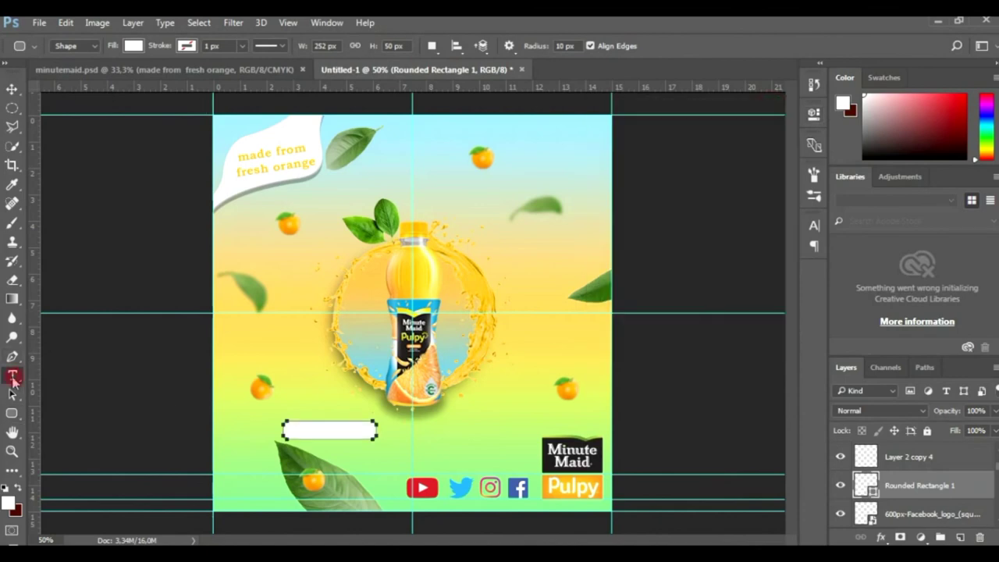
Add 9 pt 'Dengan vitamin' text and shift the white rounded bar down-left
left_click(12, 375)
left_click(462, 424)
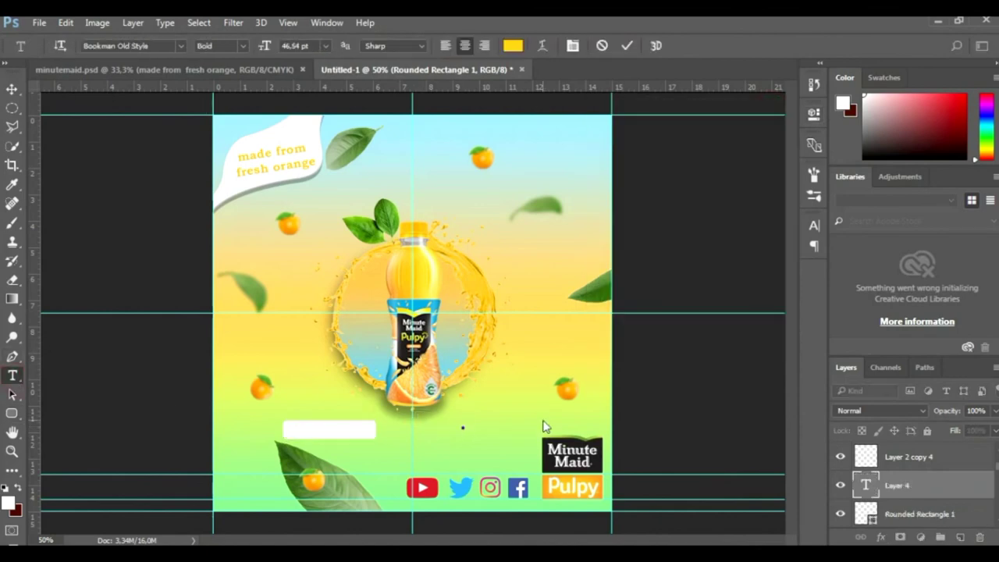
type("De")
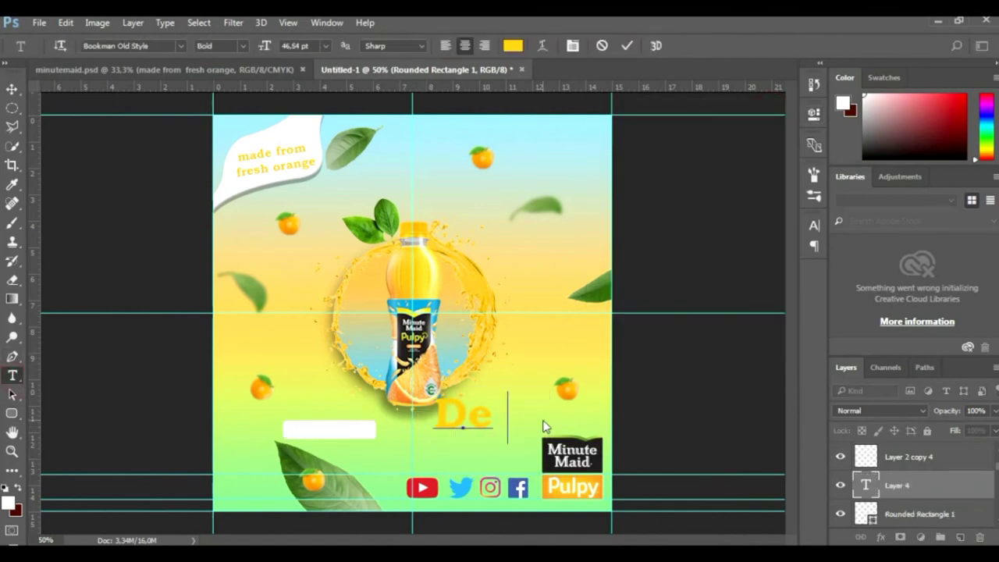
type("ngan vitamin")
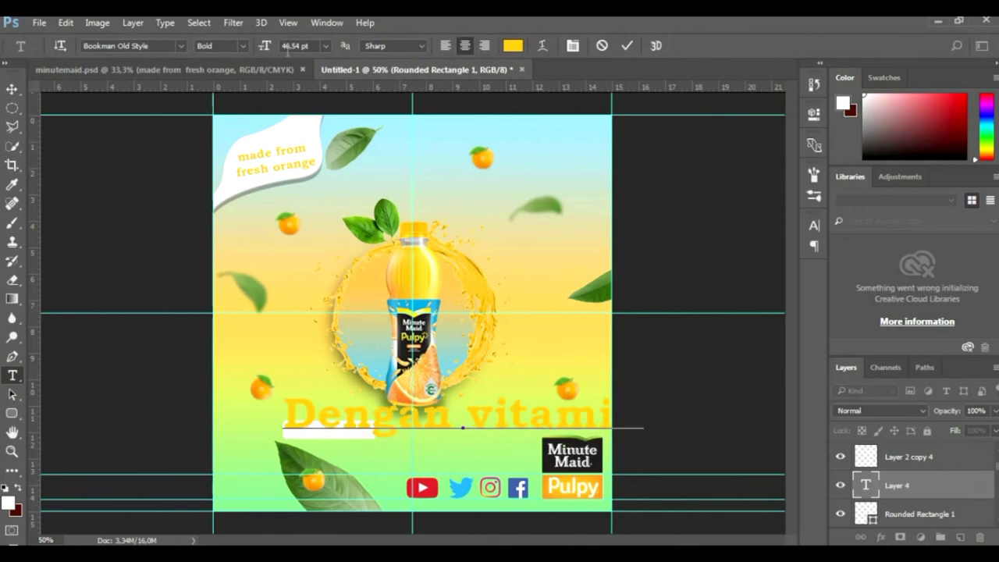
key("ctrl+a")
left_click(325, 46)
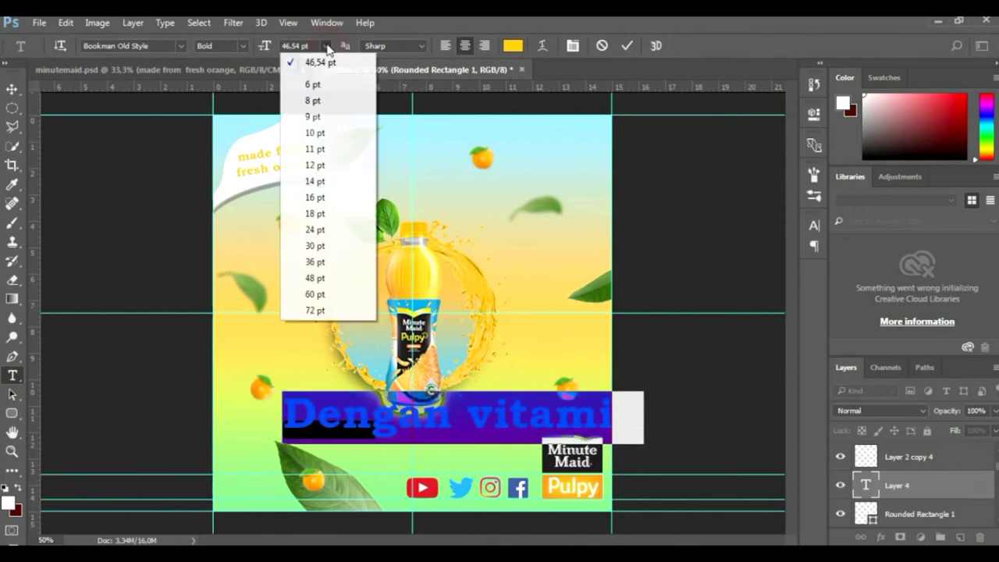
left_click(314, 116)
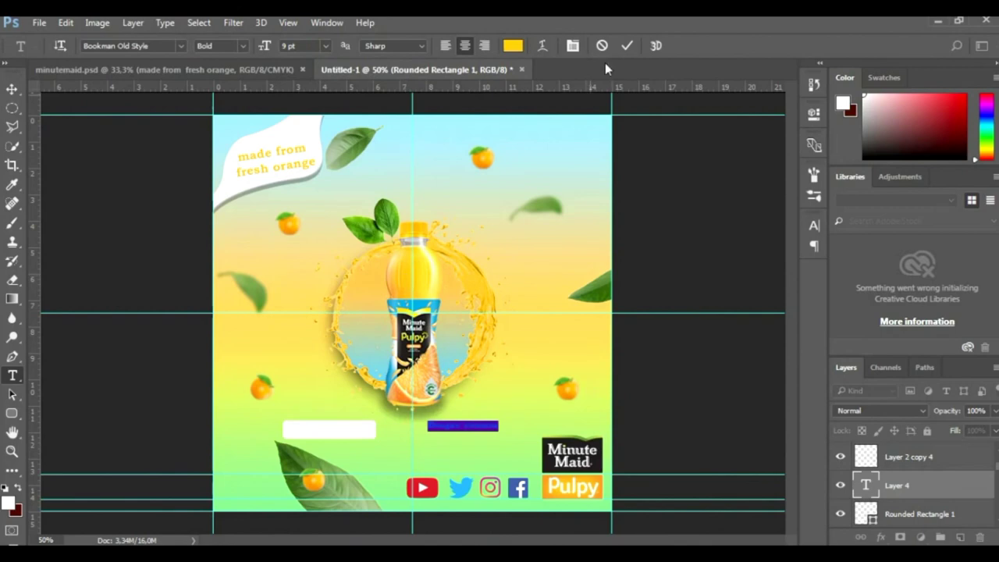
left_click(627, 45)
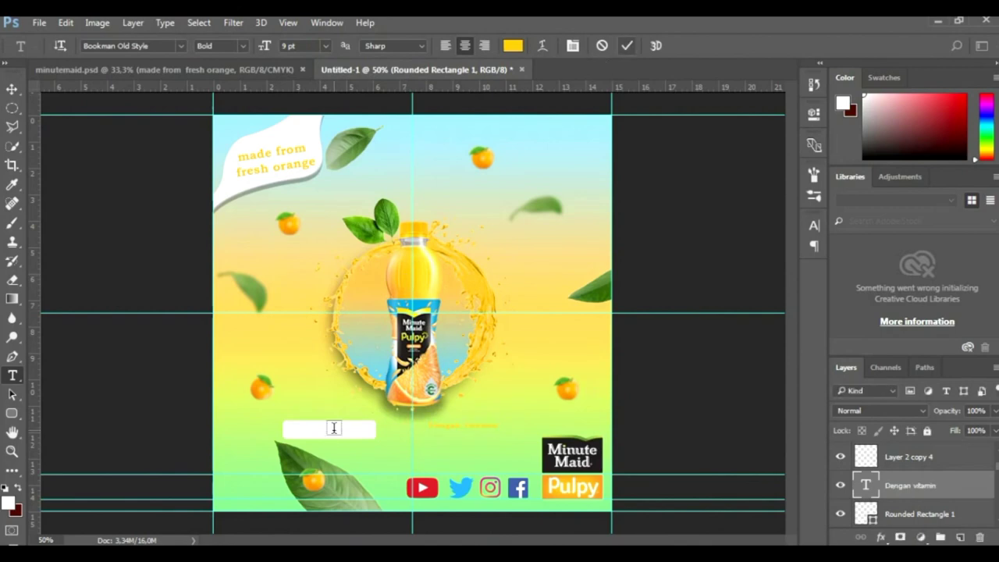
key("v")
mouse_move(333, 429)
left_mouse_down()
mouse_move(290, 479)
mouse_move(287, 469)
mouse_move(396, 463)
mouse_move(612, 119)
left_mouse_up()
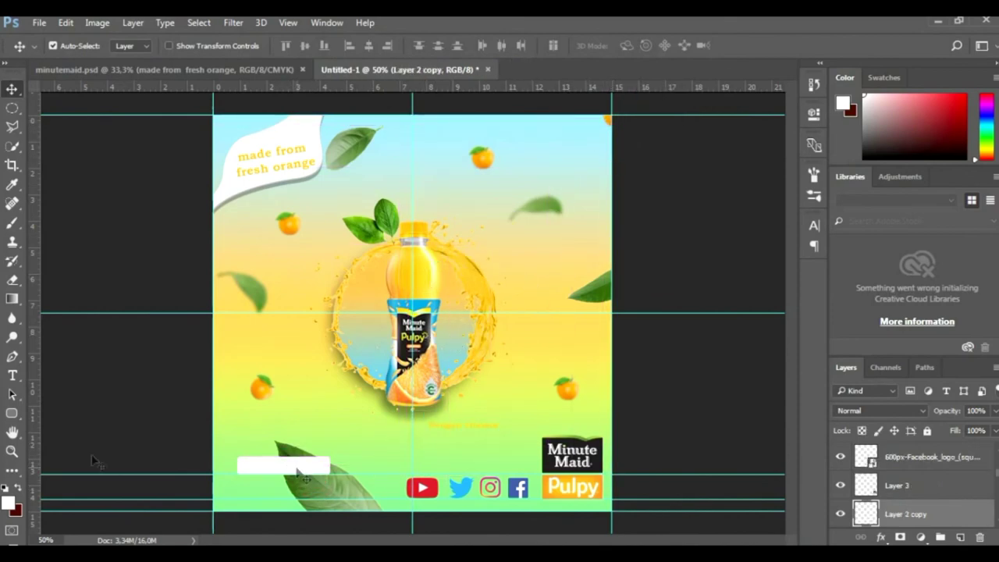
Draw an ellipse circle at the white bar's end and fill it orange
left_click(11, 414)
right_click(11, 413)
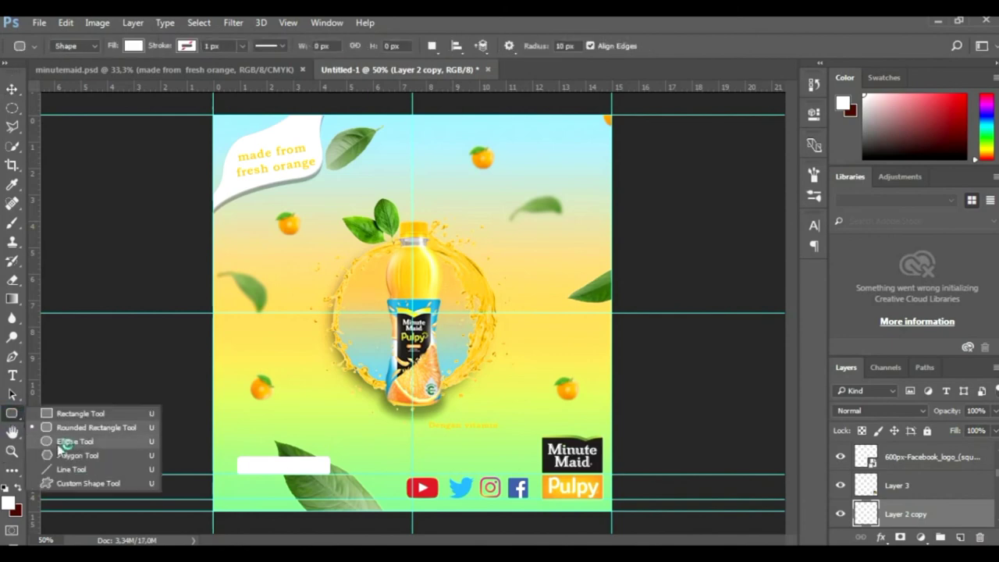
left_click(61, 442)
left_click_drag(320, 457, 359, 493)
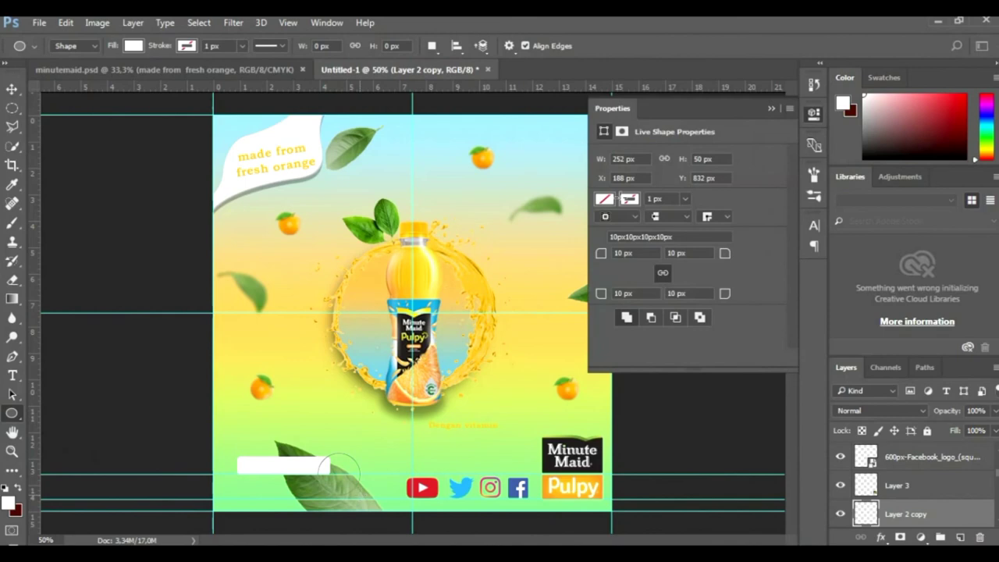
left_click(605, 223)
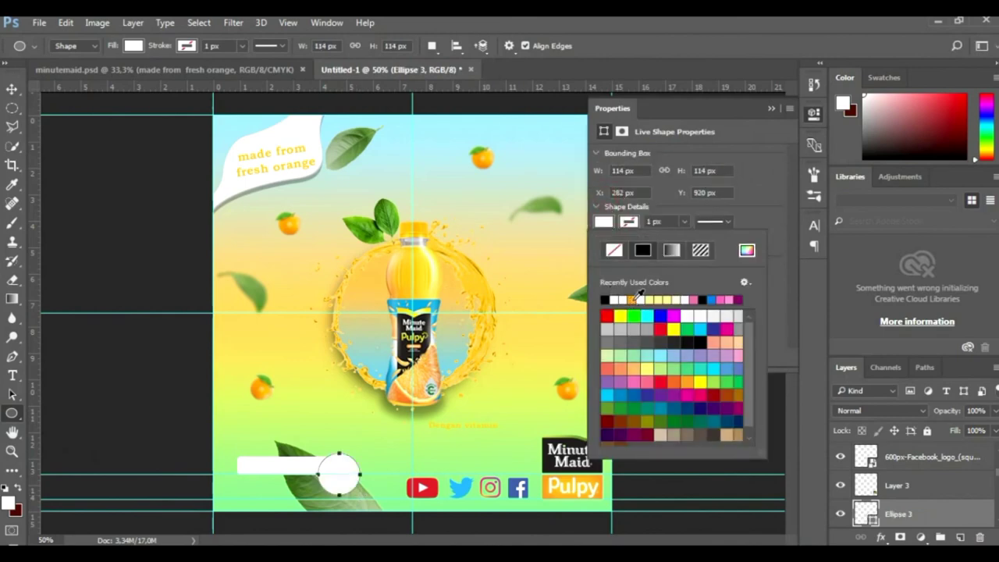
left_click(631, 299)
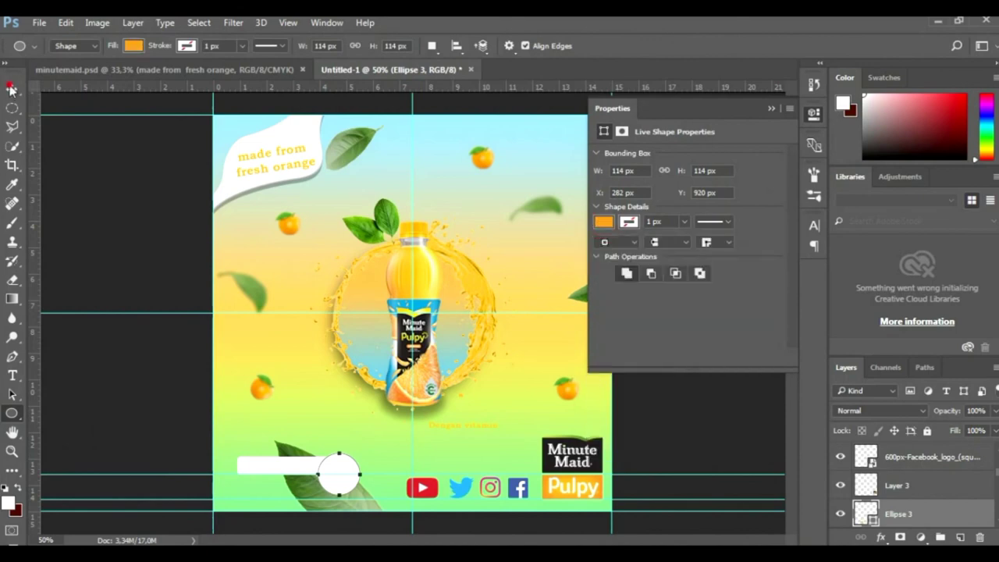
Nudge the orange circle up and move its layer above Layer 3
key("v")
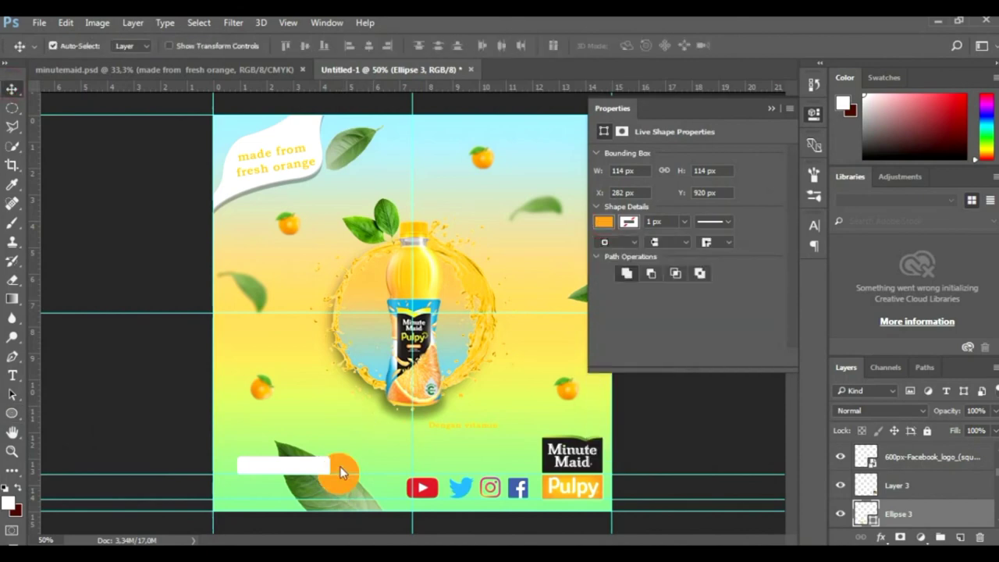
left_click_drag(338, 464, 337, 442)
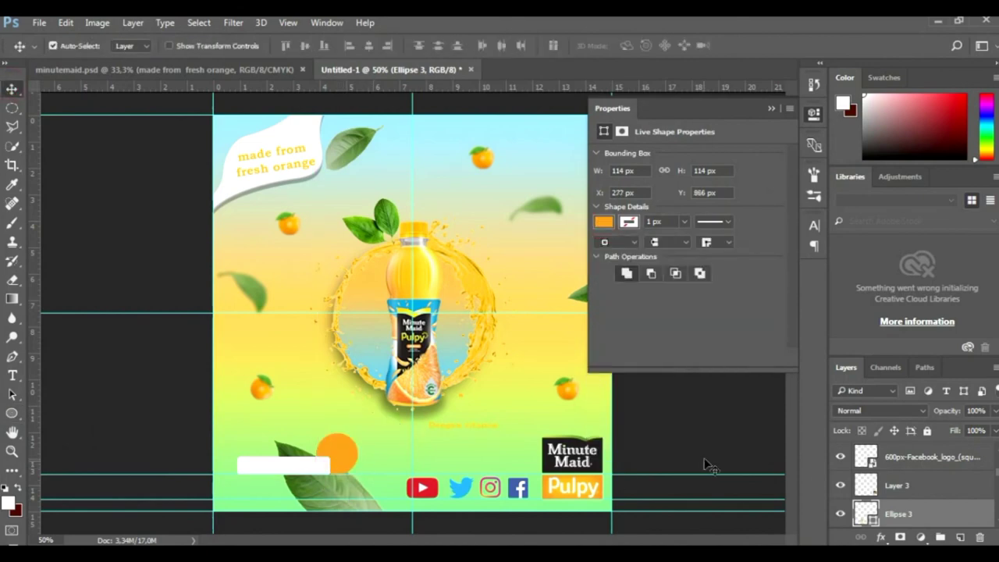
left_click_drag(906, 513, 898, 478)
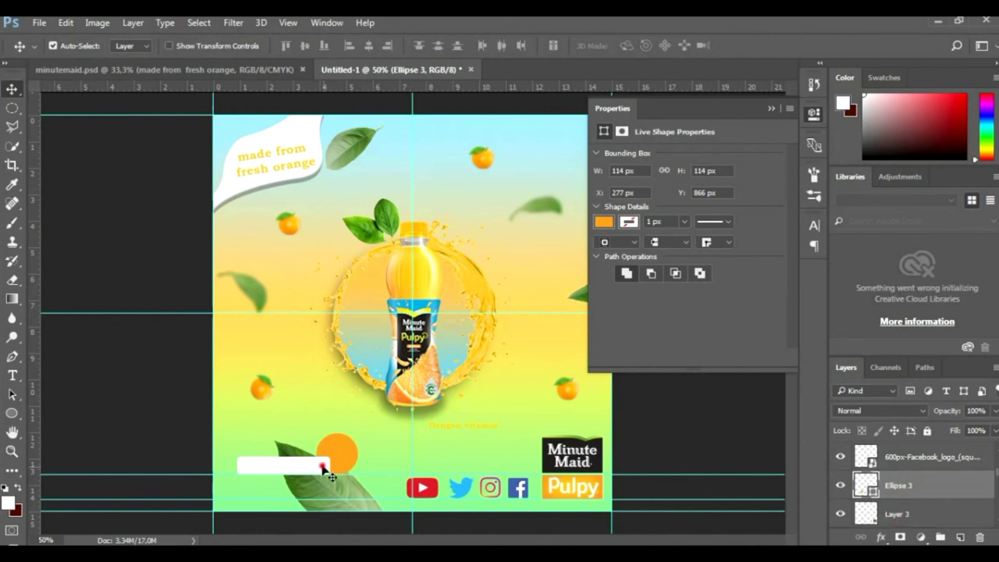
left_click(323, 466)
scroll(915, 484, "down", 2)
scroll(916, 495, "down", 3)
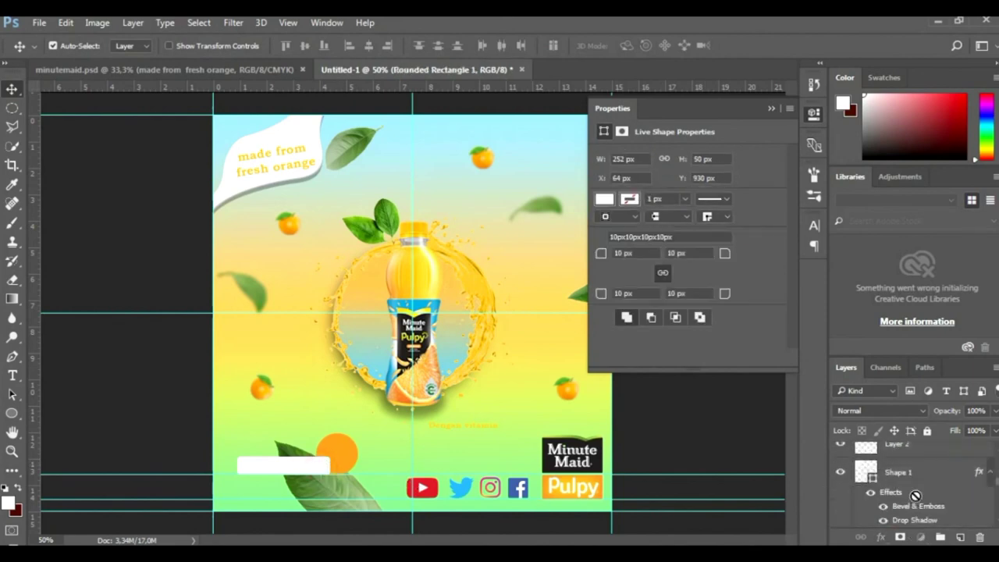
scroll(915, 494, "down", 2)
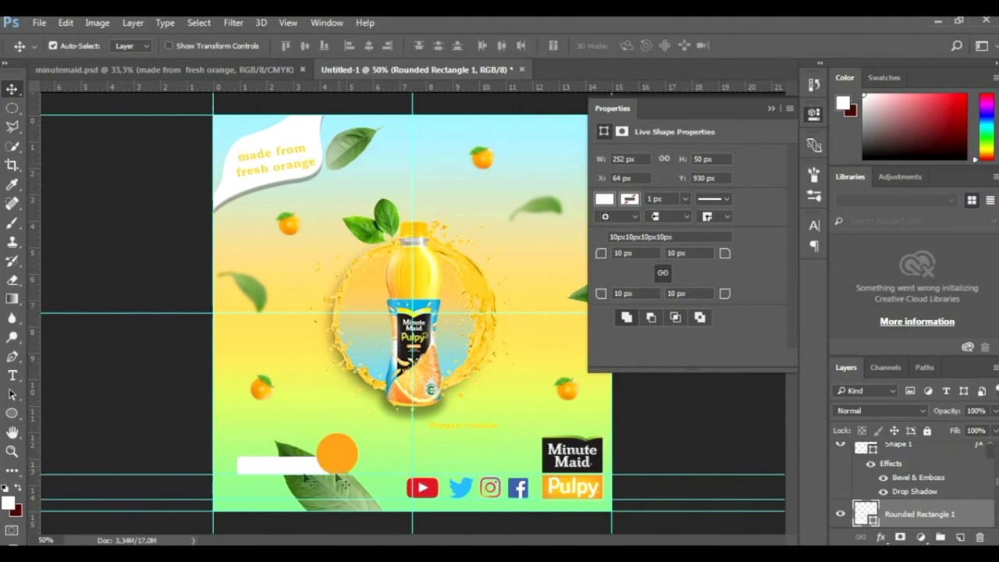
Position the orange circle over the right end of the white rounded bar
key("z")
left_click(306, 478)
left_click(285, 489)
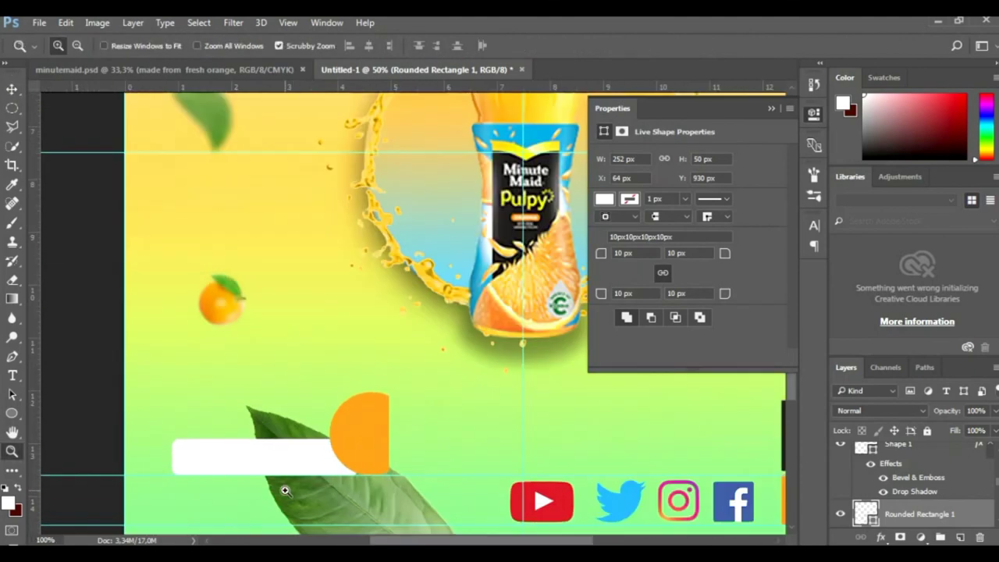
left_click(343, 452)
key("v")
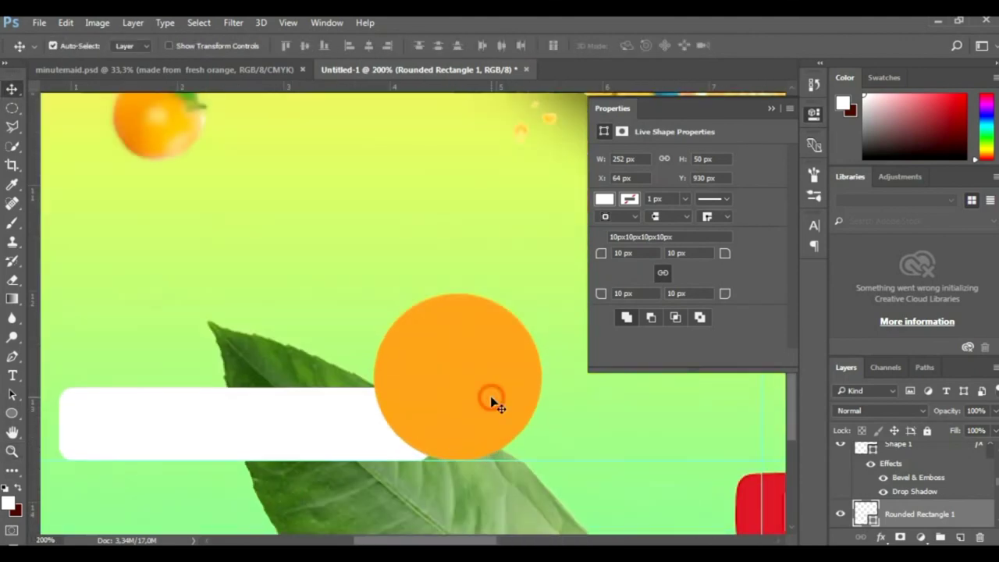
left_click(490, 397)
mouse_move(913, 466)
left_mouse_down()
mouse_move(907, 540)
mouse_move(909, 474)
left_mouse_up()
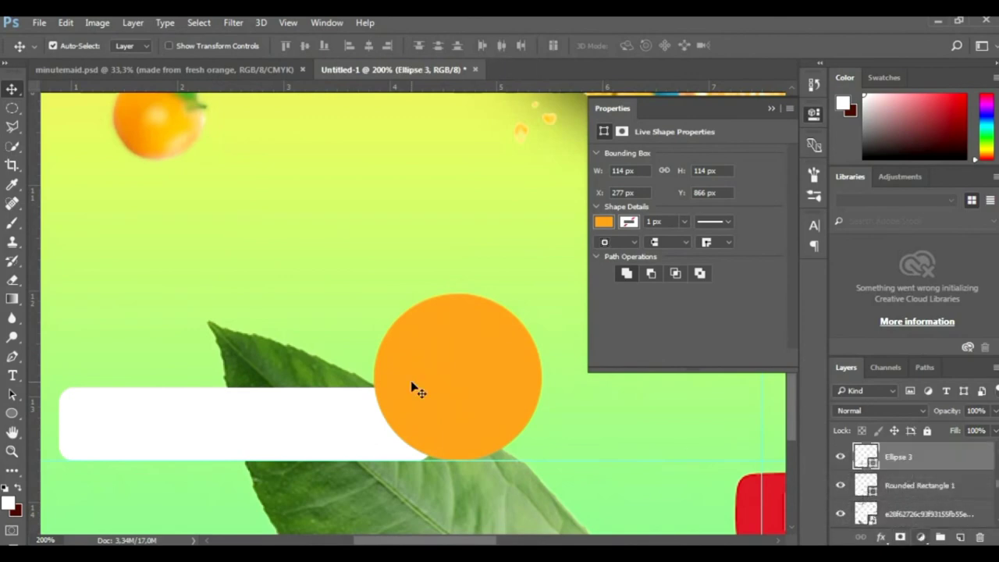
left_click_drag(467, 410, 401, 422)
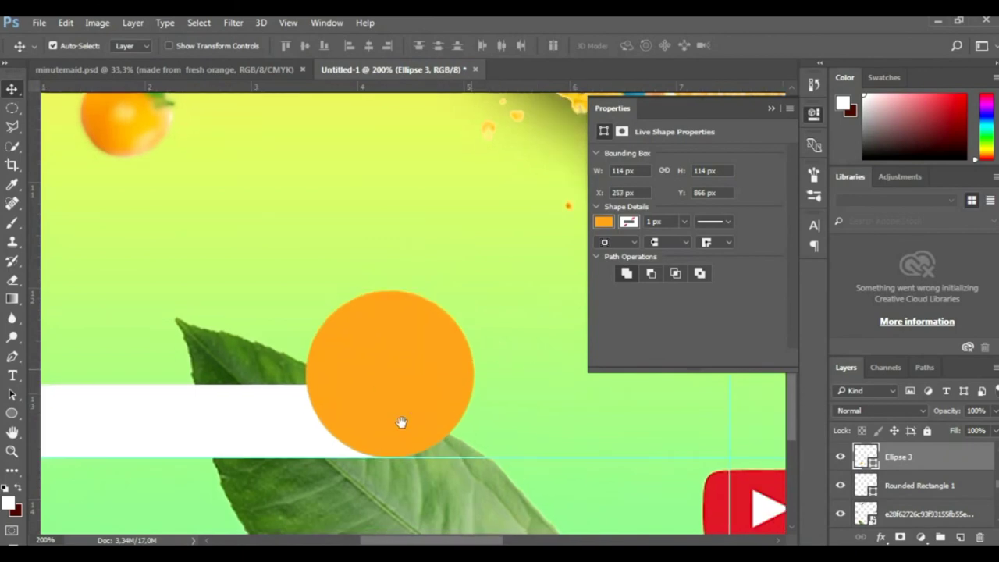
scroll(412, 363, "right", 3)
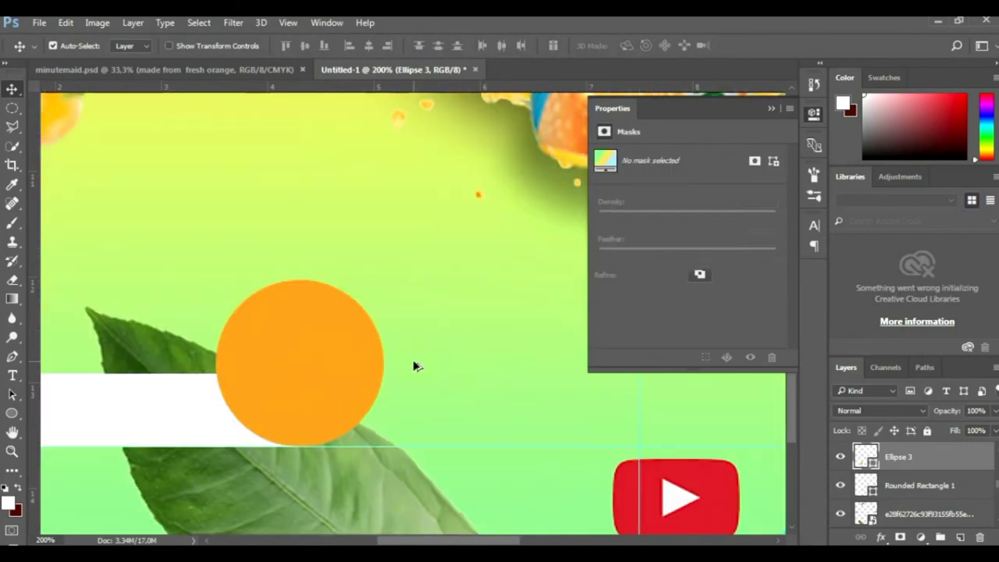
left_click(413, 365)
Drag the 'Dengan vitamin' text layer onto the white rounded bar beside the orange circle
key("z")
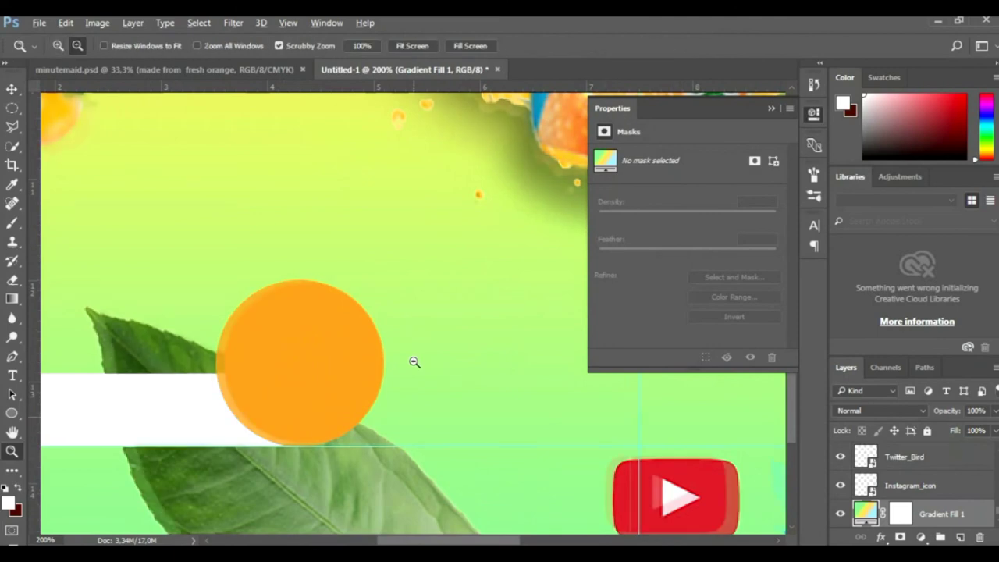
left_click(413, 361, "alt")
key("v")
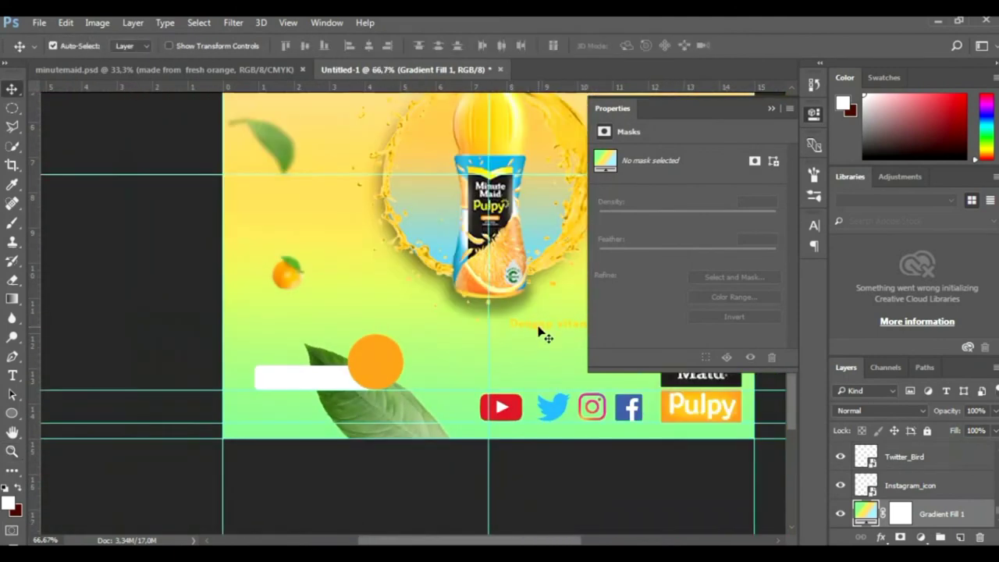
mouse_move(503, 329)
left_mouse_down()
mouse_move(311, 383)
mouse_move(261, 382)
mouse_move(286, 384)
left_mouse_up()
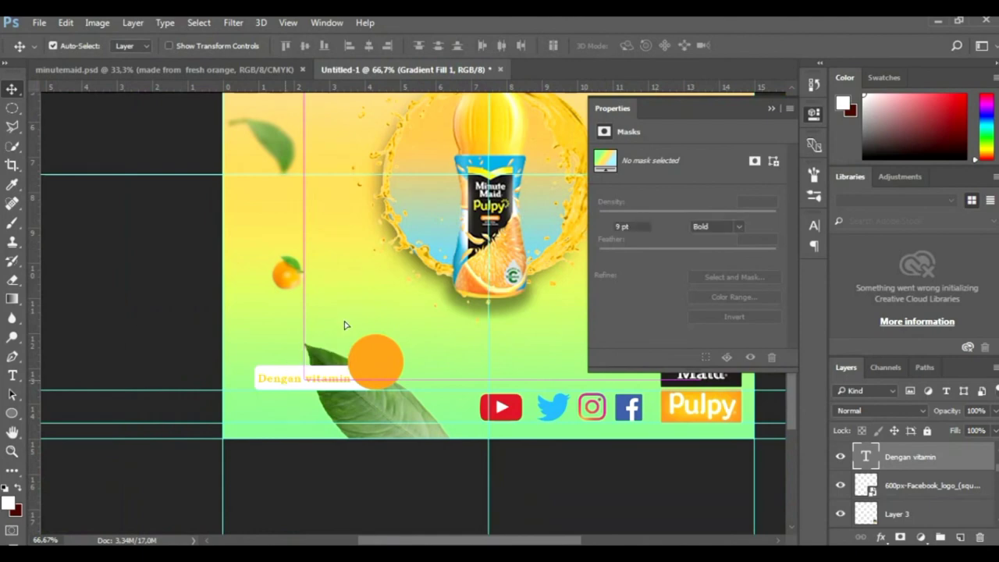
left_click(771, 107)
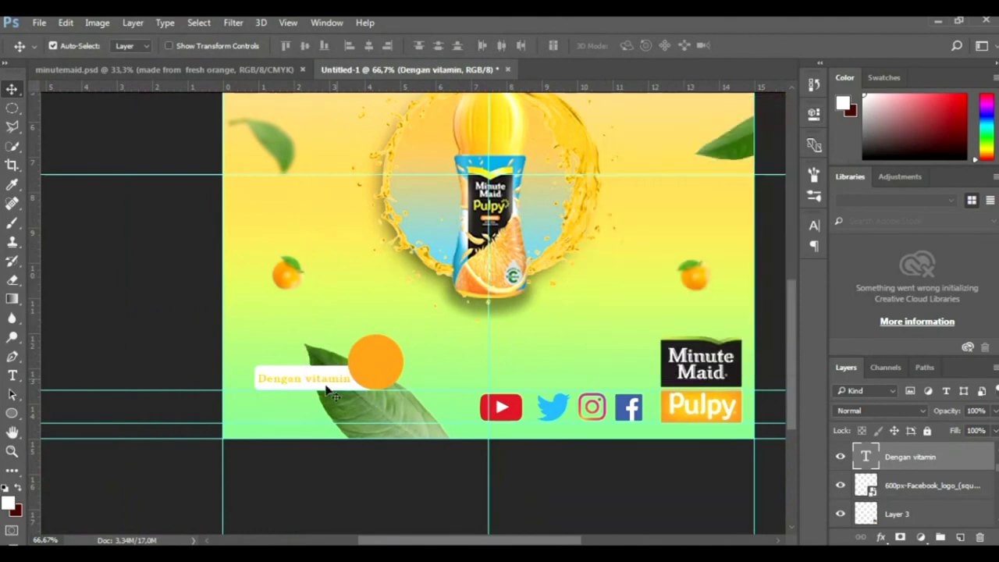
left_click(331, 376)
Give the white bar Bevel & Emboss and a 31% drop shadow, then nudge the 'Dengan vitamin' text
right_click(887, 512)
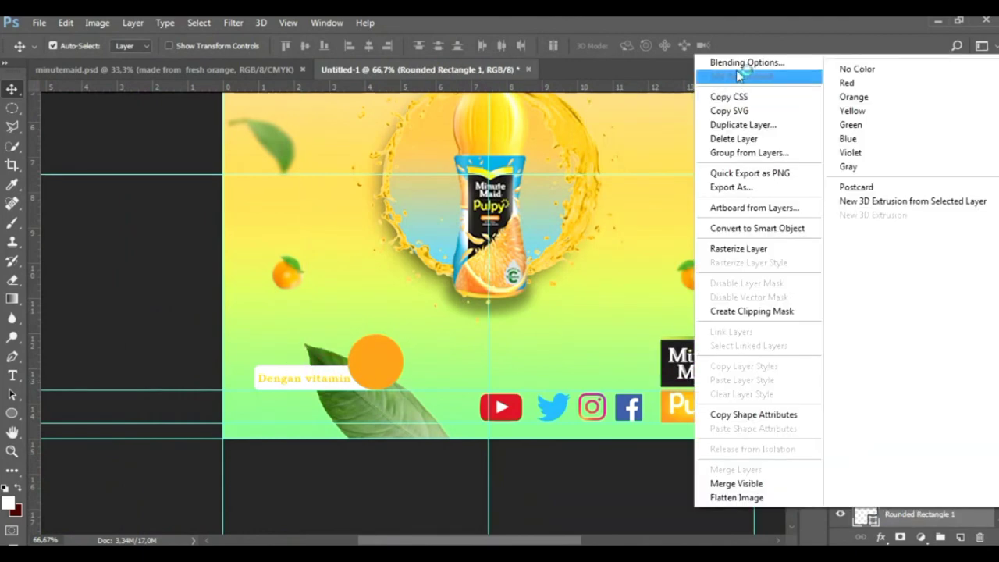
left_click(736, 63)
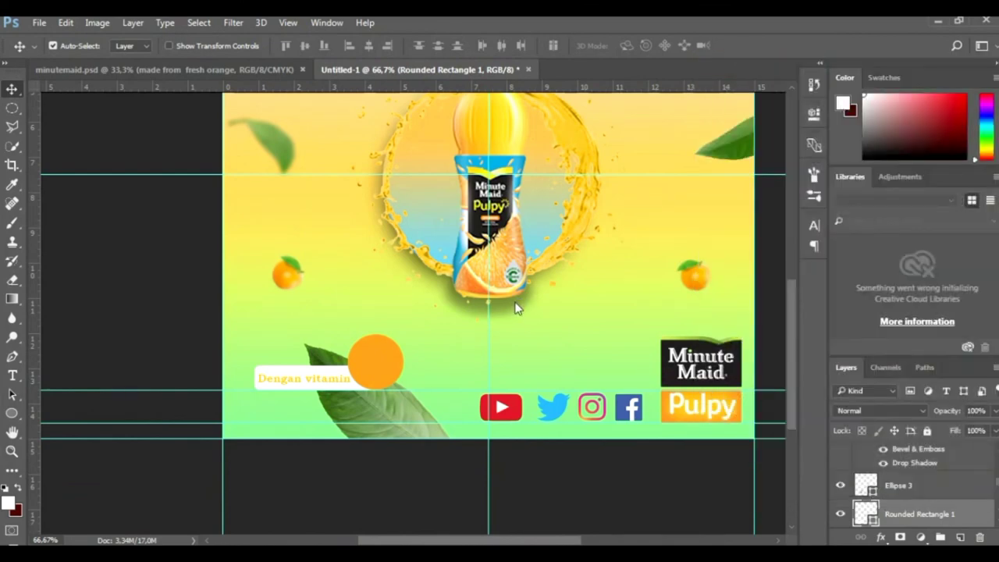
key("h")
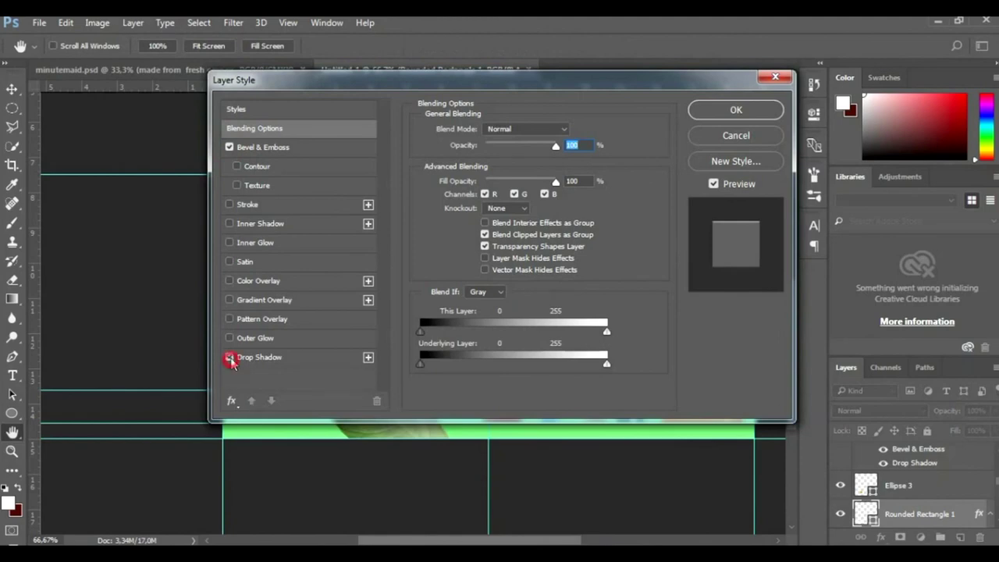
left_click_drag(313, 83, 529, 83)
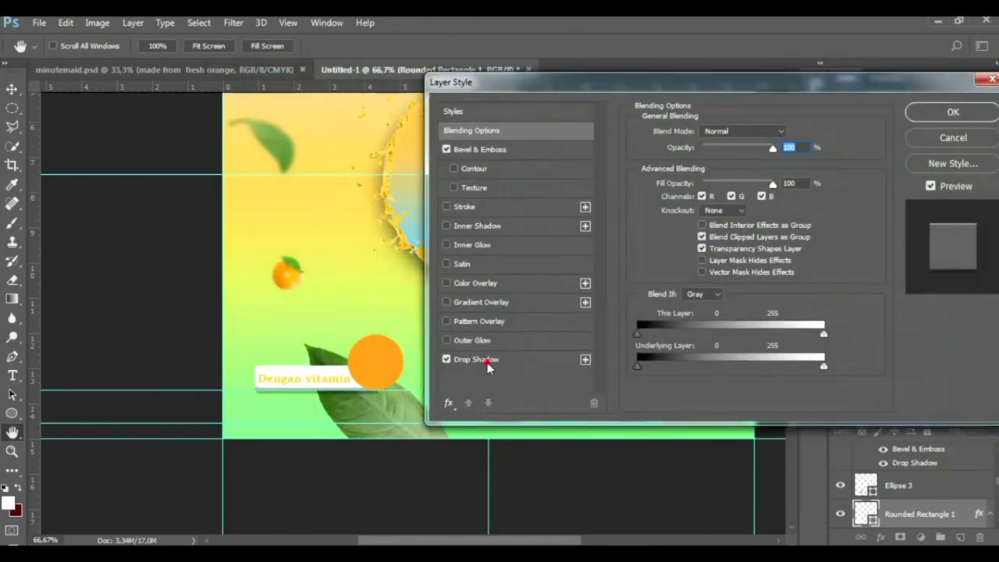
left_click(487, 363)
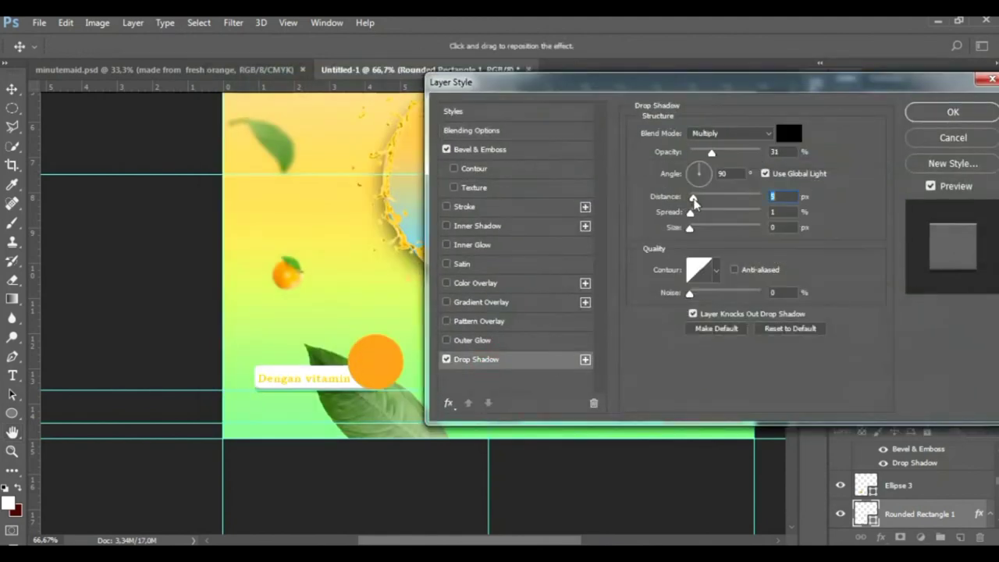
left_click(953, 112)
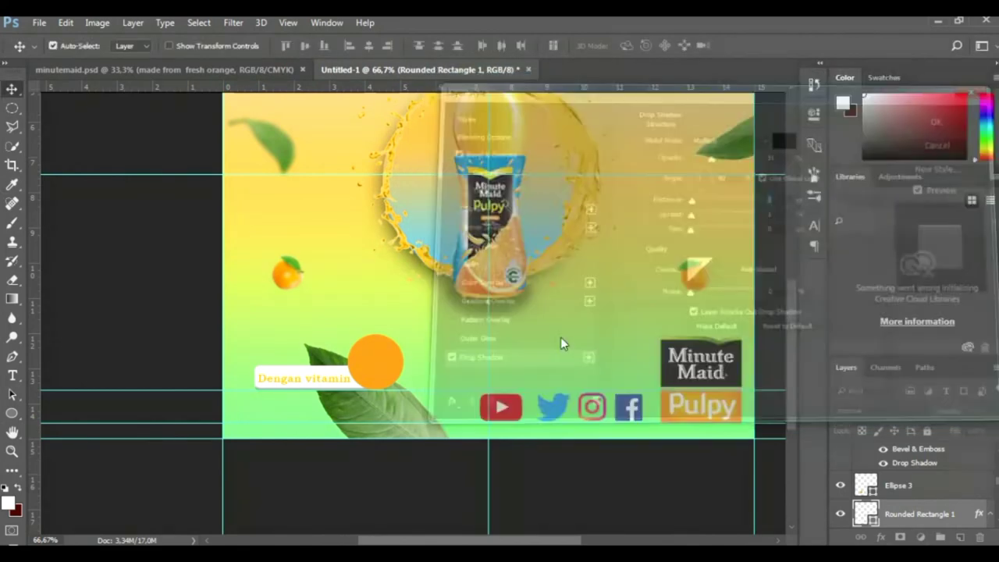
left_click(283, 378)
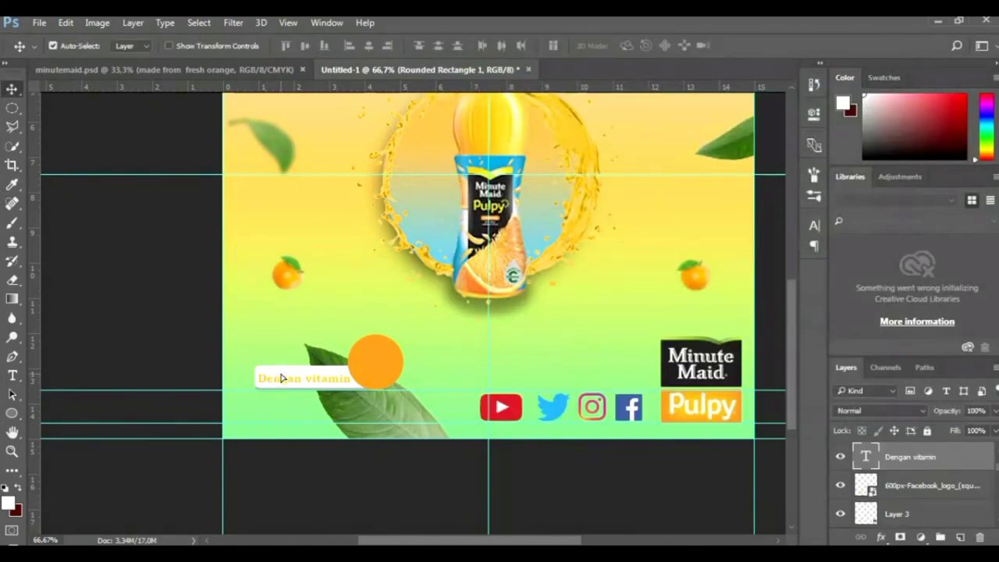
left_click_drag(283, 379, 282, 379)
Start a white text layer near the poster centre and type the letter c
left_click(21, 378)
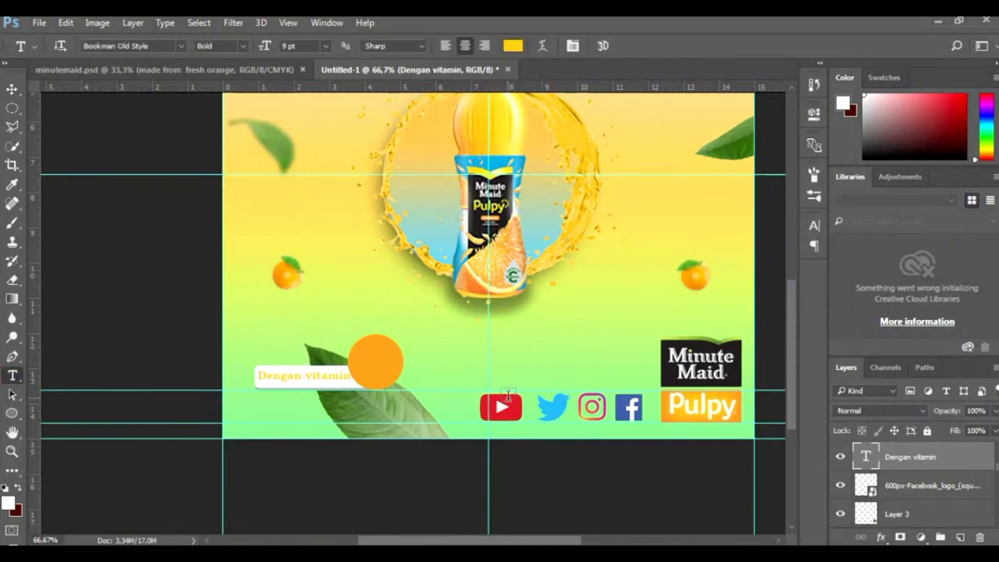
left_click(469, 345)
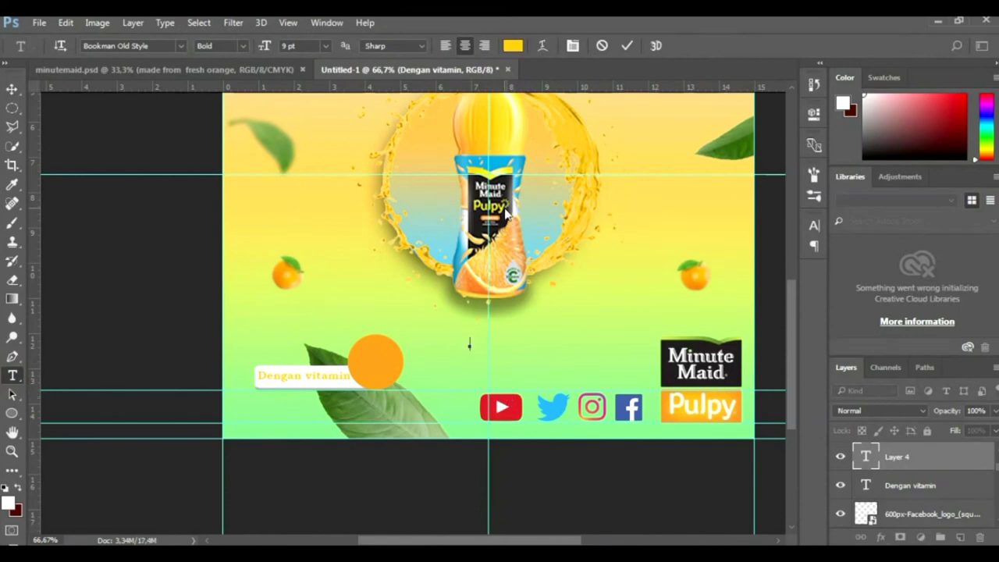
key("ctrl+v")
left_click(512, 47)
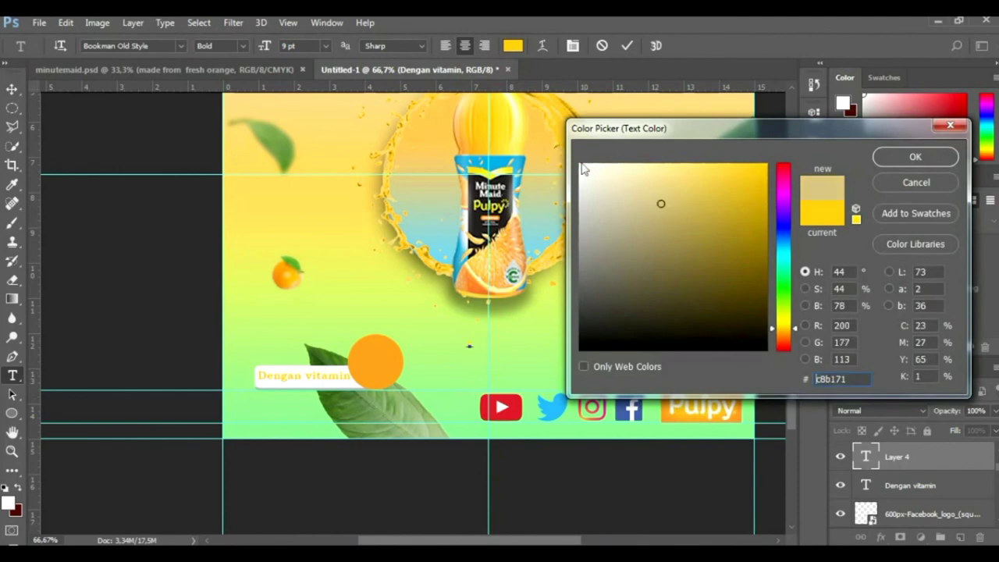
left_click(581, 166)
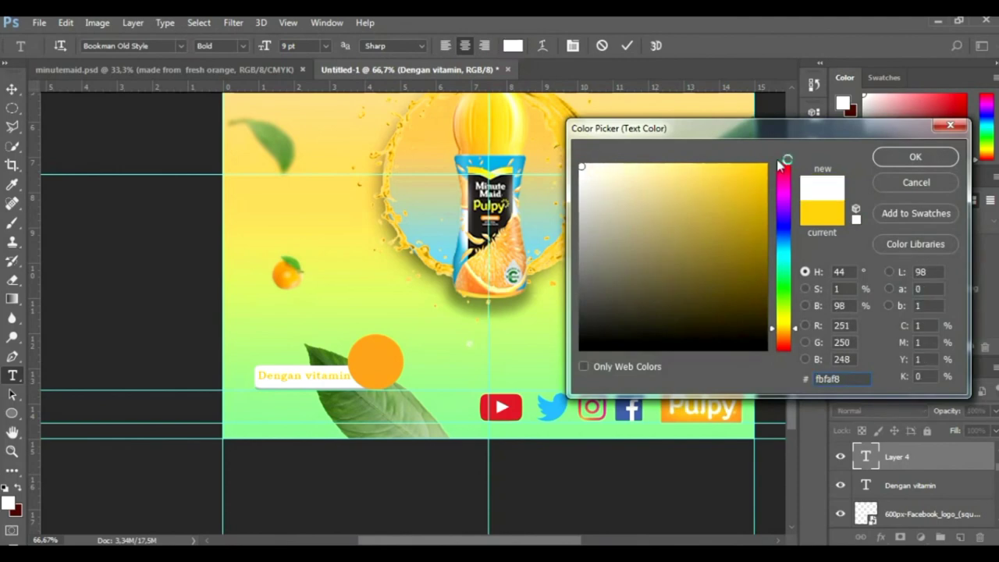
left_click(928, 156)
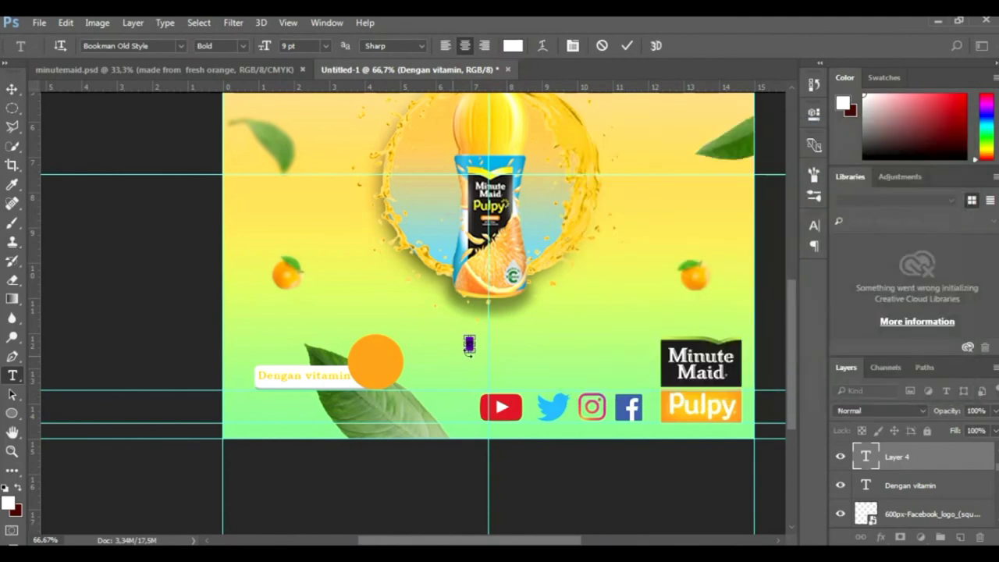
left_click(814, 226)
left_click(772, 220)
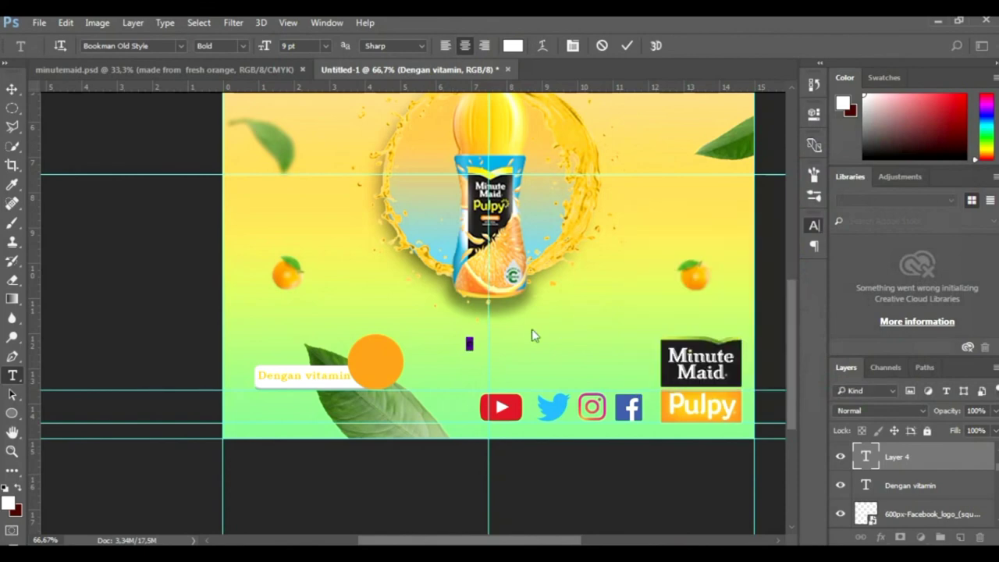
type("c")
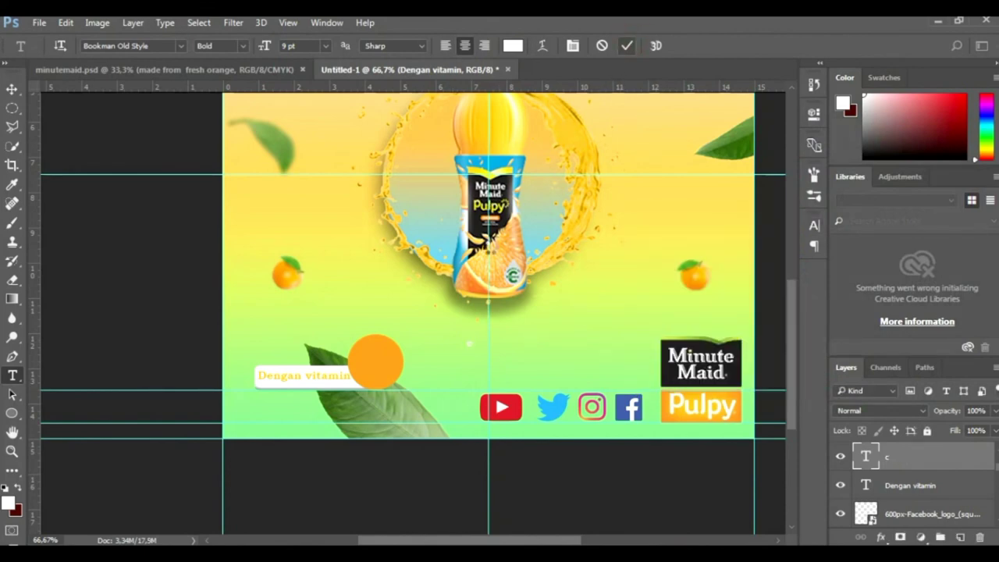
Scale the letter up about five times and change it to a capital C
key("ctrl+t")
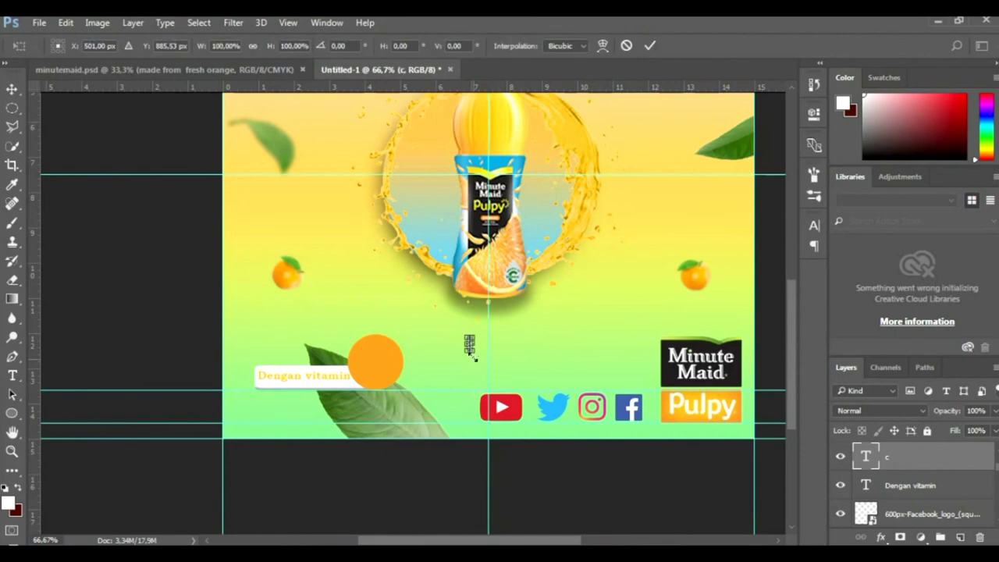
left_click_drag(501, 372, 485, 377)
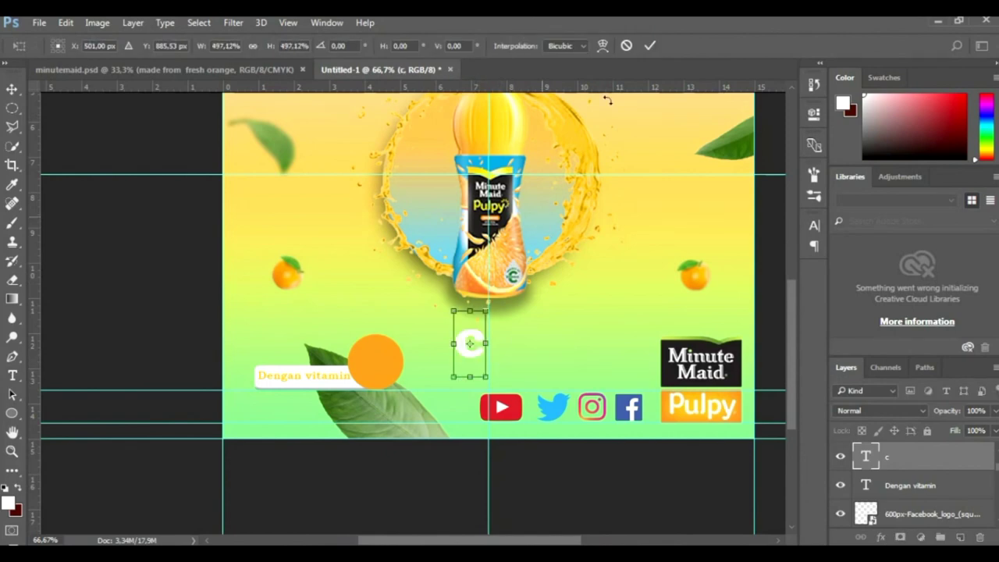
key("Return")
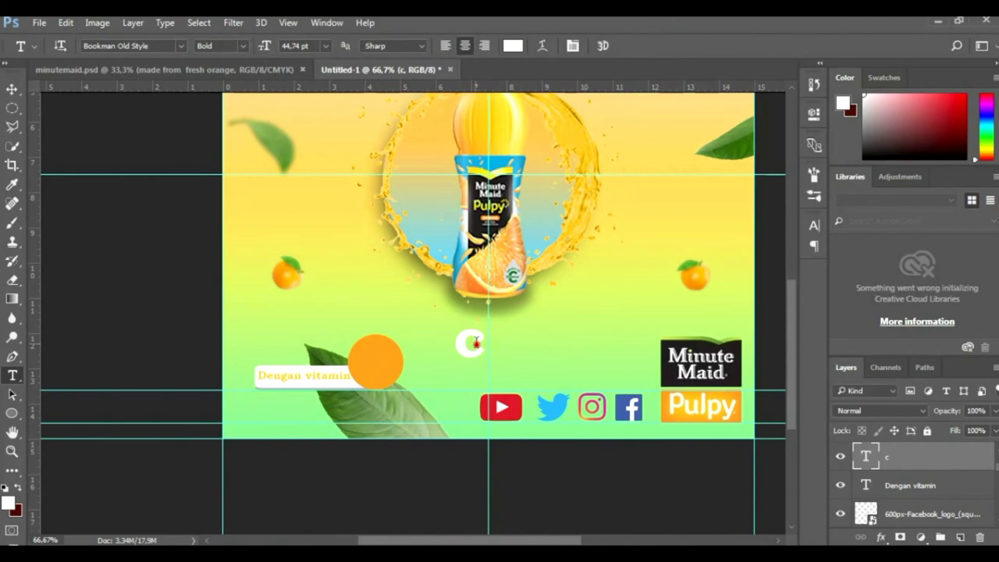
double_click(476, 341)
key("Caps_Lock")
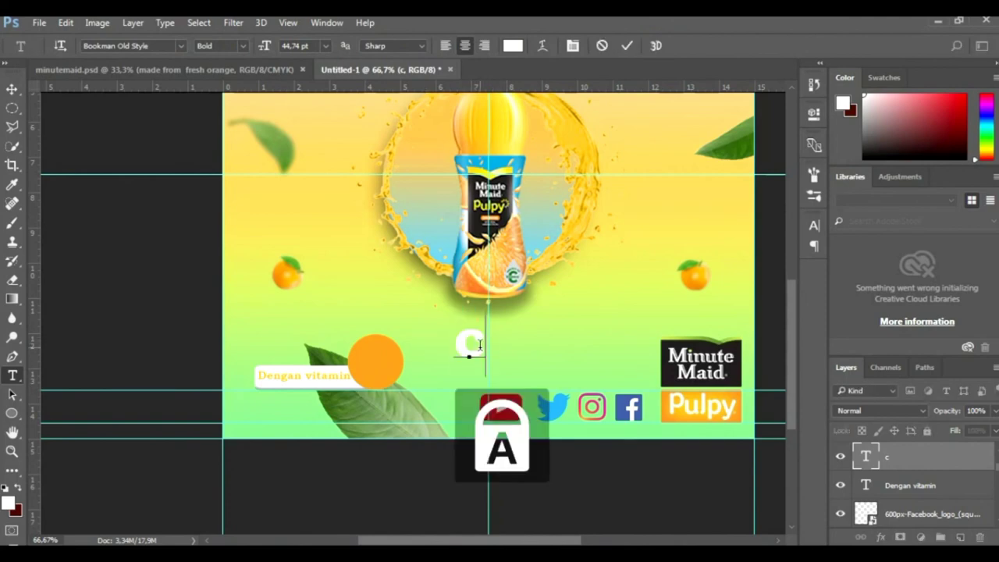
type("C")
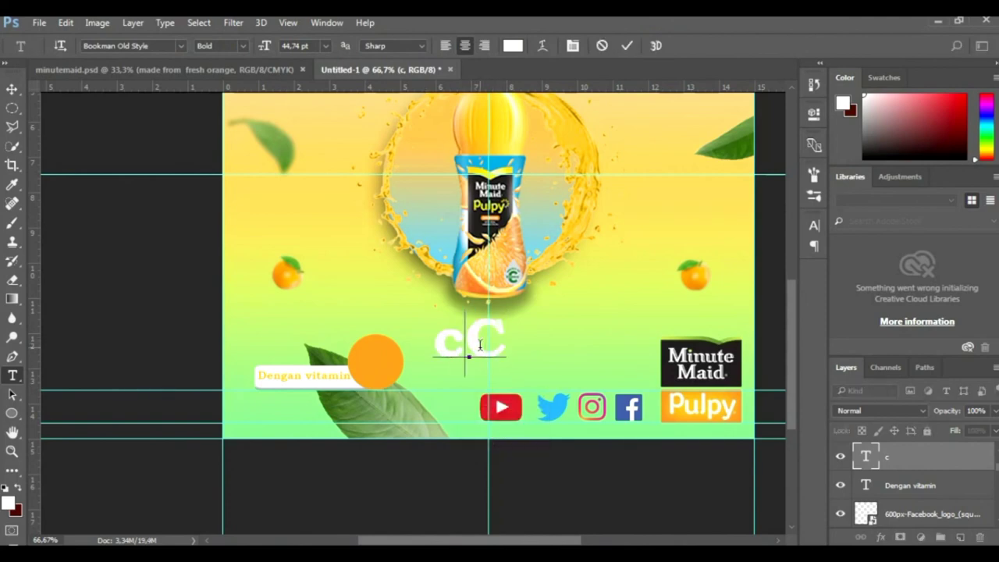
key("BackSpace")
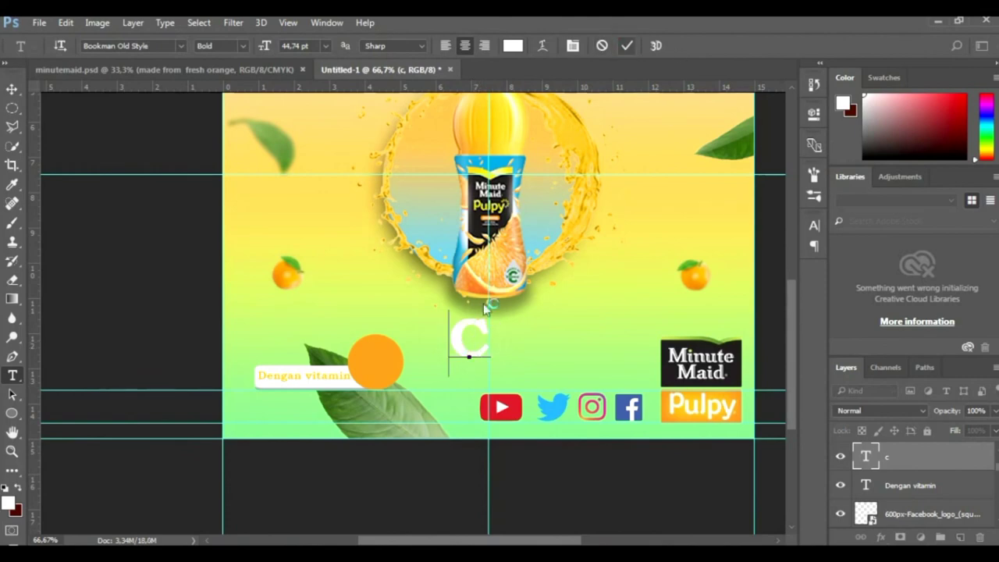
key("ctrl+Return")
key("v")
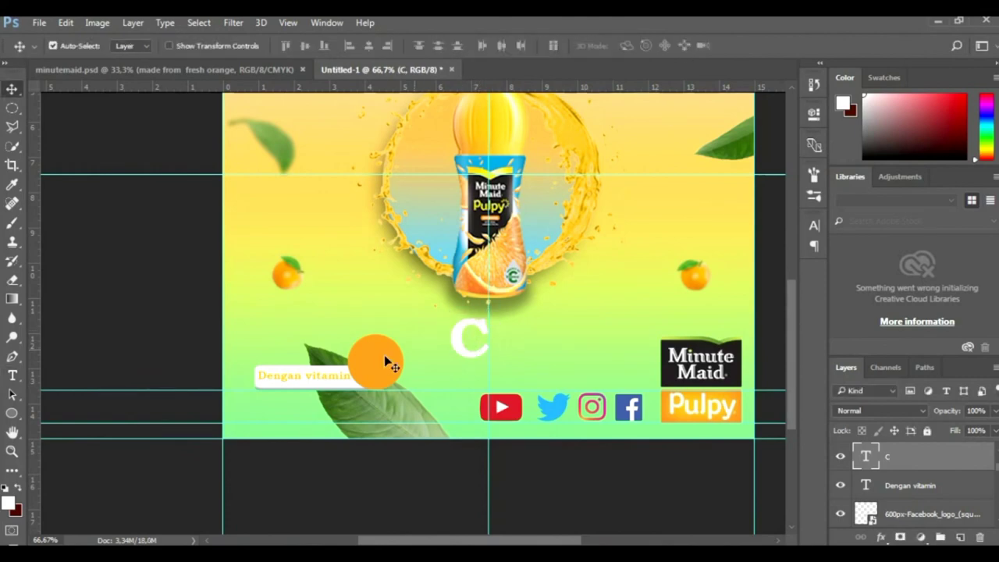
Move the white C onto the orange circle beside 'Dengan vitamin'
key("t")
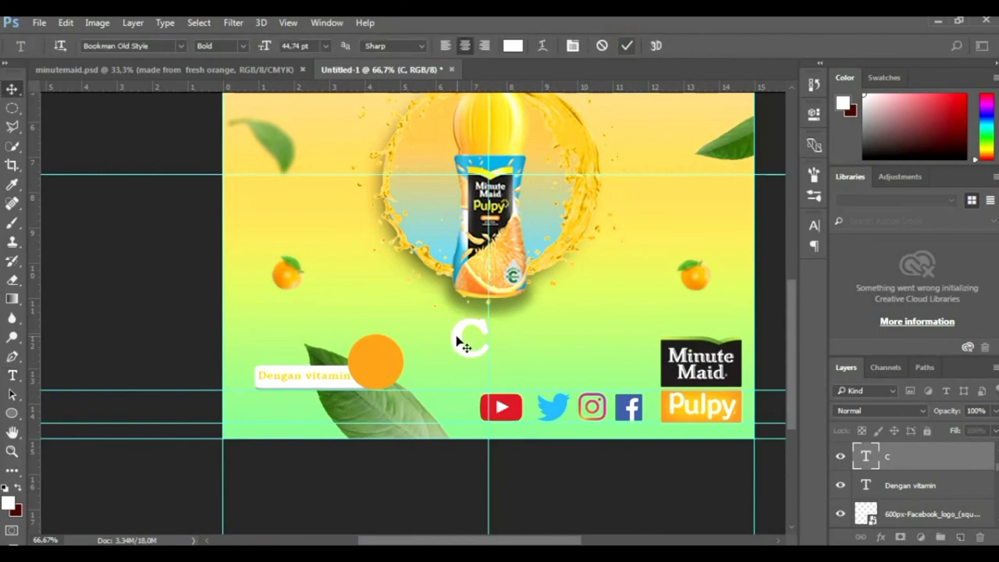
key("ctrl+Return")
key("v")
left_click_drag(460, 338, 357, 362)
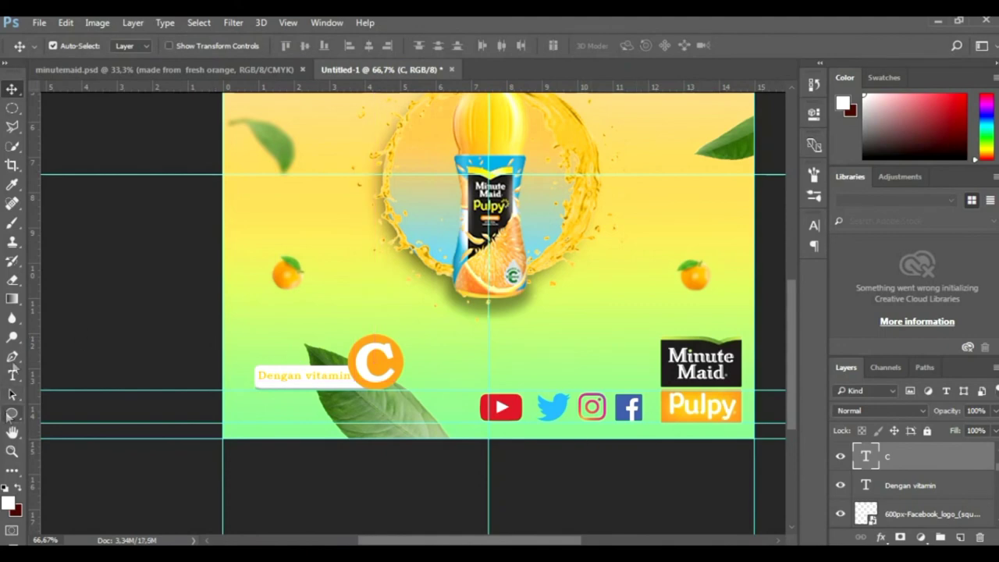
With the Pen tool active, add a new empty layer above Gradient Fill 1
left_click(12, 357)
scroll(913, 483, "down", 3)
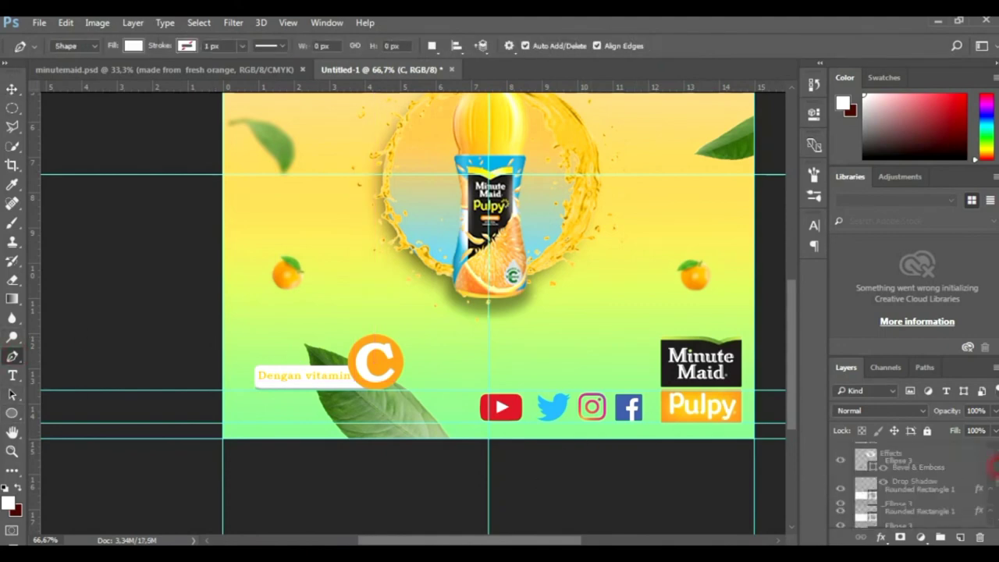
scroll(913, 484, "down", 3)
left_click(966, 486)
left_click(960, 537)
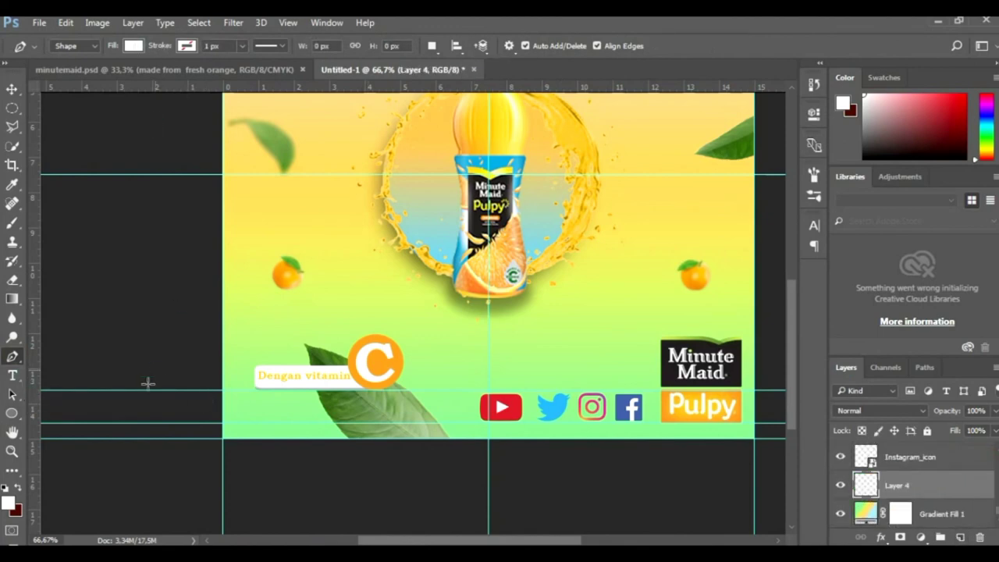
Draw a closed white wavy shape spanning the bottom of the poster
left_click_drag(416, 389, 600, 323)
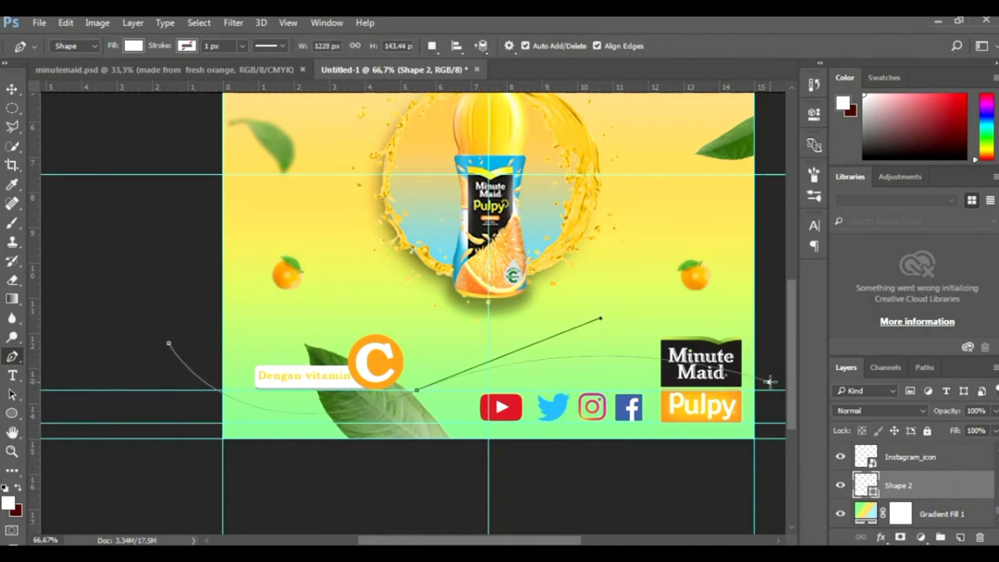
left_click_drag(750, 469, 760, 474)
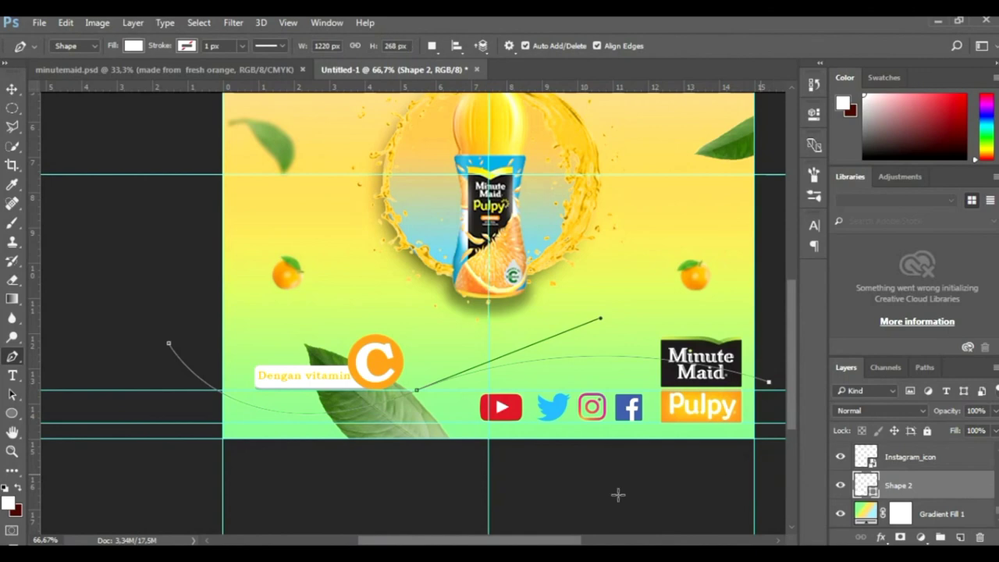
left_click(145, 474)
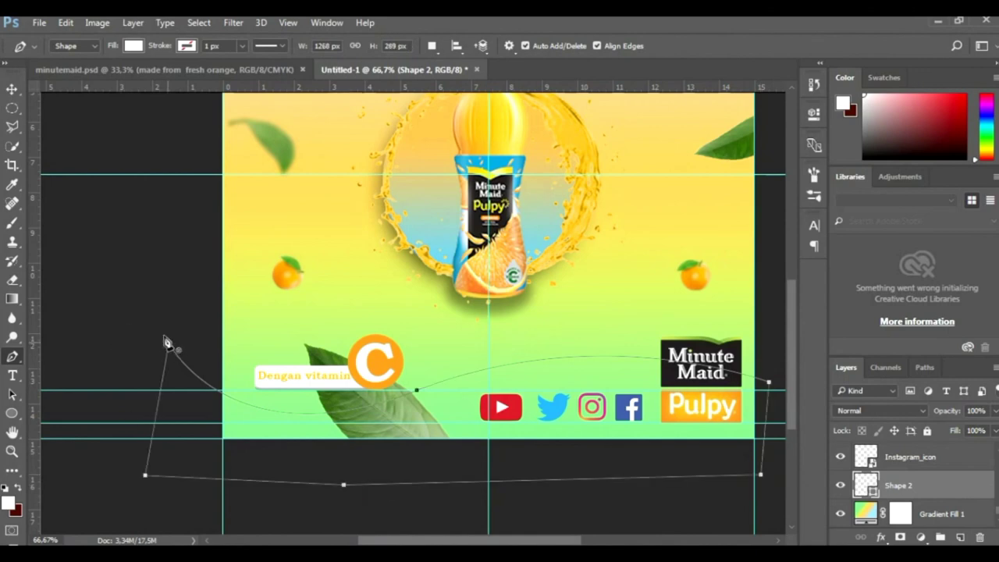
left_click(167, 342)
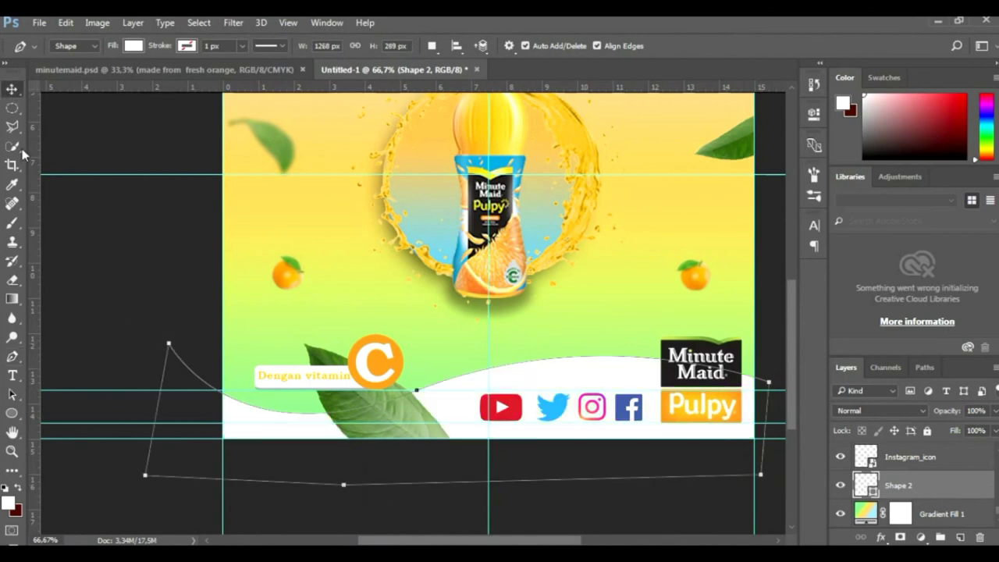
key("z")
left_click(181, 268)
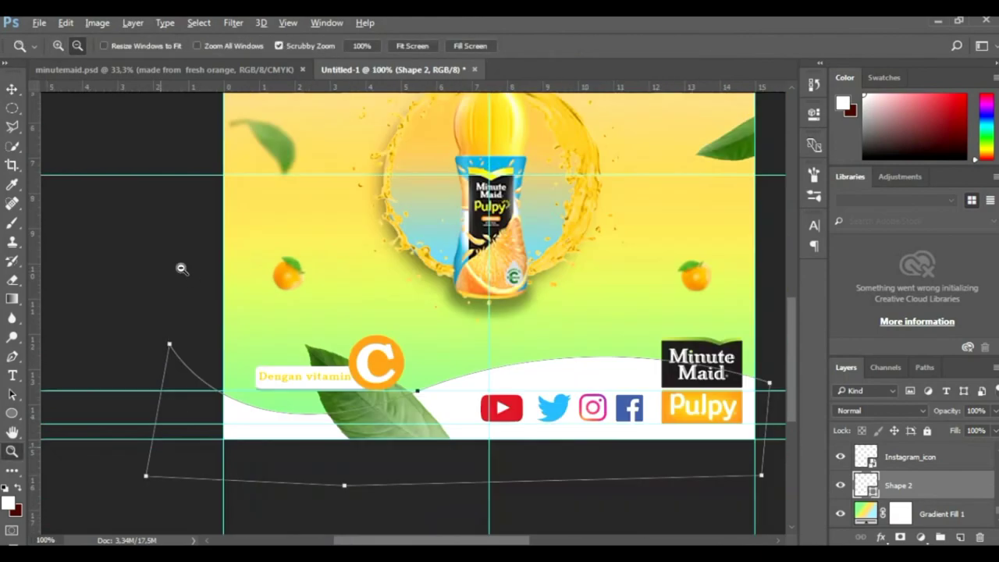
left_click(181, 268)
left_click(187, 274)
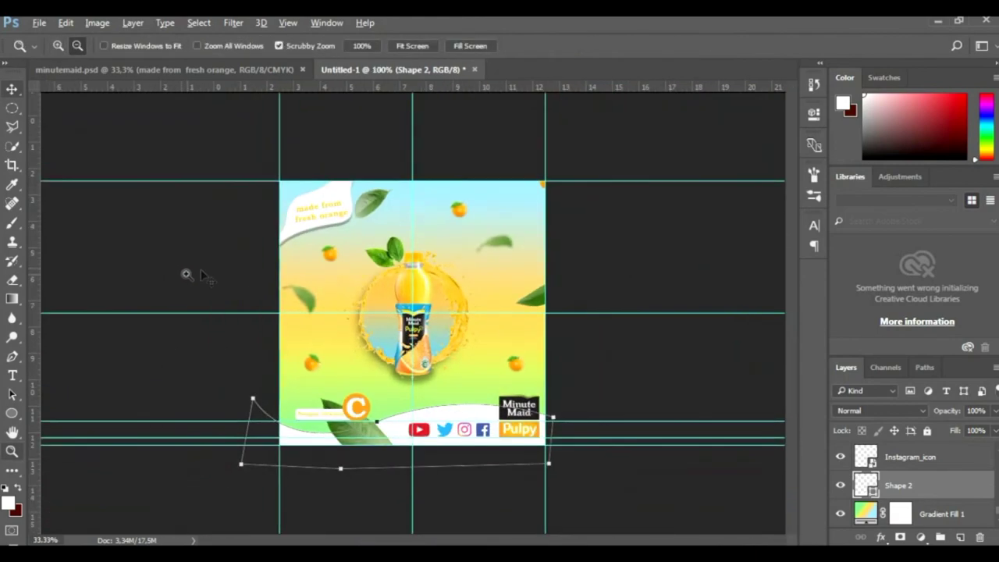
key("v")
left_click(260, 73)
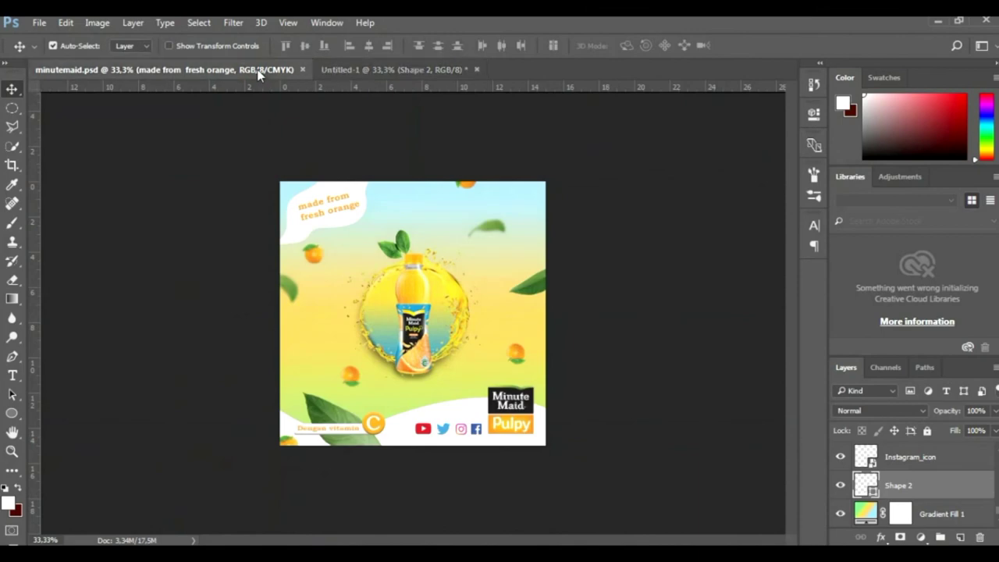
left_click(349, 68)
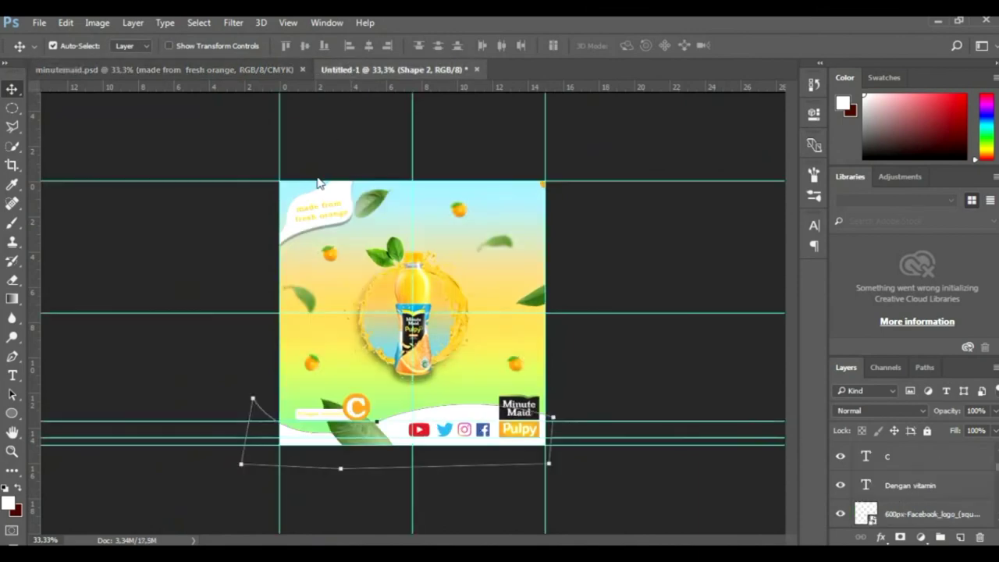
left_click(196, 239)
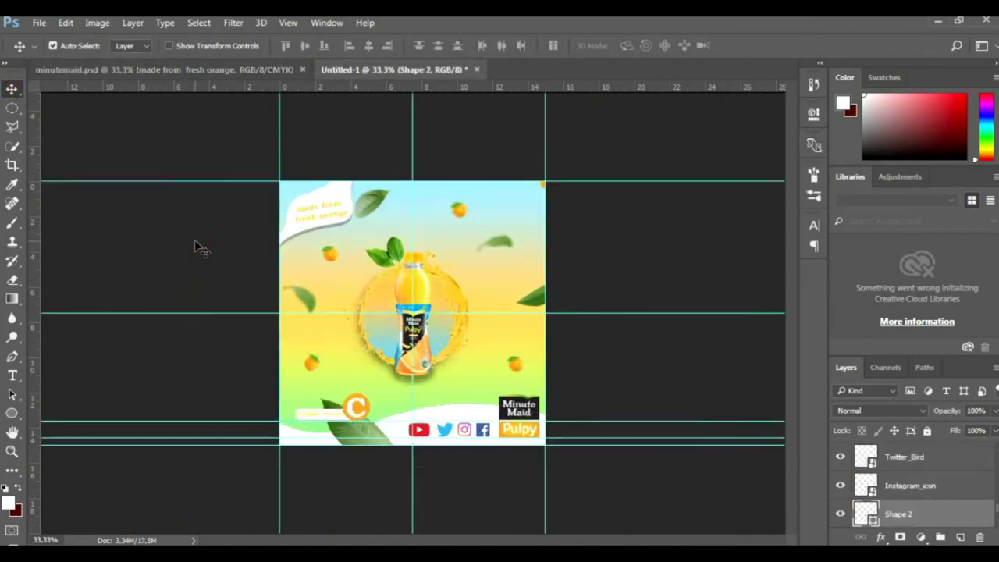